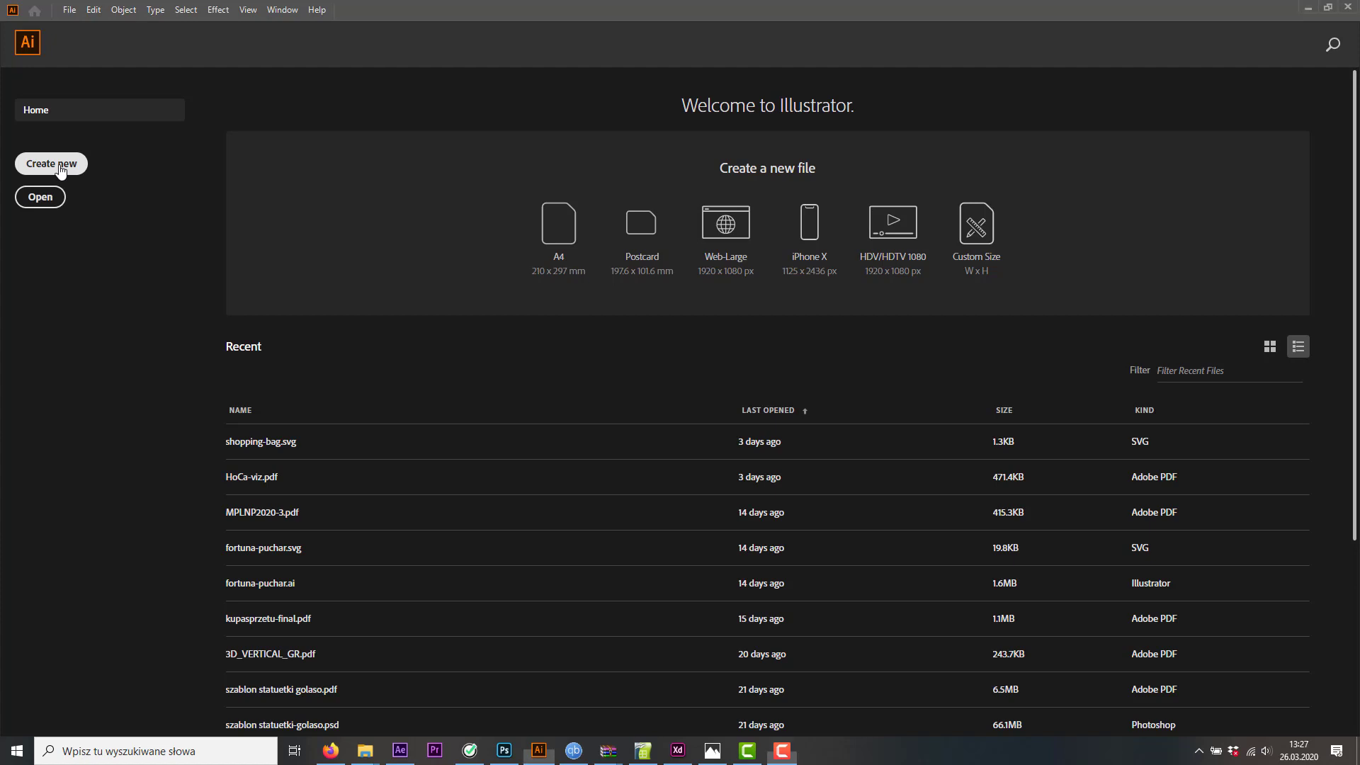
Create a new landscape A4 document, 297 x 210 mm, with one artboard
left_click(60, 171)
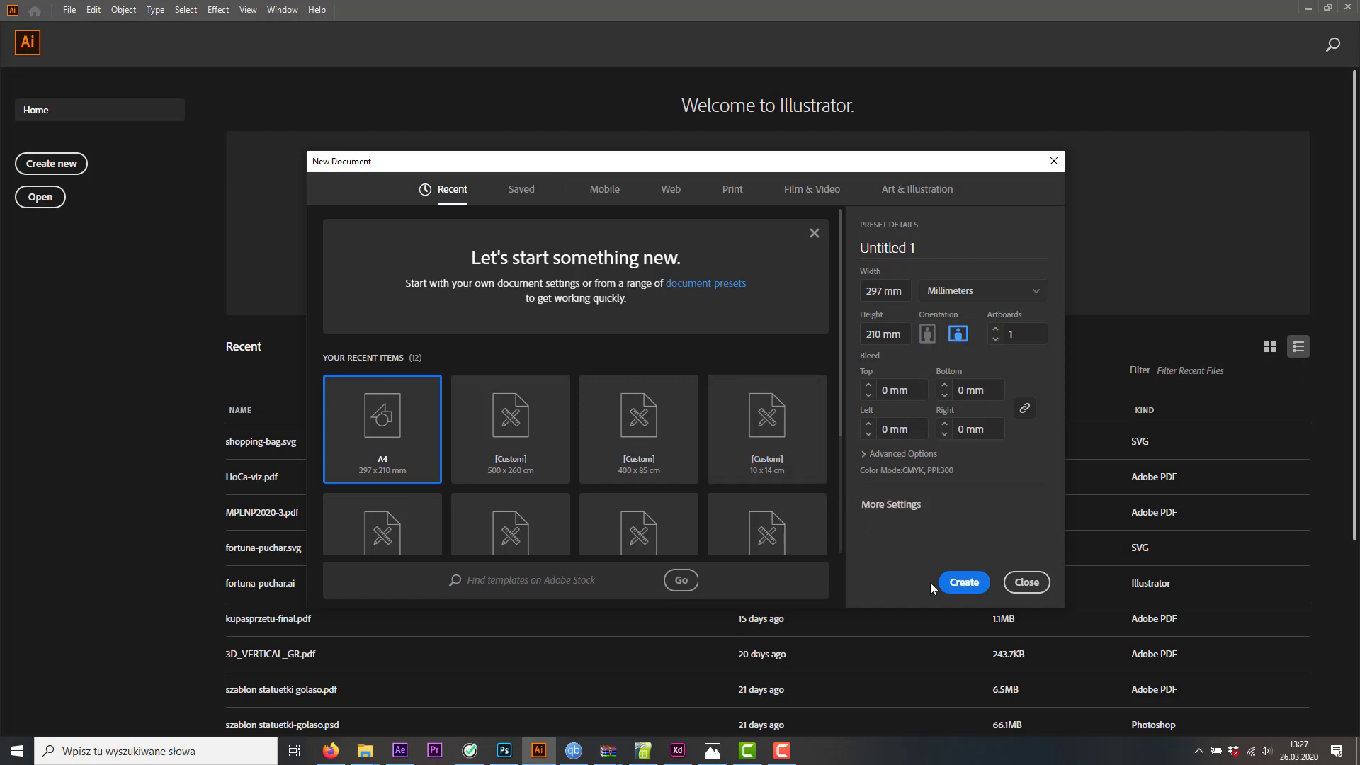
left_click(965, 582)
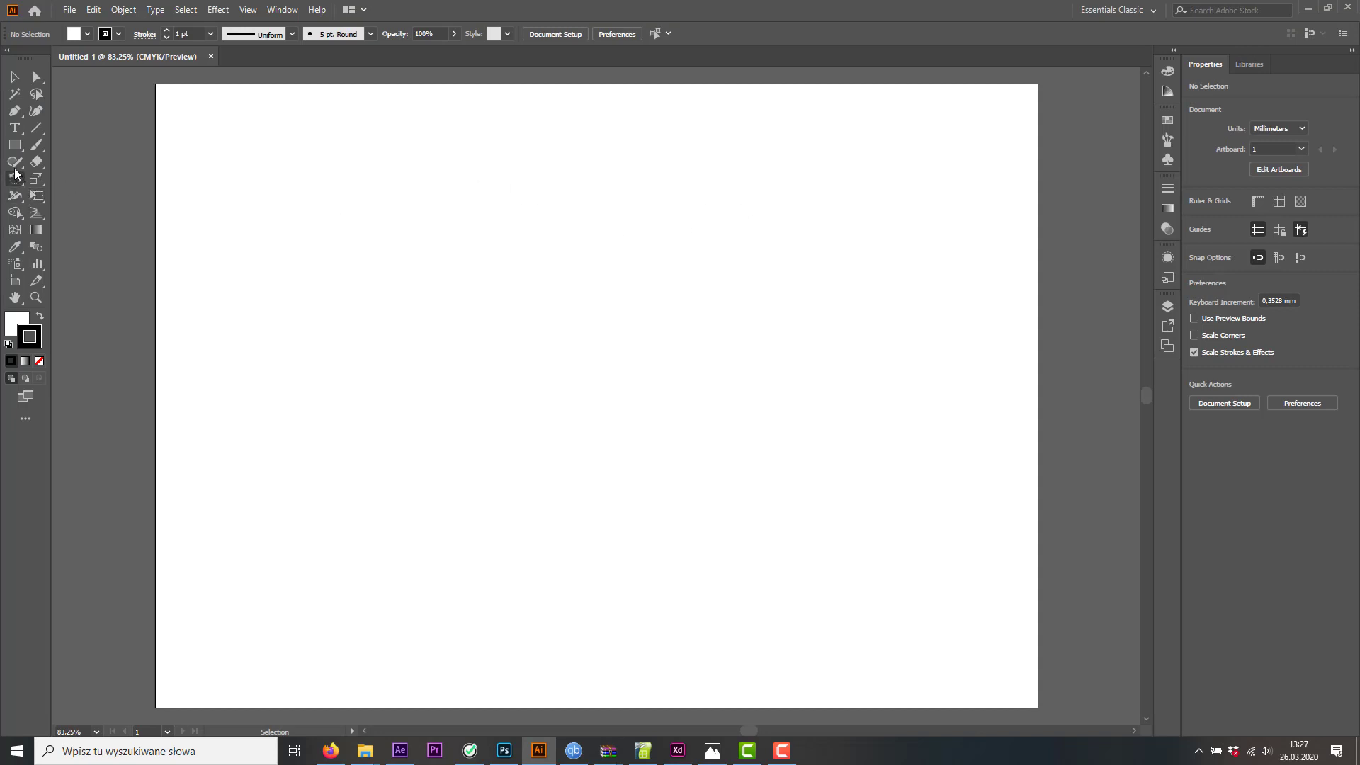
Draw a circle about 92 mm in diameter in the artboard's upper-left area with the Ellipse tool and deselect it
left_click(13, 149)
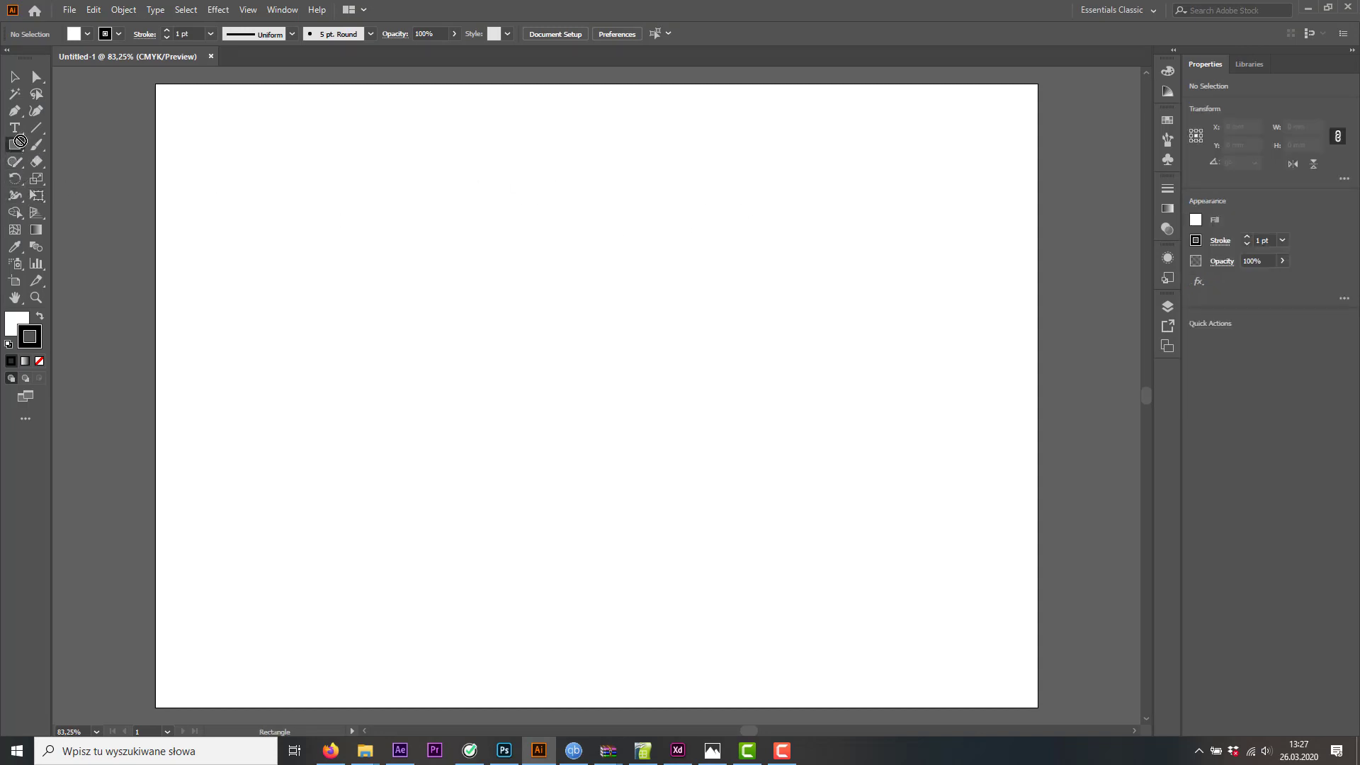
right_click(15, 147)
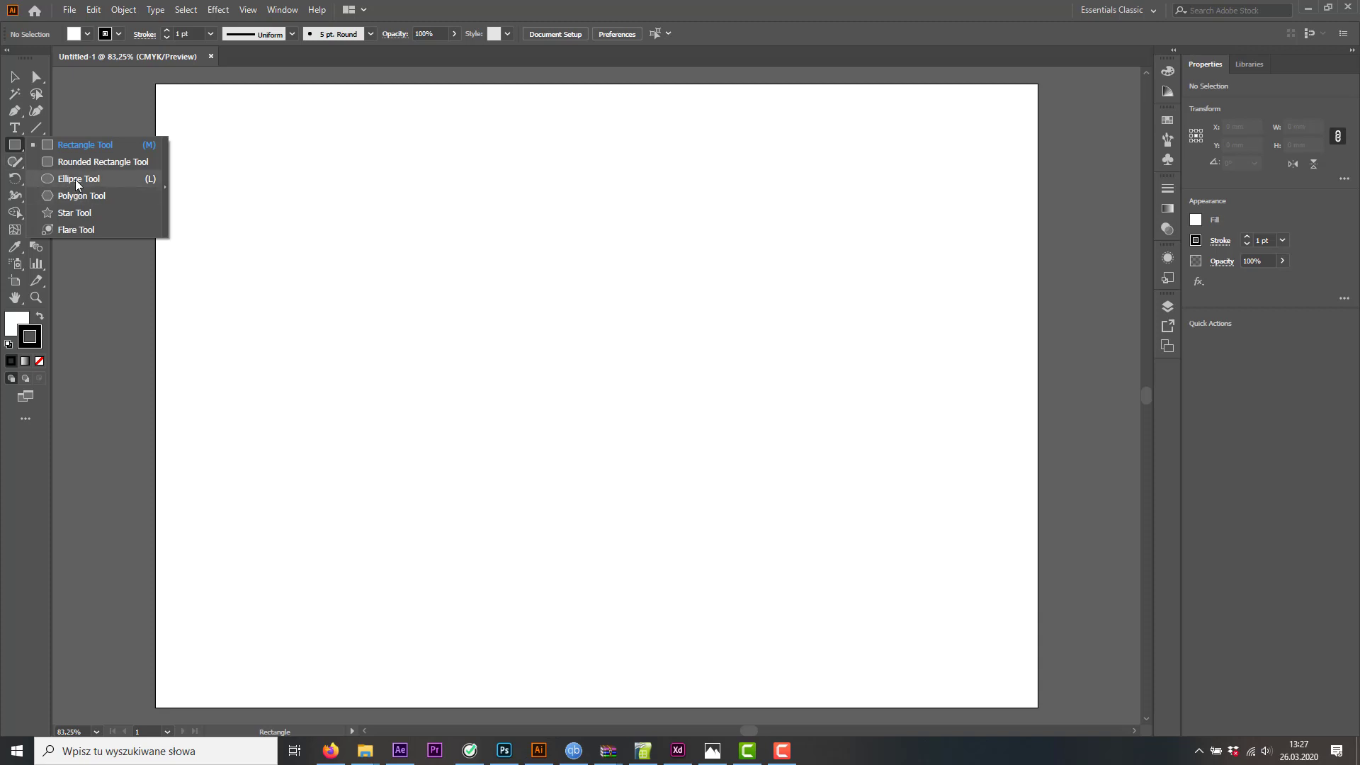
left_click(72, 179)
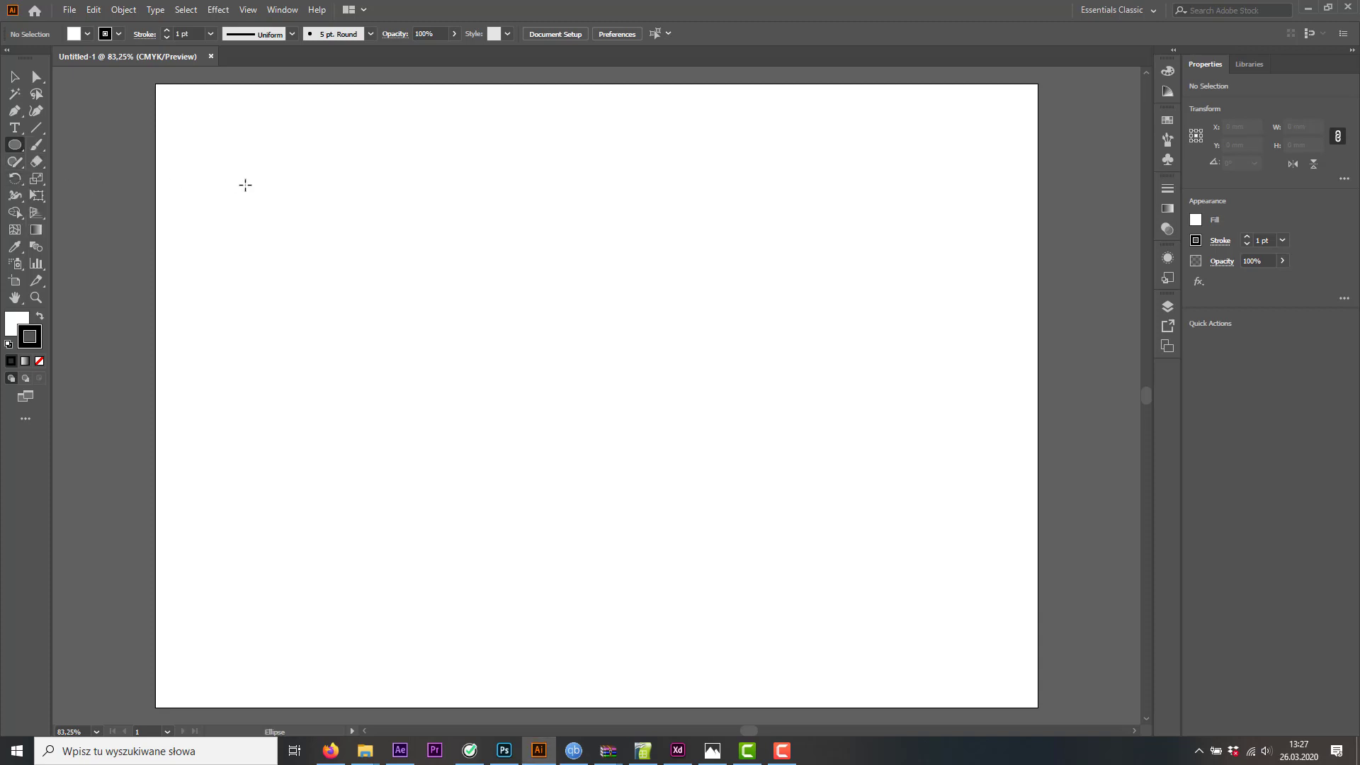
left_click_drag(248, 137, 517, 411)
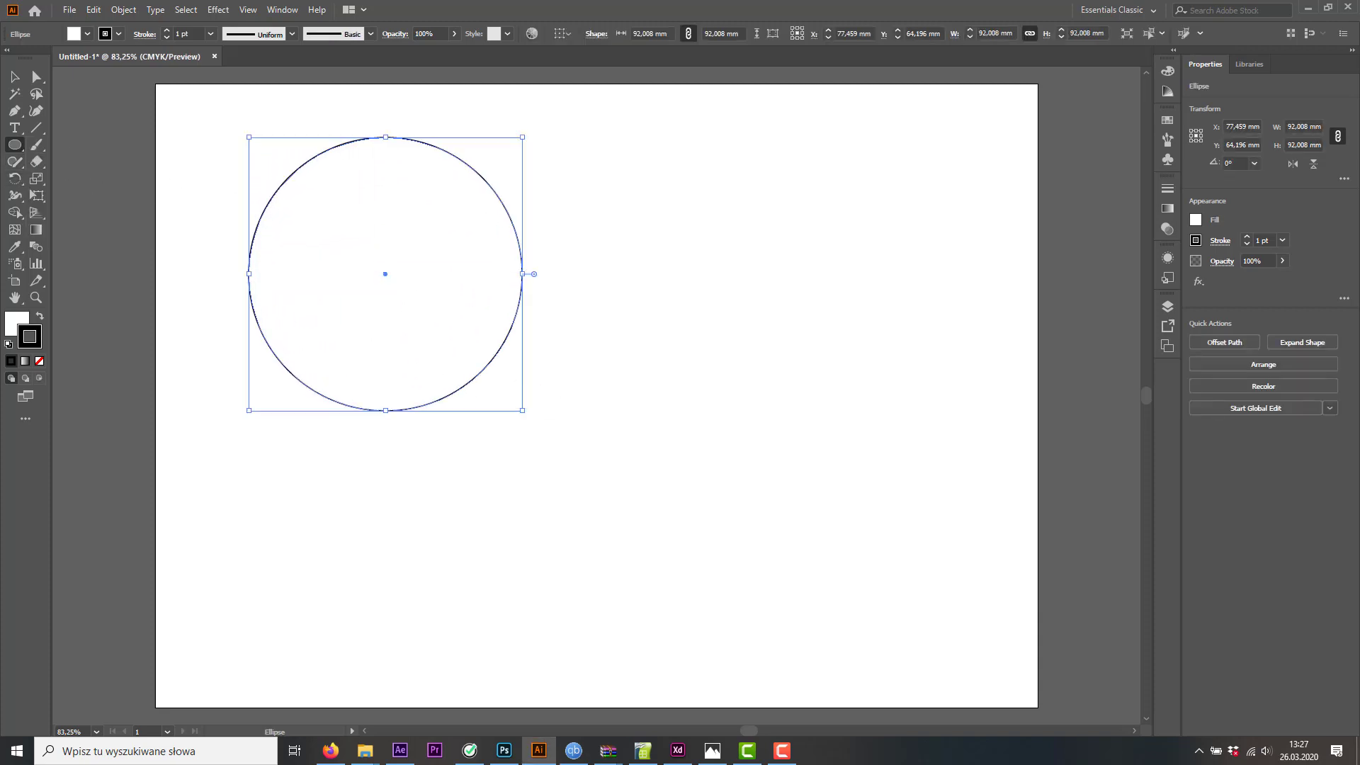
left_click(14, 77)
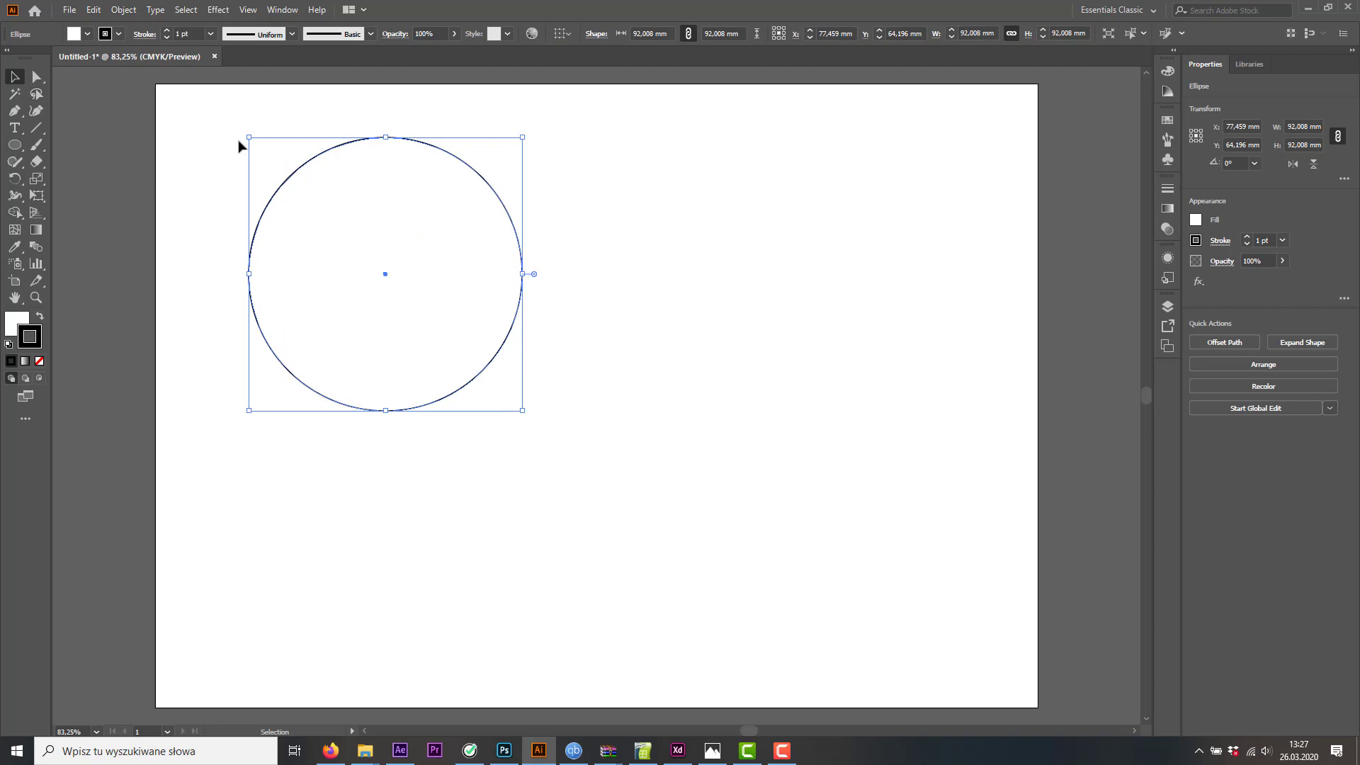
left_click(572, 188)
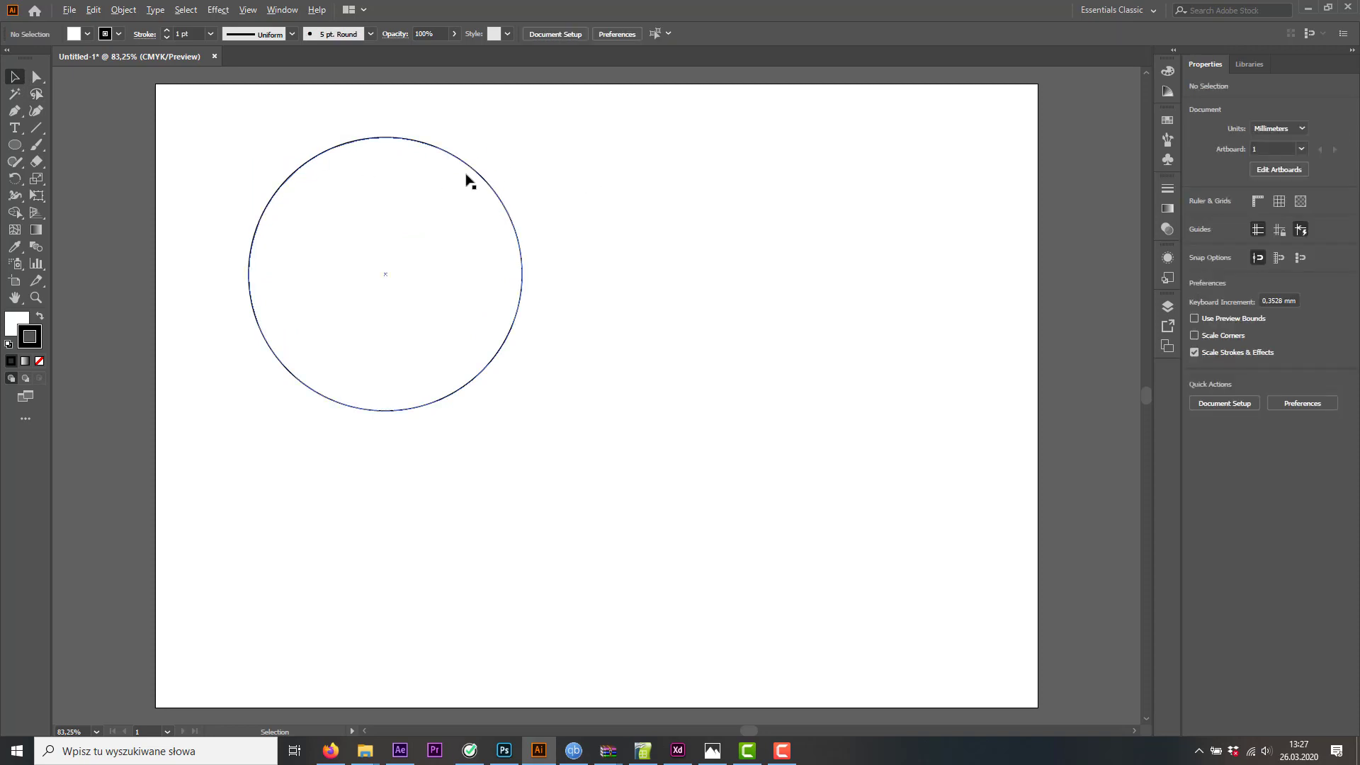
Examine the edge sharpness of the circle's outline at very high and low magnifications
scroll(468, 182, "up", 3)
scroll(487, 176, "up", 10)
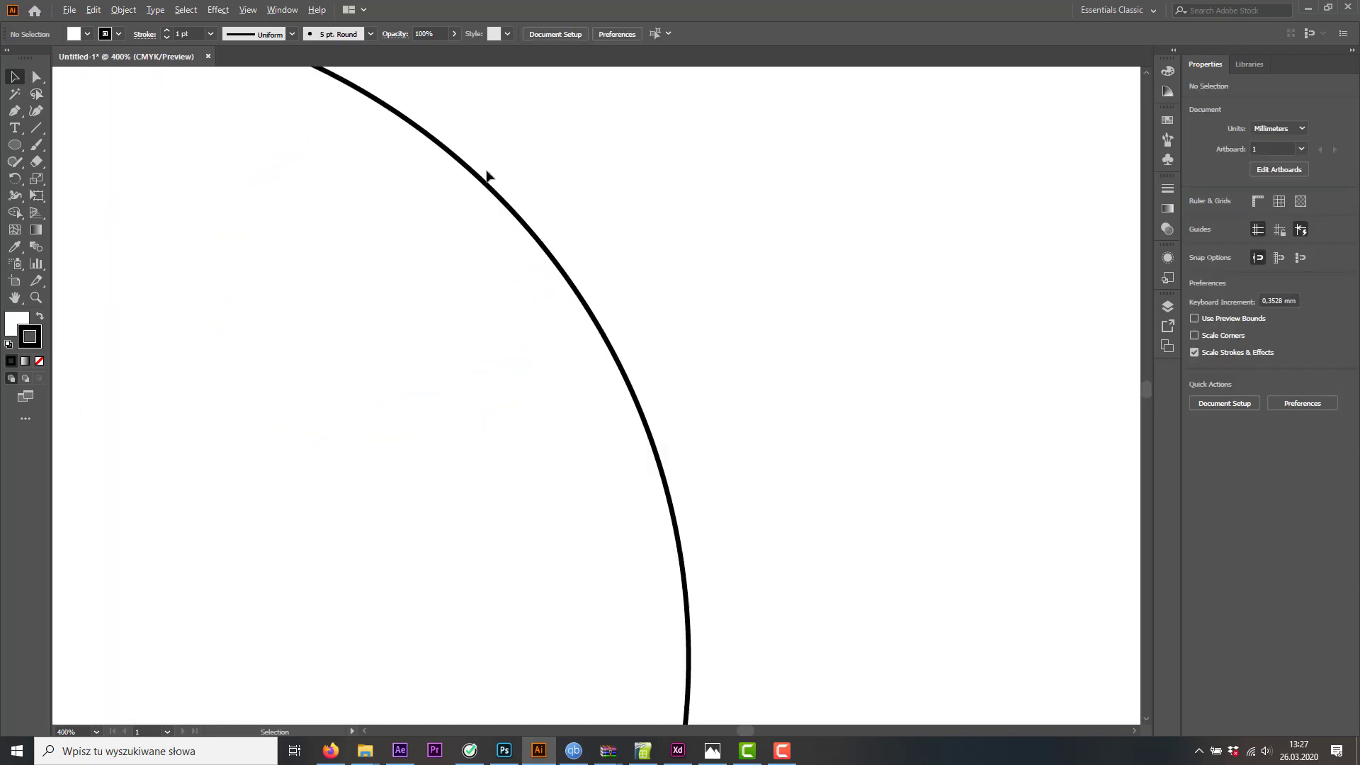
scroll(498, 242, "up", 3)
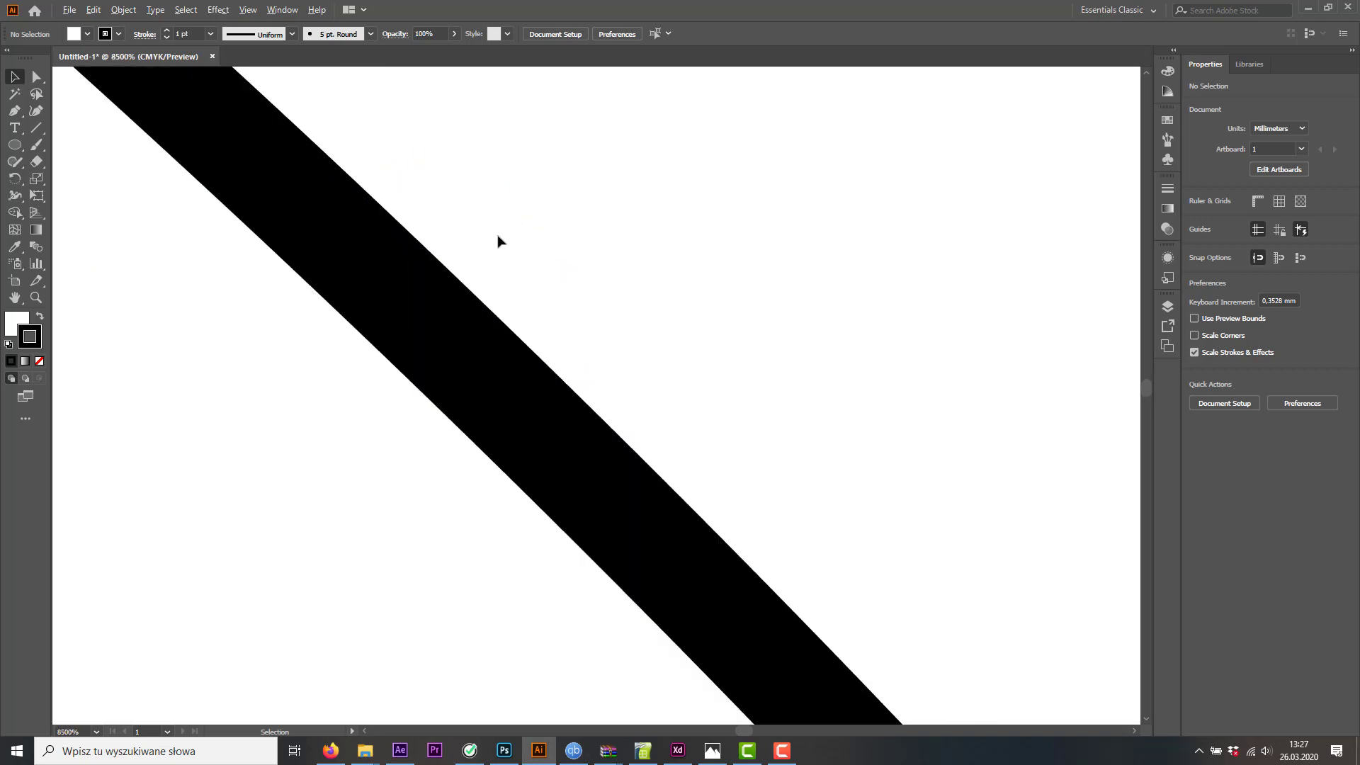
scroll(460, 262, "down", 5)
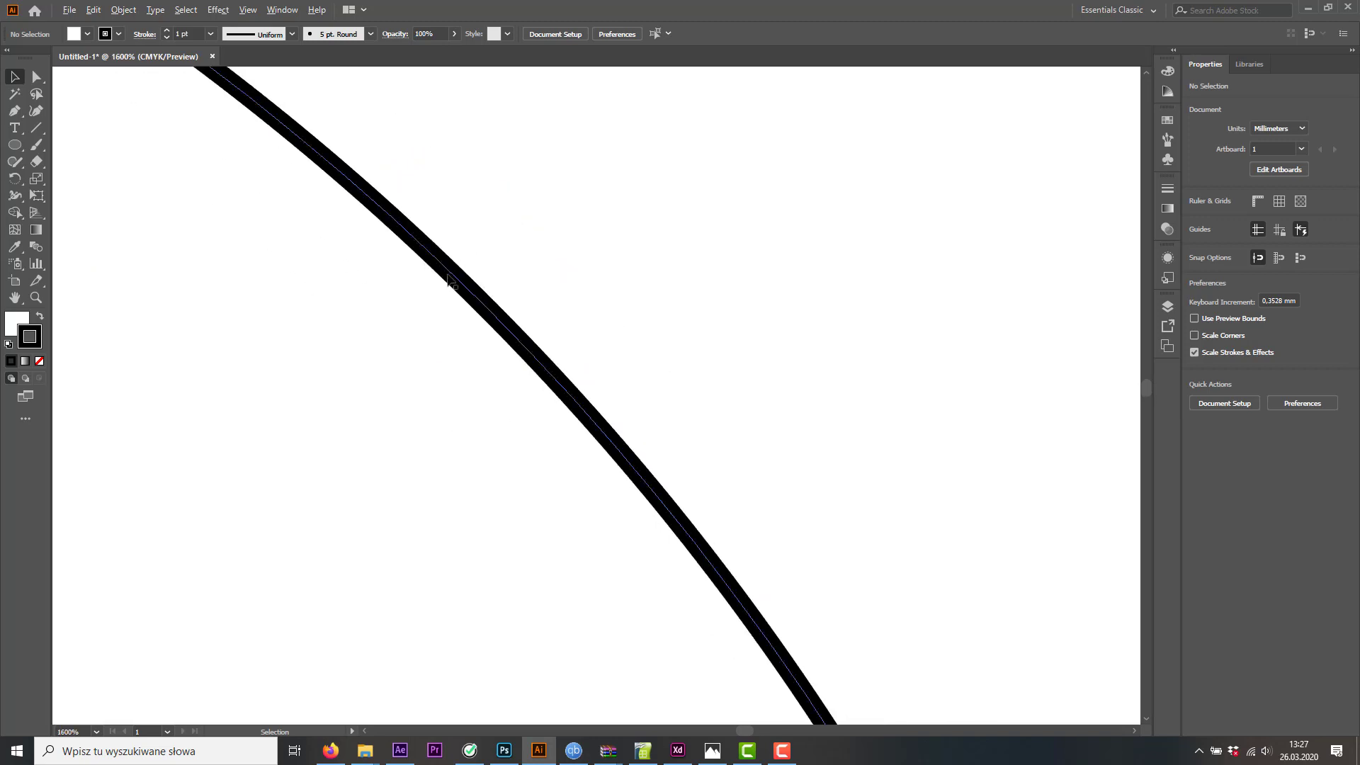
scroll(448, 278, "up", 2)
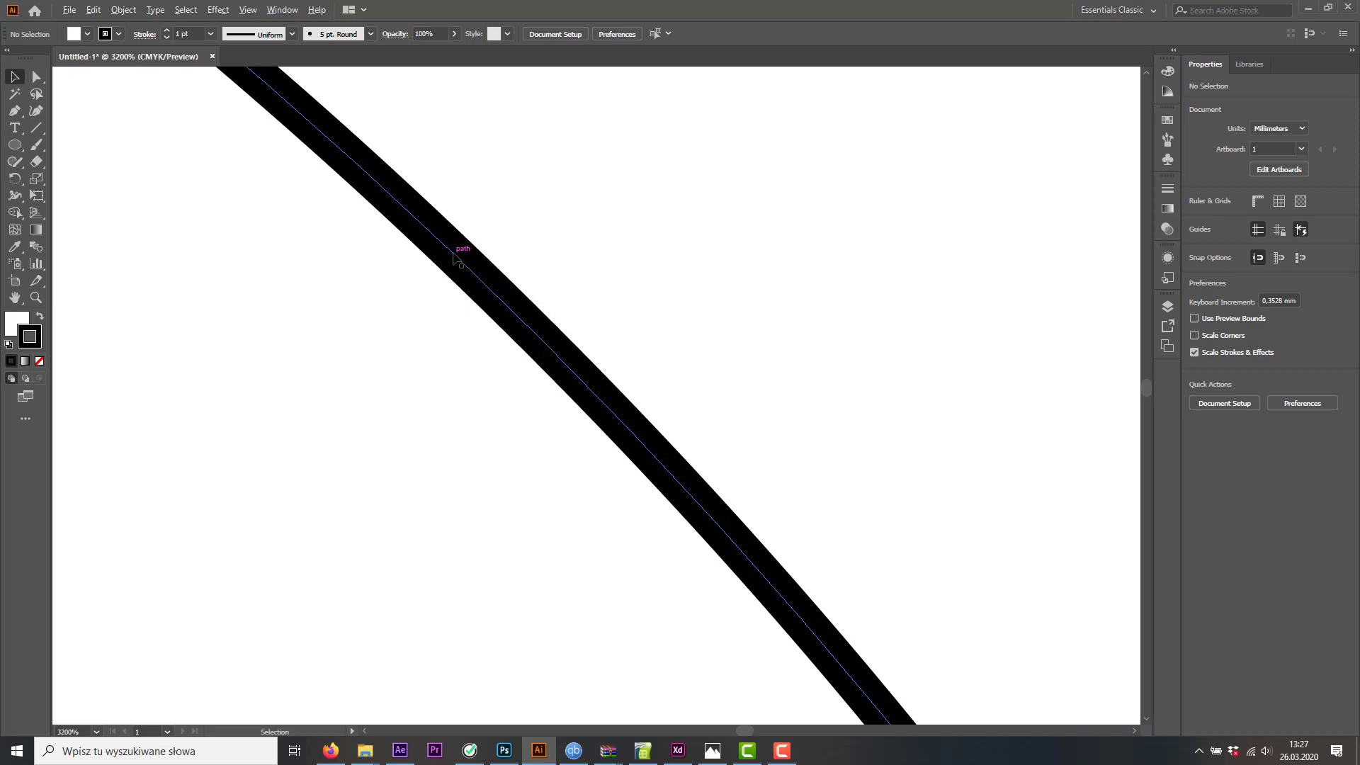
scroll(454, 257, "down", 2)
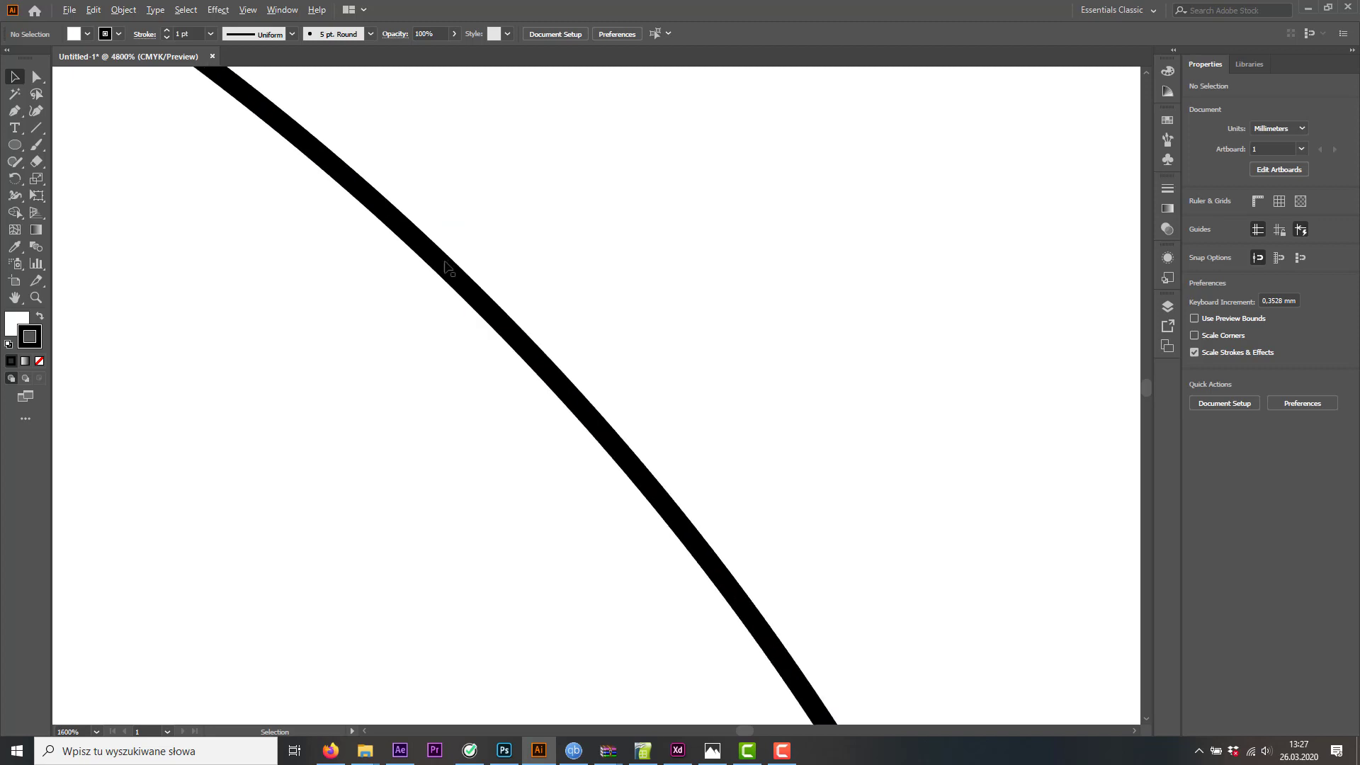
scroll(448, 268, "up", 3)
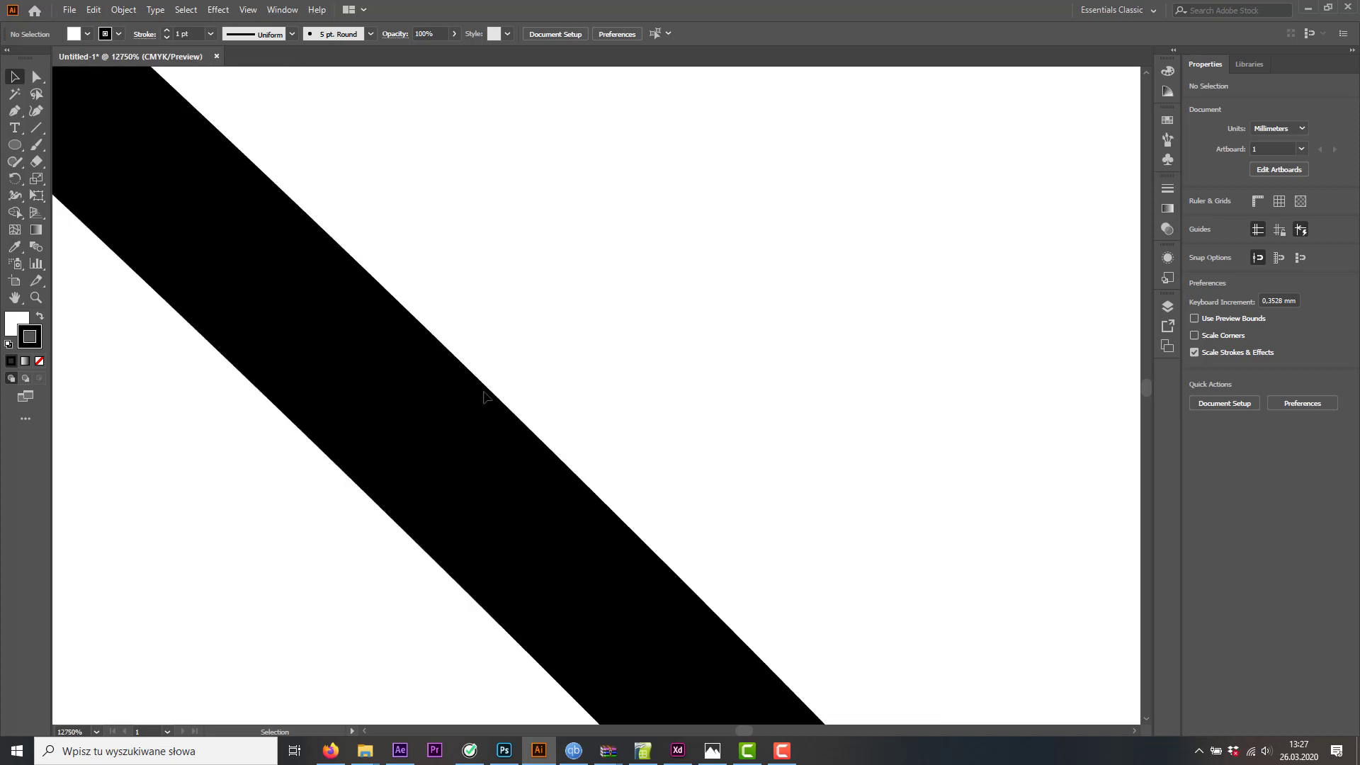
scroll(343, 249, "down", 6)
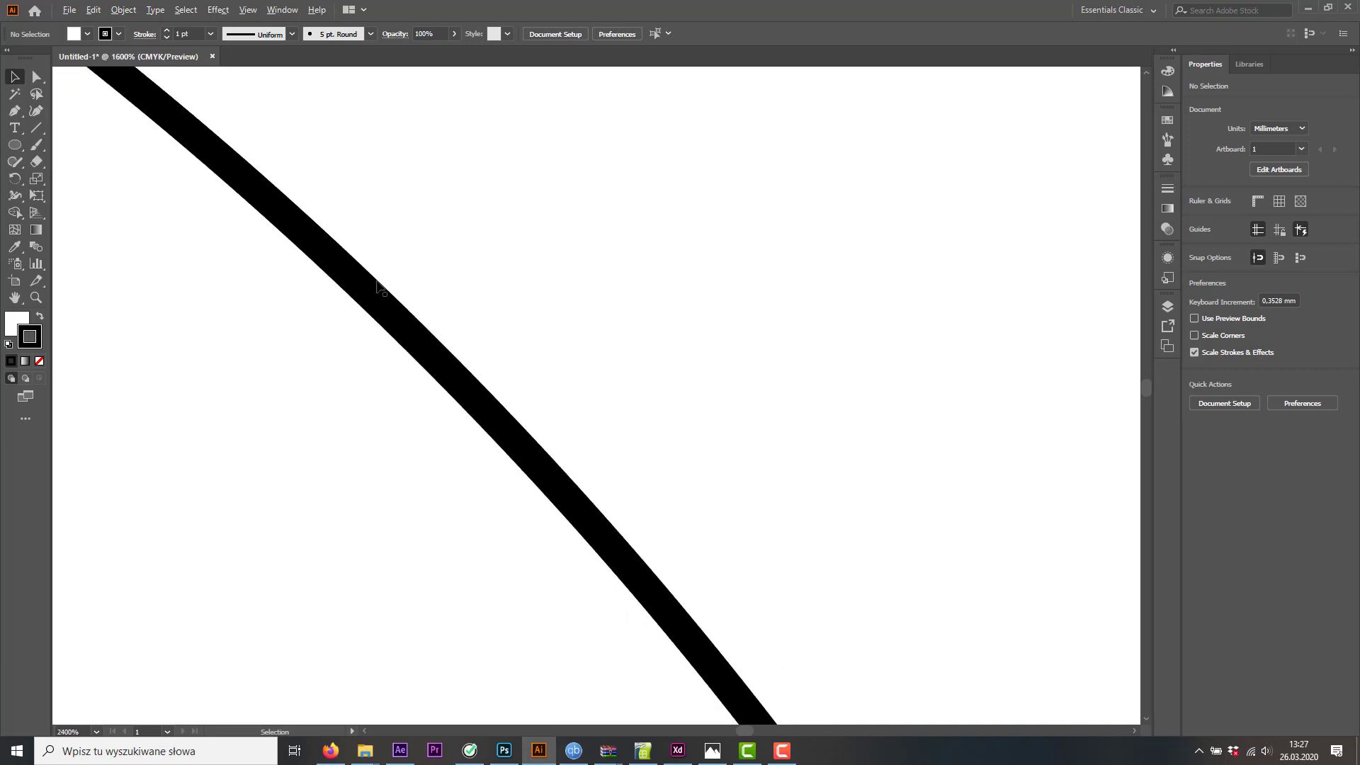
scroll(379, 283, "down", 5)
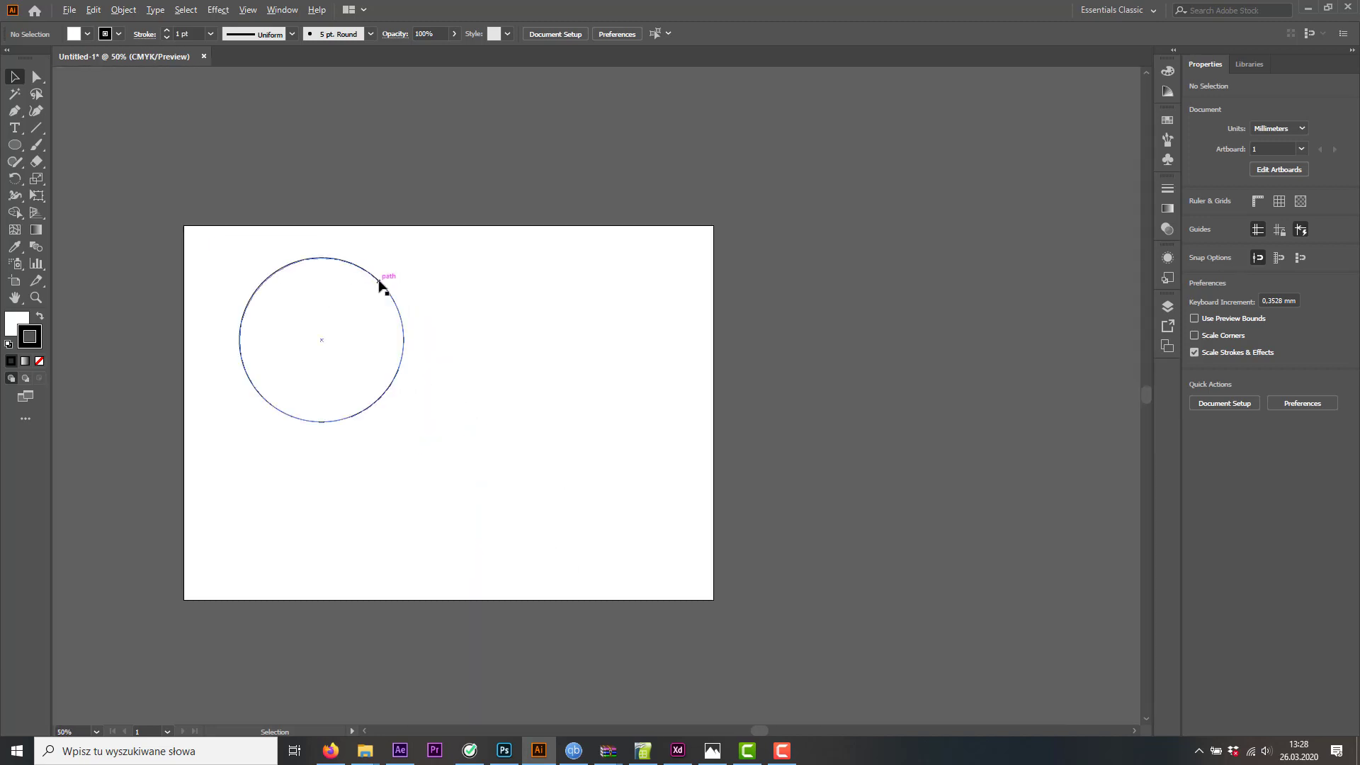
scroll(379, 284, "up", 2)
scroll(381, 283, "up", 2)
scroll(379, 285, "down", 1)
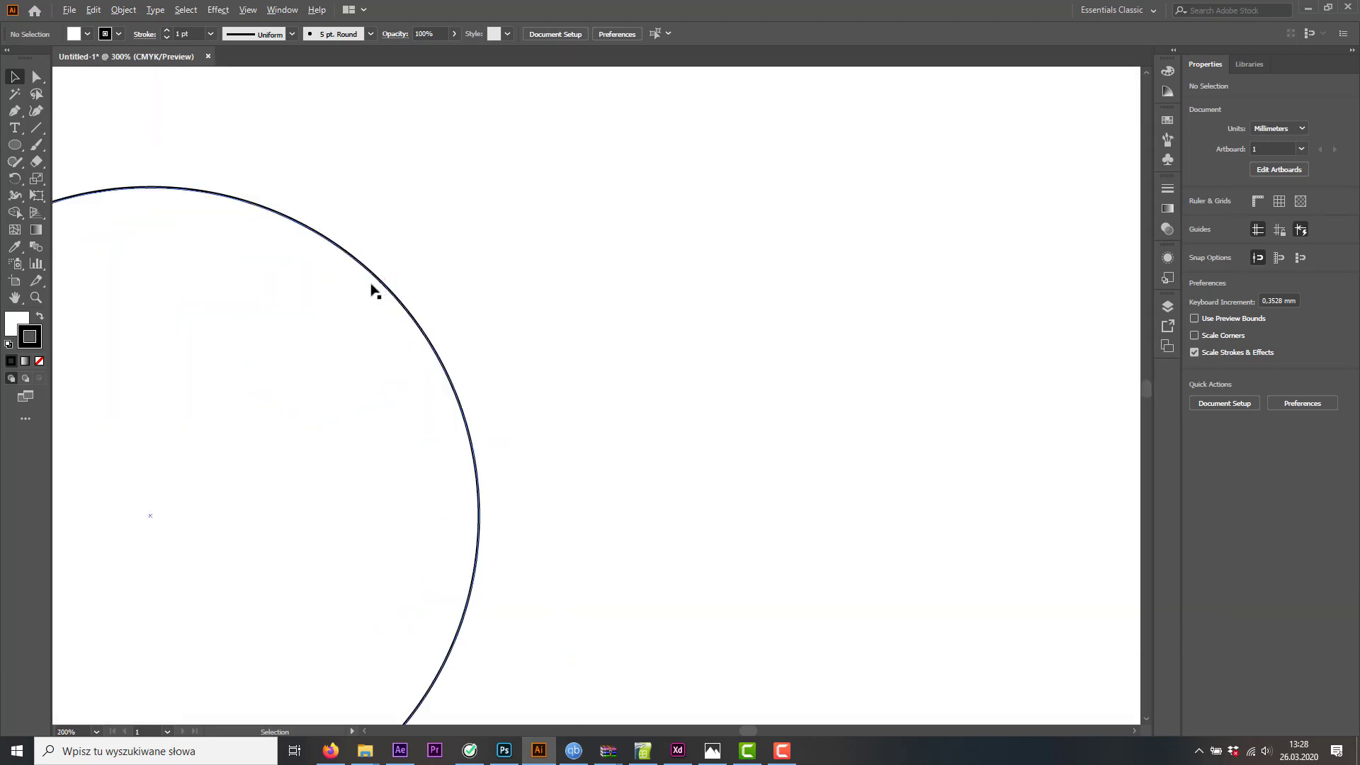
scroll(372, 287, "up", 4)
scroll(400, 283, "down", 9)
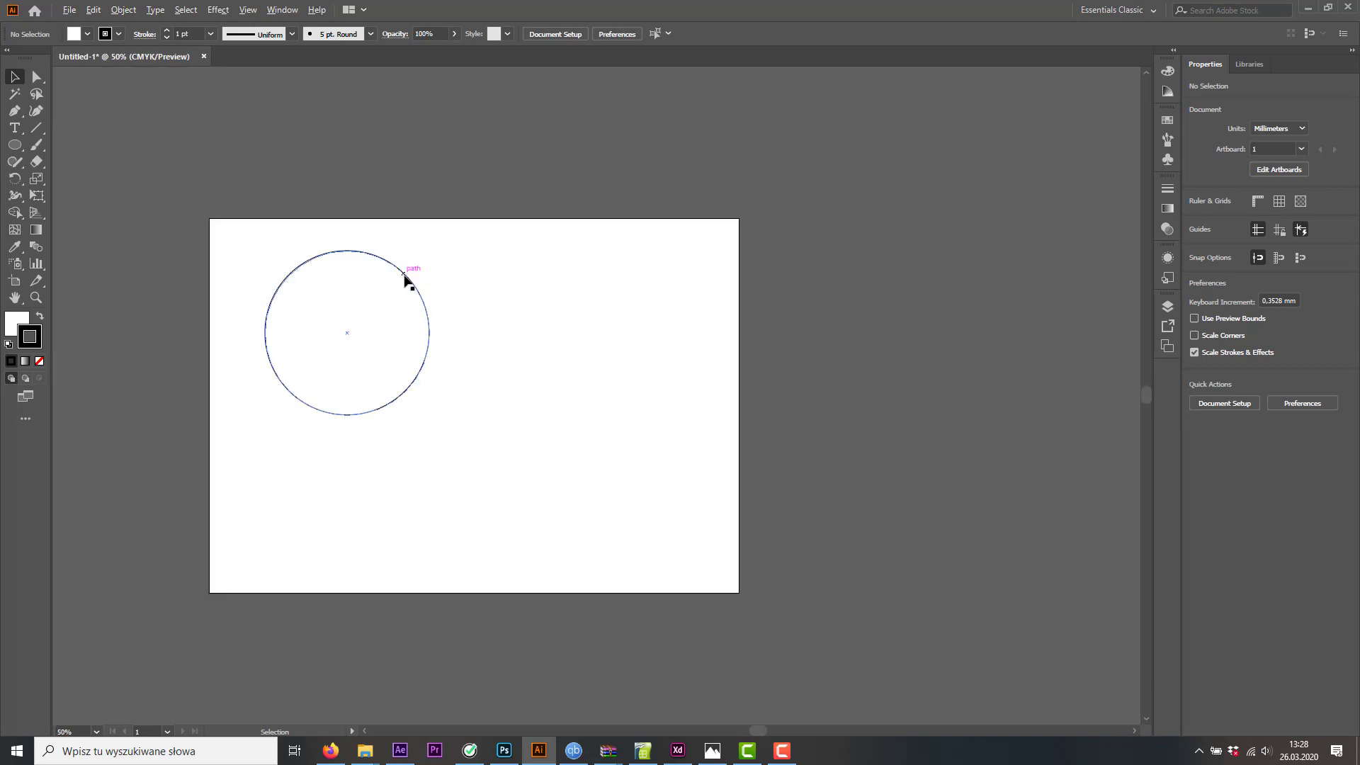
Delete the existing circle and draw a new one about 99 mm in diameter in the artboard's left half
left_click(406, 279)
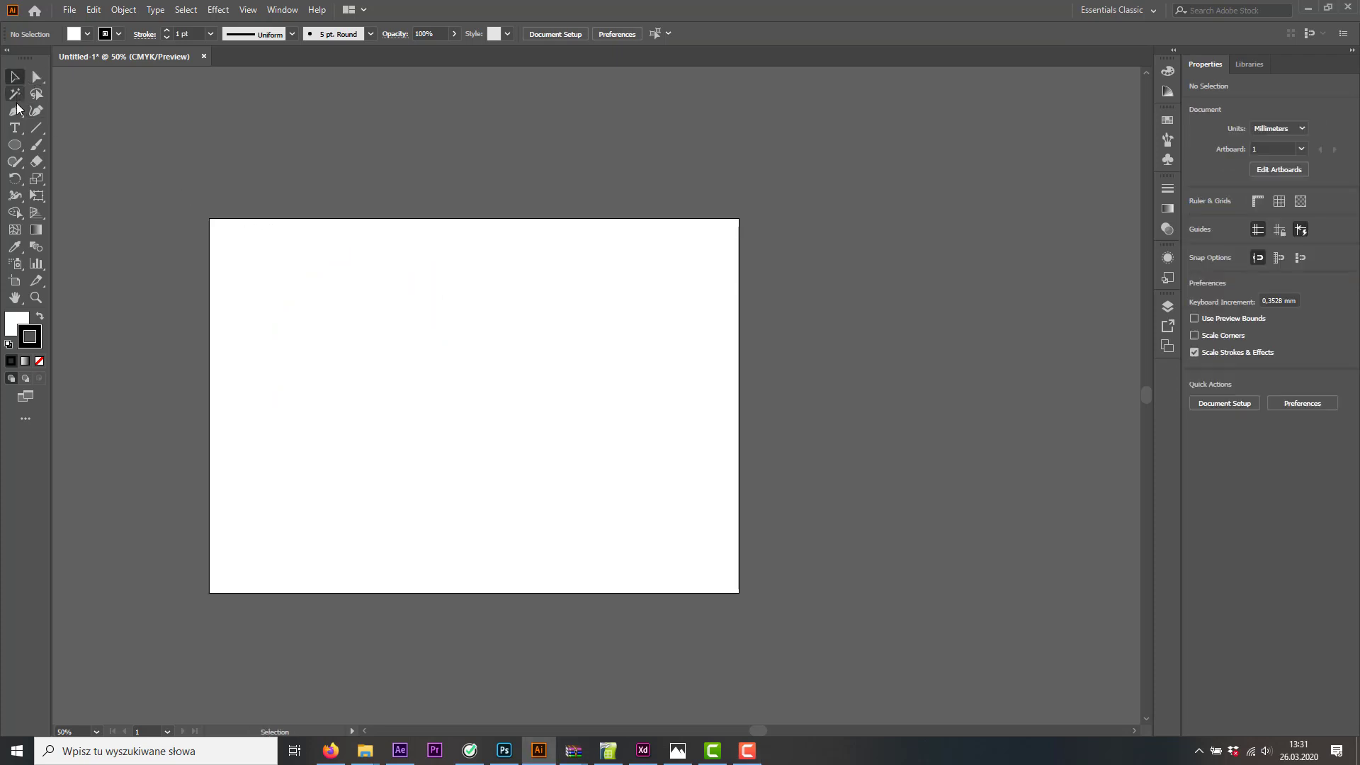
left_click(15, 143)
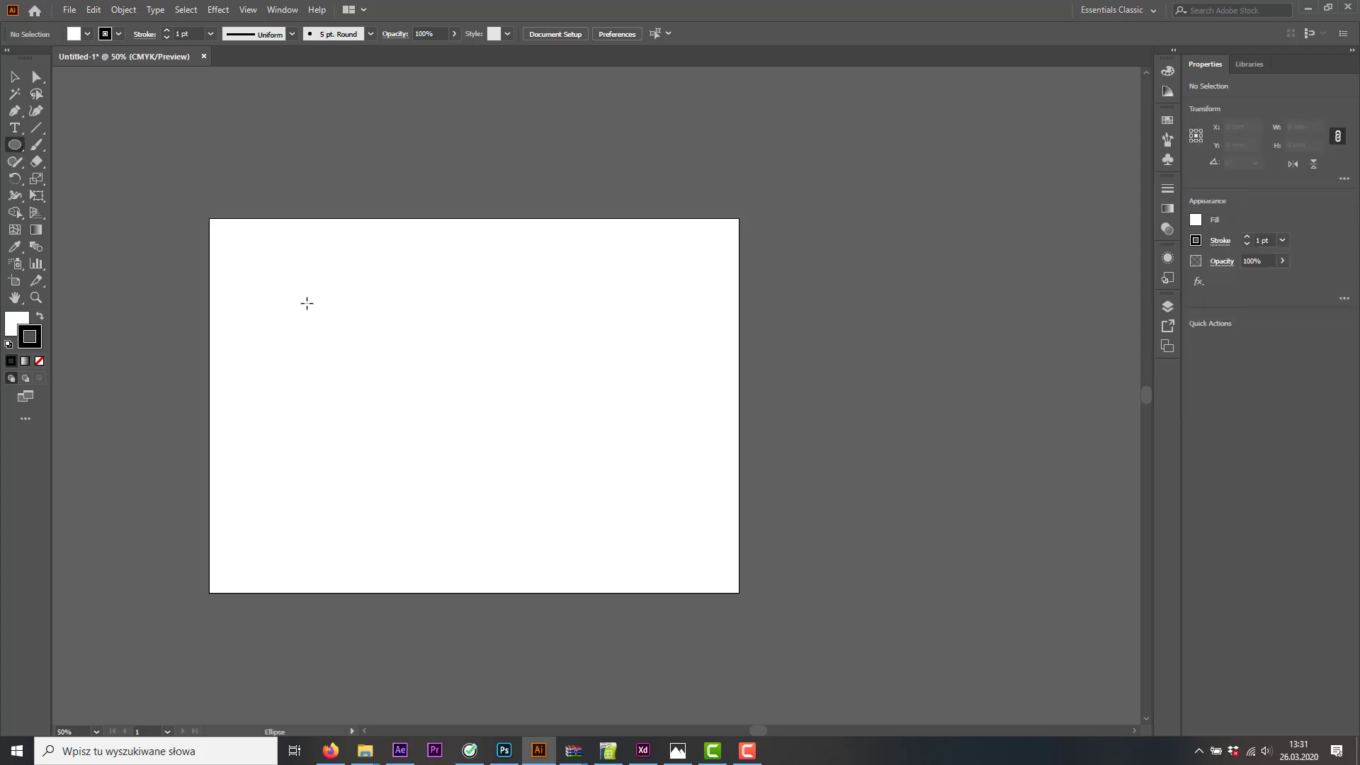
left_click_drag(278, 278, 457, 456)
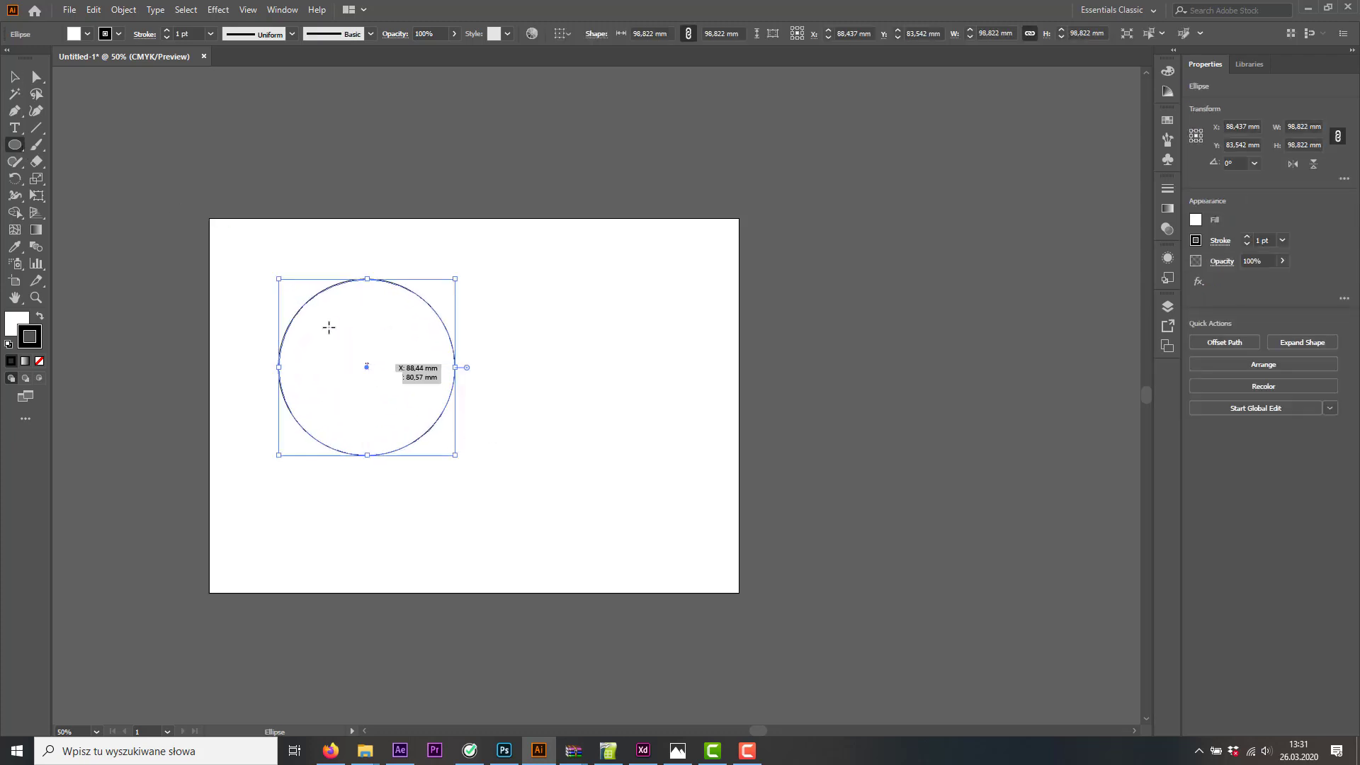
Fill the circle with yellow and remove its stroke
left_click(88, 34)
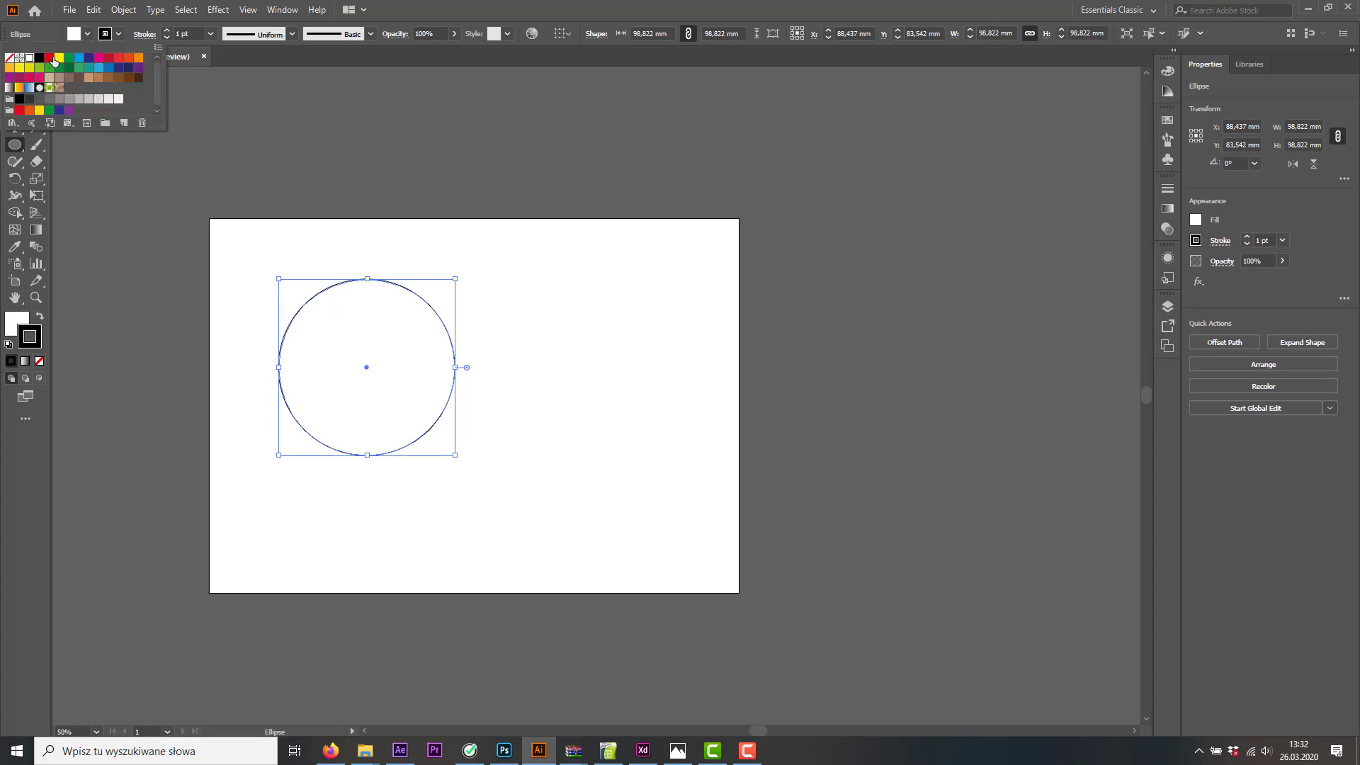
left_click(59, 58)
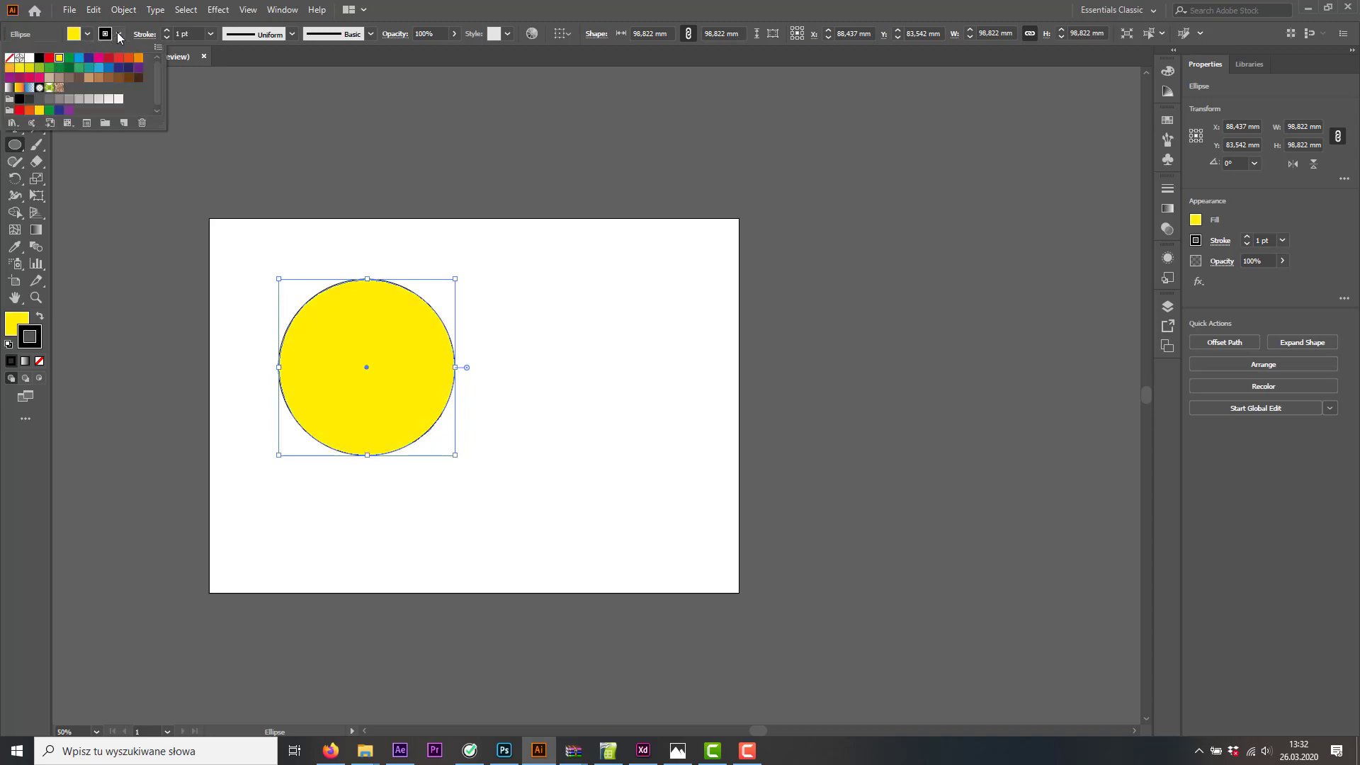
left_click(118, 34)
left_click(119, 34)
left_click(9, 59)
left_click(523, 17)
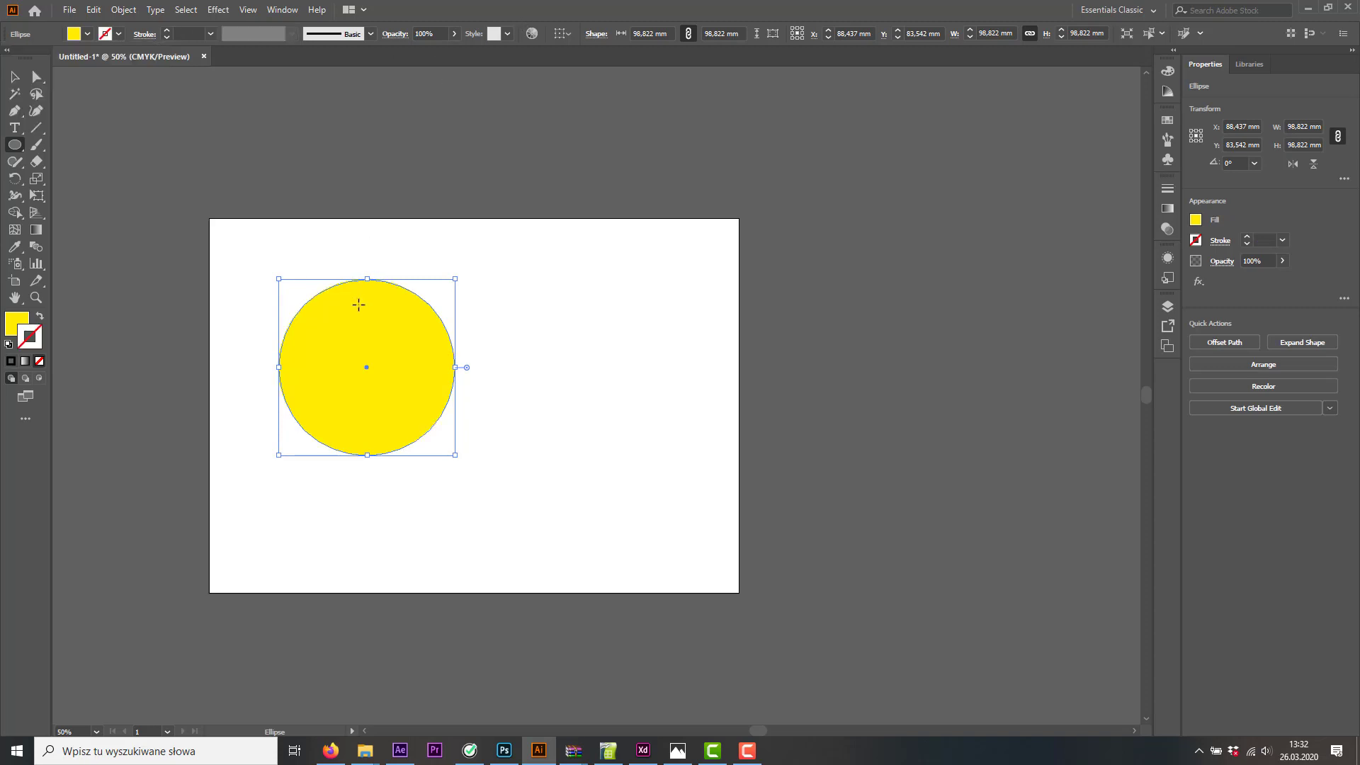
Duplicate the yellow circle about 132 mm to its right at the same height
left_click(14, 76)
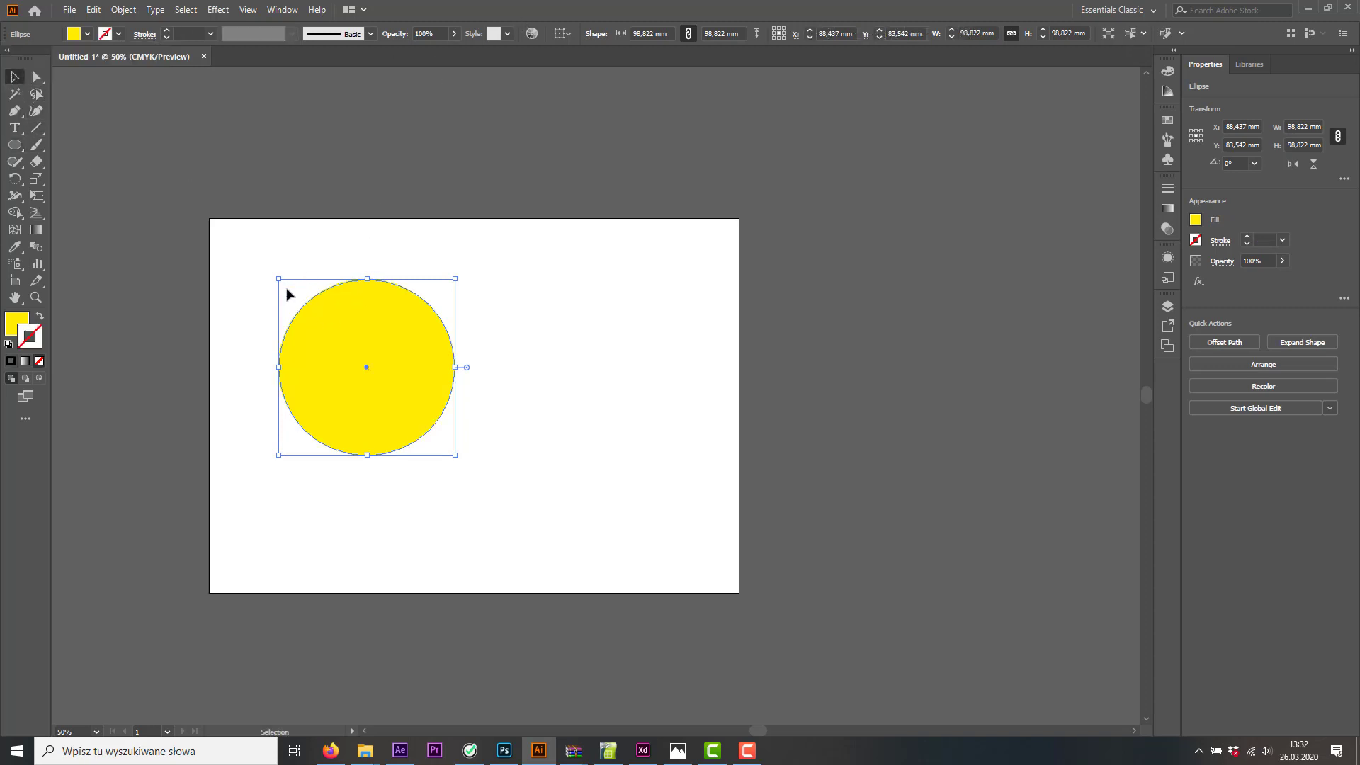
left_click_drag(413, 349, 616, 367)
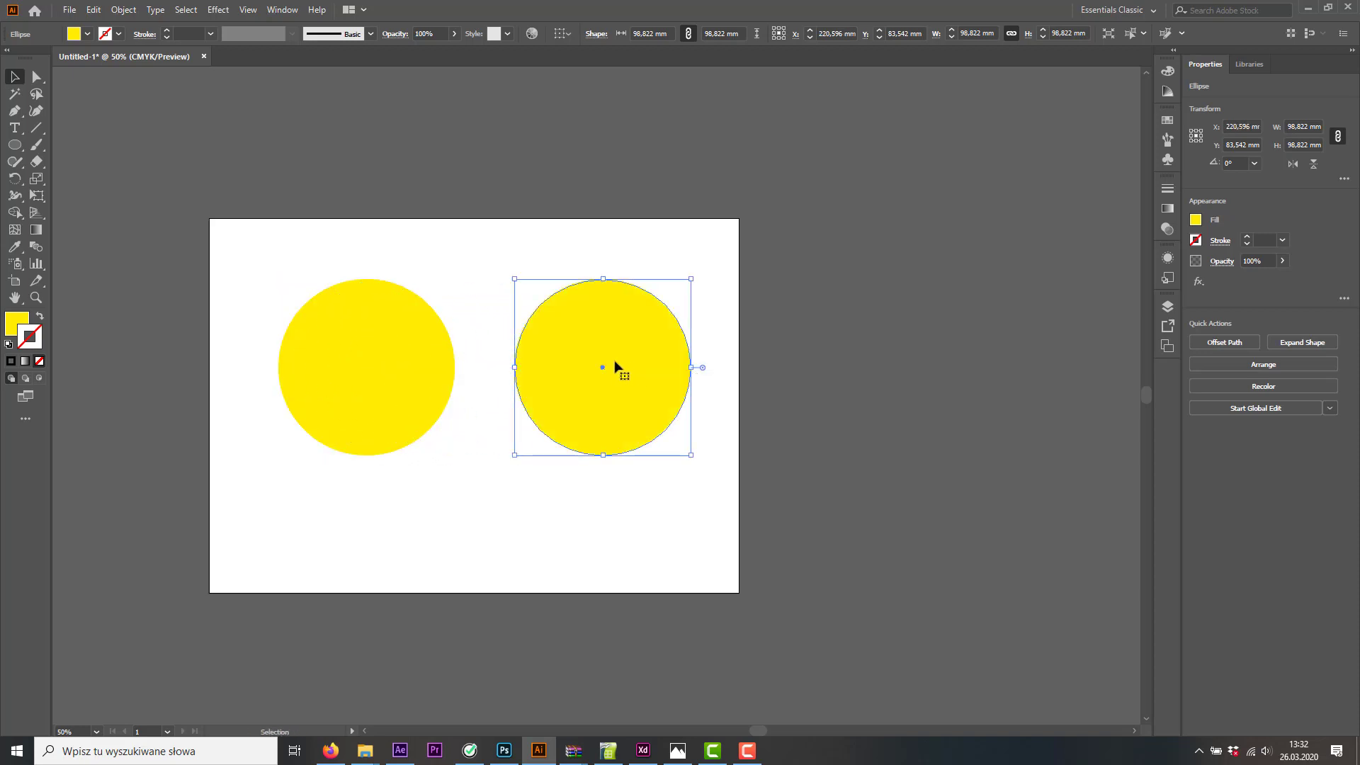
Select the two yellow circles alternately as whole objects with the Selection tool and check their bounding boxes
left_click(394, 250)
left_click(356, 348)
left_click(649, 375)
left_click(352, 363)
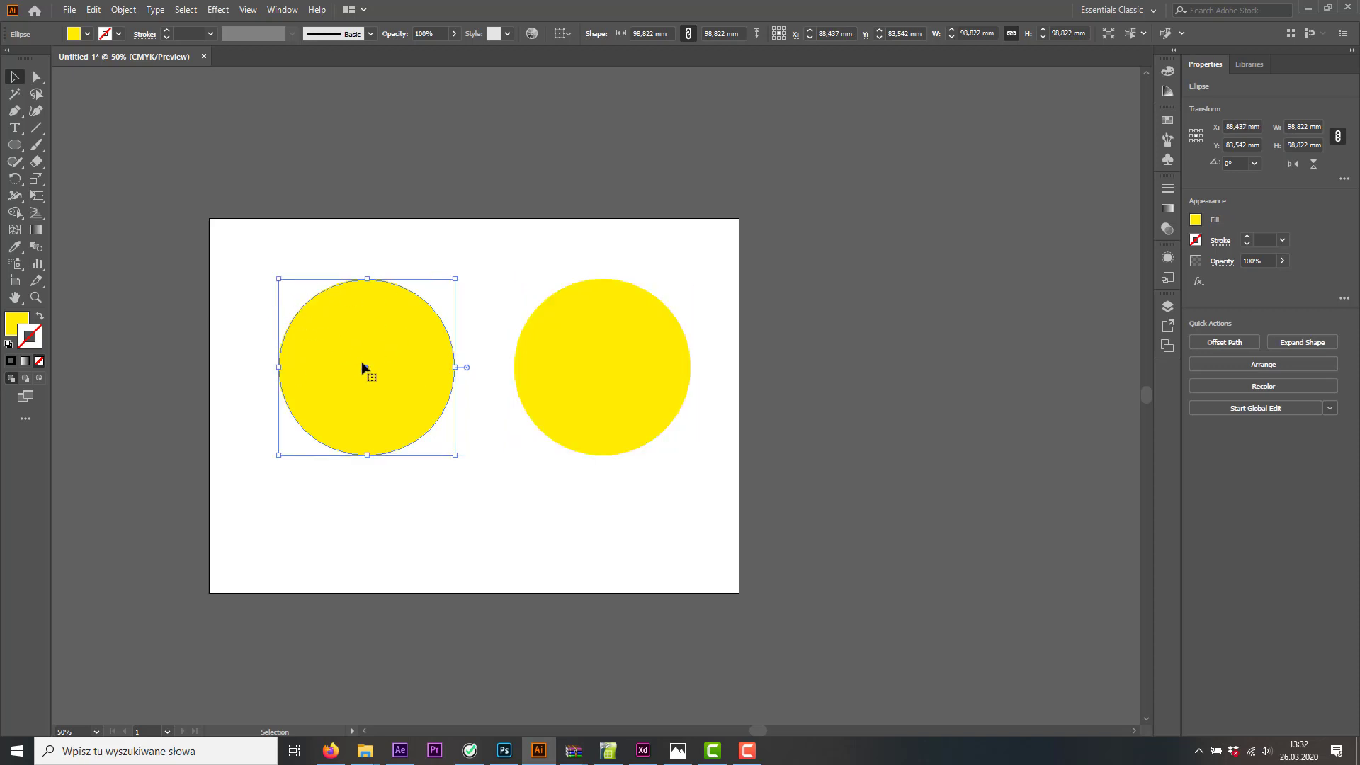
left_click(621, 363)
left_click(360, 334)
left_click(640, 331)
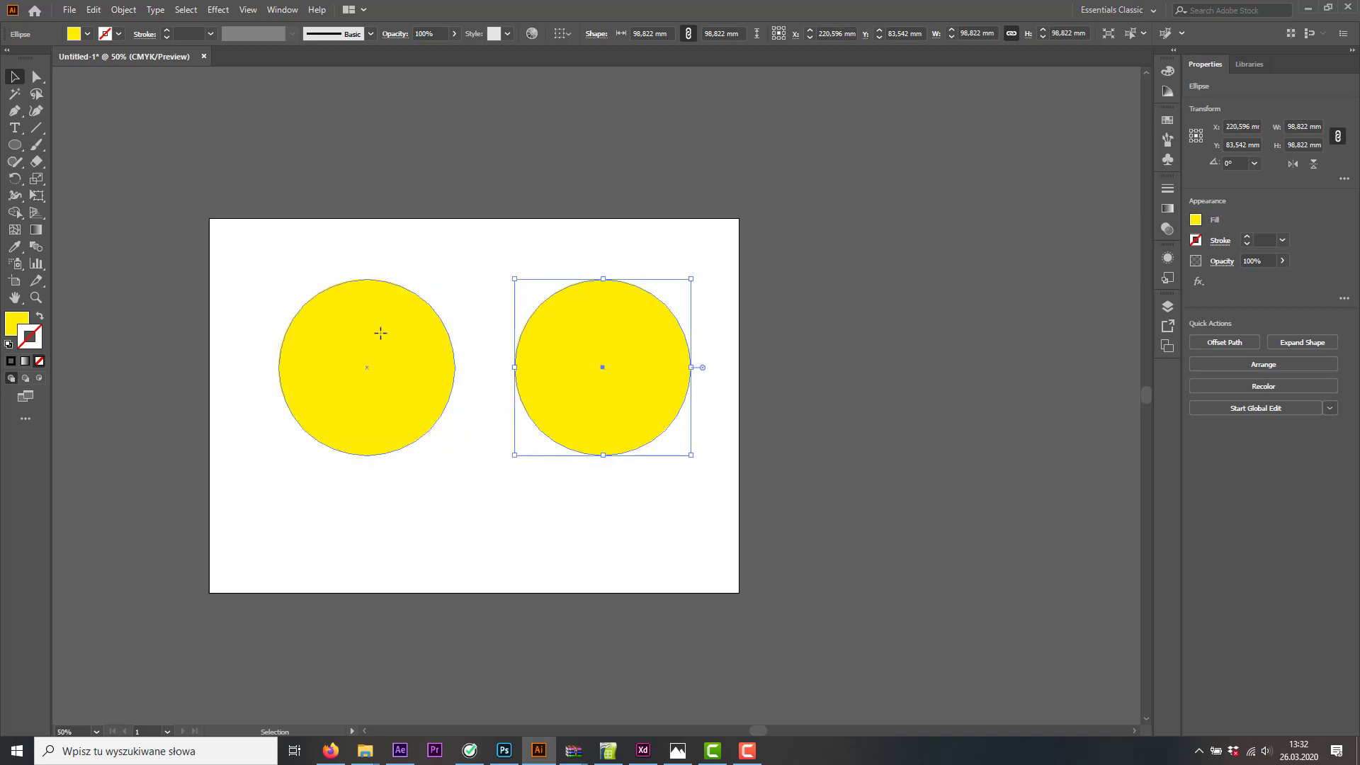
left_click(381, 333)
left_click(571, 337)
left_click(385, 334)
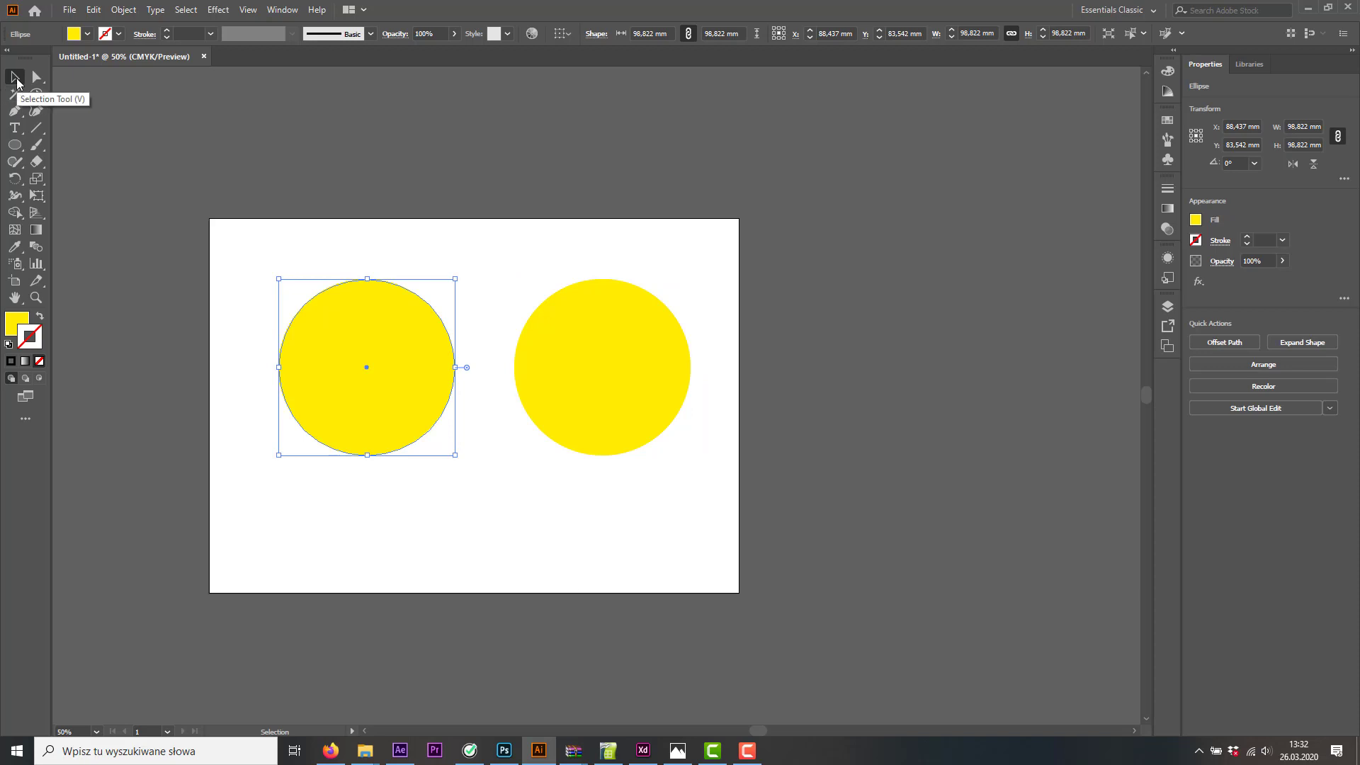
left_click(564, 355)
left_click(394, 346)
left_click(624, 360)
left_click(393, 350)
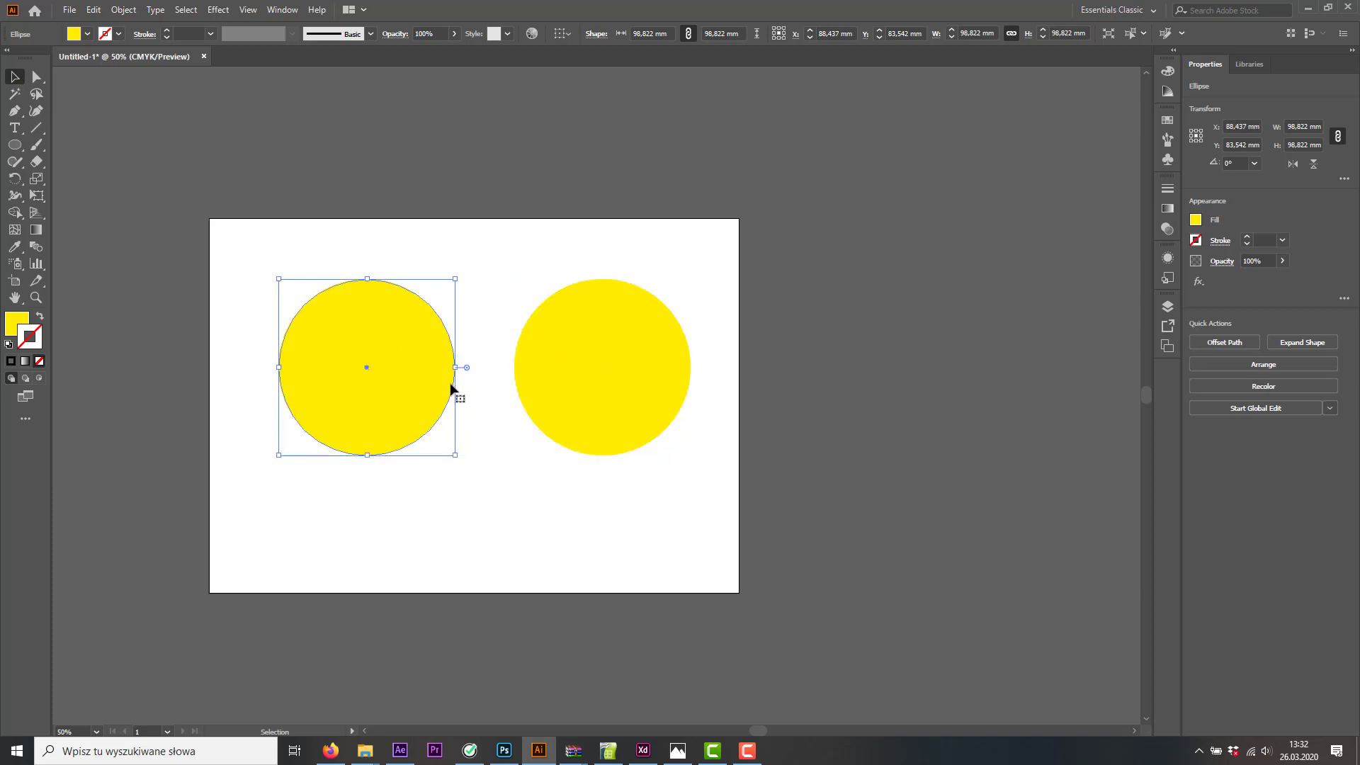
left_click(588, 547)
left_click(647, 357)
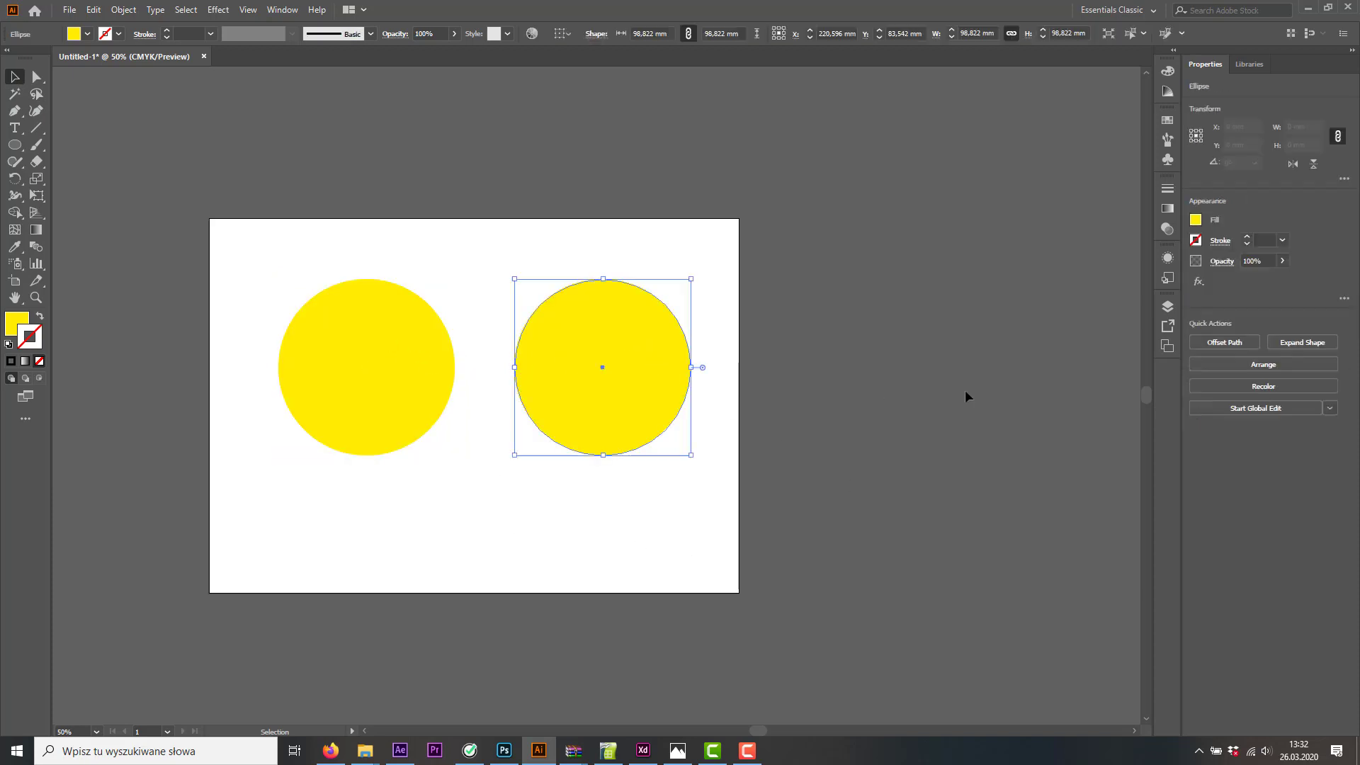
left_click(965, 392)
left_click(634, 380)
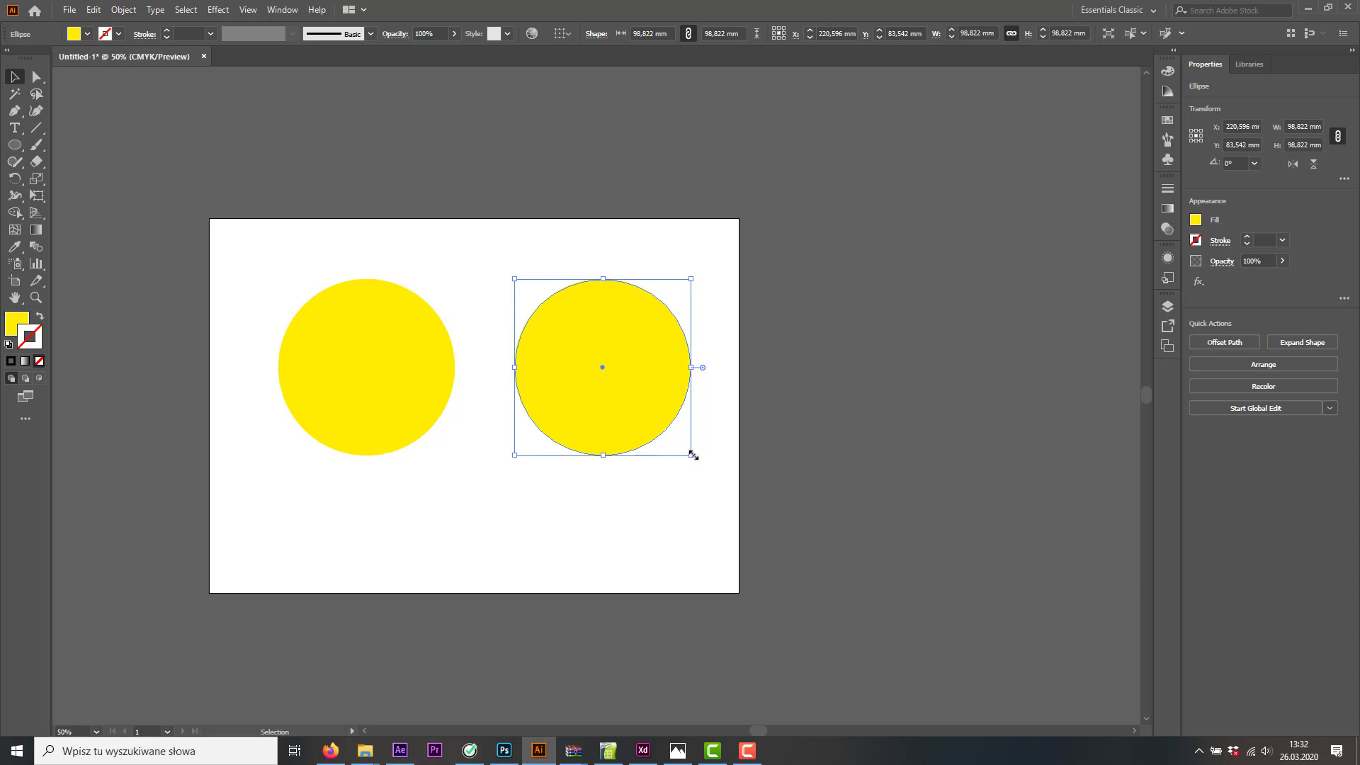
mouse_move(692, 456)
left_mouse_down()
mouse_move(662, 415)
mouse_move(613, 400)
mouse_move(660, 434)
mouse_move(618, 378)
mouse_move(640, 370)
mouse_move(627, 407)
mouse_move(658, 446)
mouse_move(619, 393)
mouse_move(723, 474)
mouse_move(671, 416)
mouse_move(720, 454)
mouse_move(625, 454)
mouse_move(708, 474)
mouse_move(694, 456)
left_mouse_up()
left_click(383, 368)
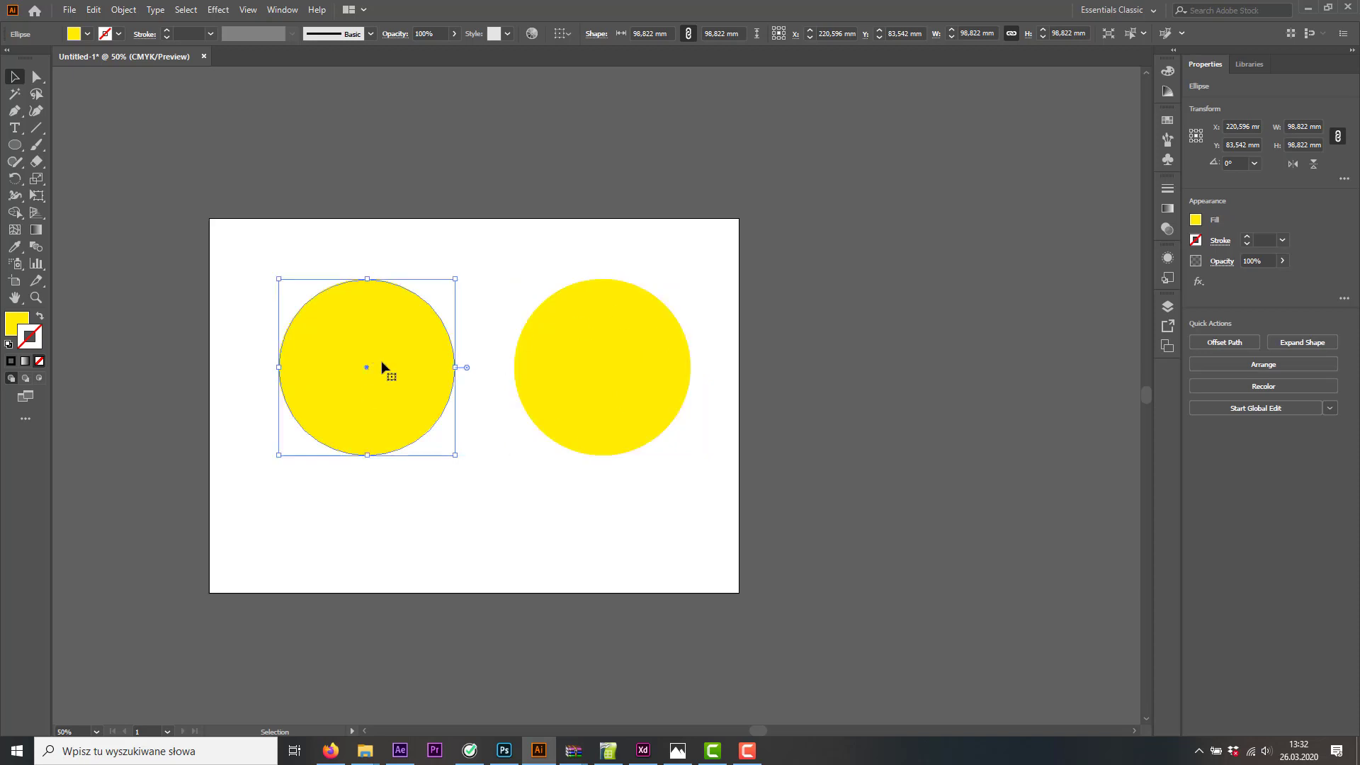
Select the two yellow circles alternately with the Direct Selection tool and check their anchor points
left_click(36, 76)
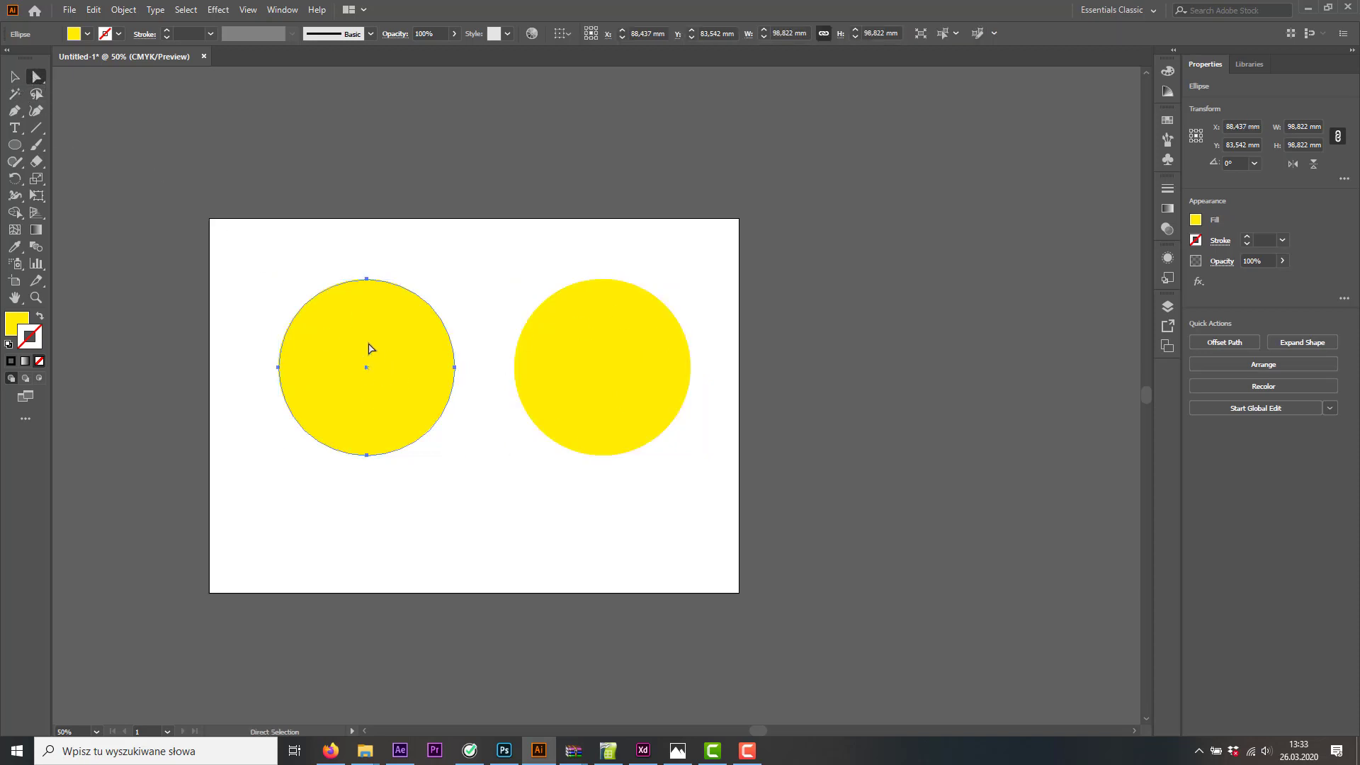
left_click(623, 373)
left_click(382, 358)
left_click(581, 362)
left_click(402, 361)
Try moving only the left circle's top anchor point about 63 mm straight down, and undo the move
left_click(366, 281)
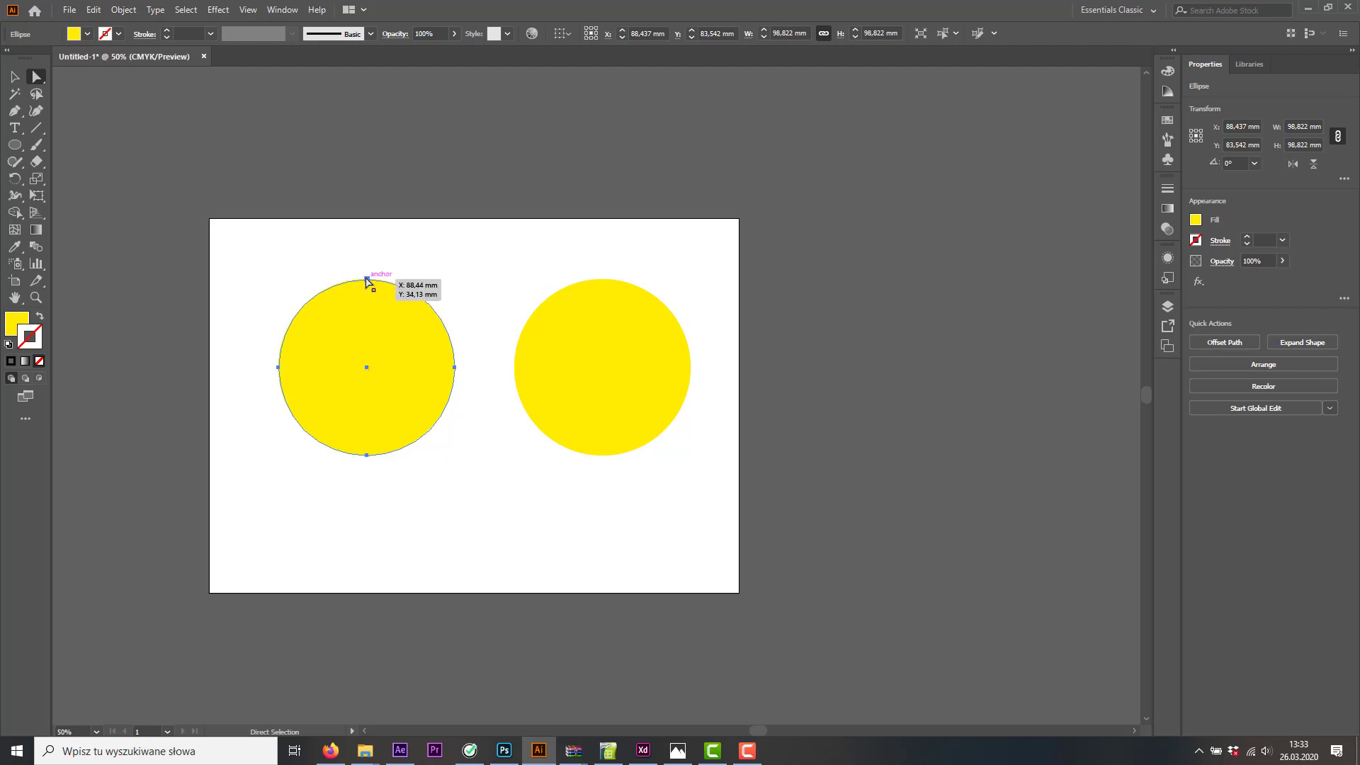
left_click_drag(366, 280, 367, 390)
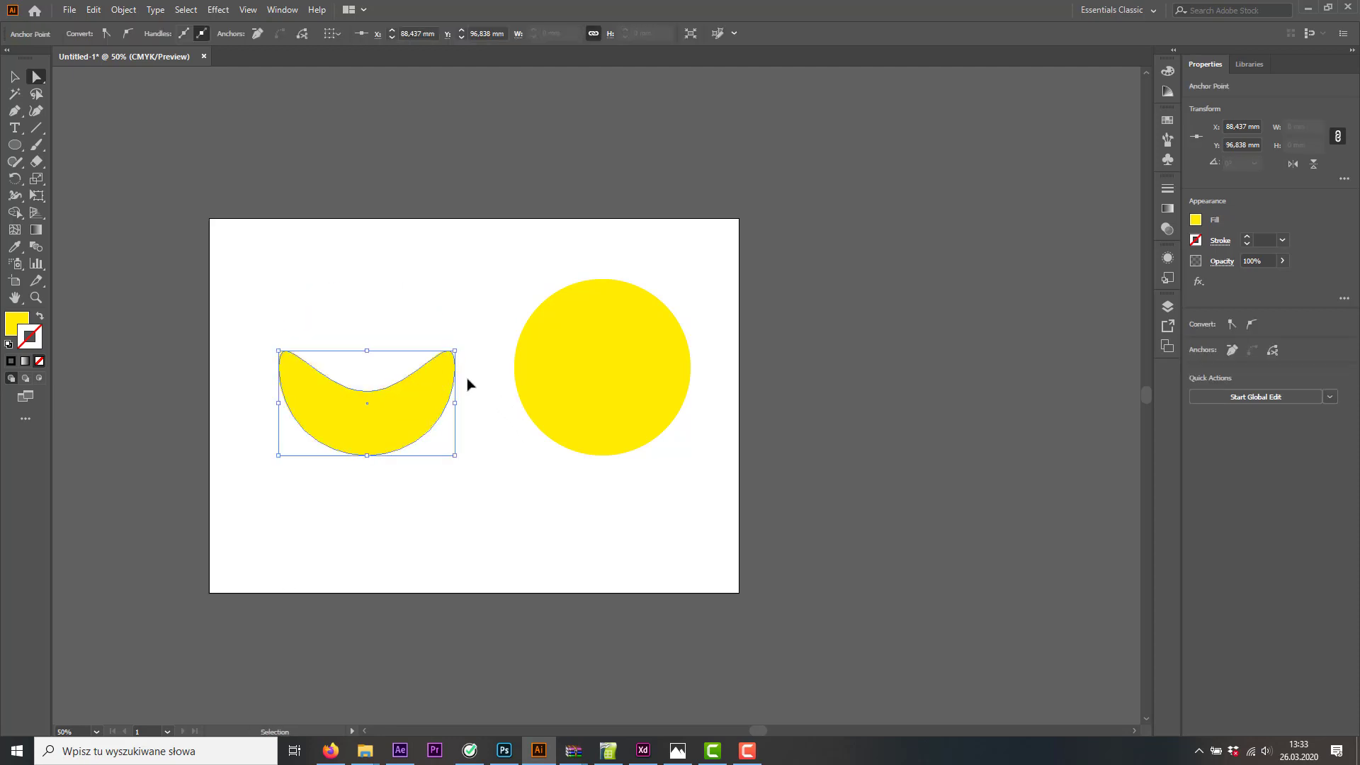
key("ctrl+z")
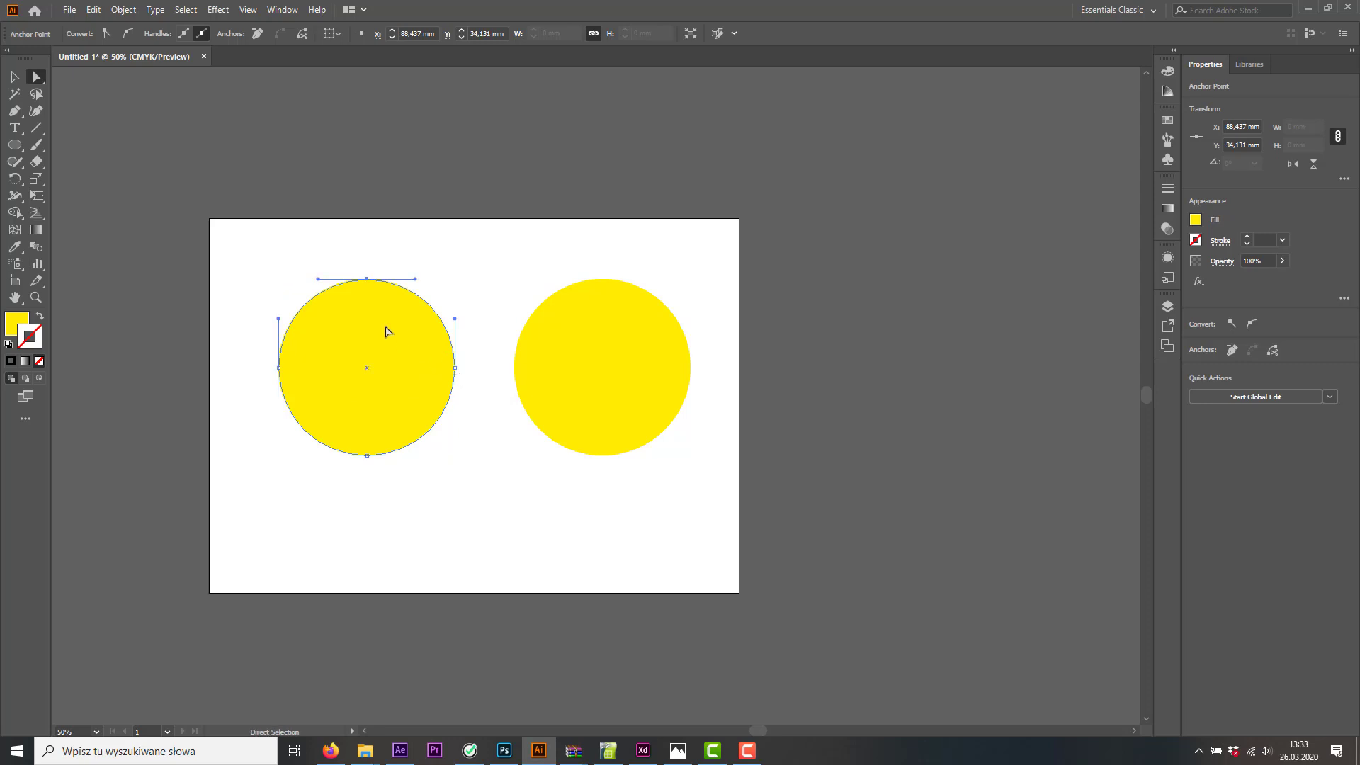
Select the left circle's top and right anchor points together and move them about 36 mm left and 37 mm down
left_click(367, 281)
left_click_drag(333, 227, 485, 395)
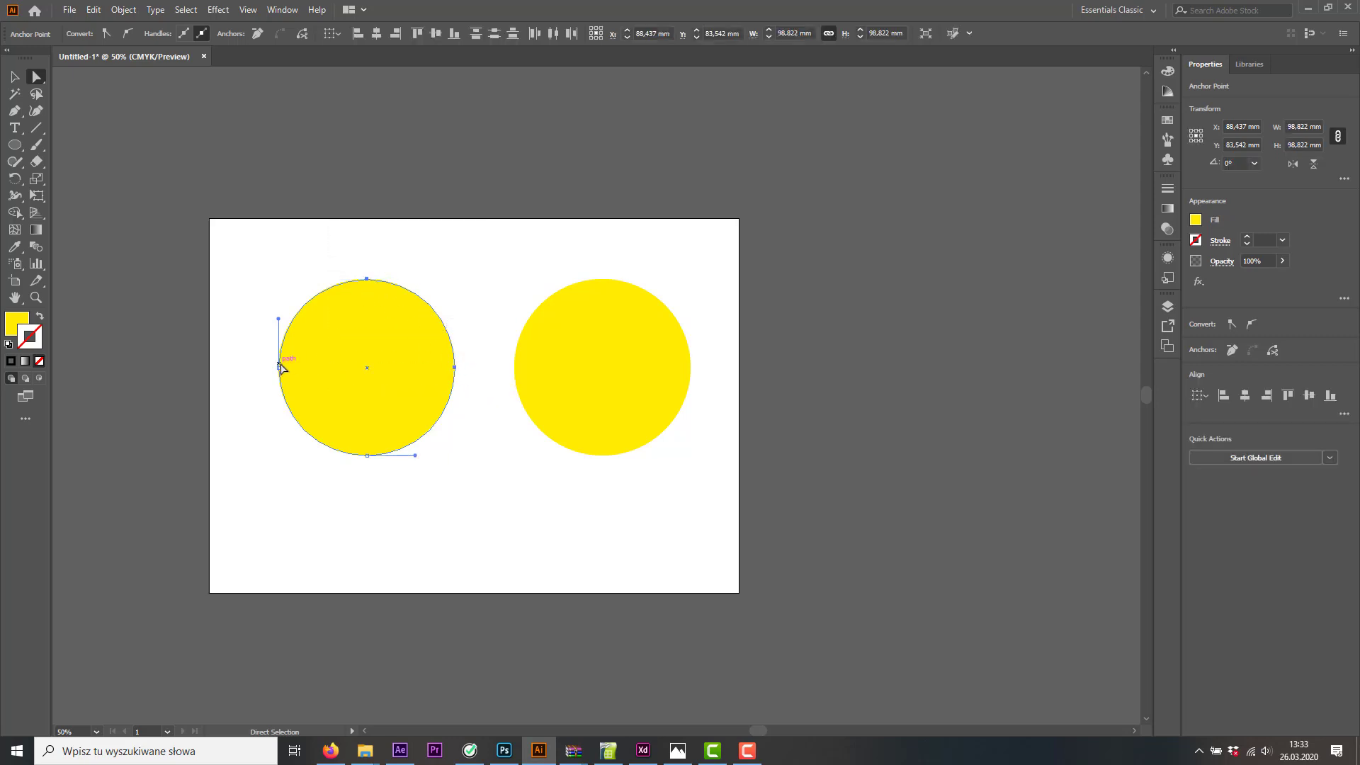
left_click_drag(454, 368, 393, 440)
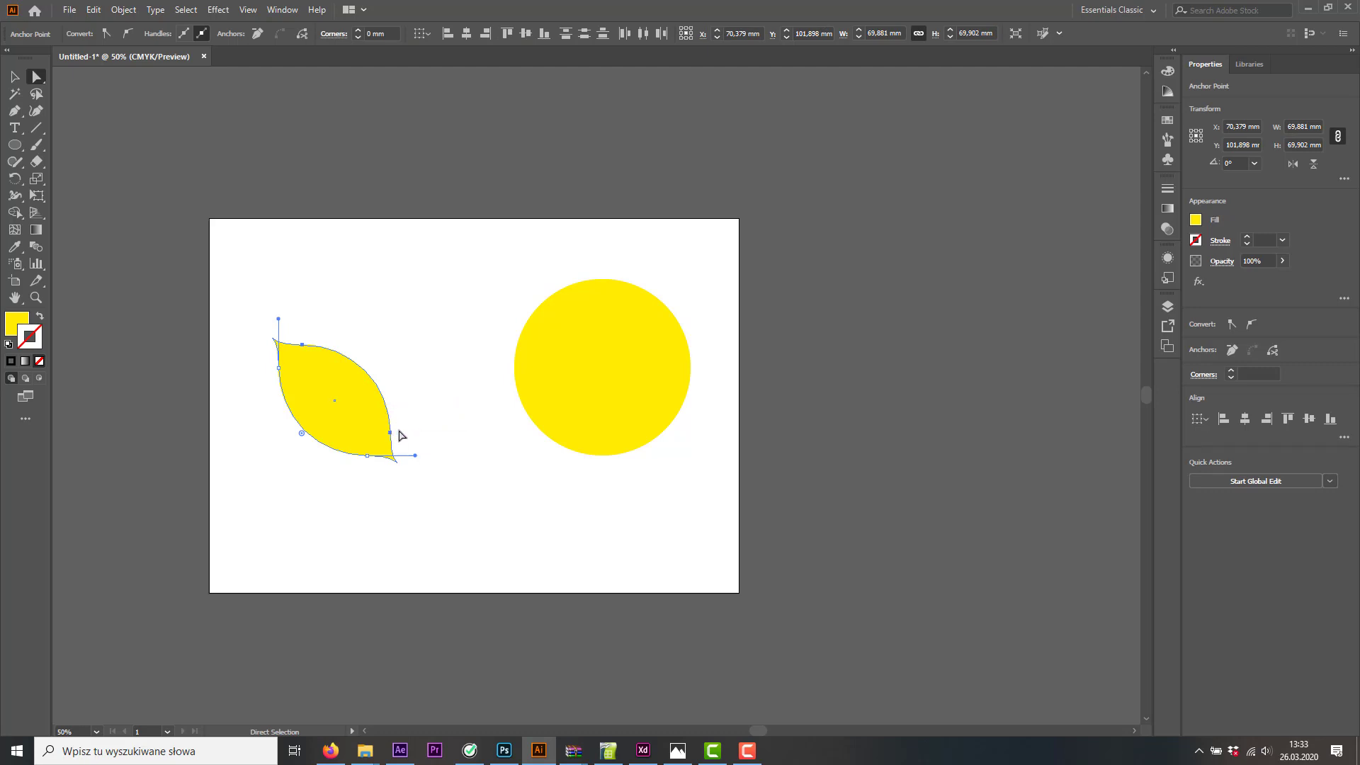
left_click(429, 417)
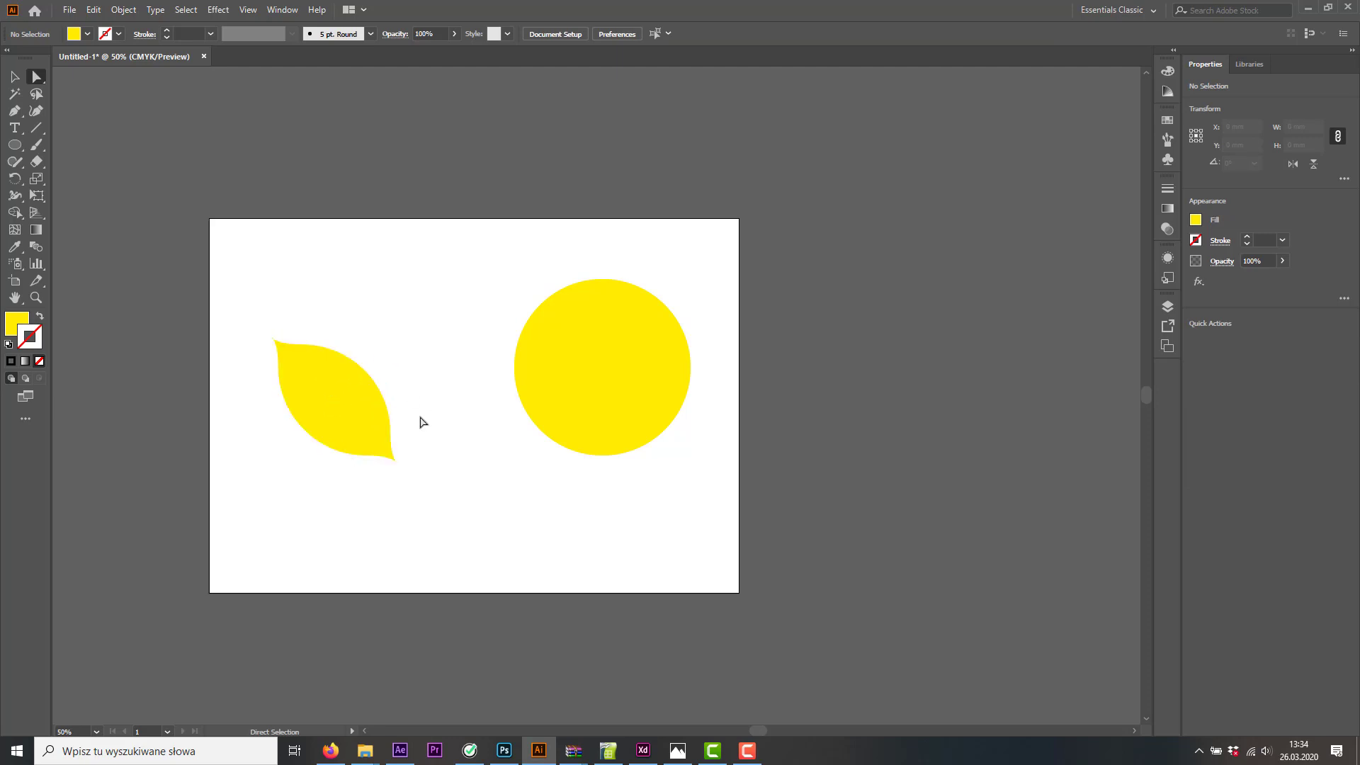
Isolate the leaf shape's right anchor point and pull it outward to about X 127 mm, Y 84 mm, plus a further nudge right and down
left_click_drag(417, 425, 323, 321)
left_click_drag(316, 288, 306, 276)
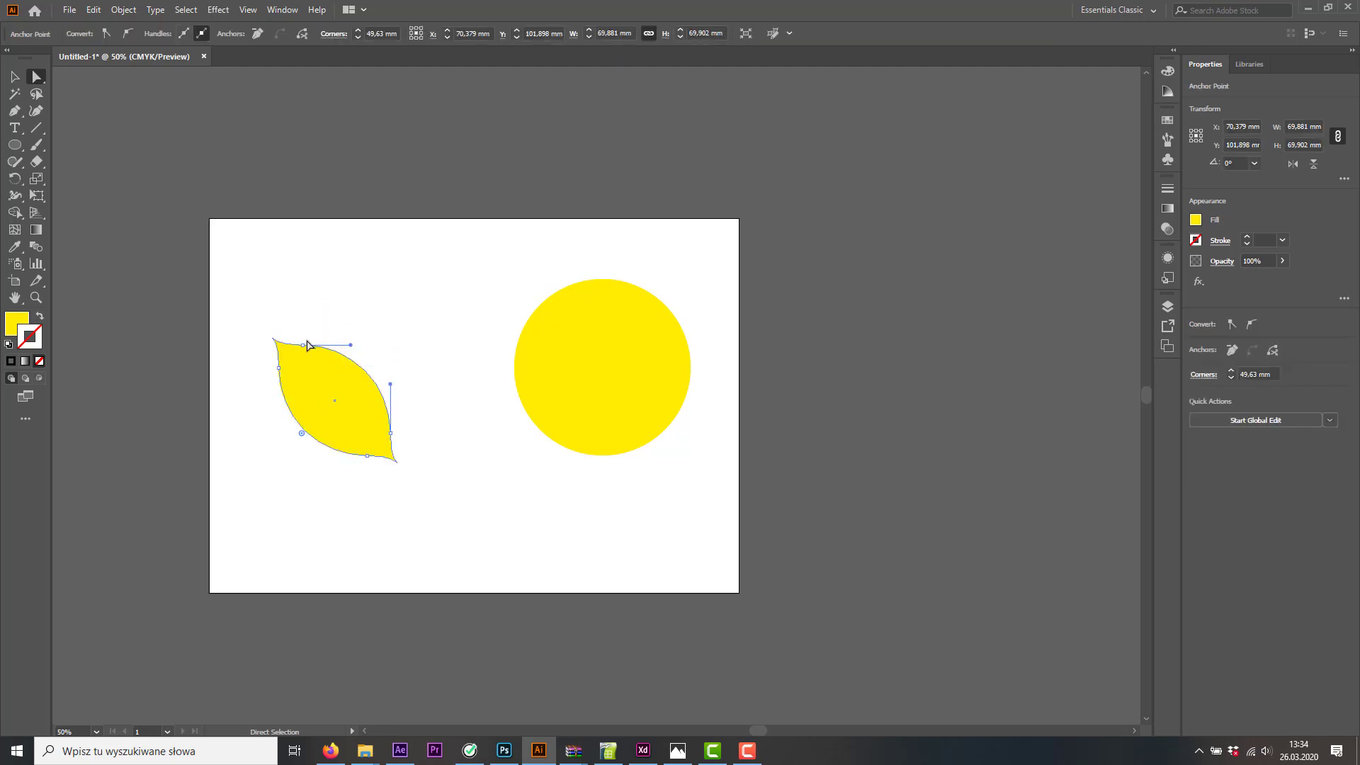
left_click(306, 347)
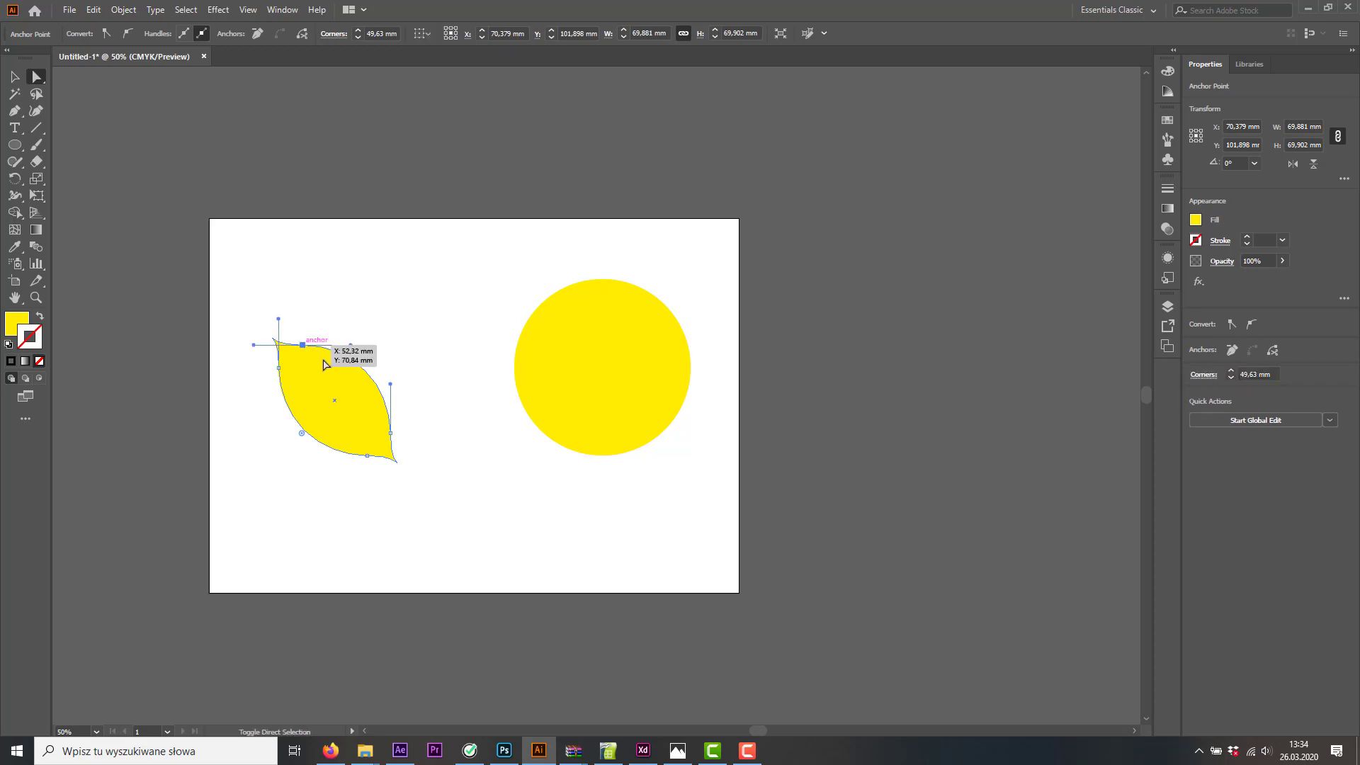
left_click_drag(392, 433, 435, 367)
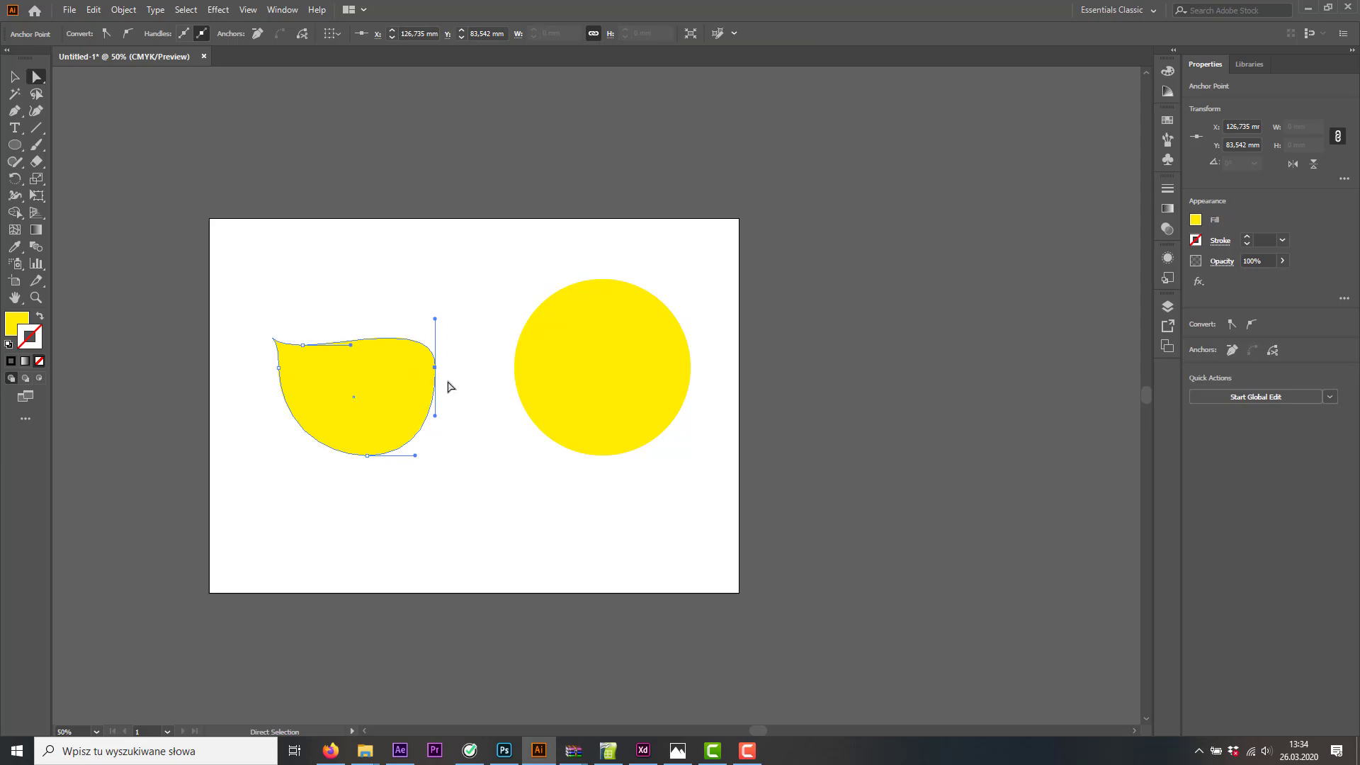
mouse_move(436, 368)
left_mouse_down()
mouse_move(431, 321)
mouse_move(417, 318)
mouse_move(434, 370)
mouse_move(392, 385)
mouse_move(459, 378)
left_mouse_up()
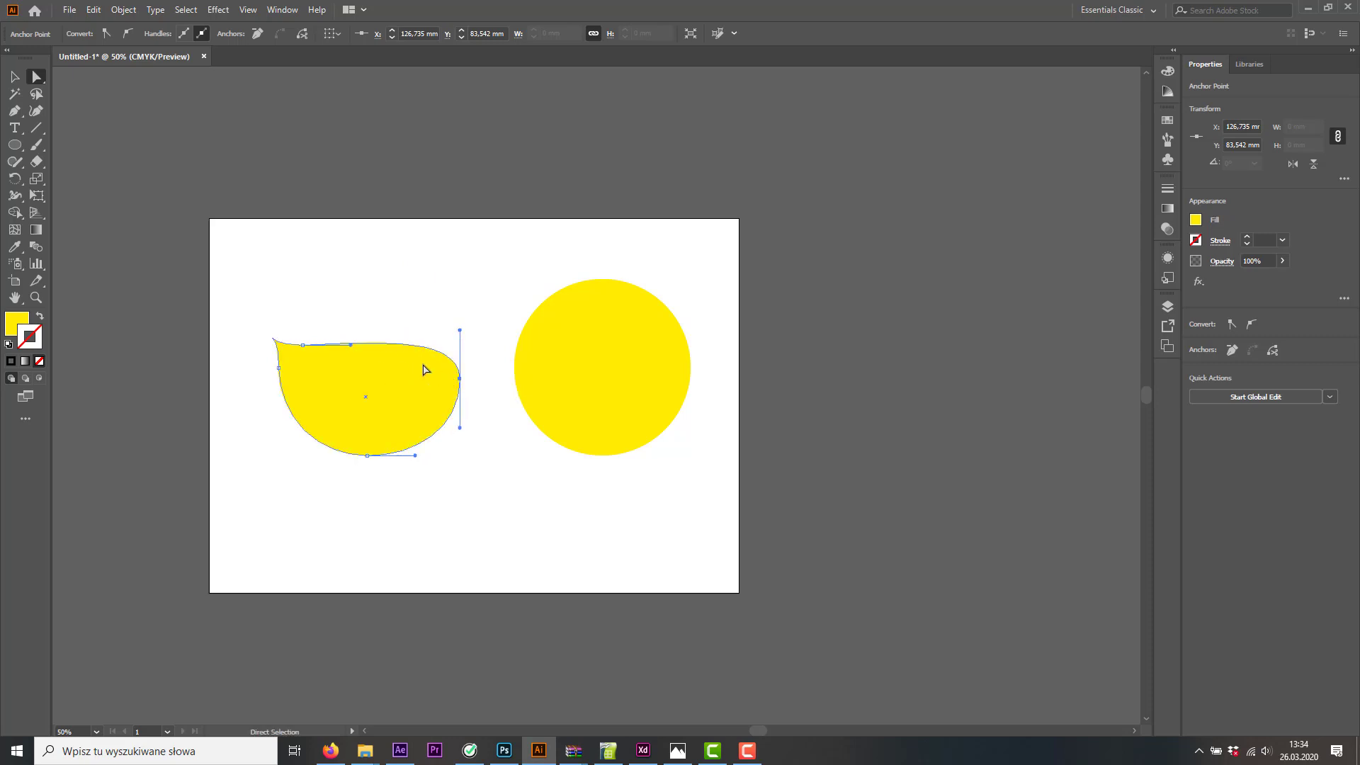
left_click(292, 303)
Delete the distorted left shape and move the remaining circle to about X 136 mm, Y 92 mm on the artboard
key("v")
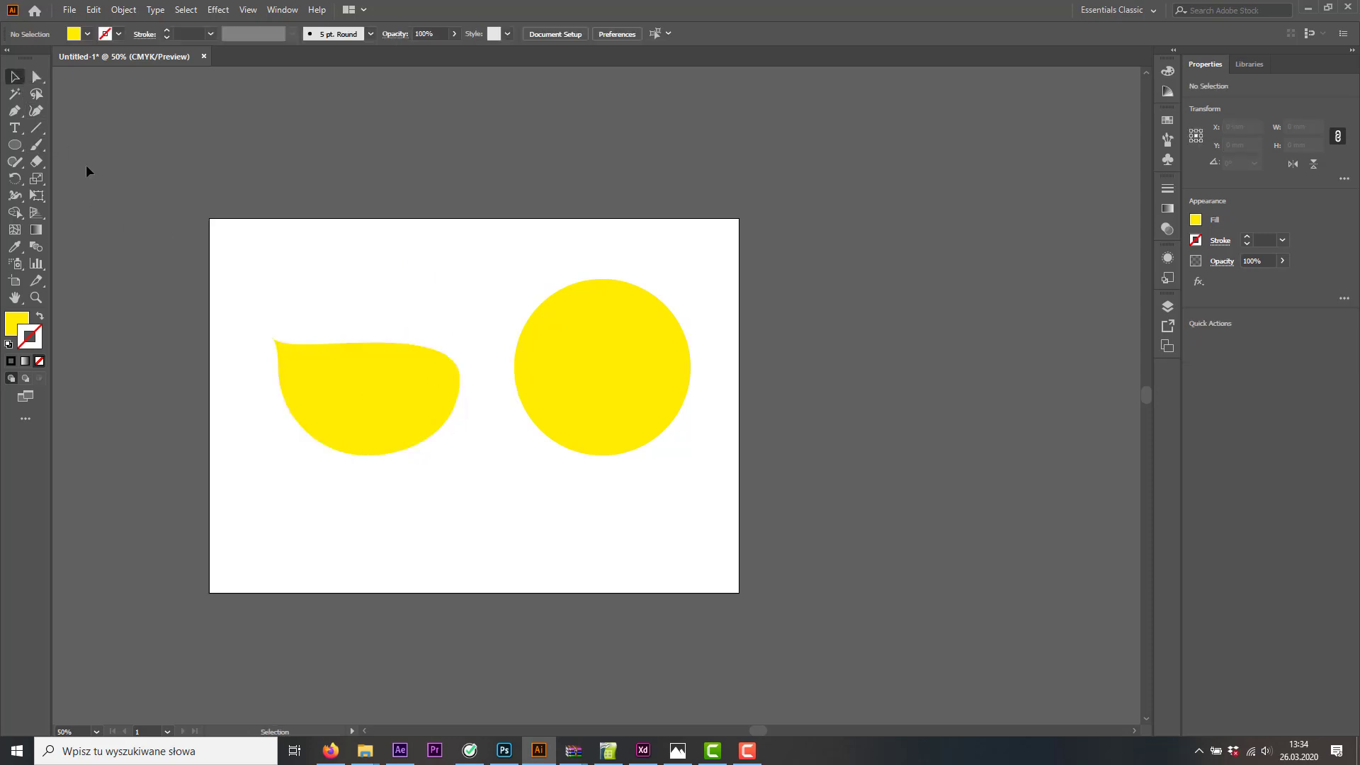
left_click(375, 397)
key("Delete")
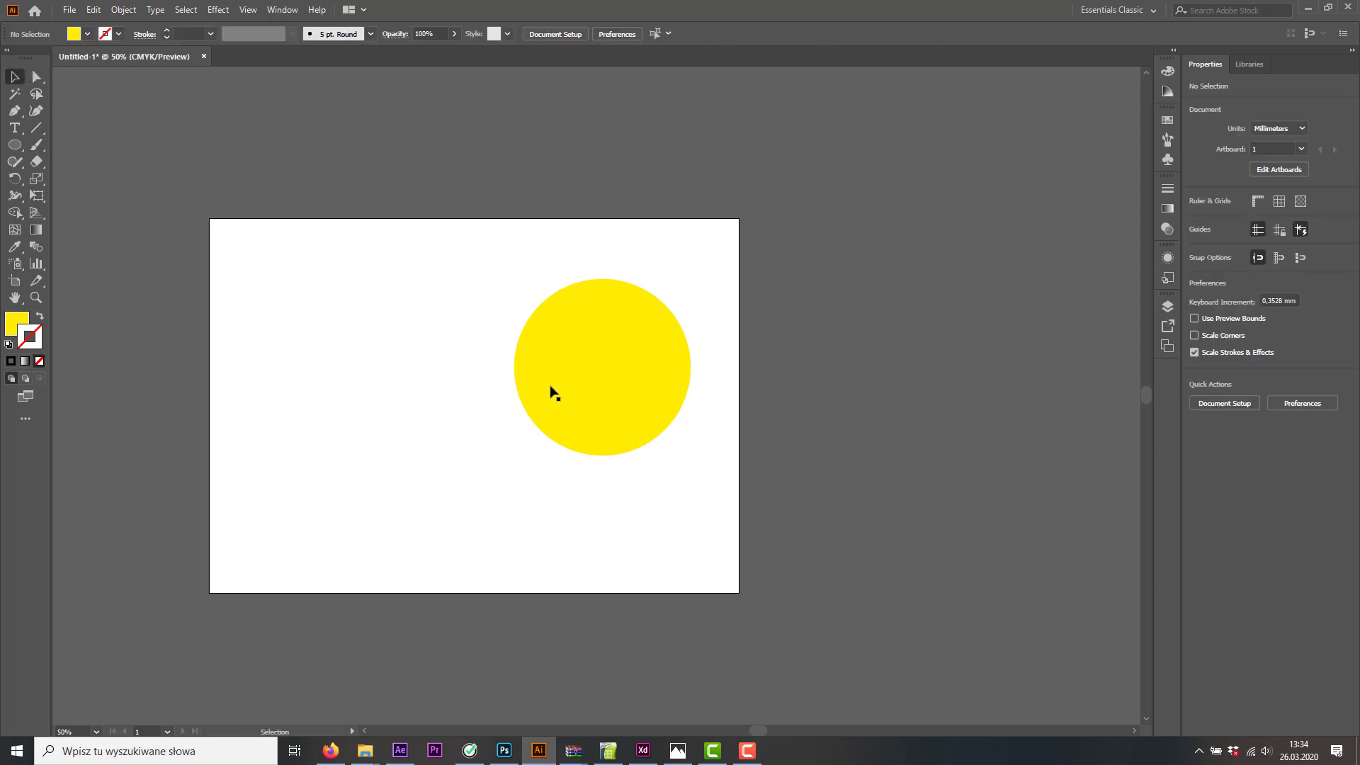
left_click(605, 378)
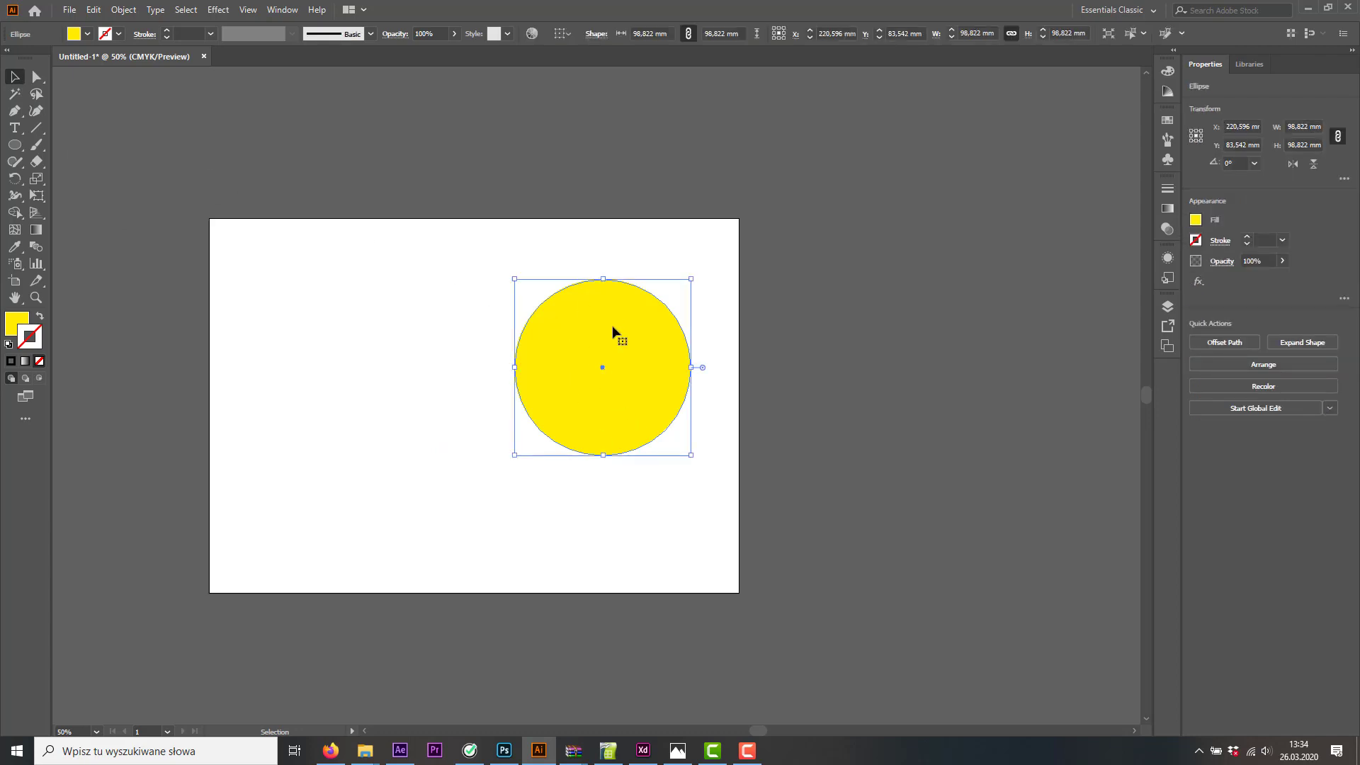
left_click_drag(613, 328, 476, 367)
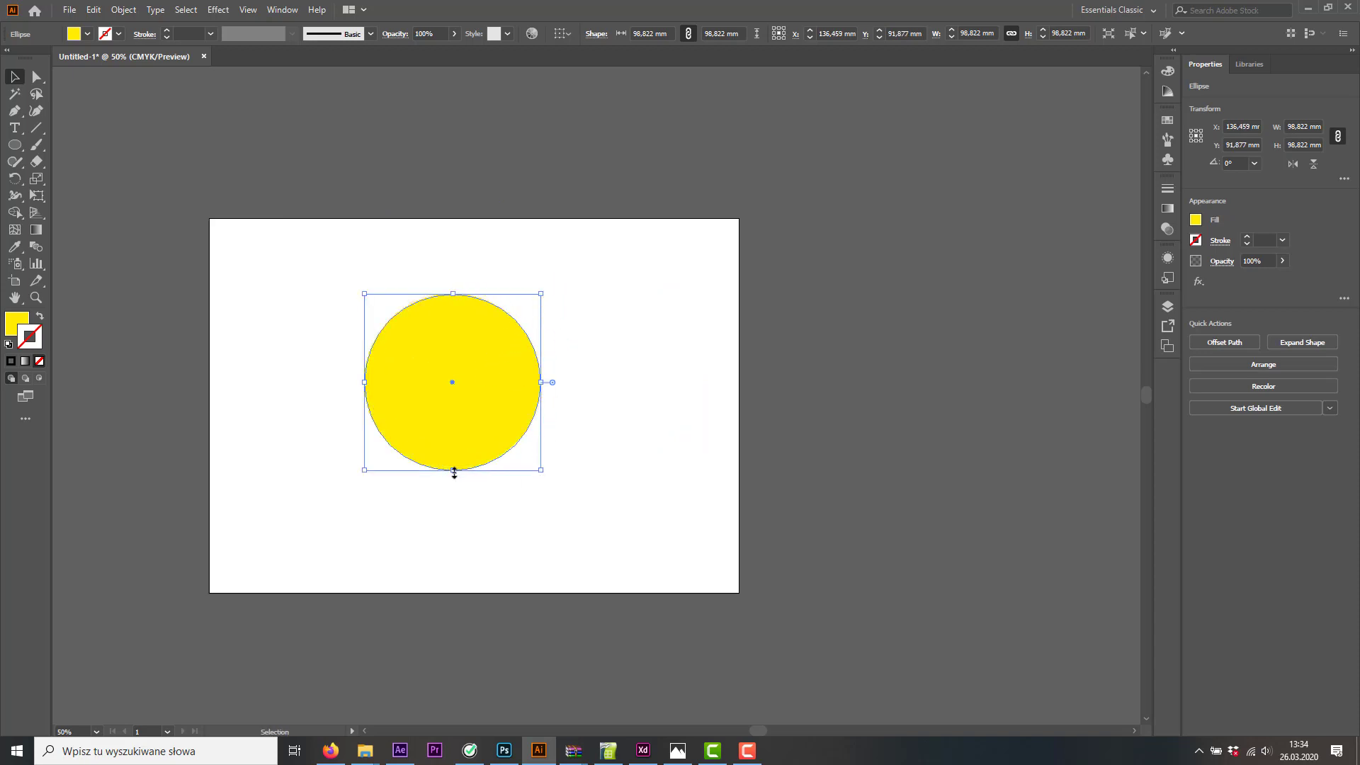
Try squashing the circle to a height of about 68 mm from its lower edge, and undo it
left_click_drag(454, 472, 456, 416)
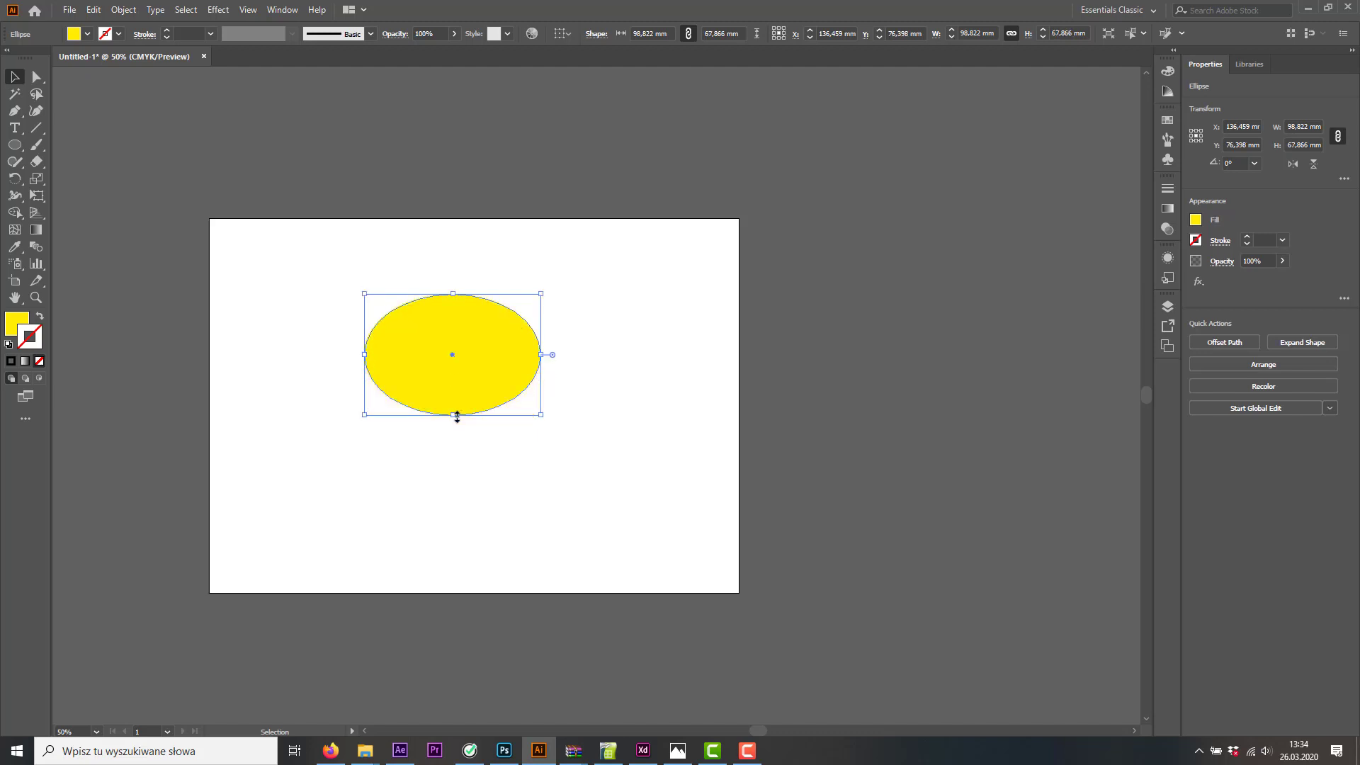
key("ctrl+z")
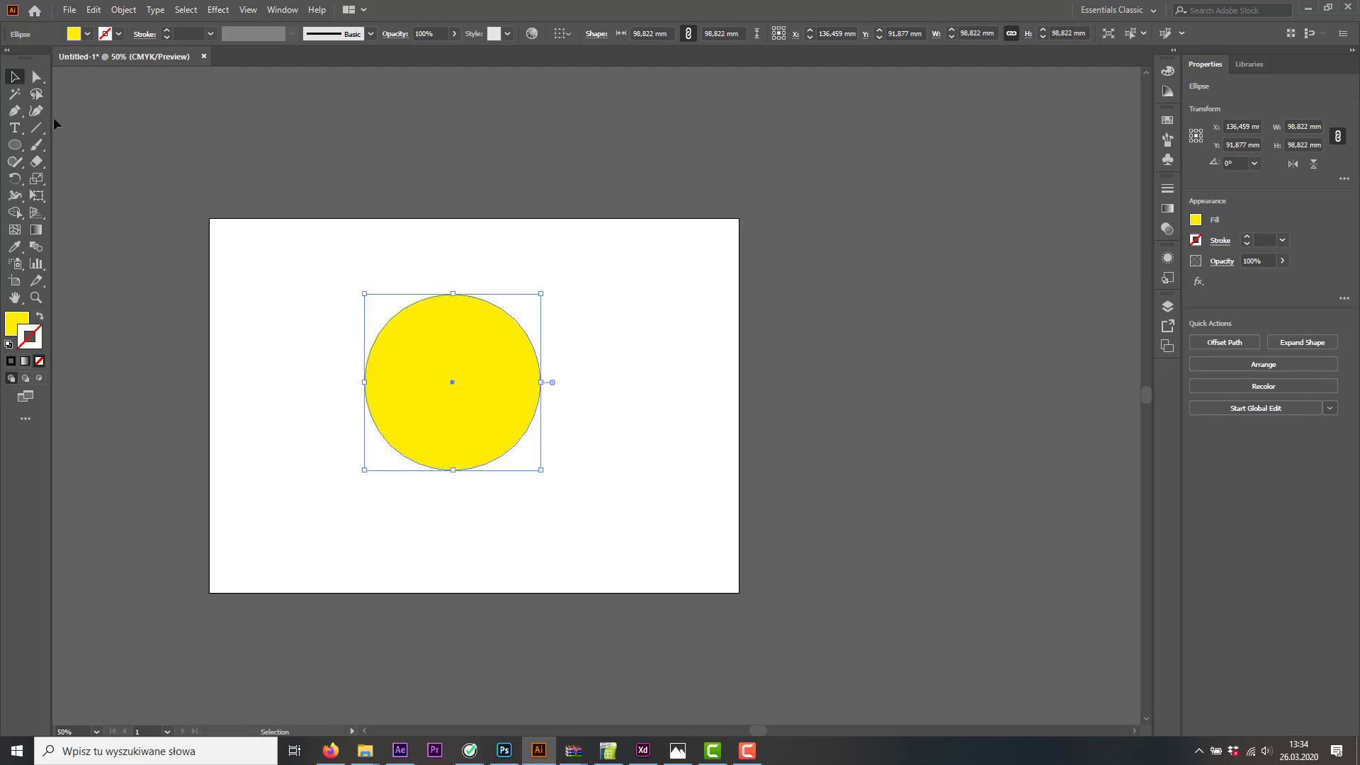
Select the circle's left and top anchor points individually, and alternate between the Direct Selection and Selection tools to compare their handles
left_click(36, 76)
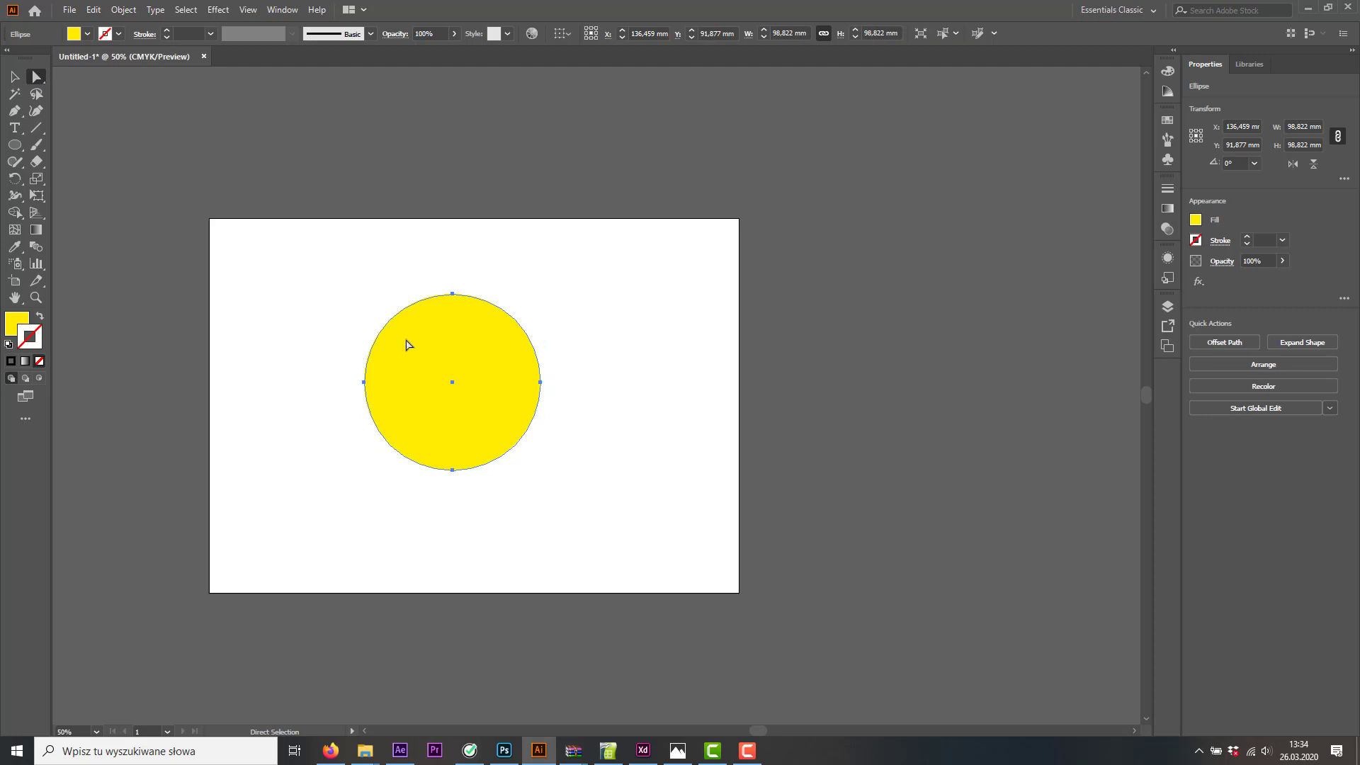
left_click(364, 383)
left_click(453, 293)
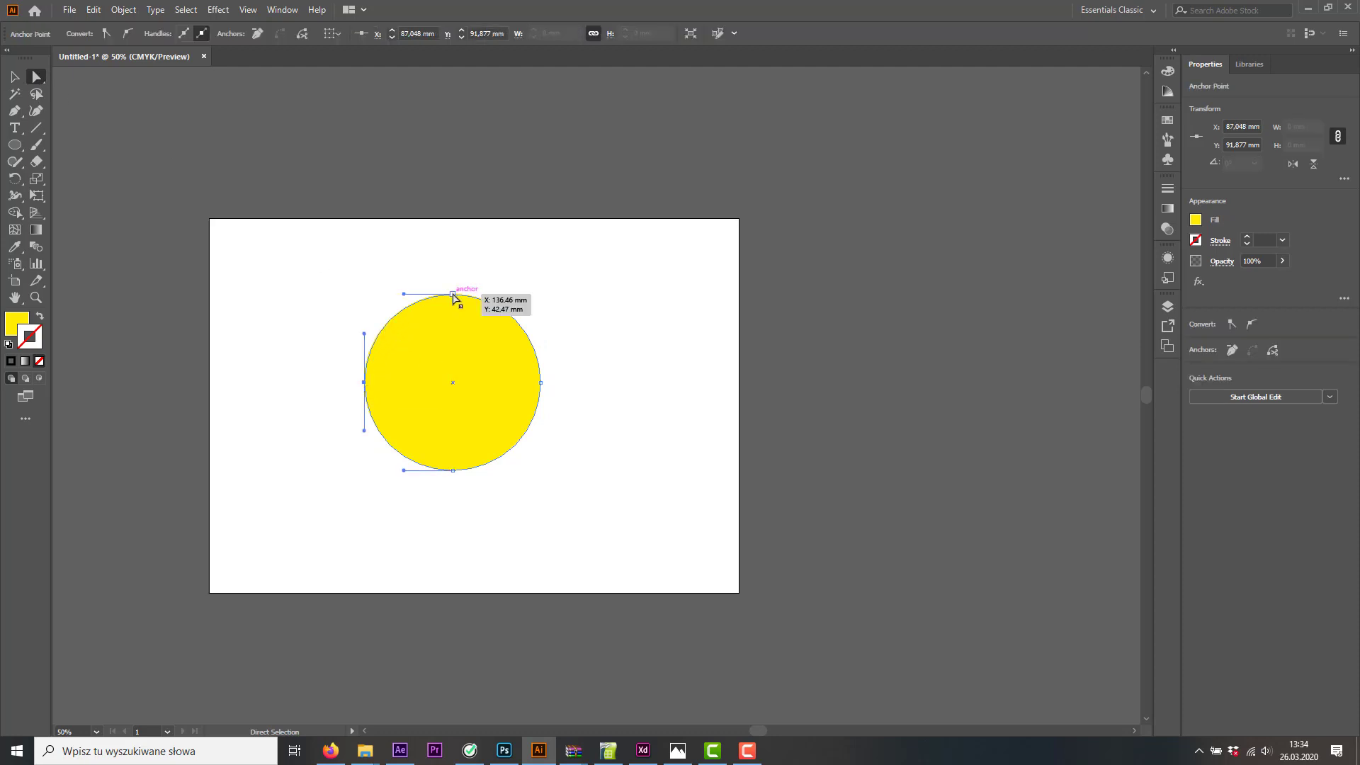
left_click(18, 78)
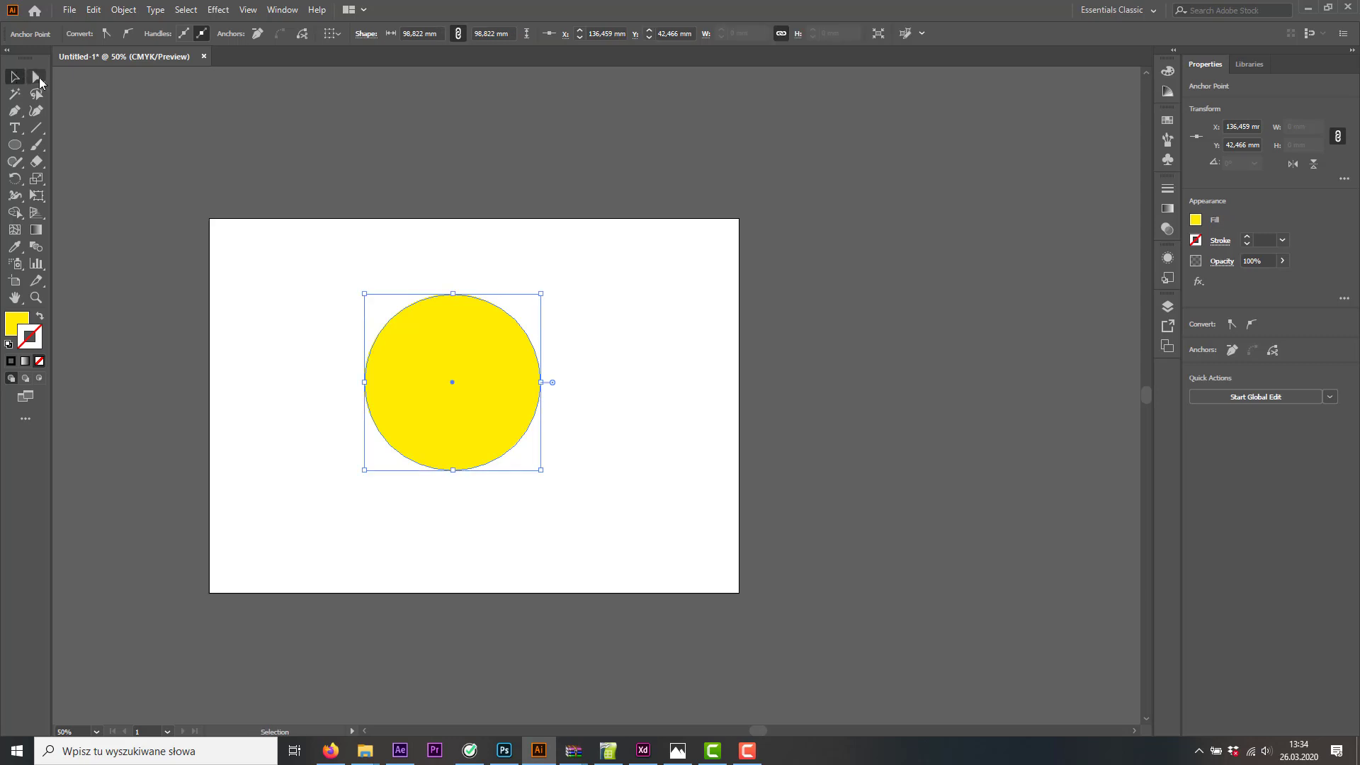
left_click(38, 80)
left_click(17, 78)
left_click(37, 78)
left_click(18, 78)
Draw a square of about 56 mm with the Rectangle tool in the artboard's upper-left corner
left_click(15, 147)
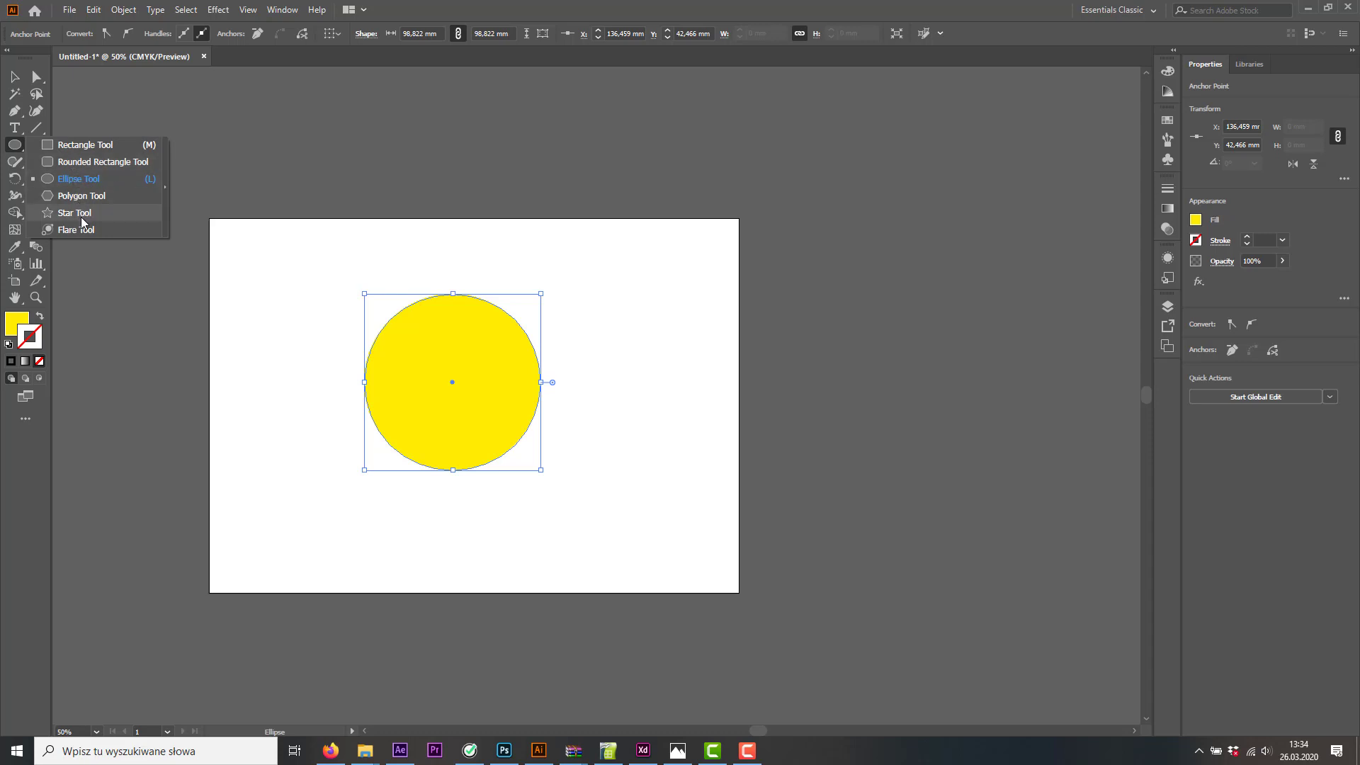
left_click(86, 145)
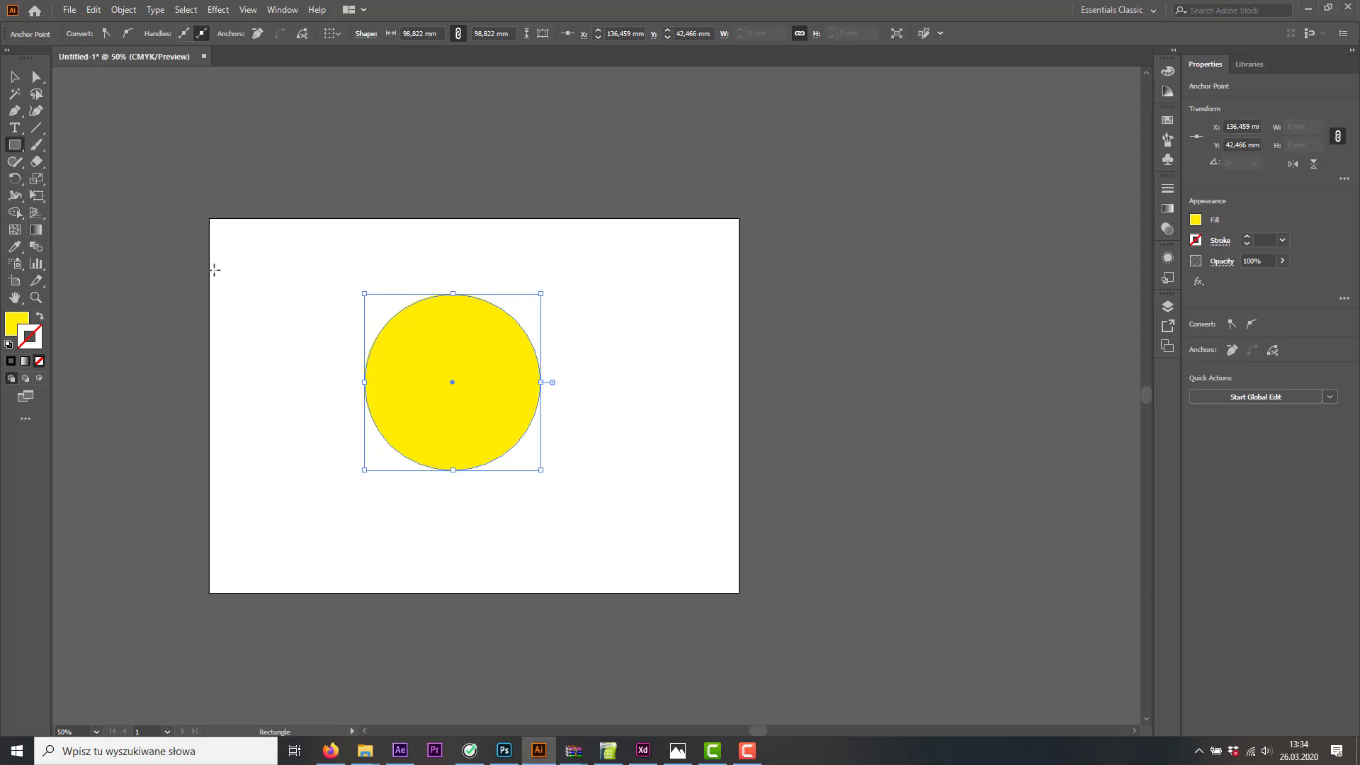
left_click_drag(237, 236, 313, 341)
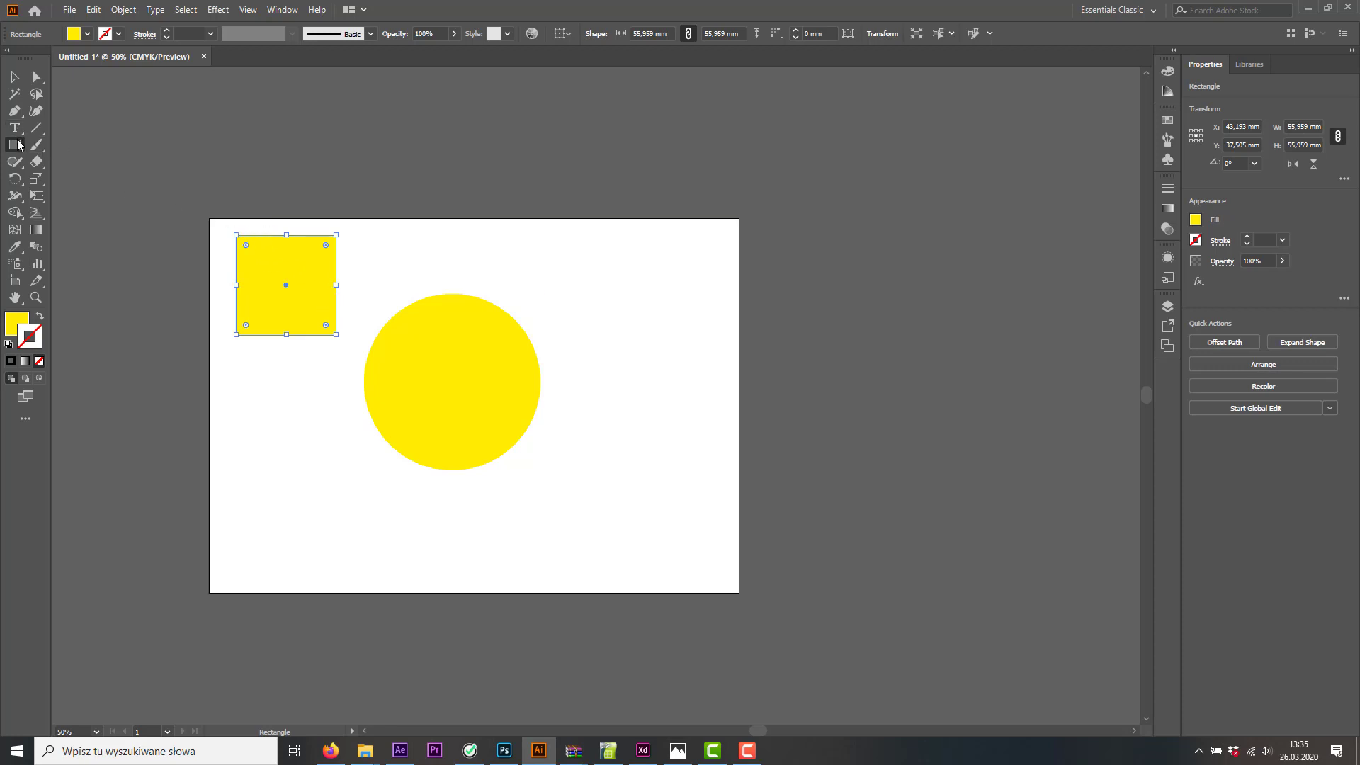
Move the circle across the artboard's right edge to about X 340 mm, Y 136 mm, and centre the square on the artboard
left_click(14, 76)
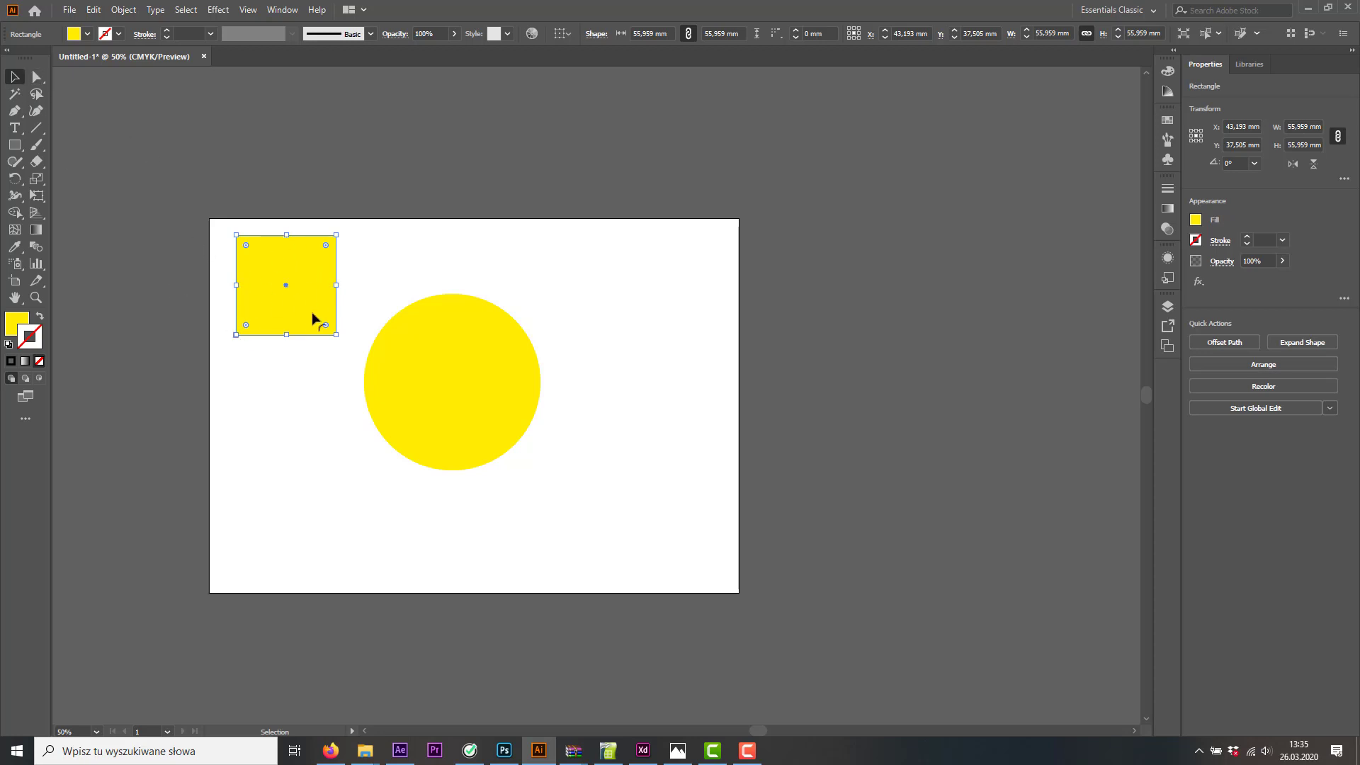
left_click_drag(461, 389, 826, 468)
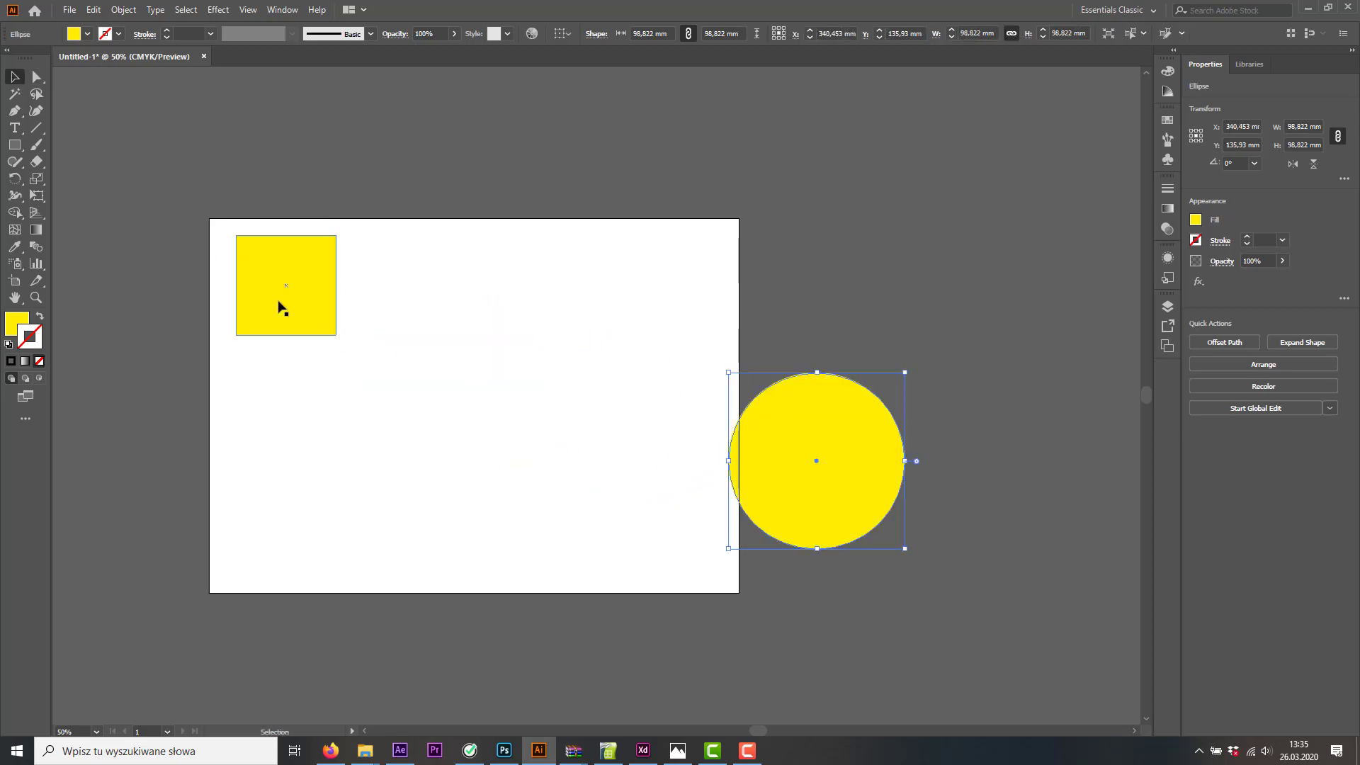
left_click_drag(281, 308, 475, 414)
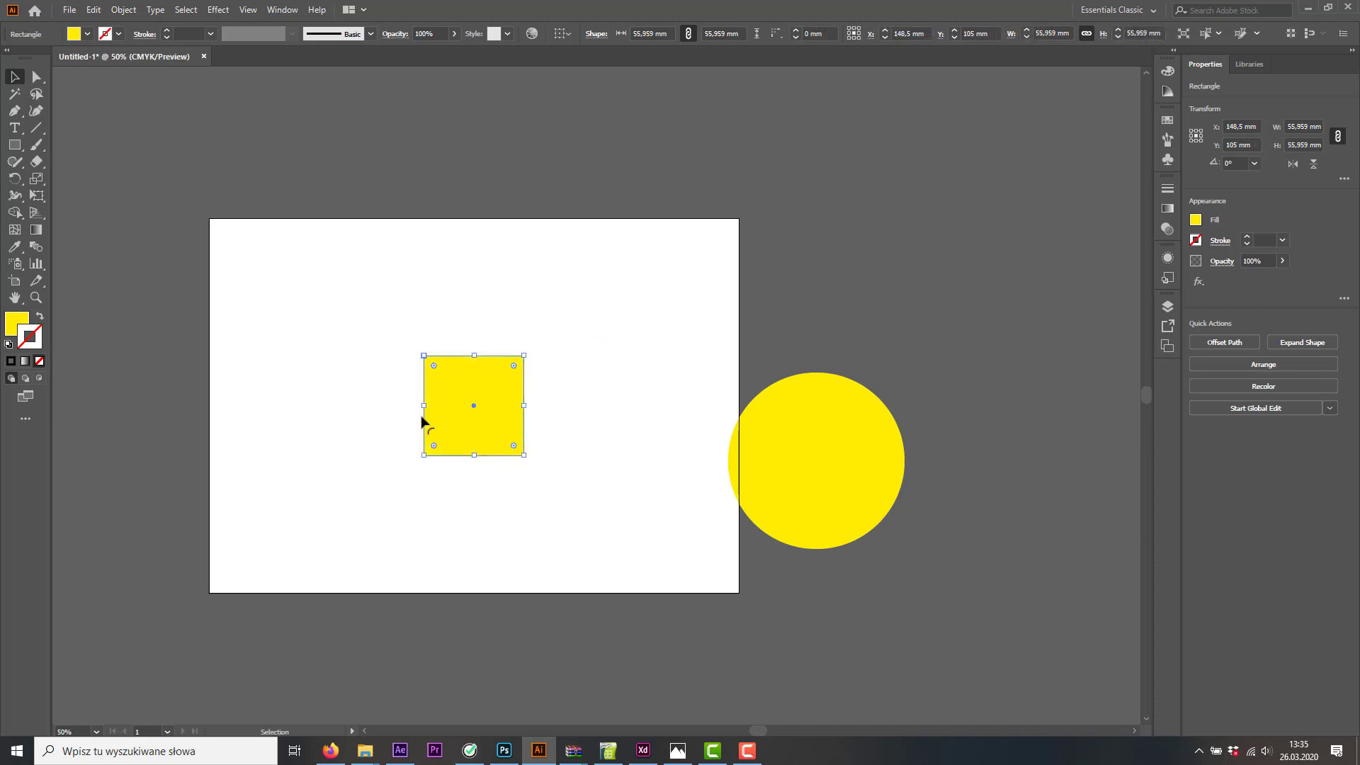
Try several solid swatches, including dark red, as the square's fill and settle on light blue
left_click(88, 34)
left_click(108, 58)
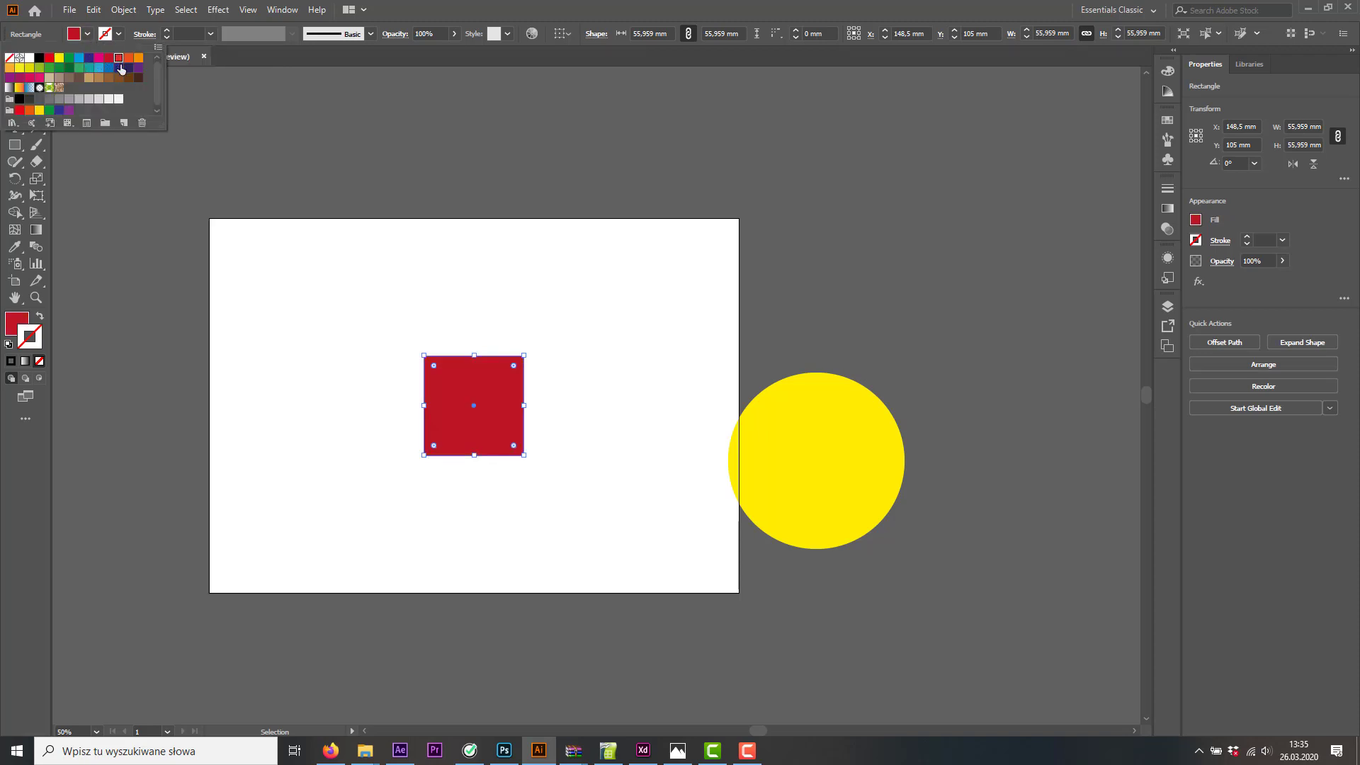
left_click(118, 59)
left_click(118, 68)
left_click(99, 78)
left_click(98, 68)
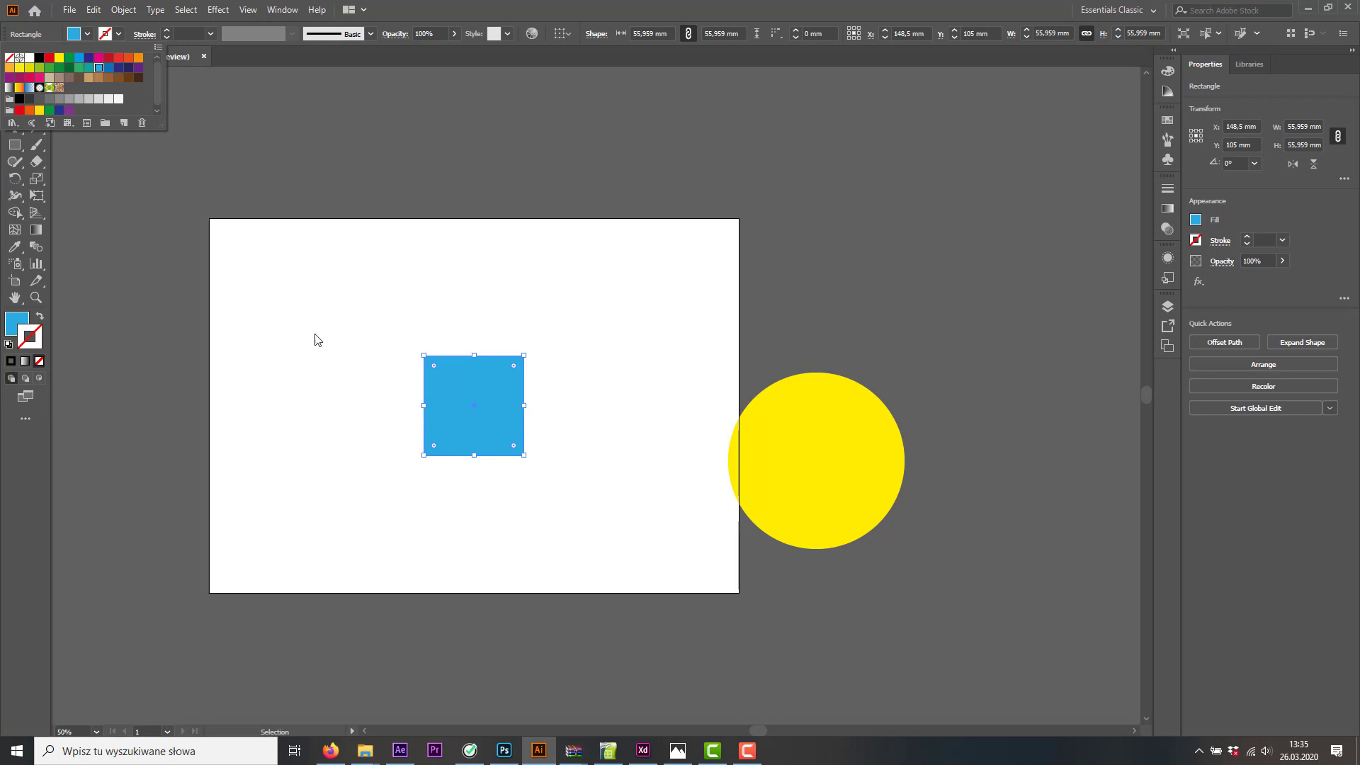
left_click(331, 255)
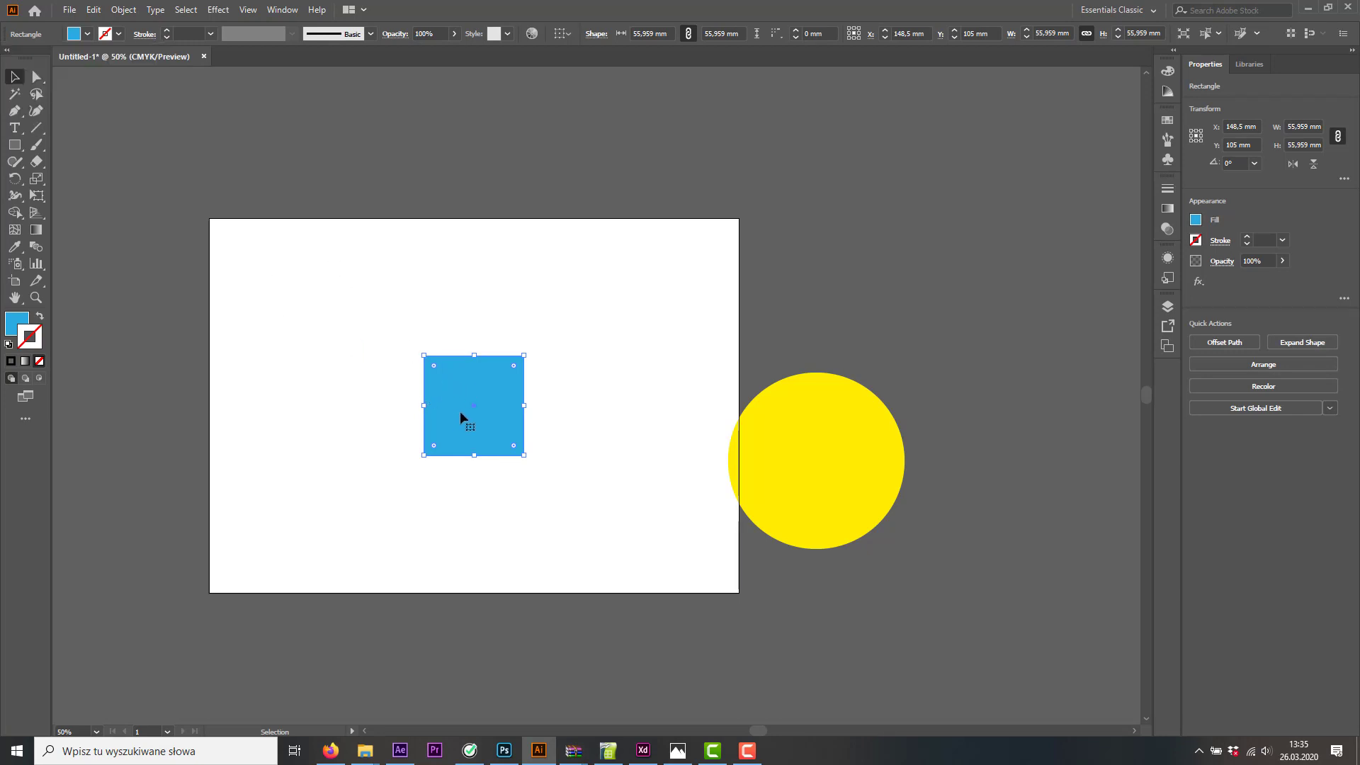
Test dark blue, the White, Black gradient, a yellow-to-red gradient and a brown swirl pattern on the square, and leave its fill bright cyan-blue
left_click(36, 76)
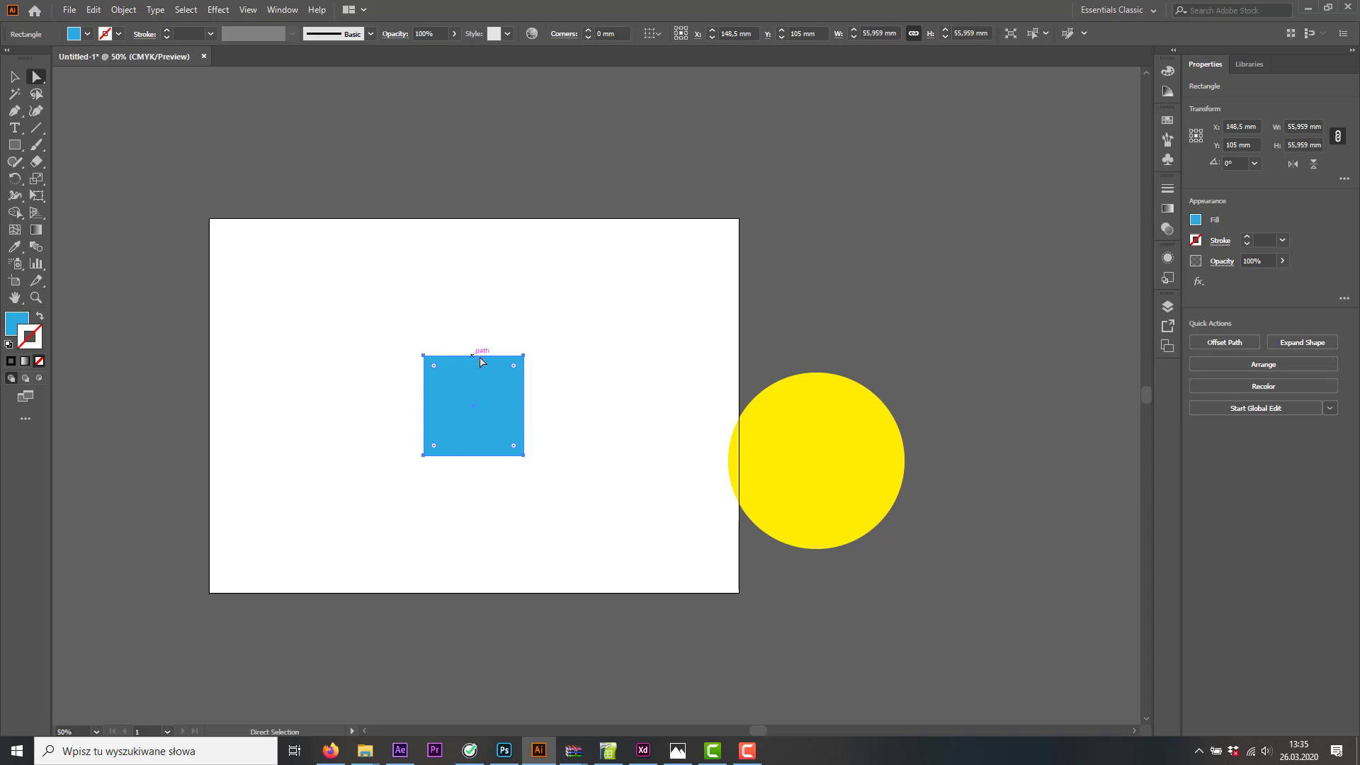
left_click(87, 34)
left_click(119, 68)
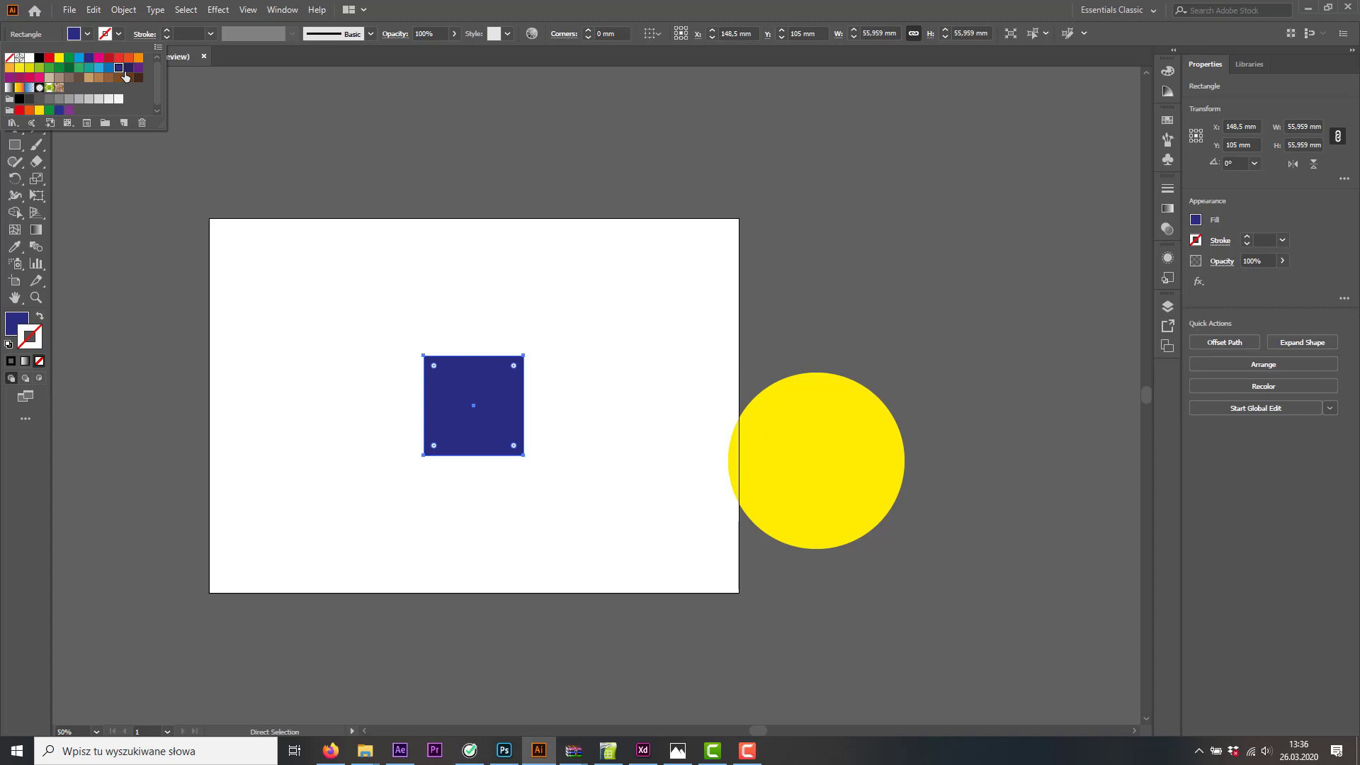
left_click(9, 88)
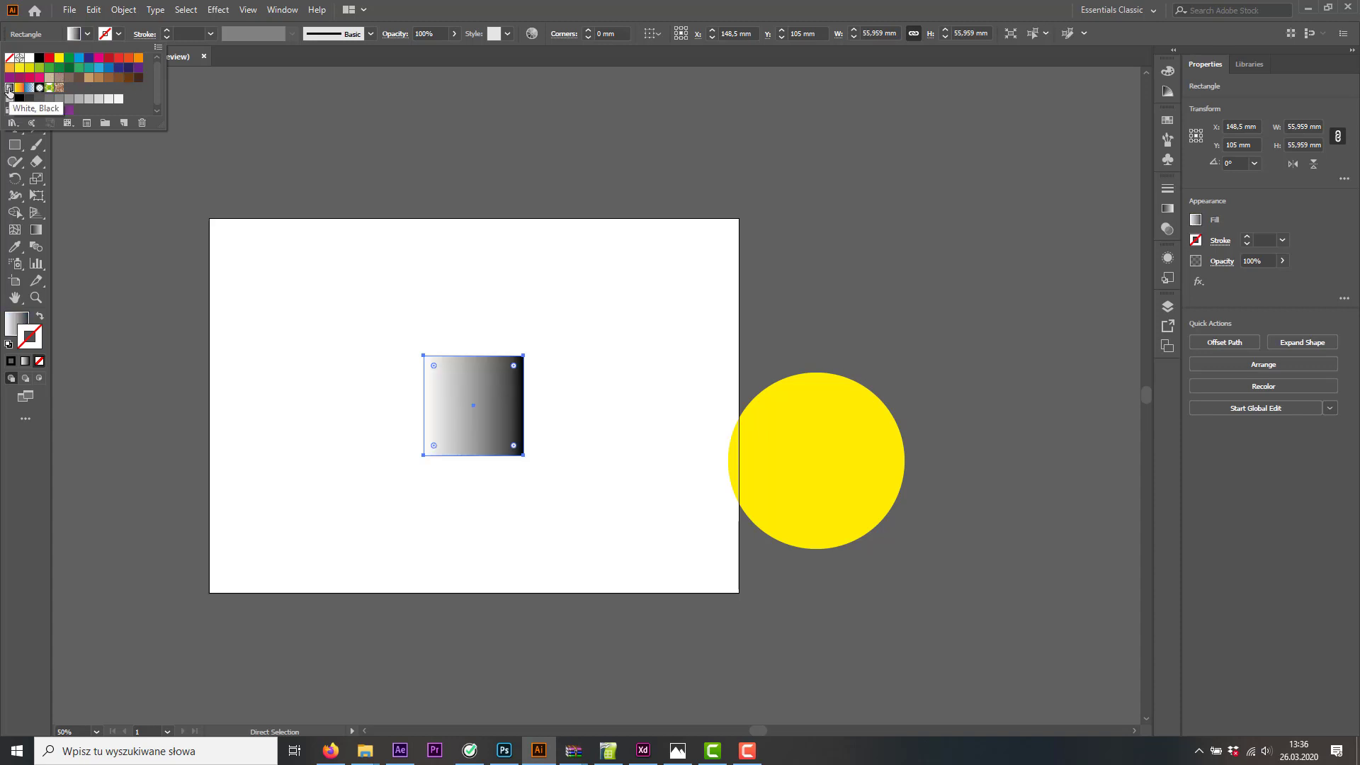
left_click(19, 88)
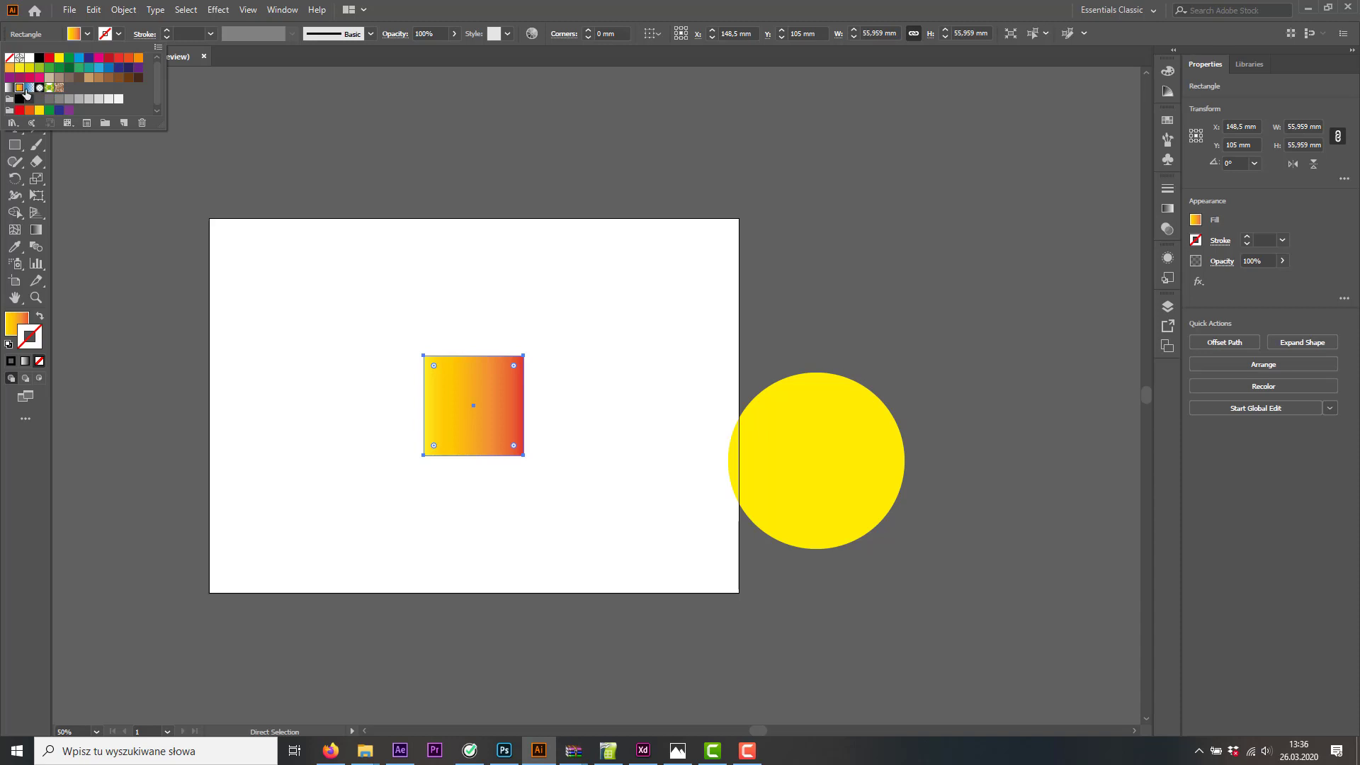
left_click(58, 88)
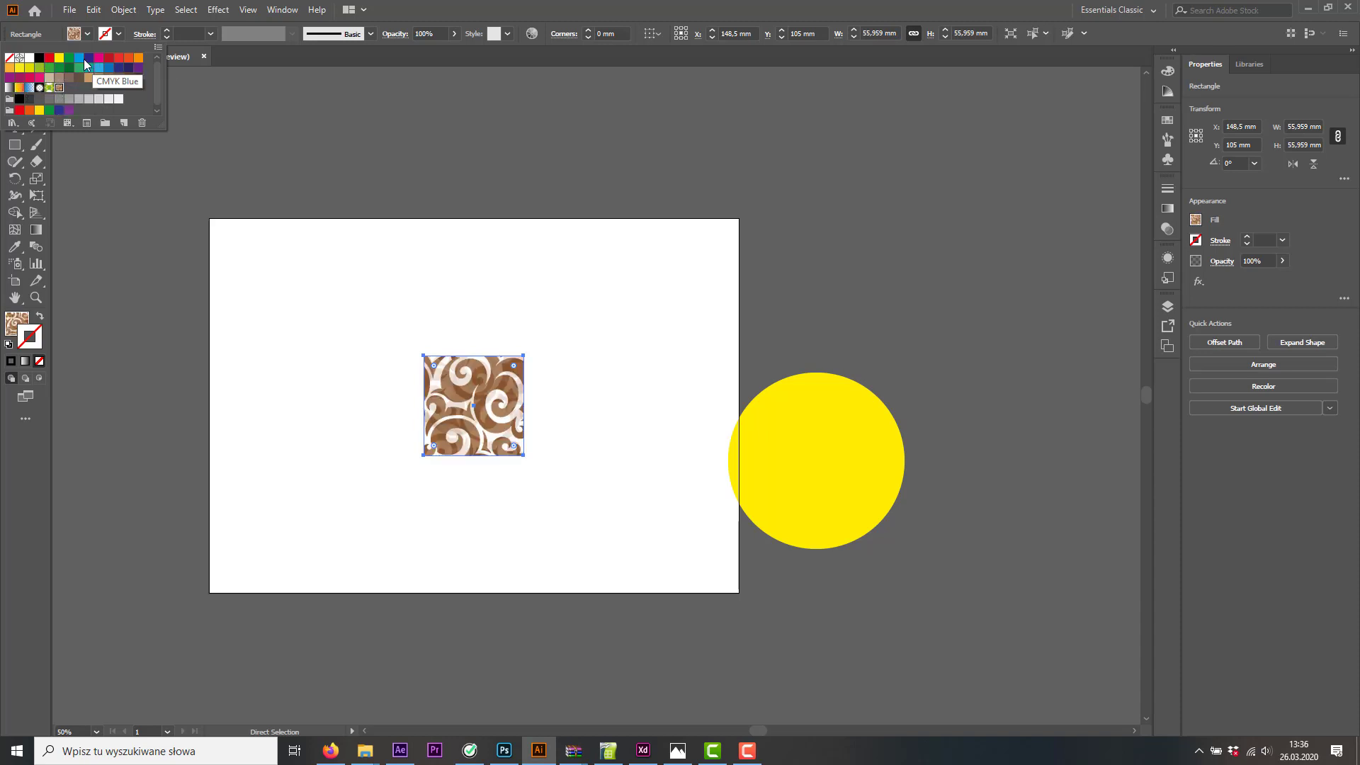
left_click(79, 62)
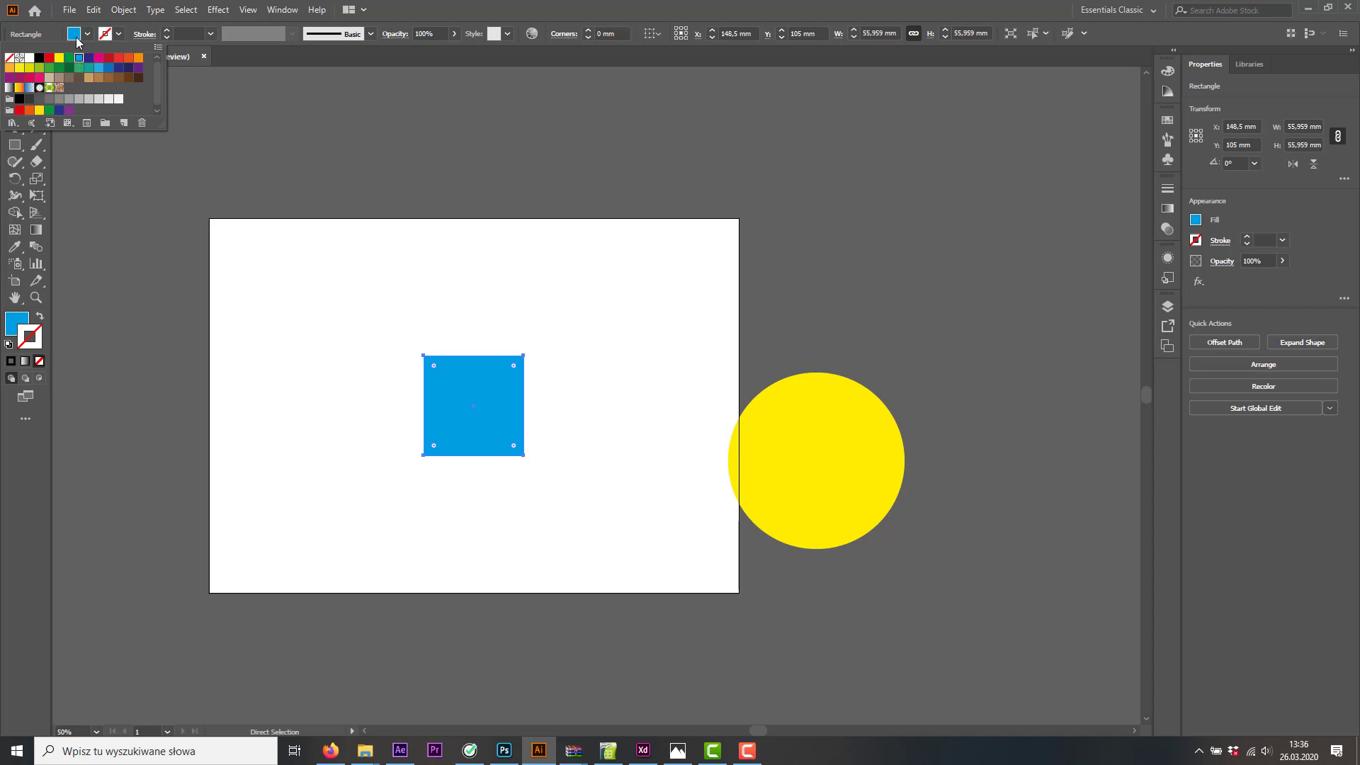
Give the selected blue square a magenta stroke
left_click(120, 35)
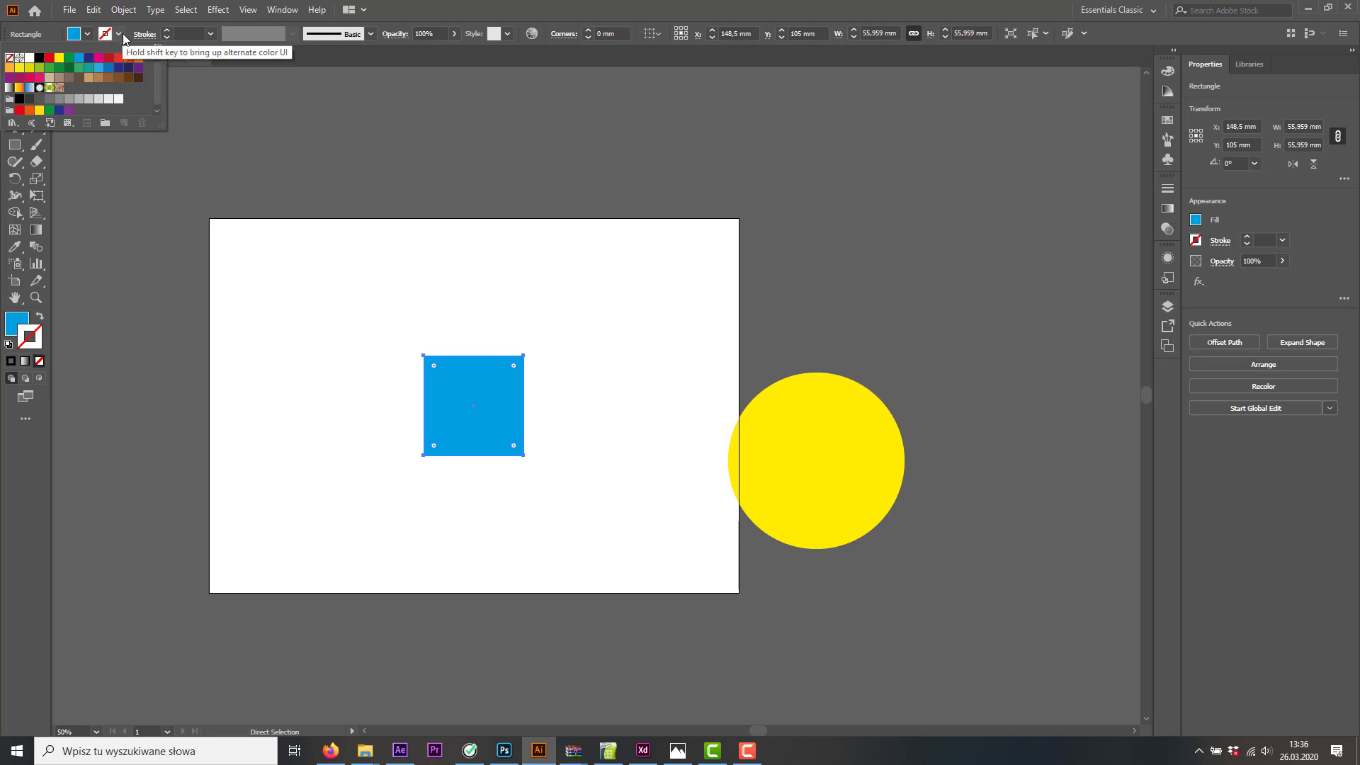
left_click(101, 57)
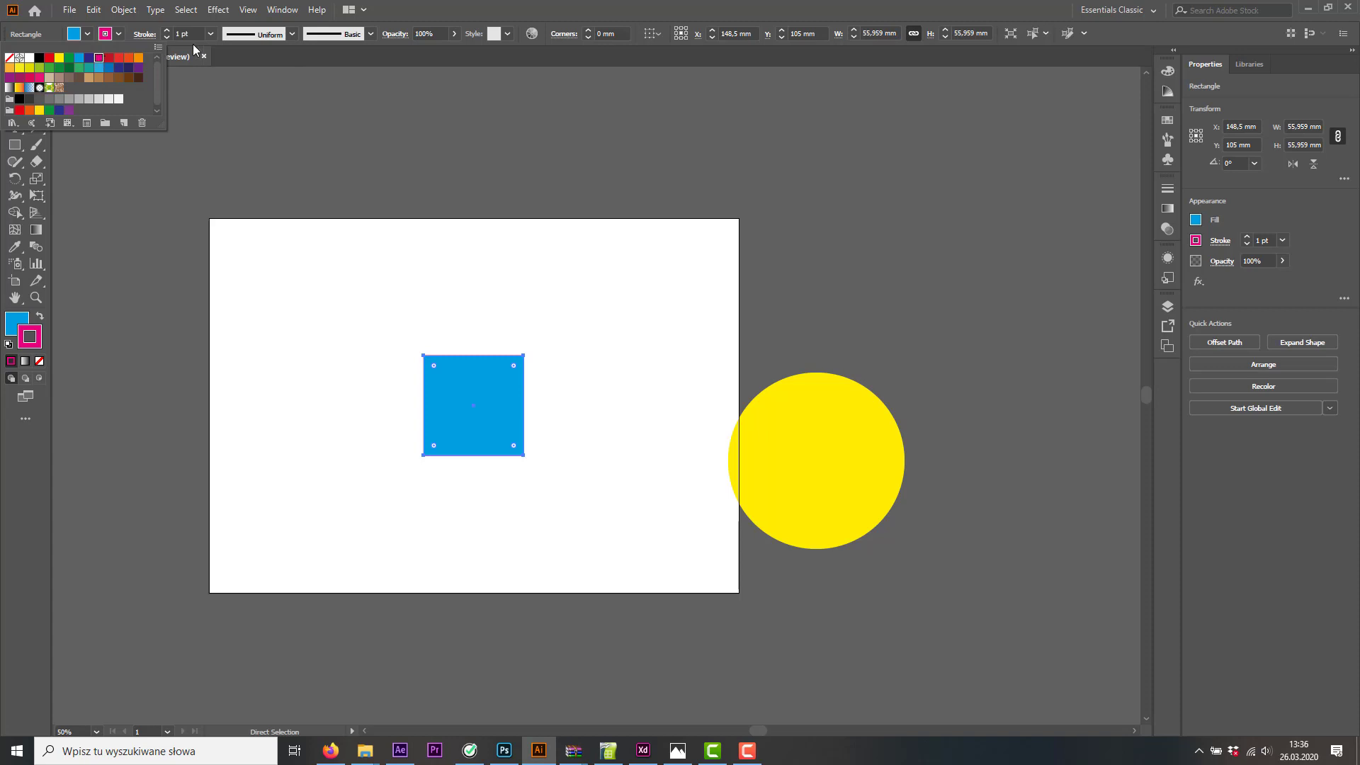
left_click(428, 7)
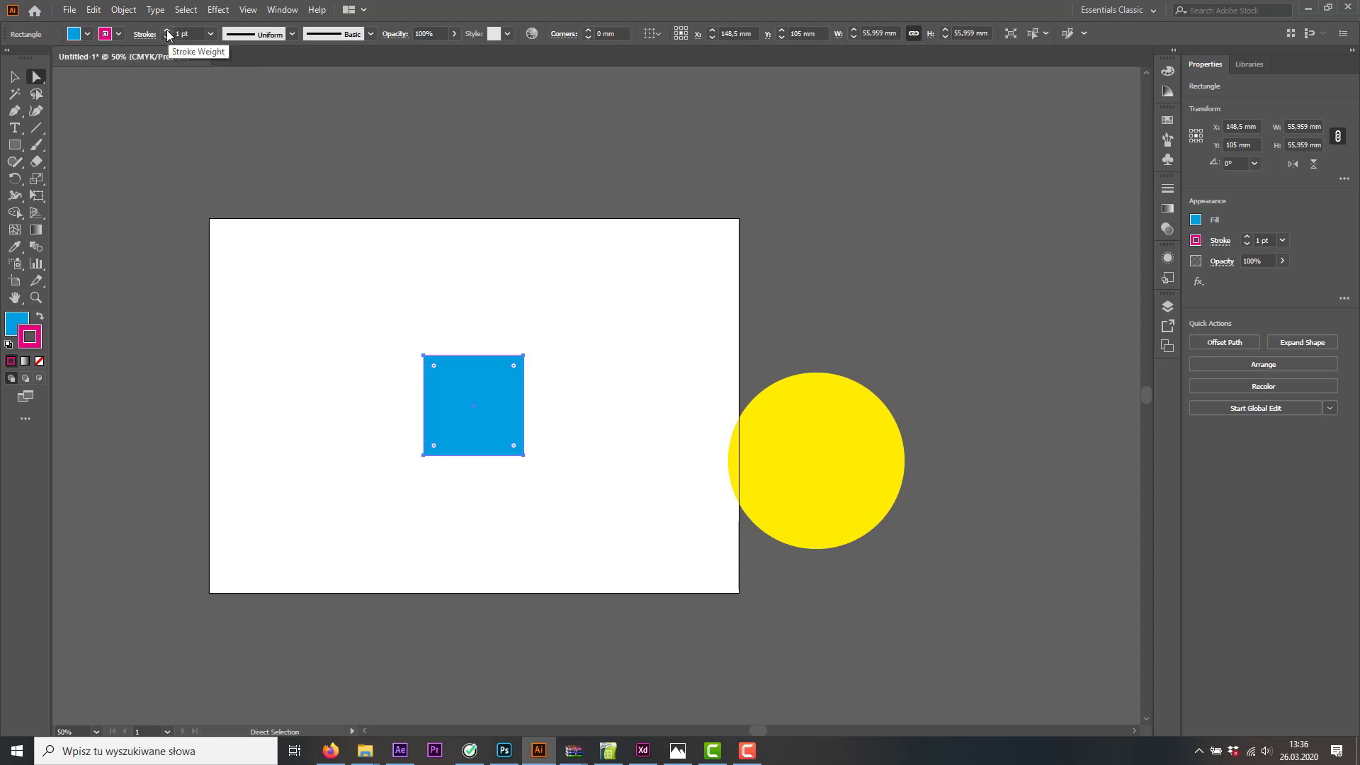
Increase the square's stroke weight to 54 pt
left_click(168, 30)
left_click(167, 31)
left_click(167, 31)
left_click(167, 31)
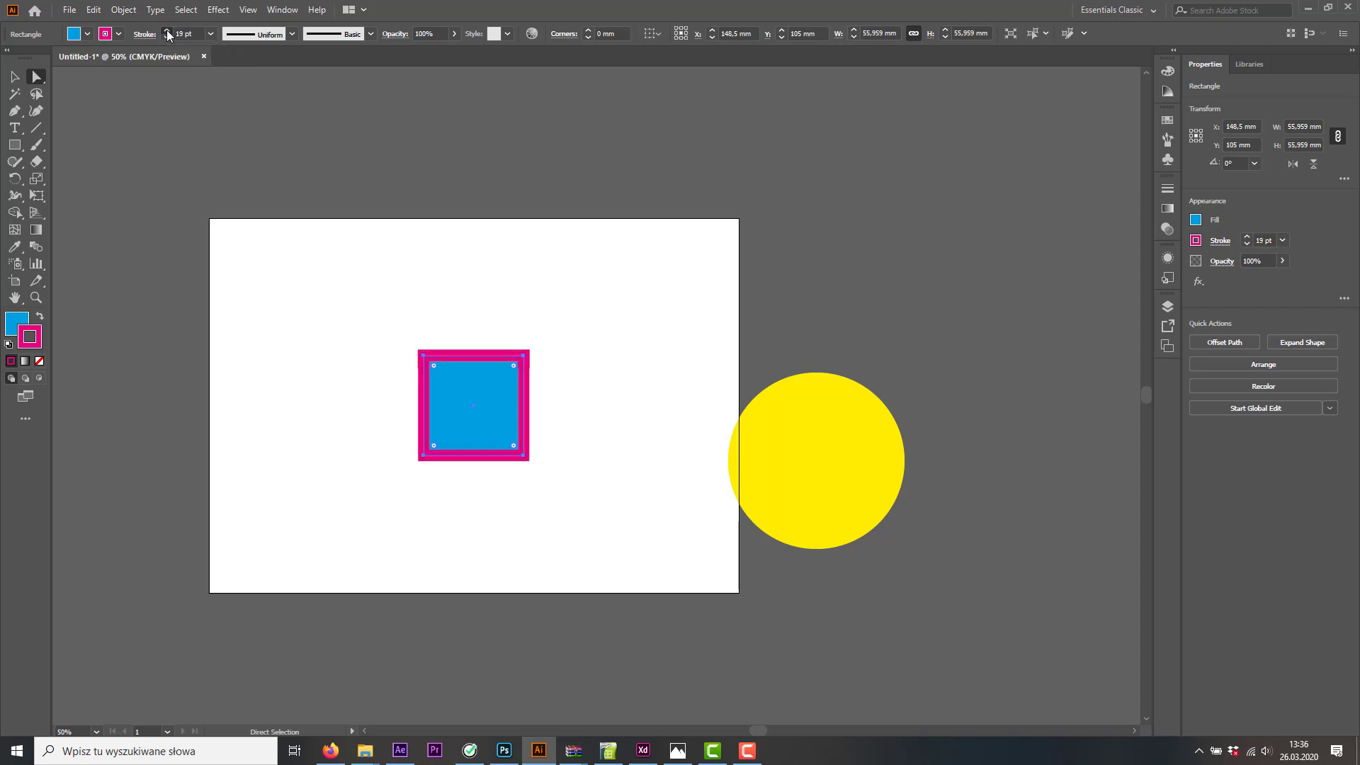
left_click(167, 30)
left_click(167, 30)
left_click(167, 30)
left_click(167, 31)
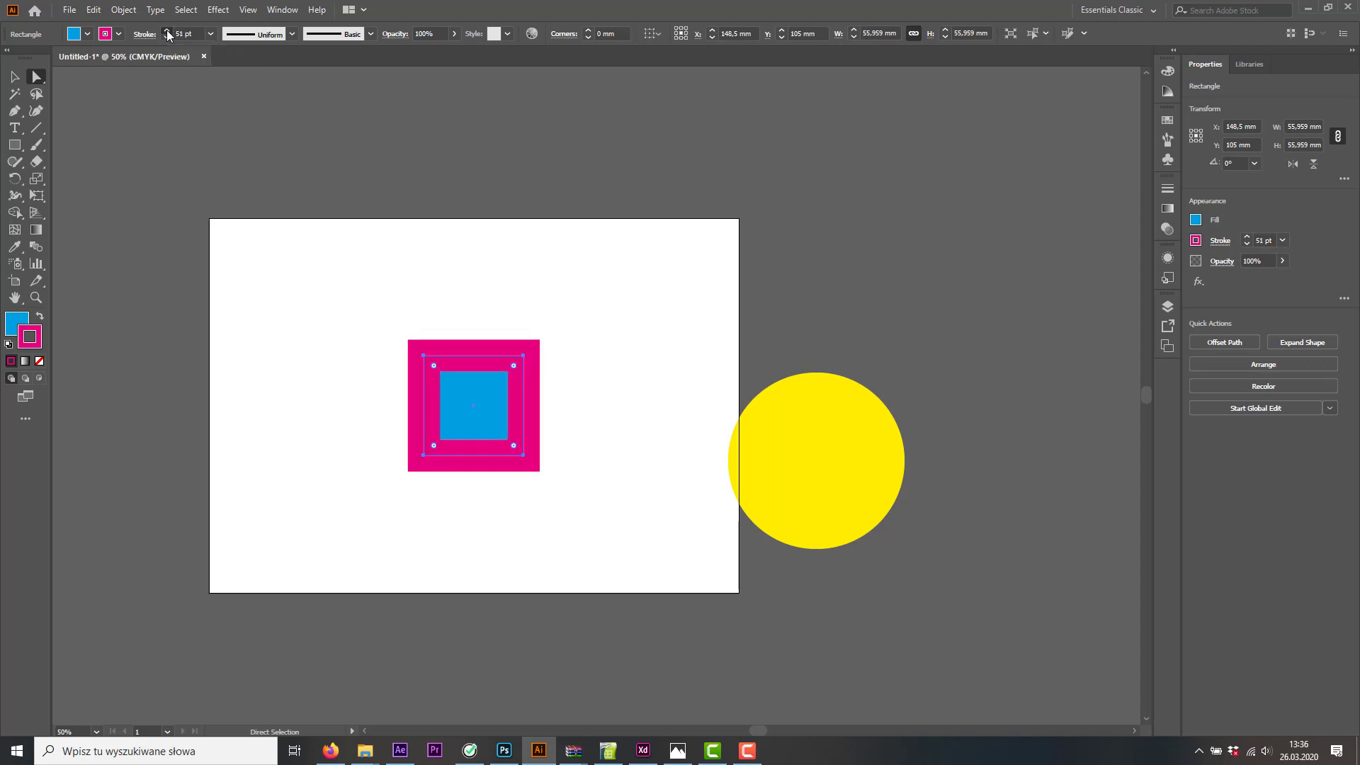
left_click(167, 30)
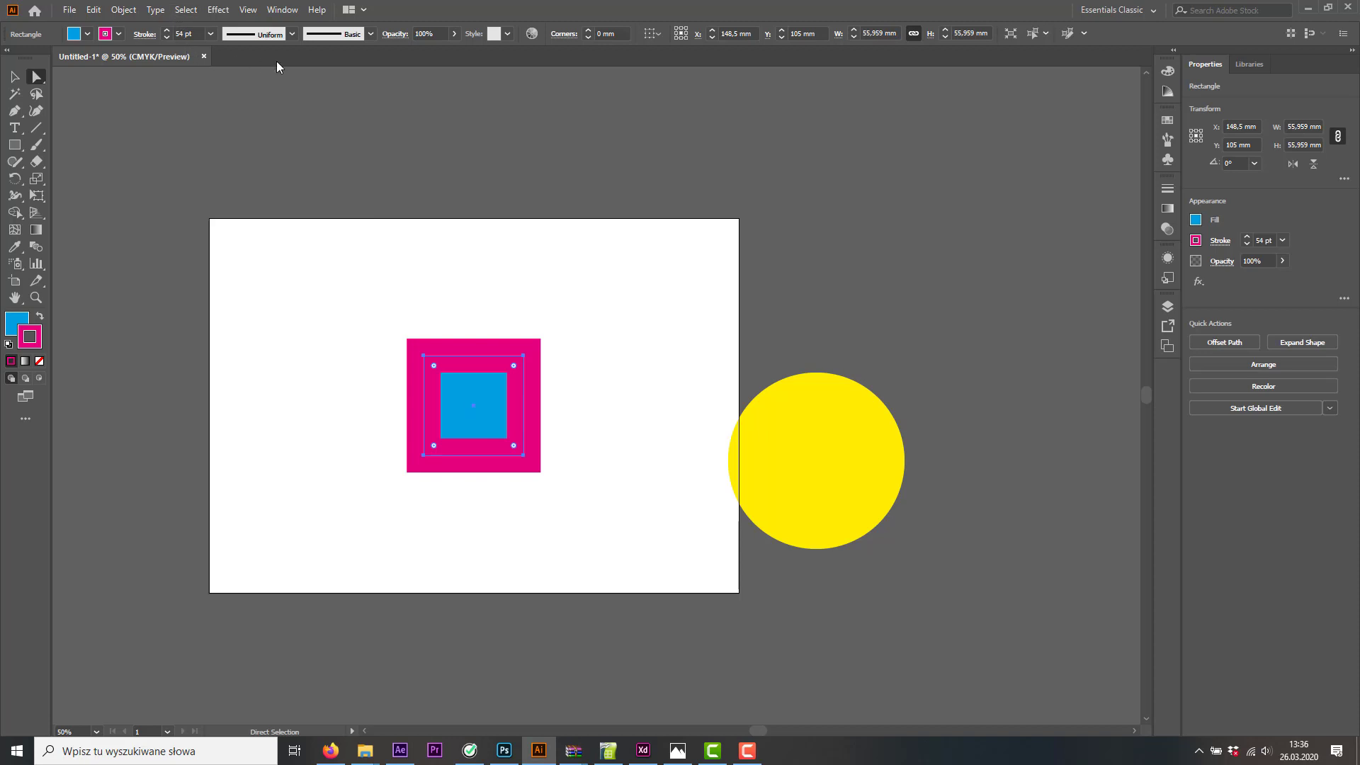
Try the projecting cap and the bevel and round joins on the square's stroke, and restore the butt cap and miter join
left_click(143, 35)
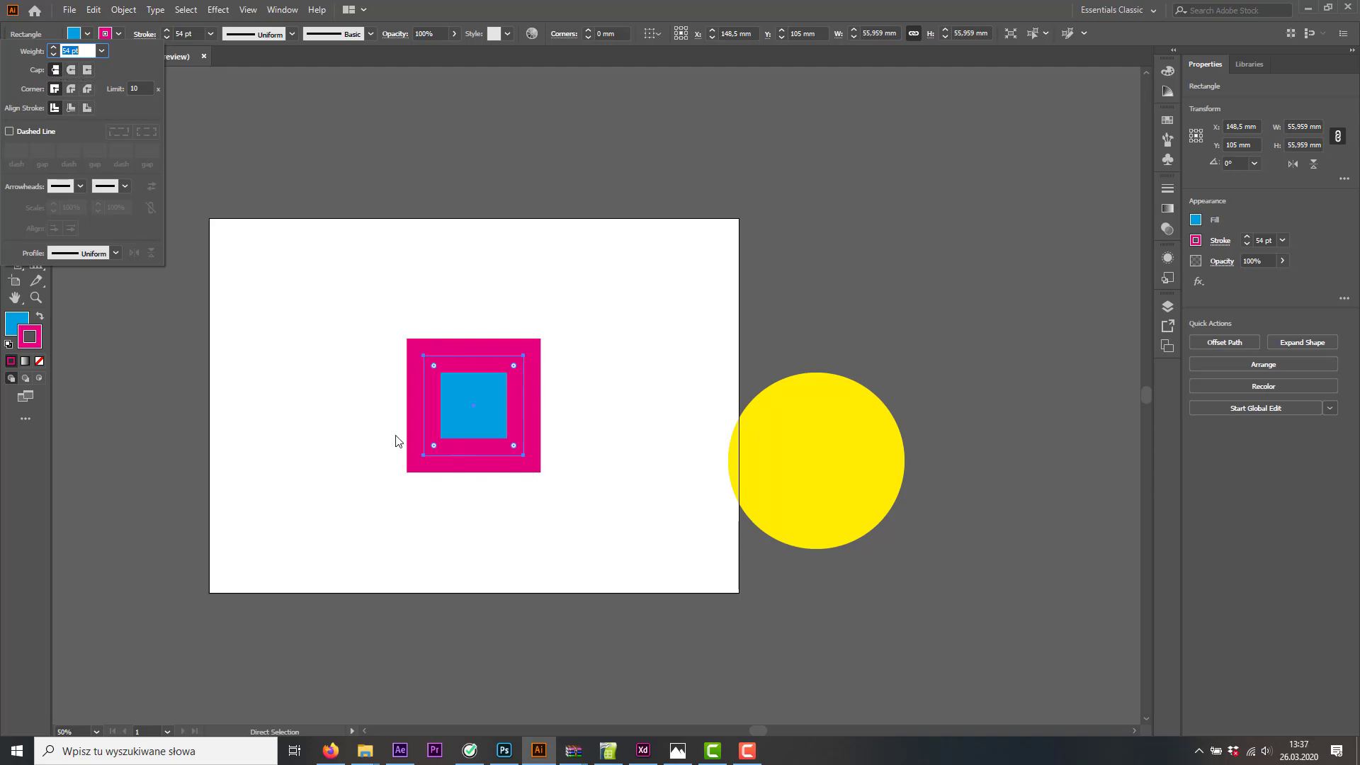
left_click(87, 70)
left_click(55, 69)
left_click(87, 90)
left_click(70, 89)
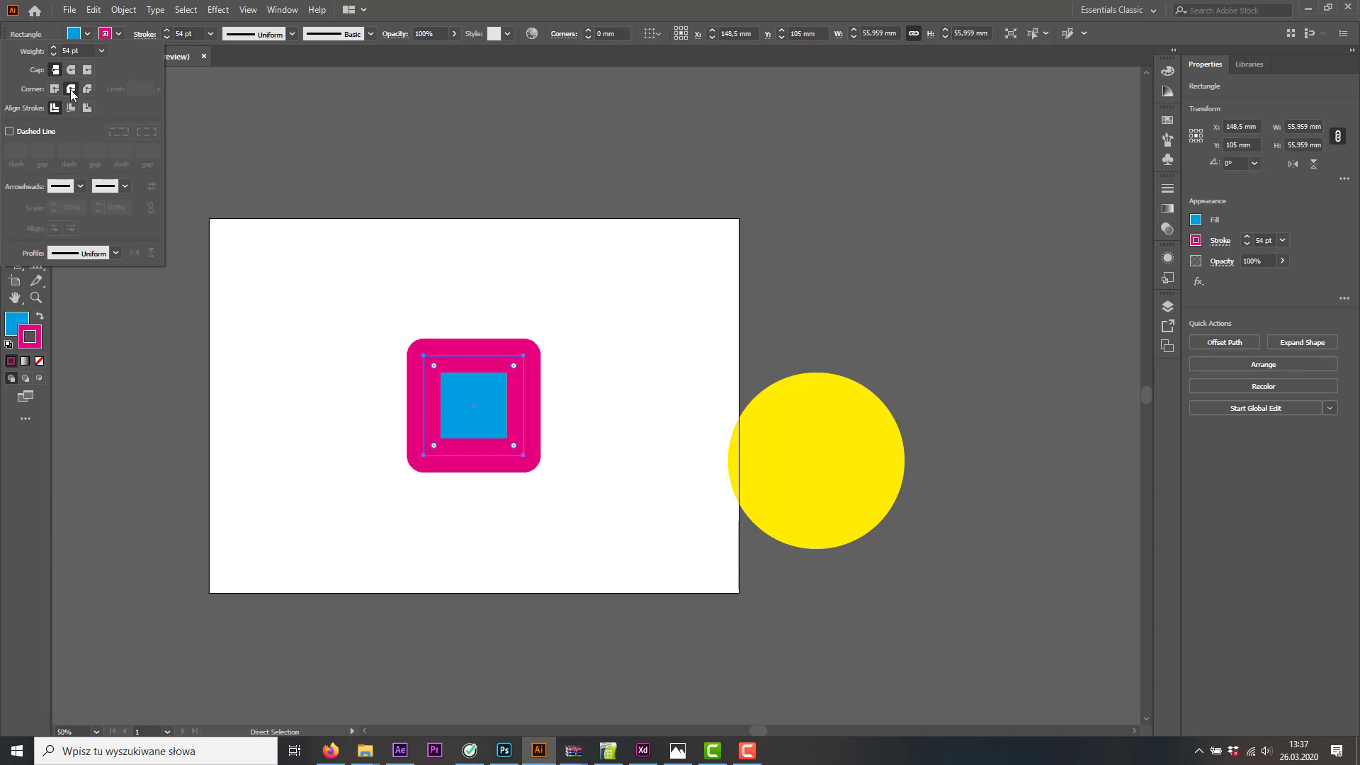
left_click(54, 88)
Try aligning the square's stroke to the inside and the outside of the path, and return it to centre alignment
left_click(70, 109)
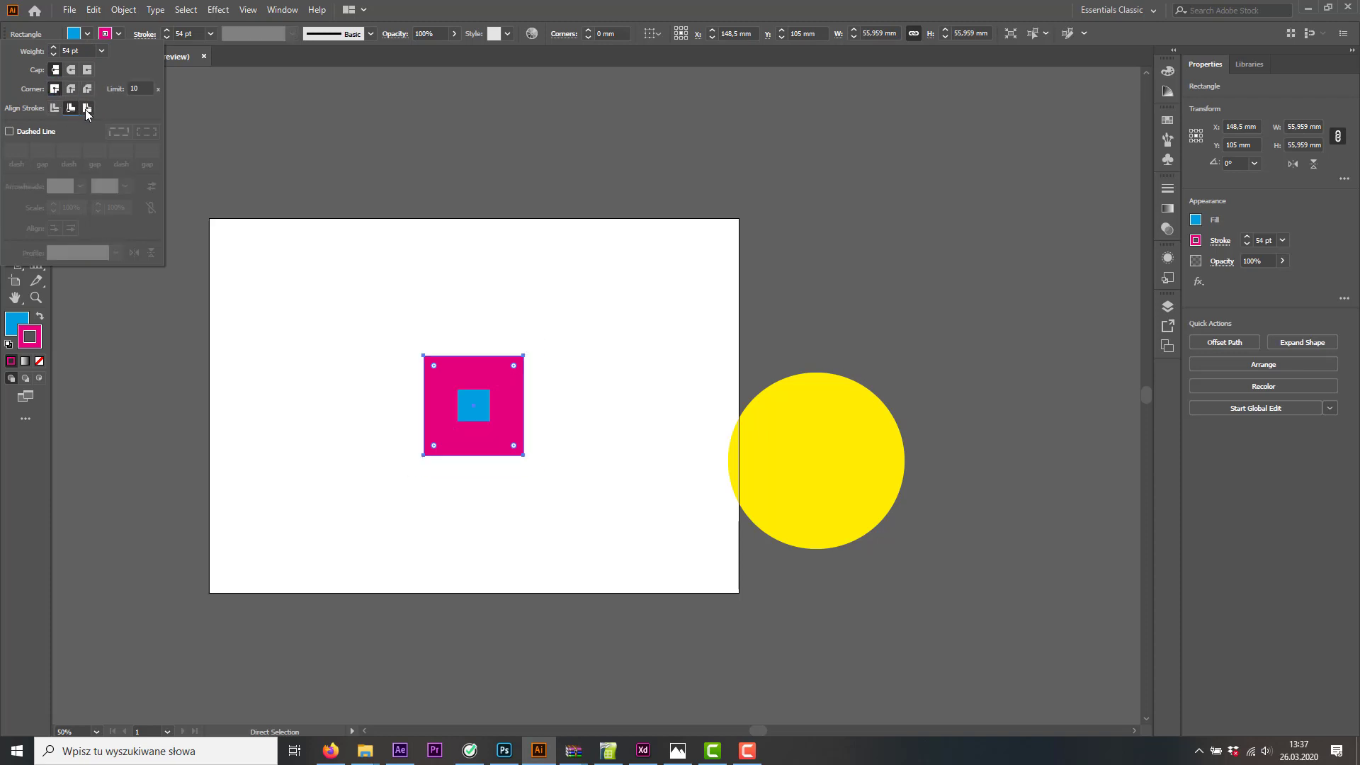
left_click(87, 108)
left_click(55, 108)
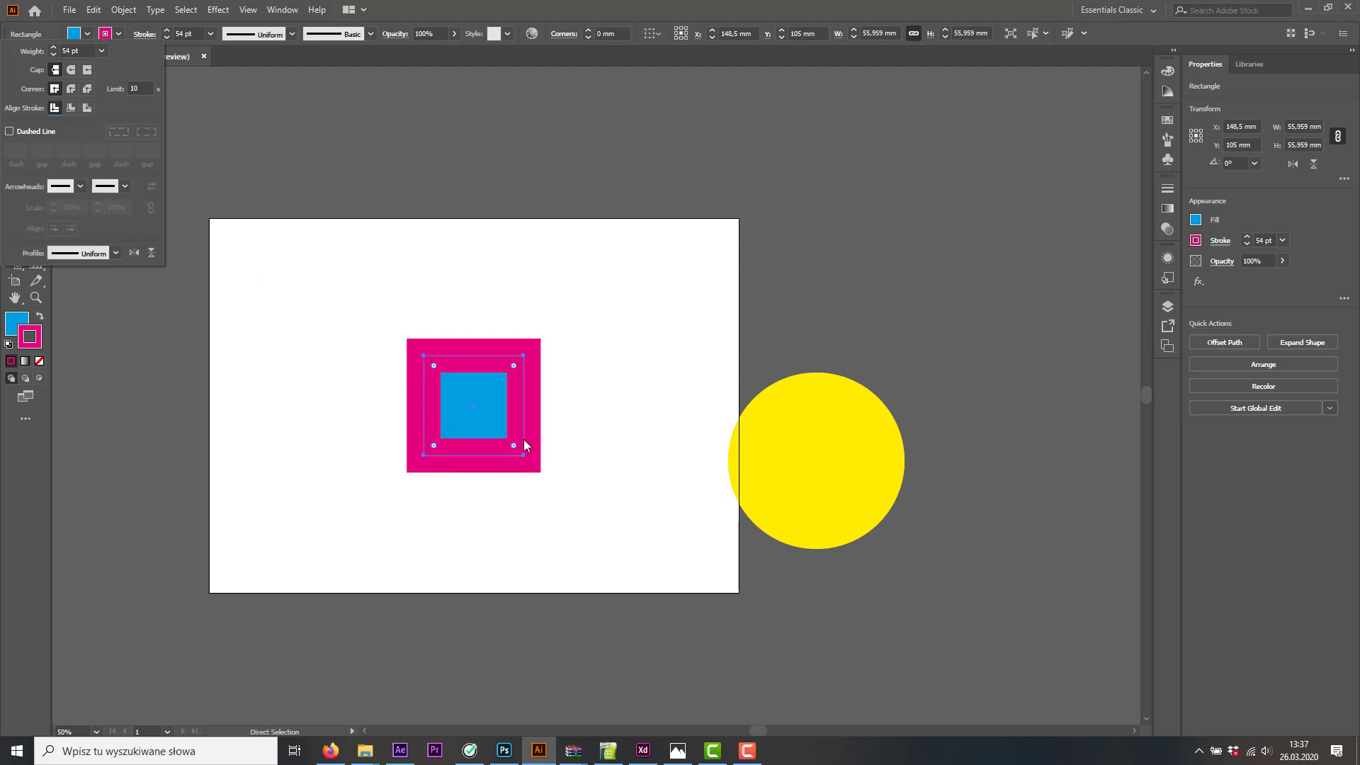
left_click(86, 109)
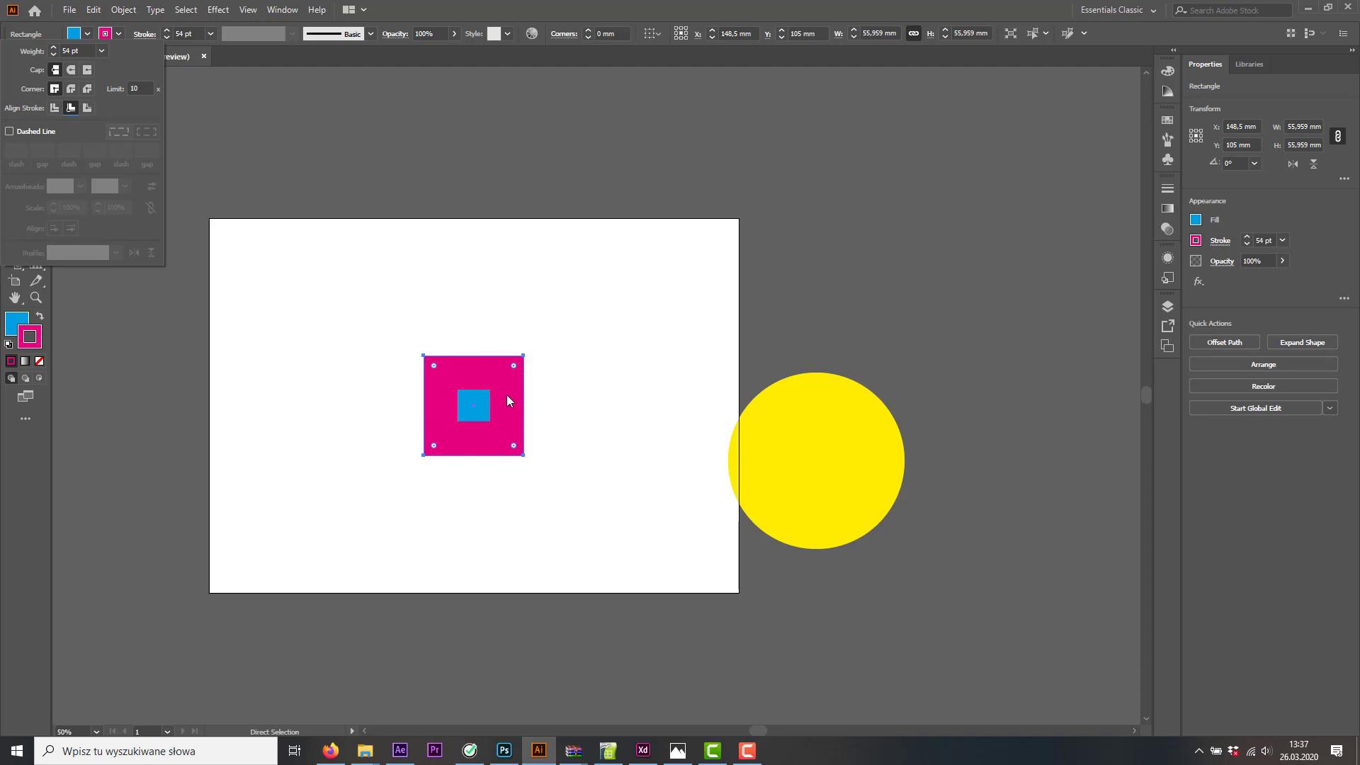
left_click(54, 107)
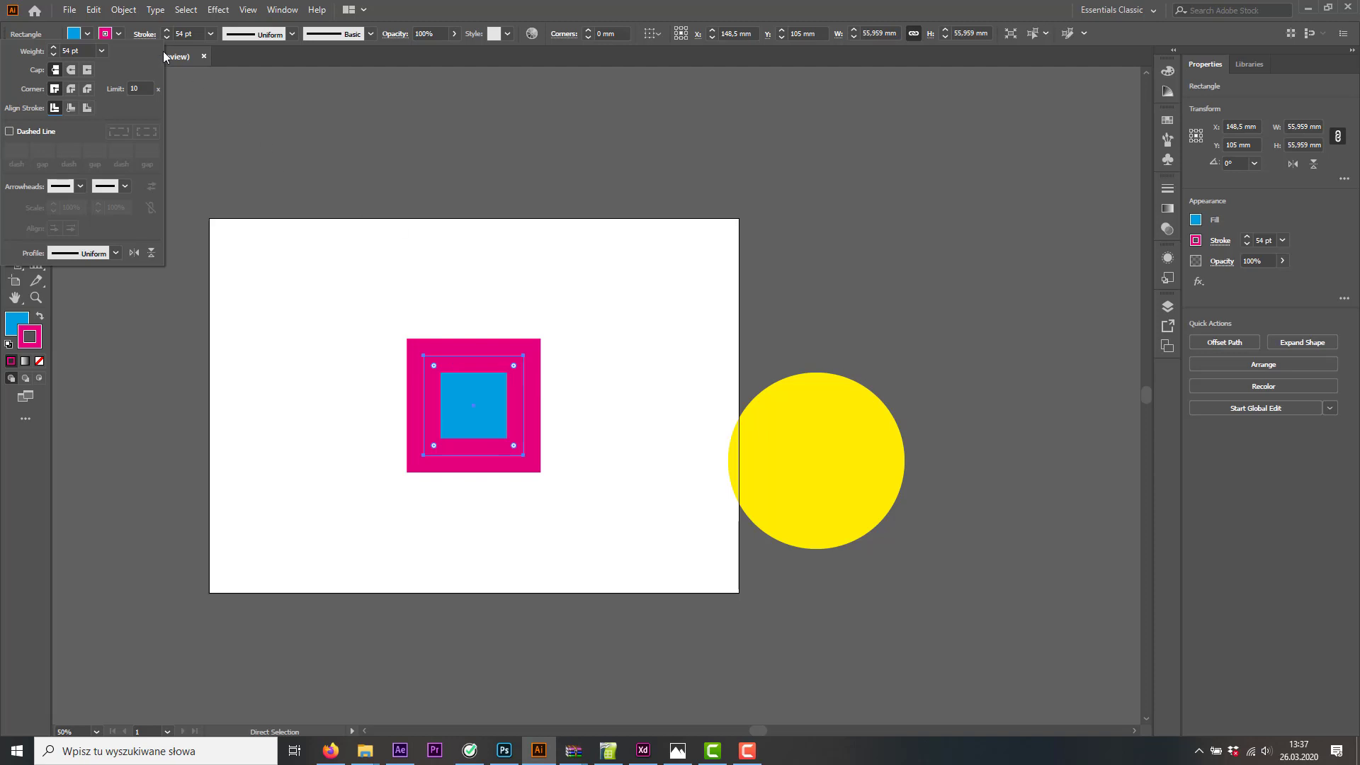
Remove the square's fill and move the square by its stroke over the artboard's upper edge to about X 176 mm, Y -11 mm
left_click(87, 33)
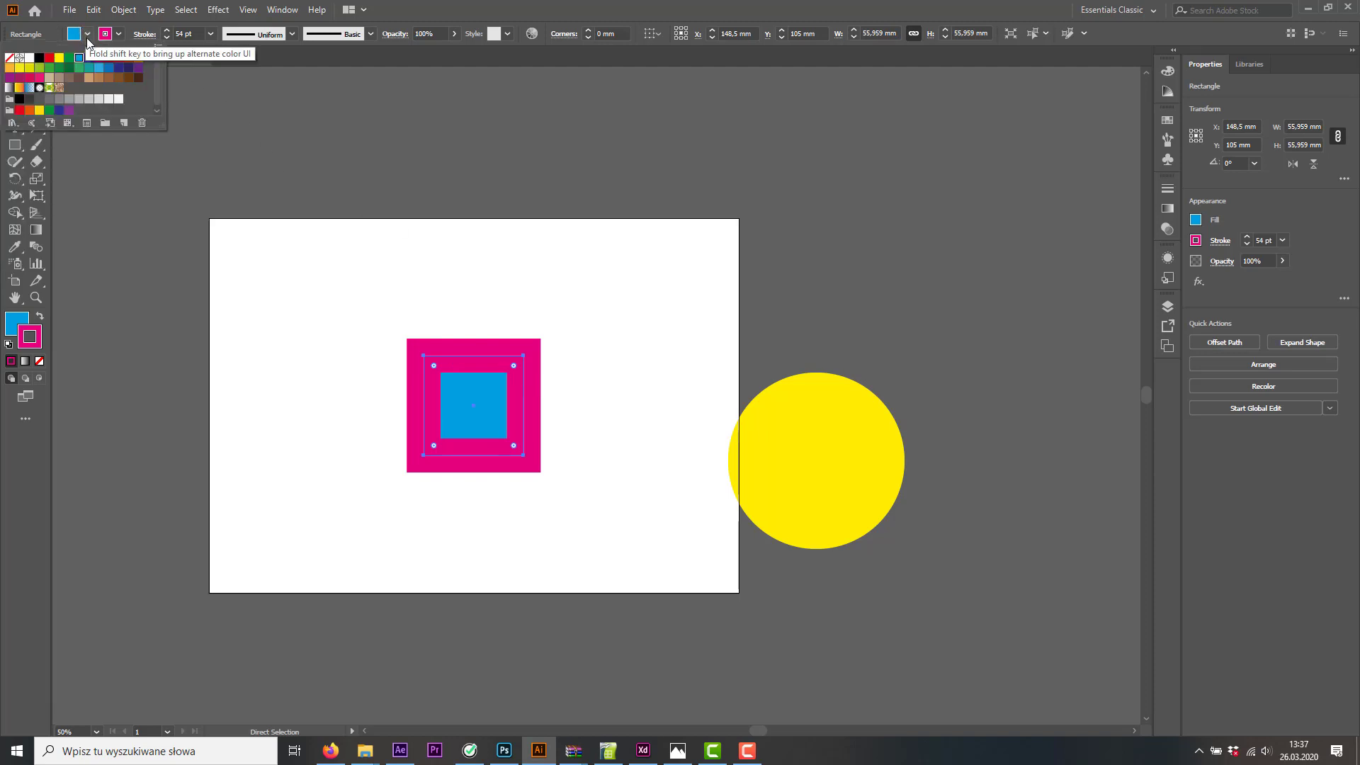
left_click(9, 59)
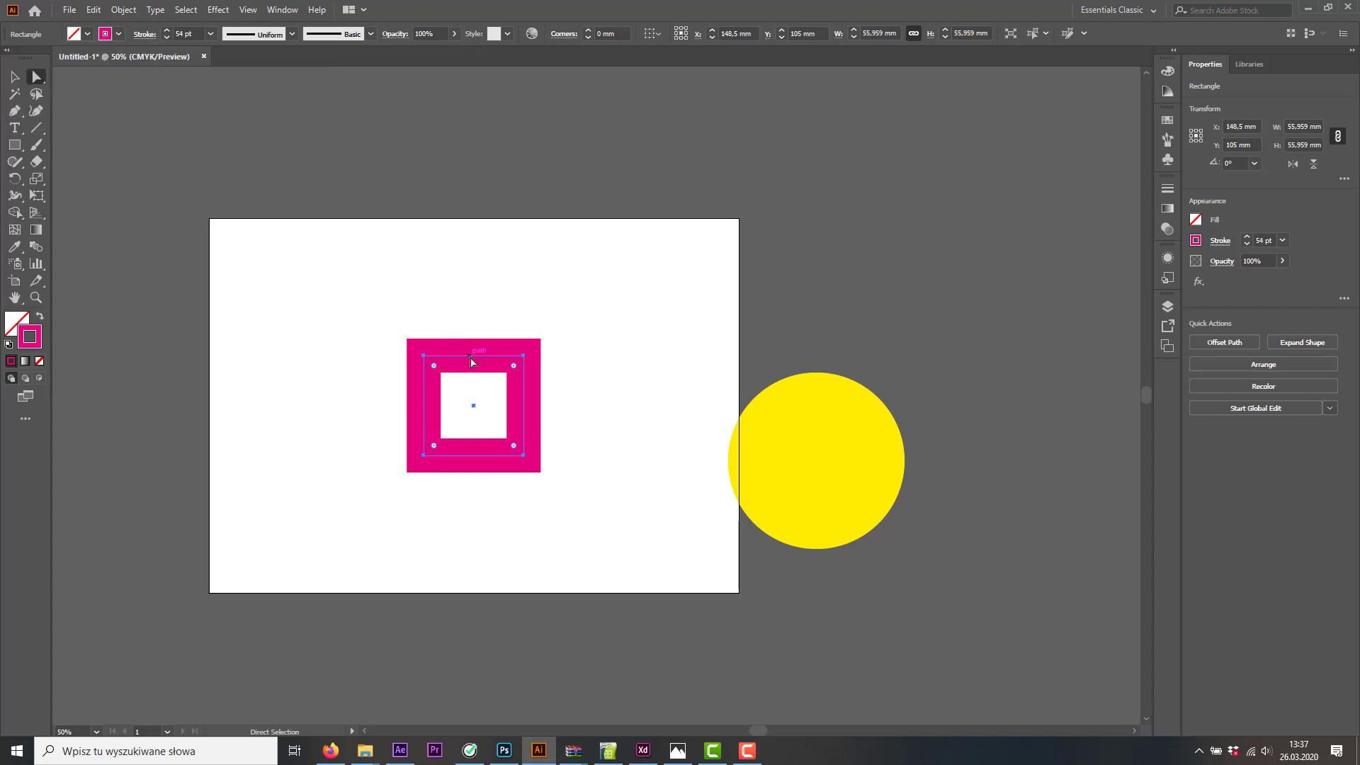
left_click_drag(473, 362, 407, 172)
left_click(585, 263)
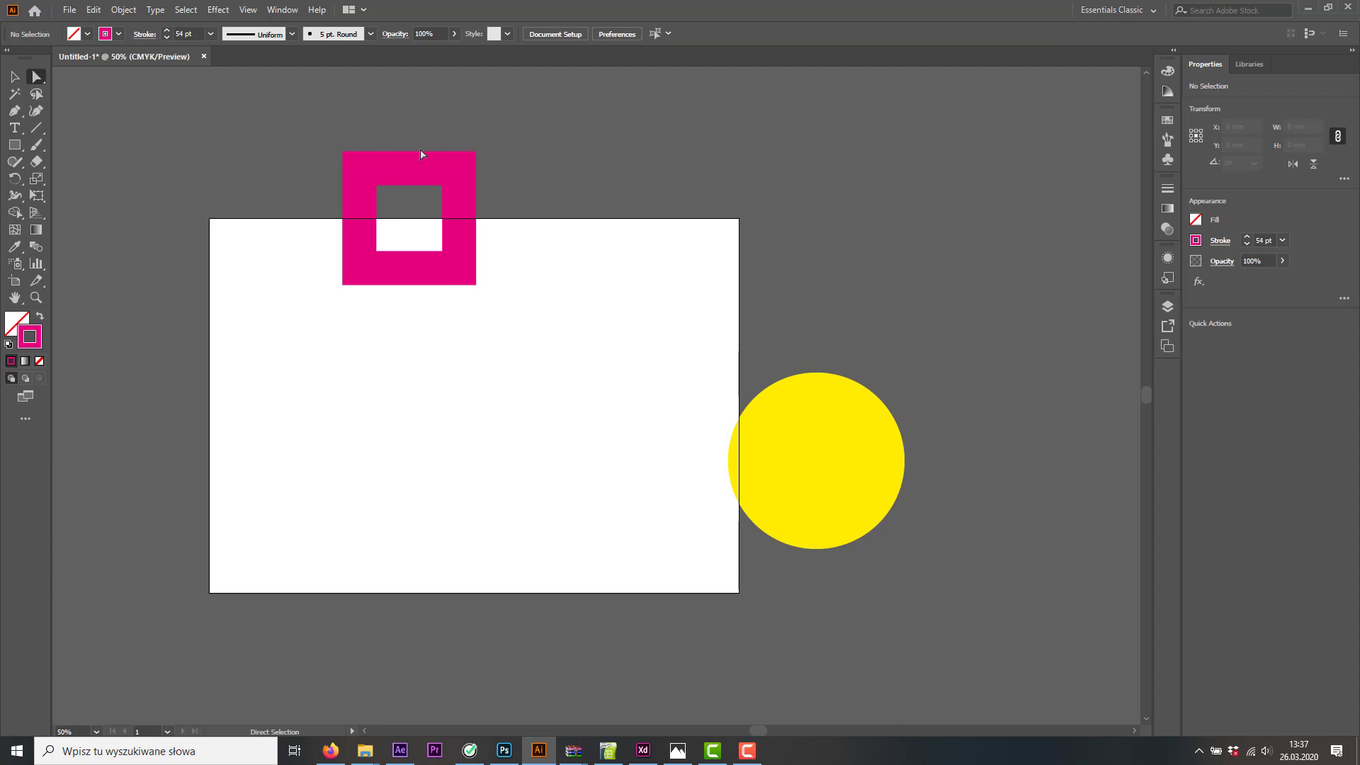
left_click_drag(398, 202, 435, 240)
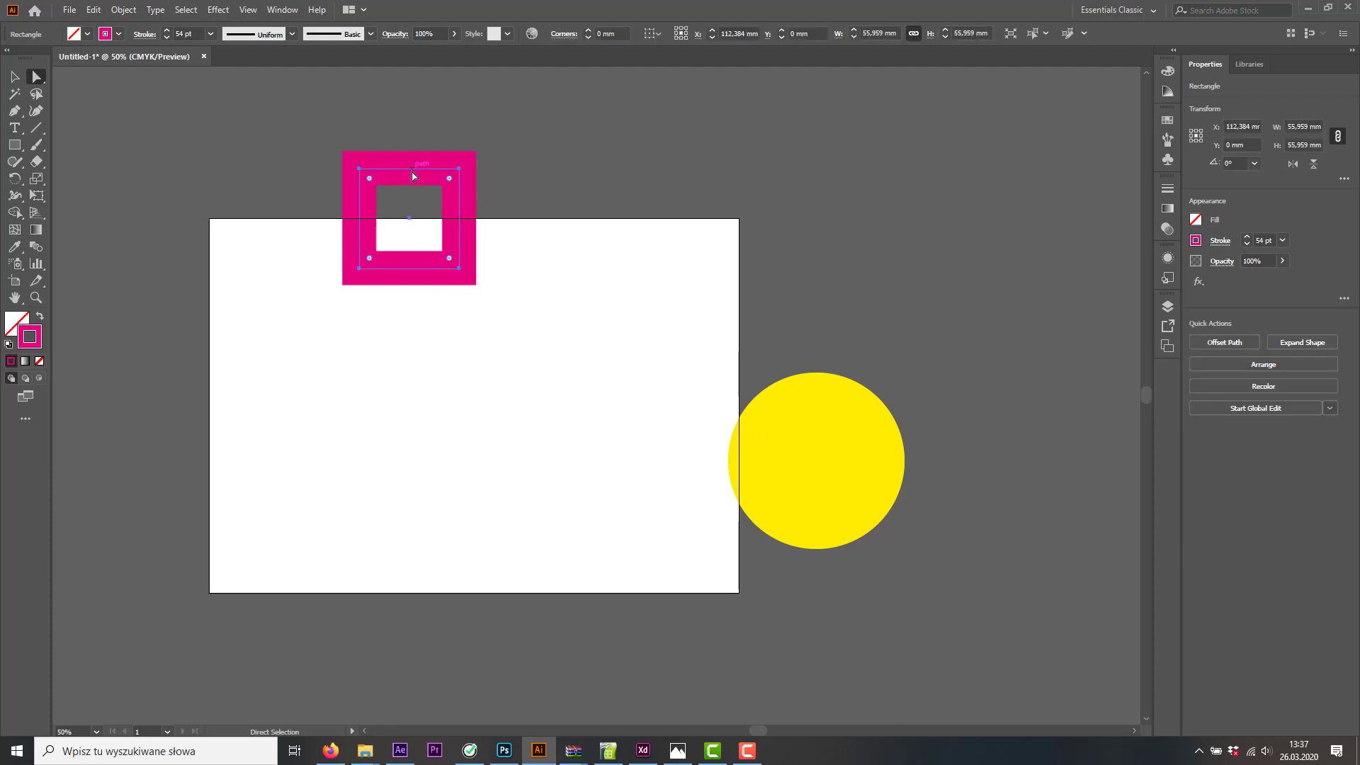
left_click_drag(413, 175, 527, 157)
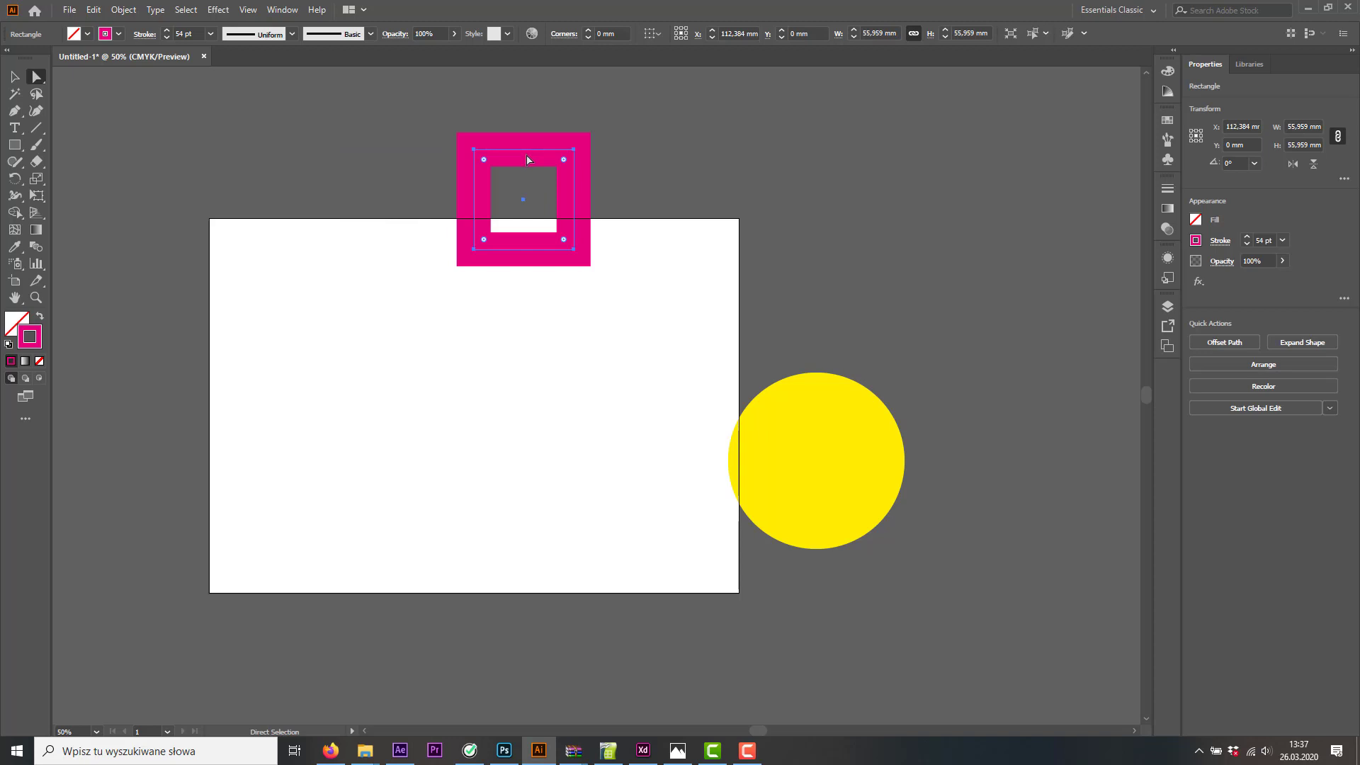
Try moving the upper part of the square's path with the Direct Selection tool, and undo each change
left_click(244, 205)
left_click_drag(516, 162, 425, 292)
key("ctrl+z")
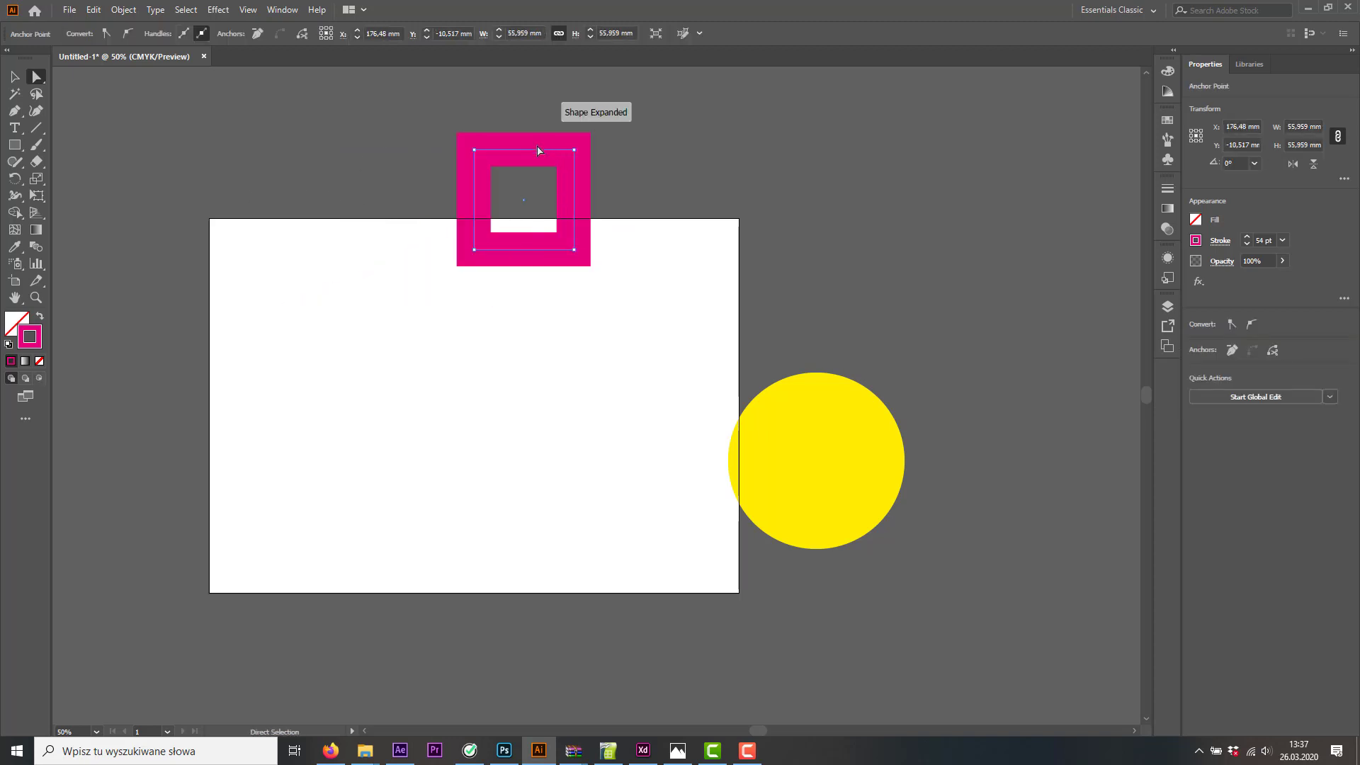
left_click_drag(538, 151, 516, 274)
key("ctrl+z")
Move the square onto the artboard's left half with the Selection tool and place a copy at about X 191 mm, Y 84 mm
left_click(15, 76)
left_click_drag(529, 155, 571, 322)
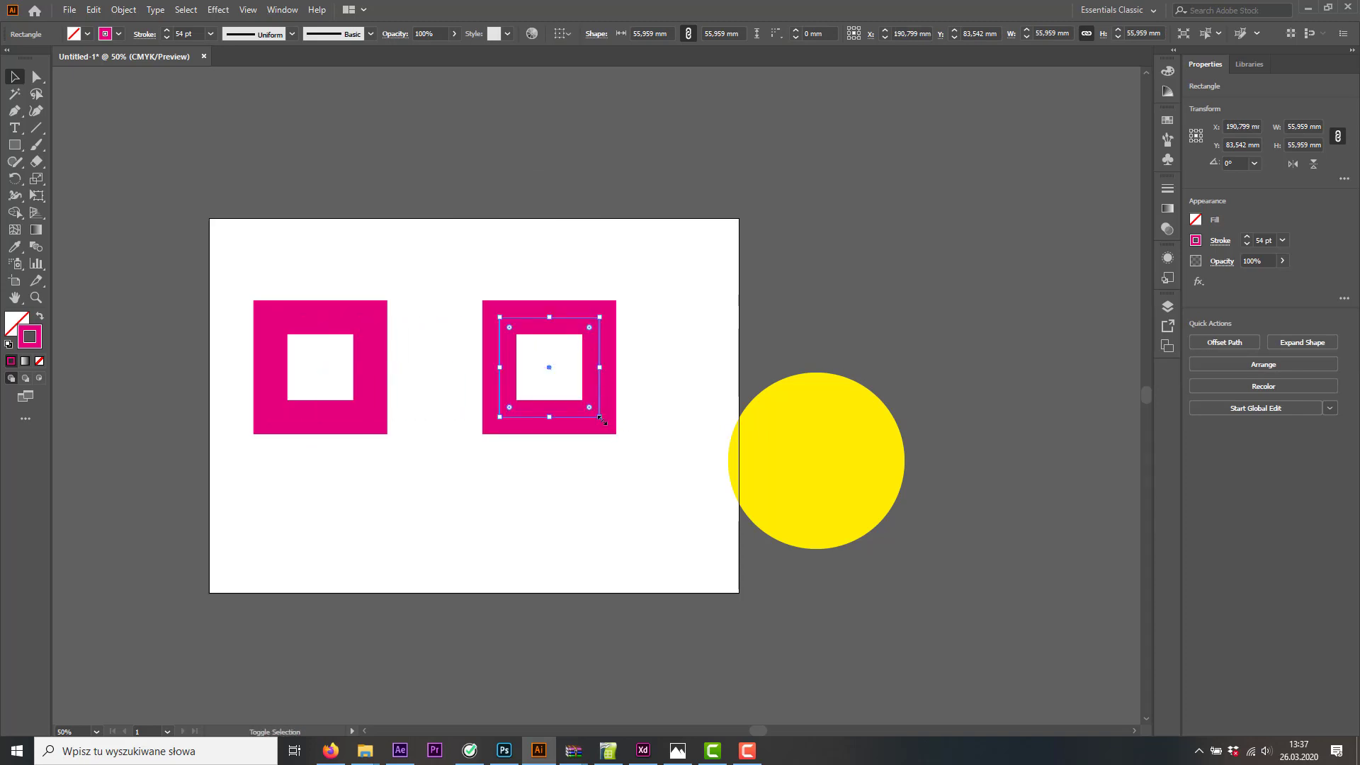
Scale the copied square down proportionally to about 17 mm
left_click_drag(601, 419, 539, 352)
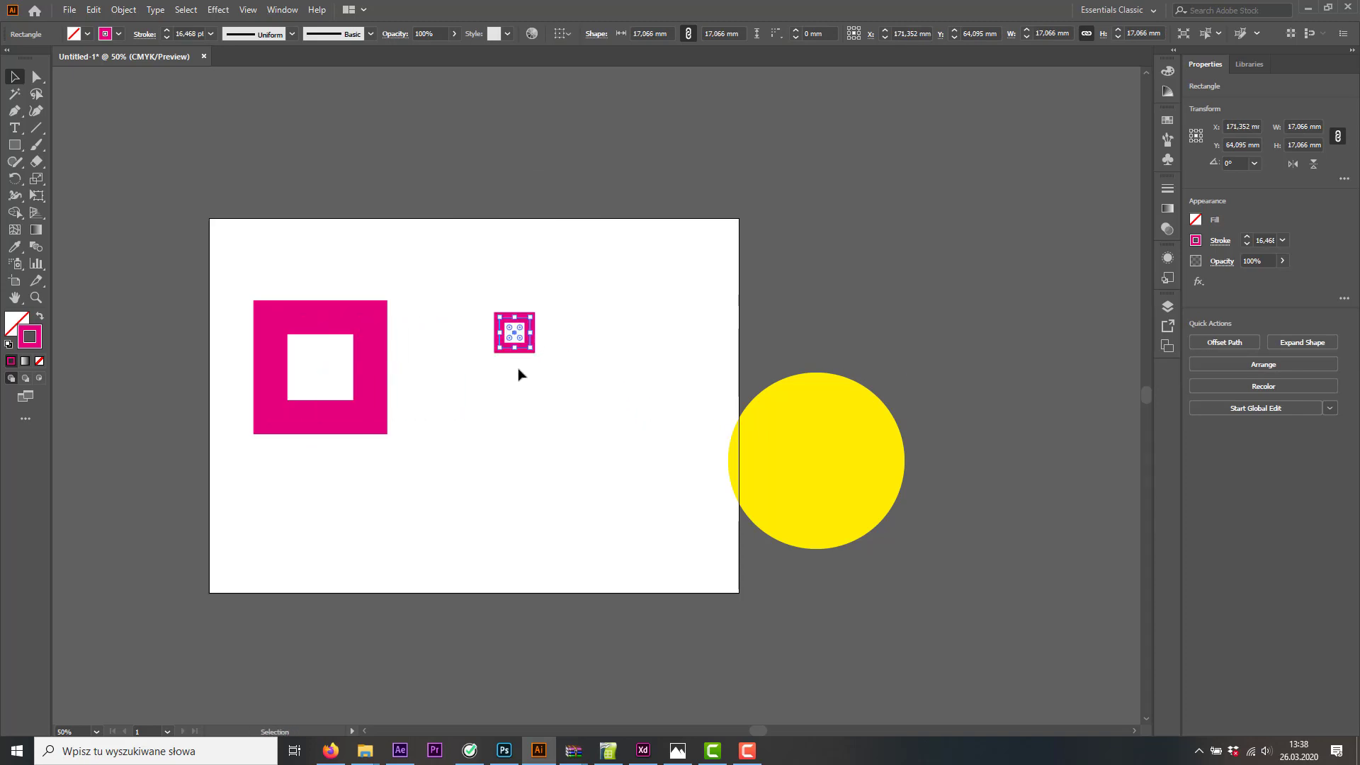
left_click(519, 374)
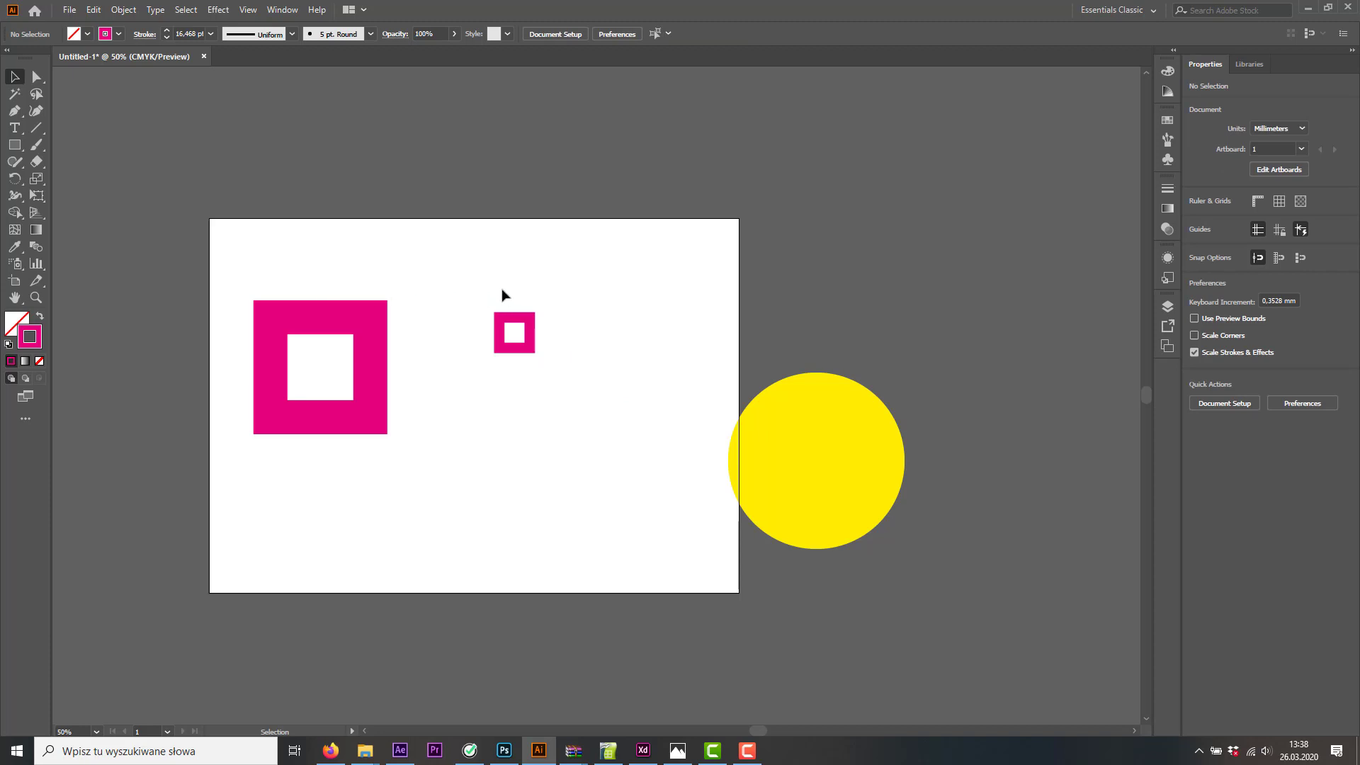
left_click_drag(480, 288, 551, 367)
left_click(556, 395)
Turn off Scale Strokes & Effects in the General preferences
left_click(70, 10)
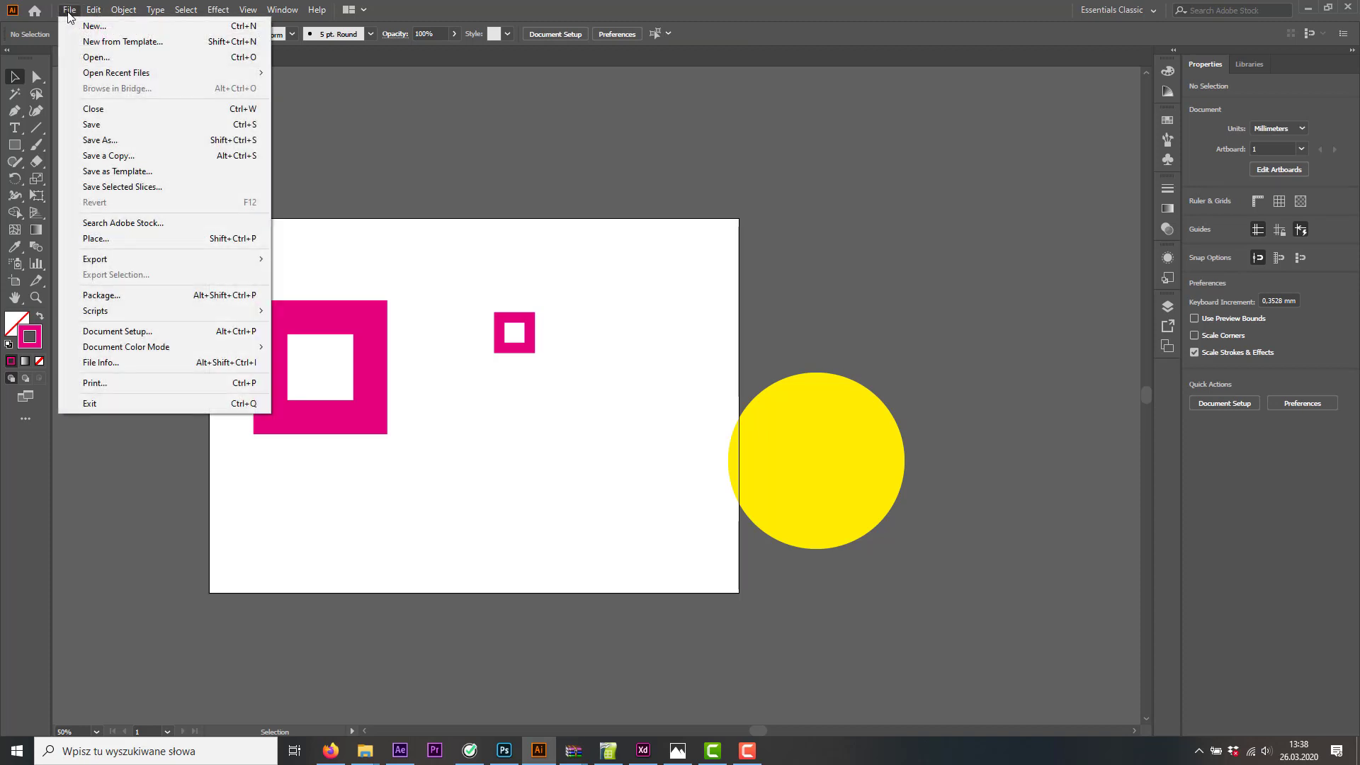
mouse_move(87, 14)
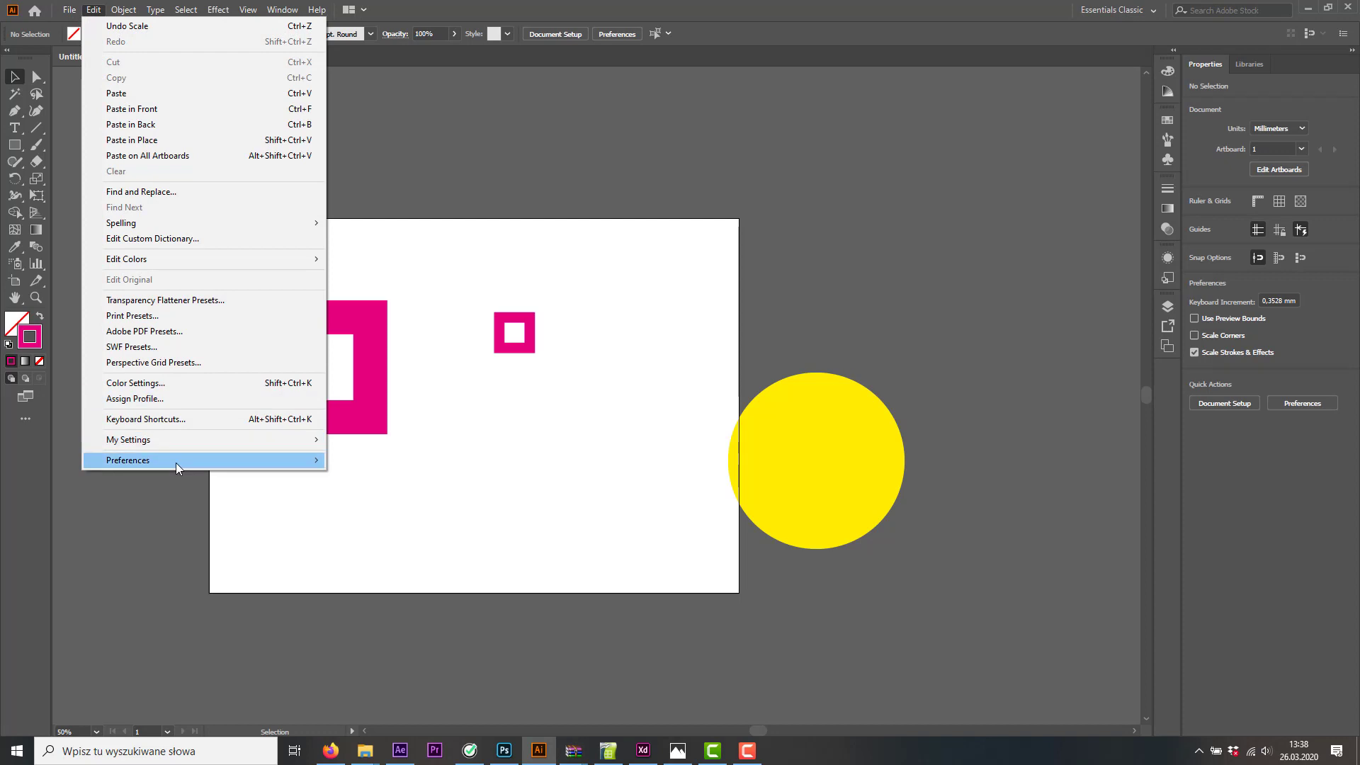
mouse_move(305, 463)
left_click(364, 460)
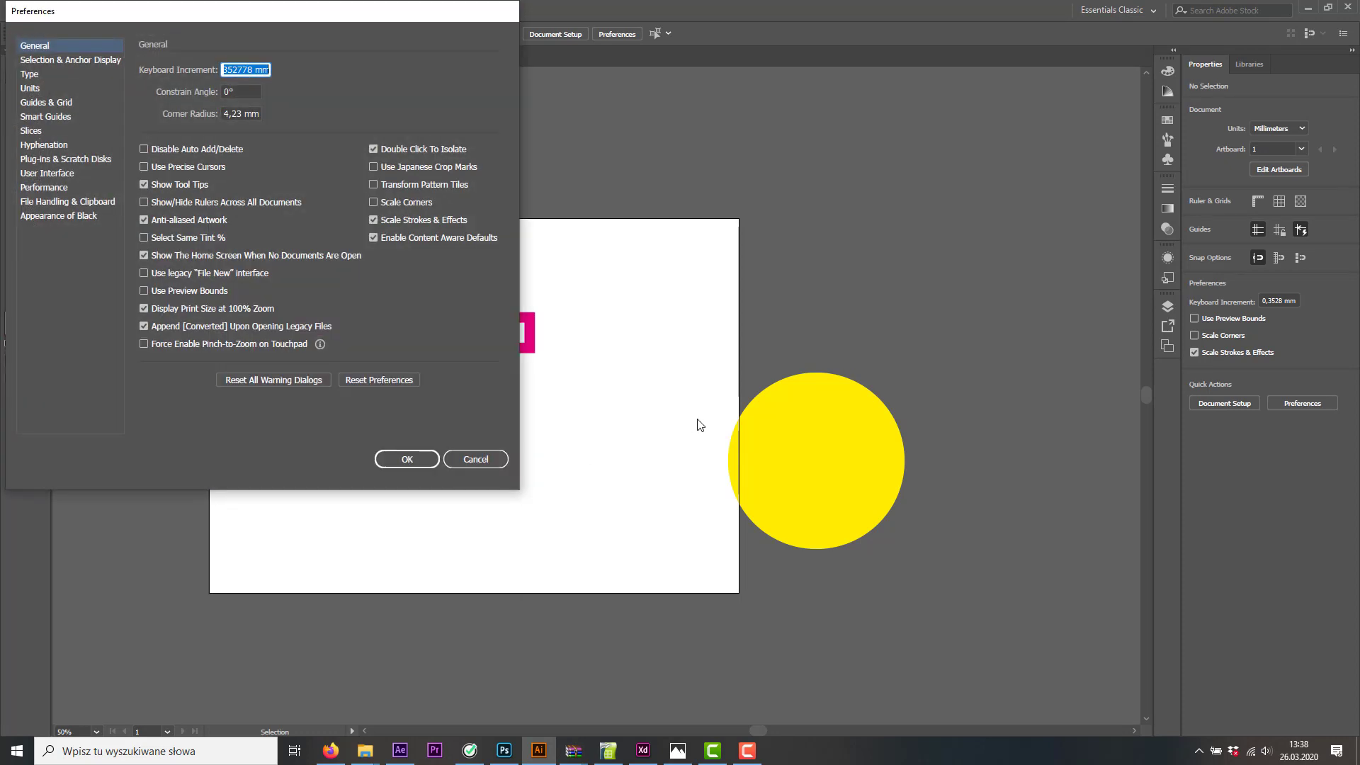
left_click(415, 219)
left_click(408, 456)
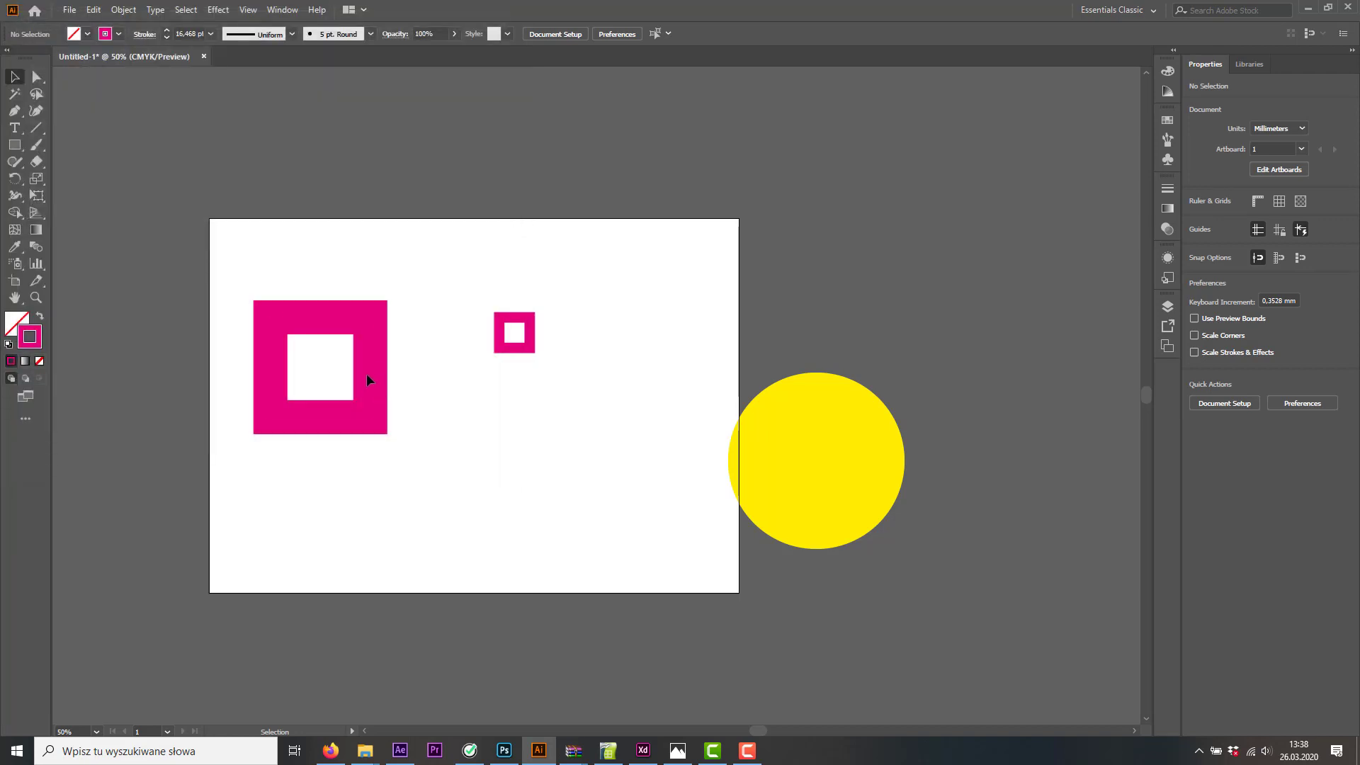
Place a copy of the large square below the small one, scaled proportionally to about 21 mm, and compare its stroke weight with the original's
mouse_move(372, 379)
left_mouse_down()
mouse_move(398, 419)
mouse_move(613, 513)
mouse_move(538, 473)
left_mouse_up()
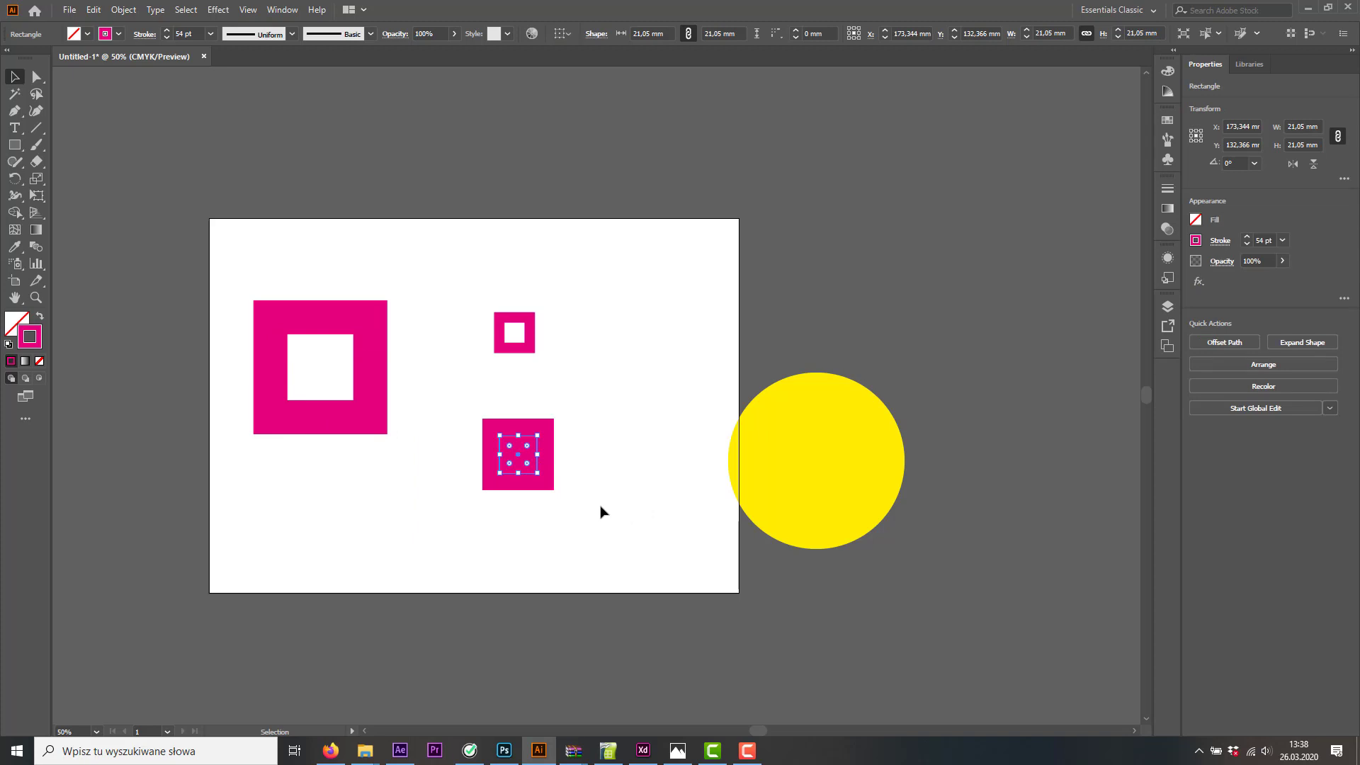
left_click(560, 483)
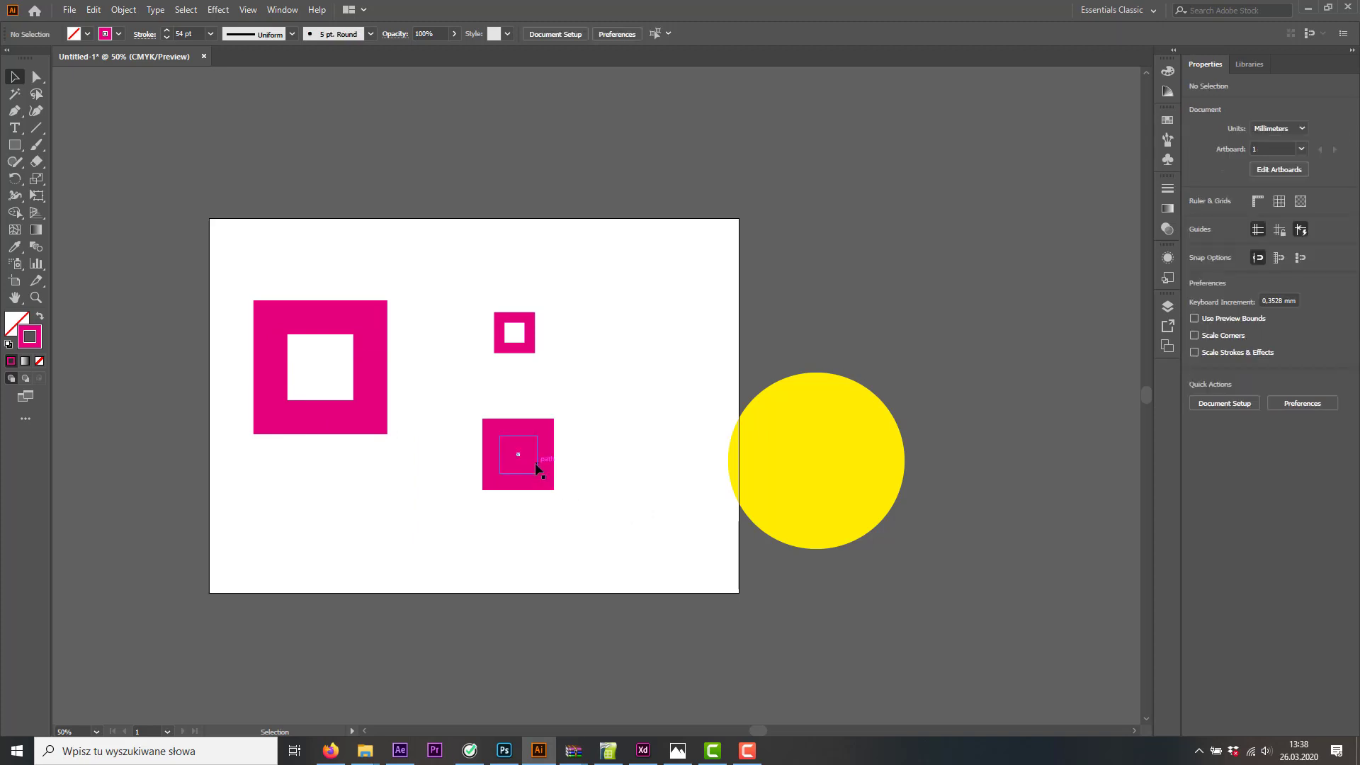
left_click(530, 462)
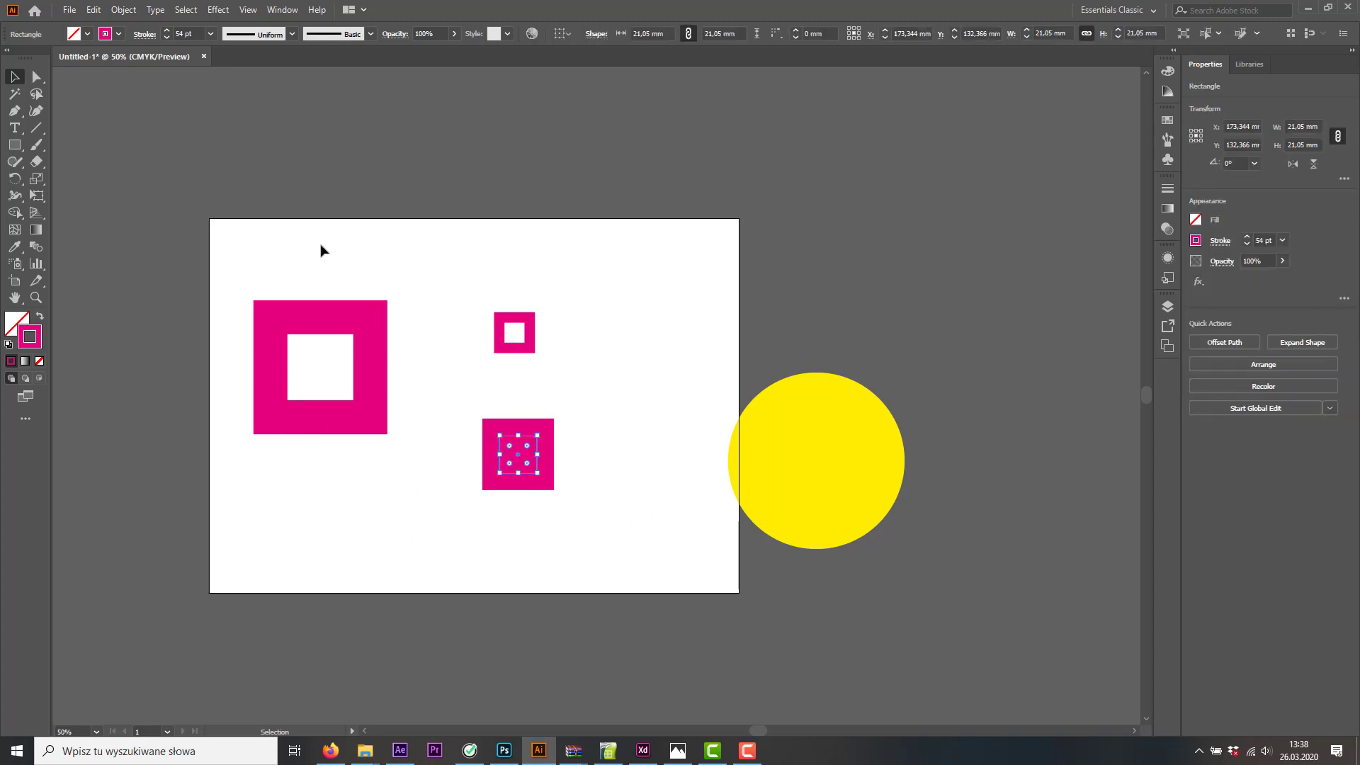
left_click(371, 343)
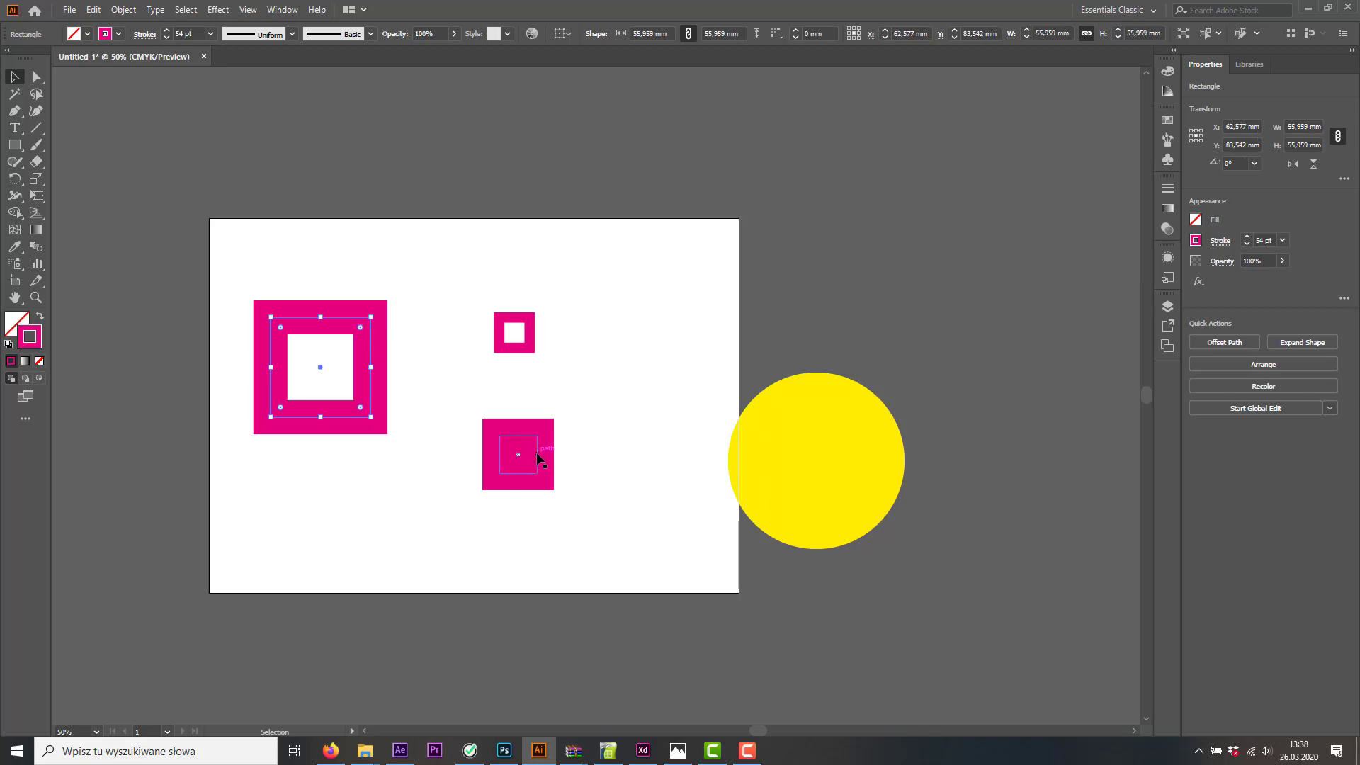
left_click(540, 461)
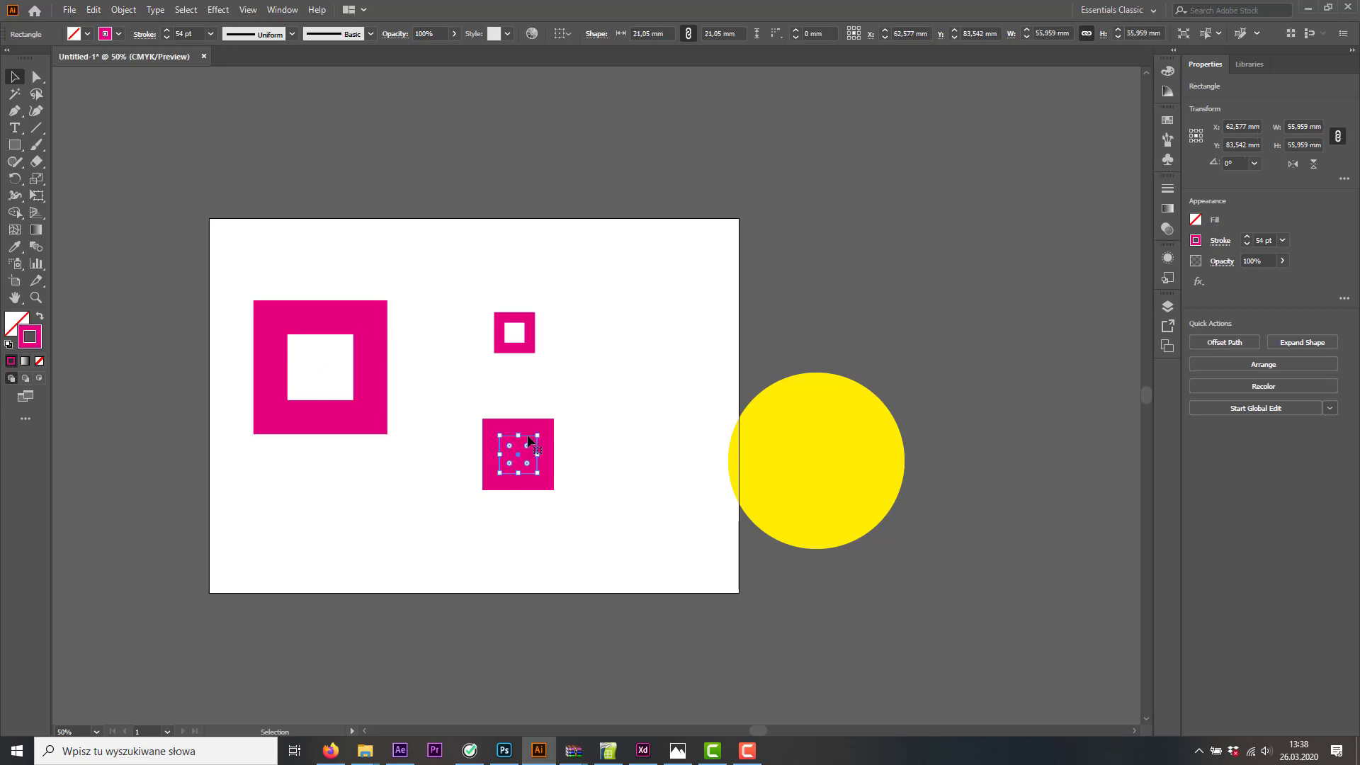
left_click(593, 476)
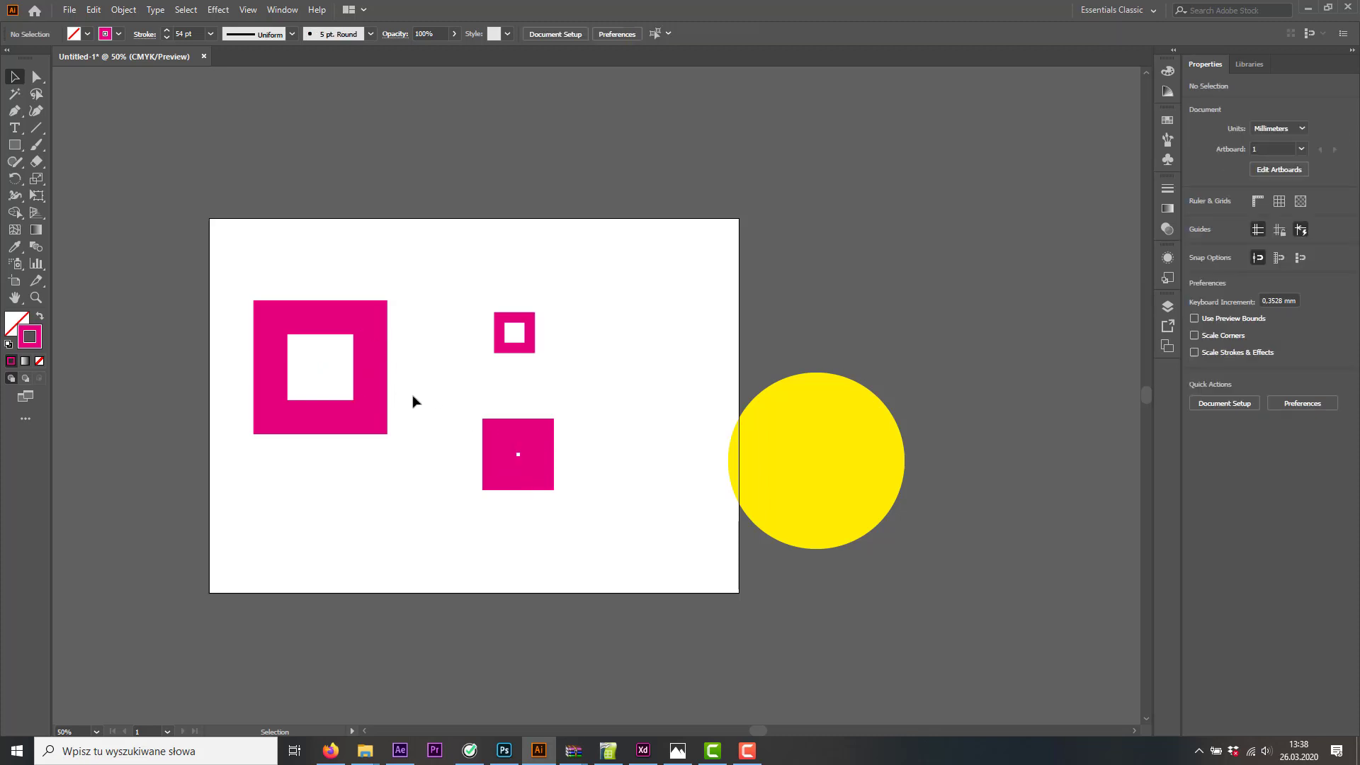
Turn Scale Strokes & Effects back on in the General preferences
left_click(94, 10)
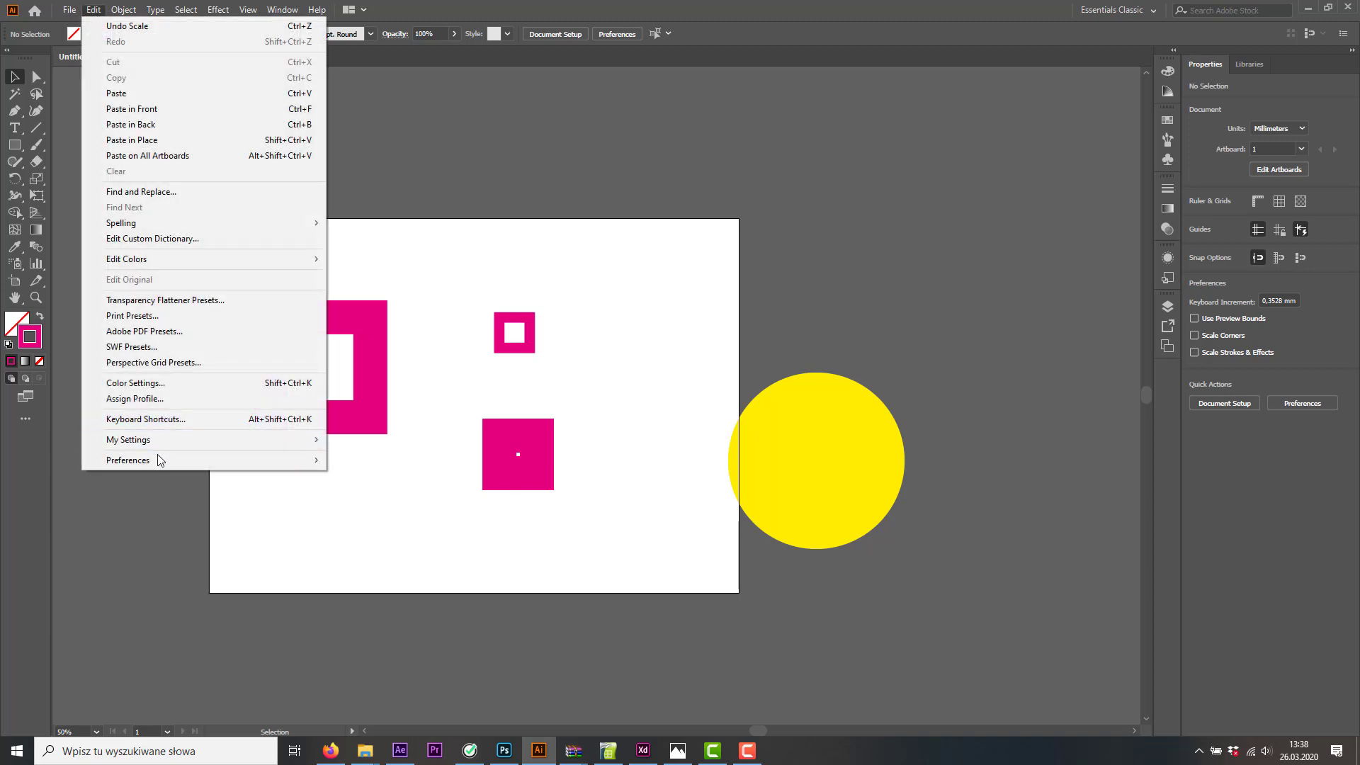
mouse_move(160, 461)
left_click(363, 459)
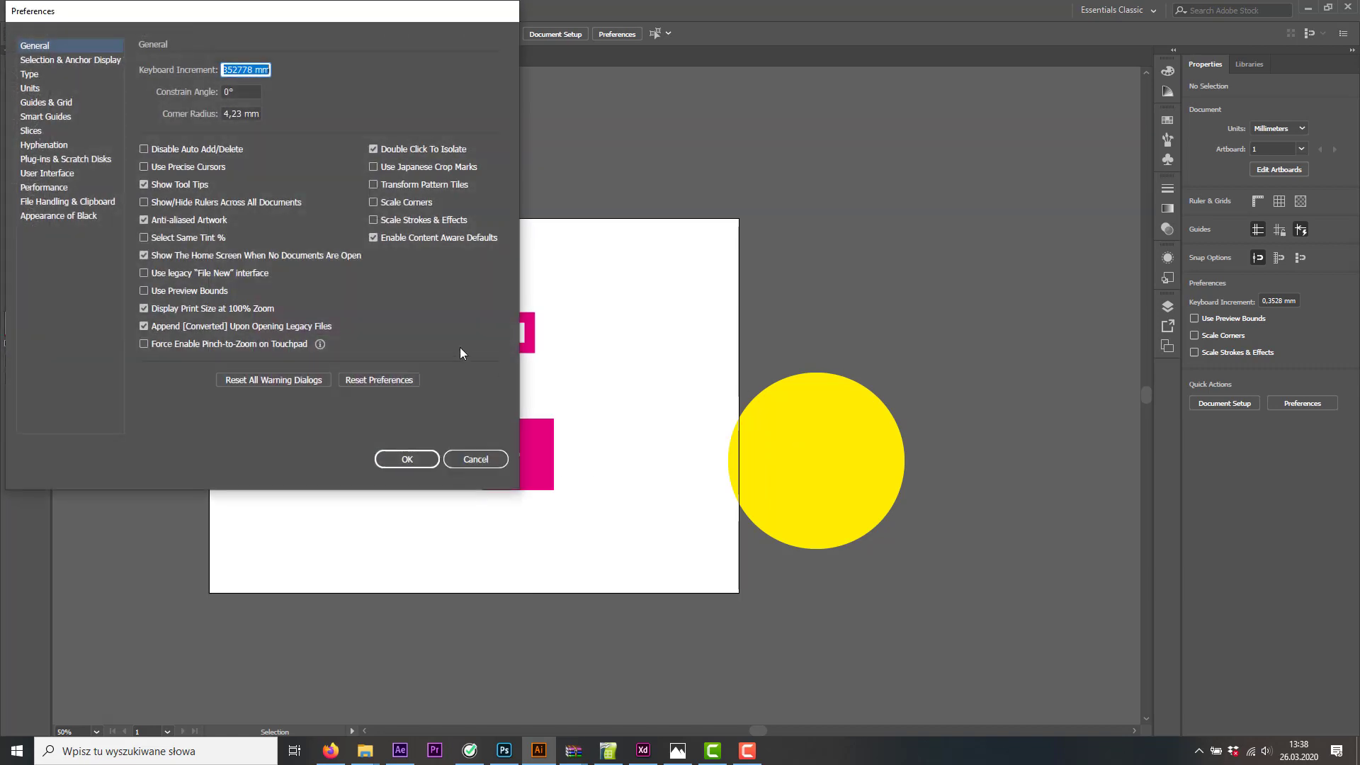
left_click(394, 220)
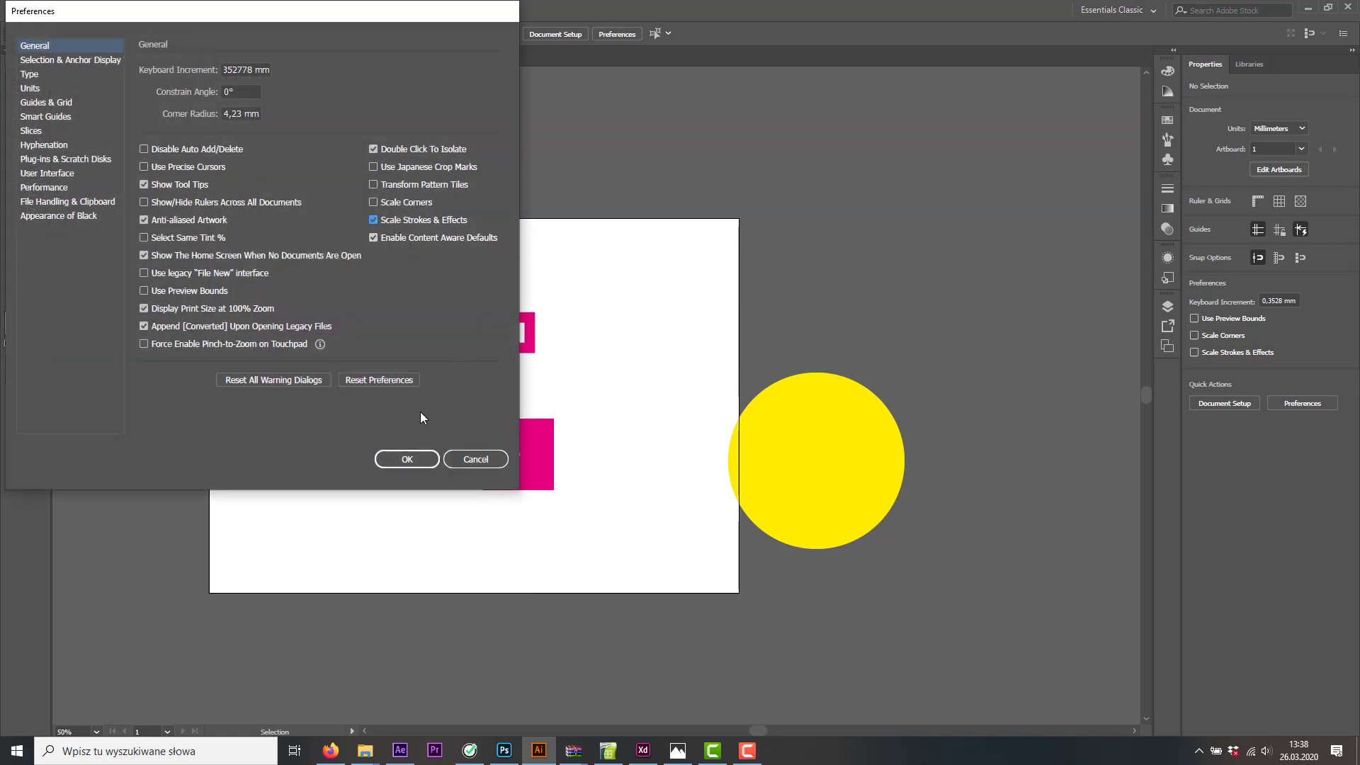
left_click(399, 460)
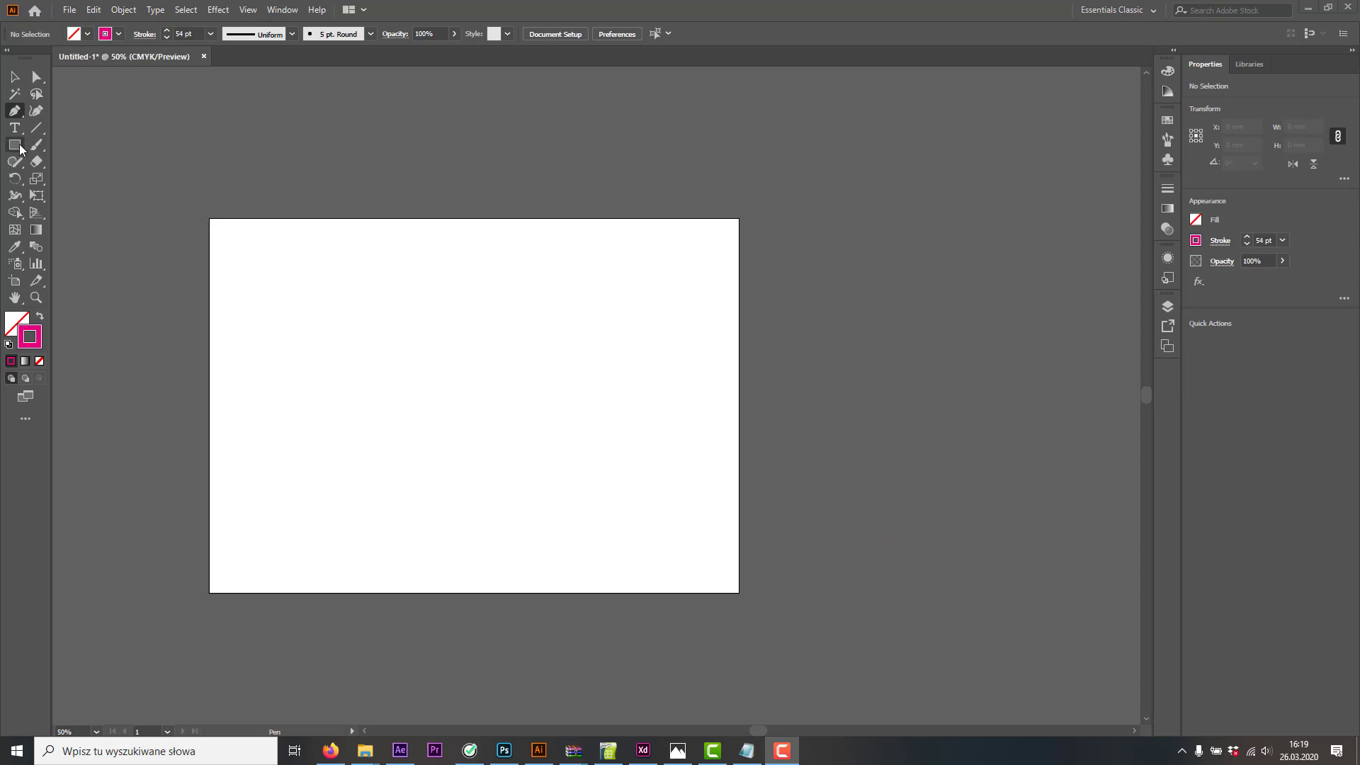
Draw a closed, irregular eight-point polygon about 183 by 131 mm on the artboard with straight Pen tool segments
right_click(14, 111)
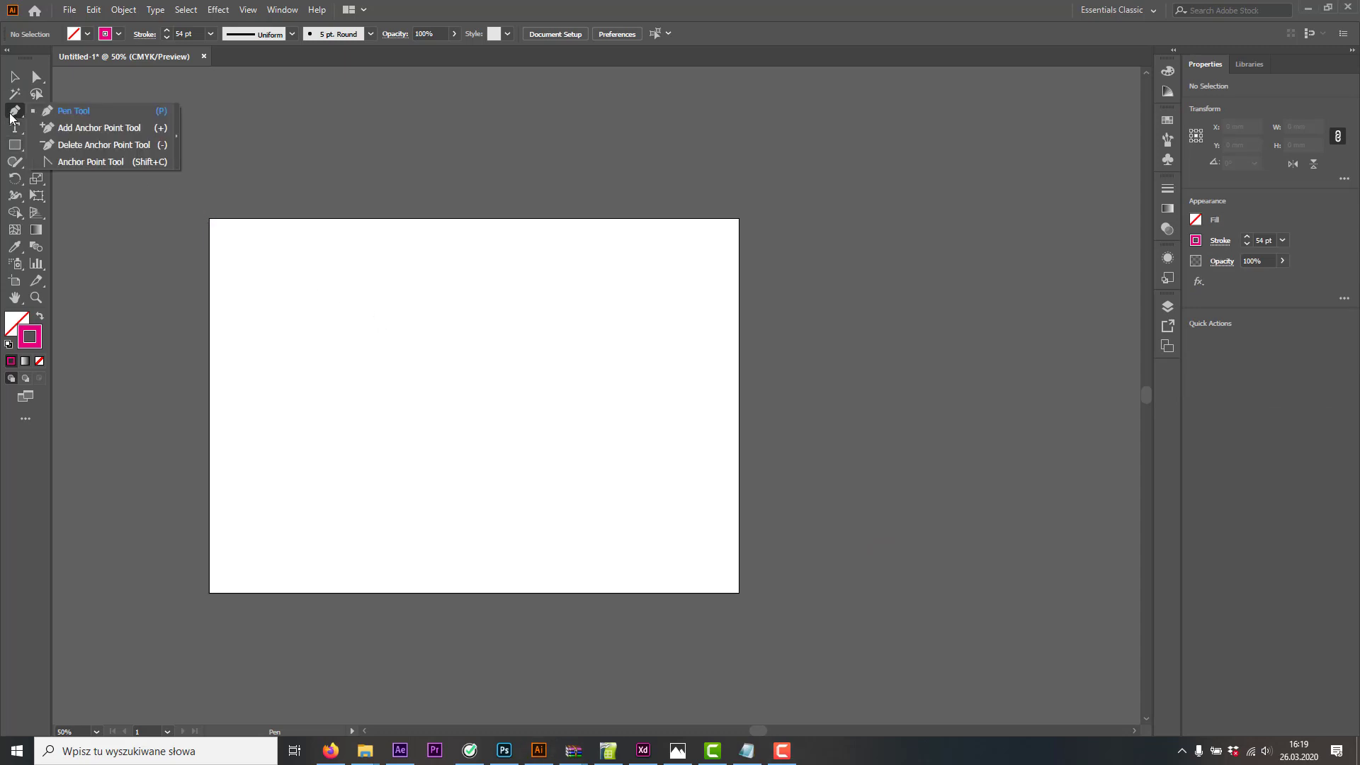
left_click(50, 117)
left_click(335, 339)
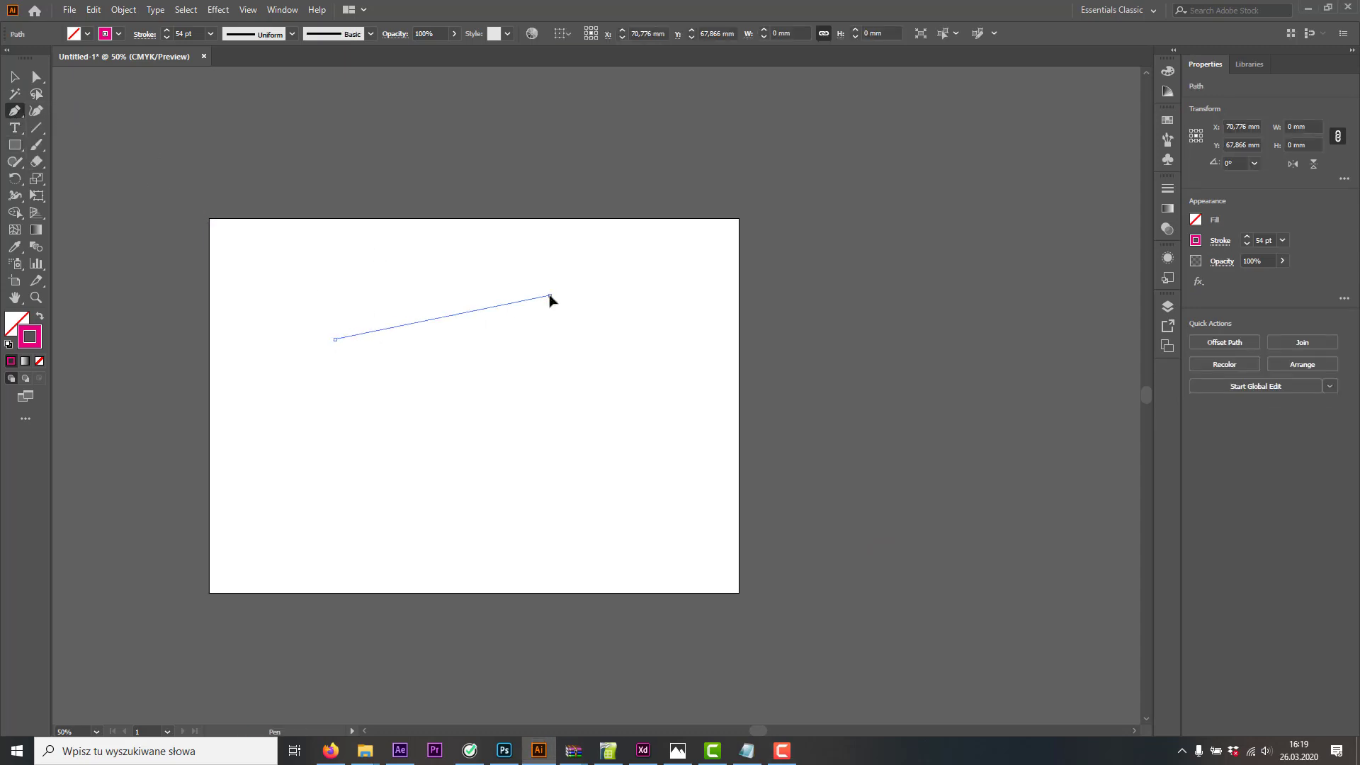
left_click(550, 297)
left_click(600, 391)
left_click(610, 481)
left_click(444, 528)
left_click(464, 434)
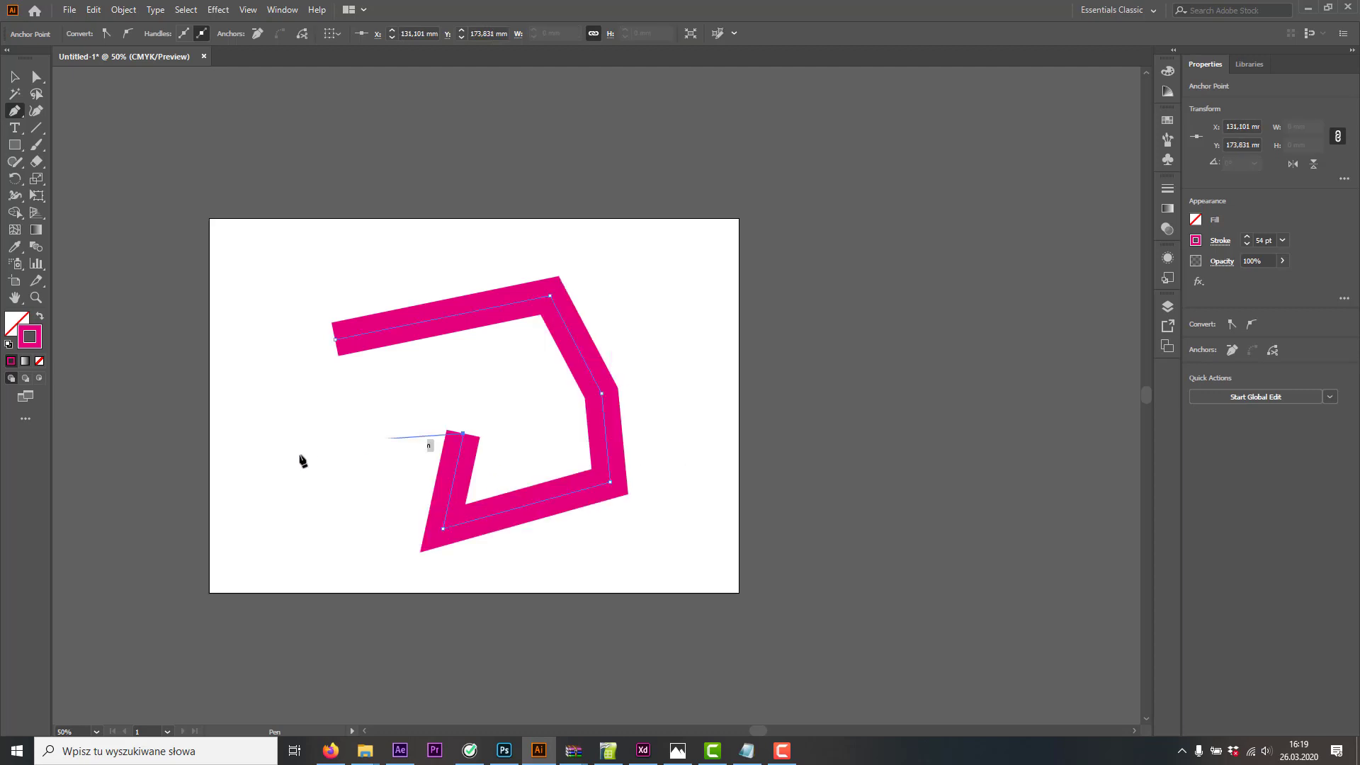
left_click(289, 469)
left_click(282, 386)
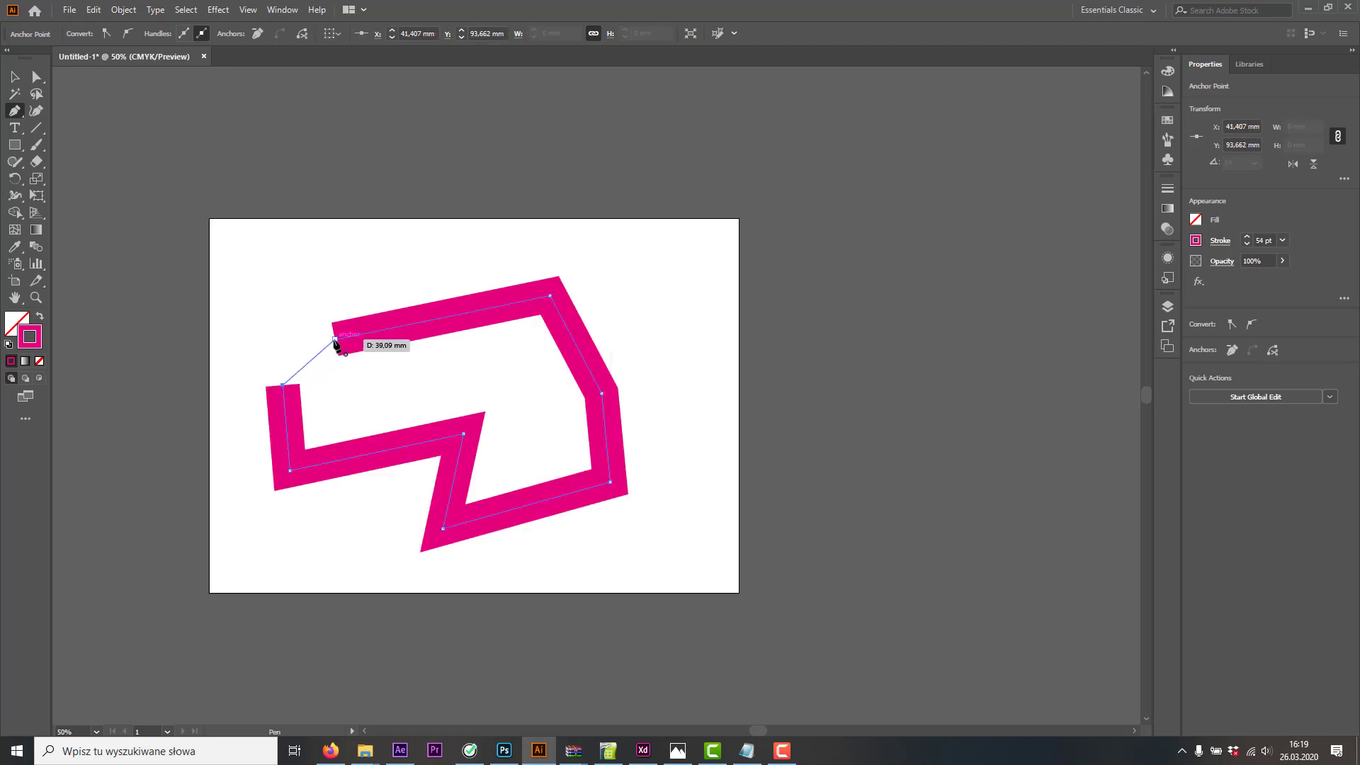
left_click(335, 340)
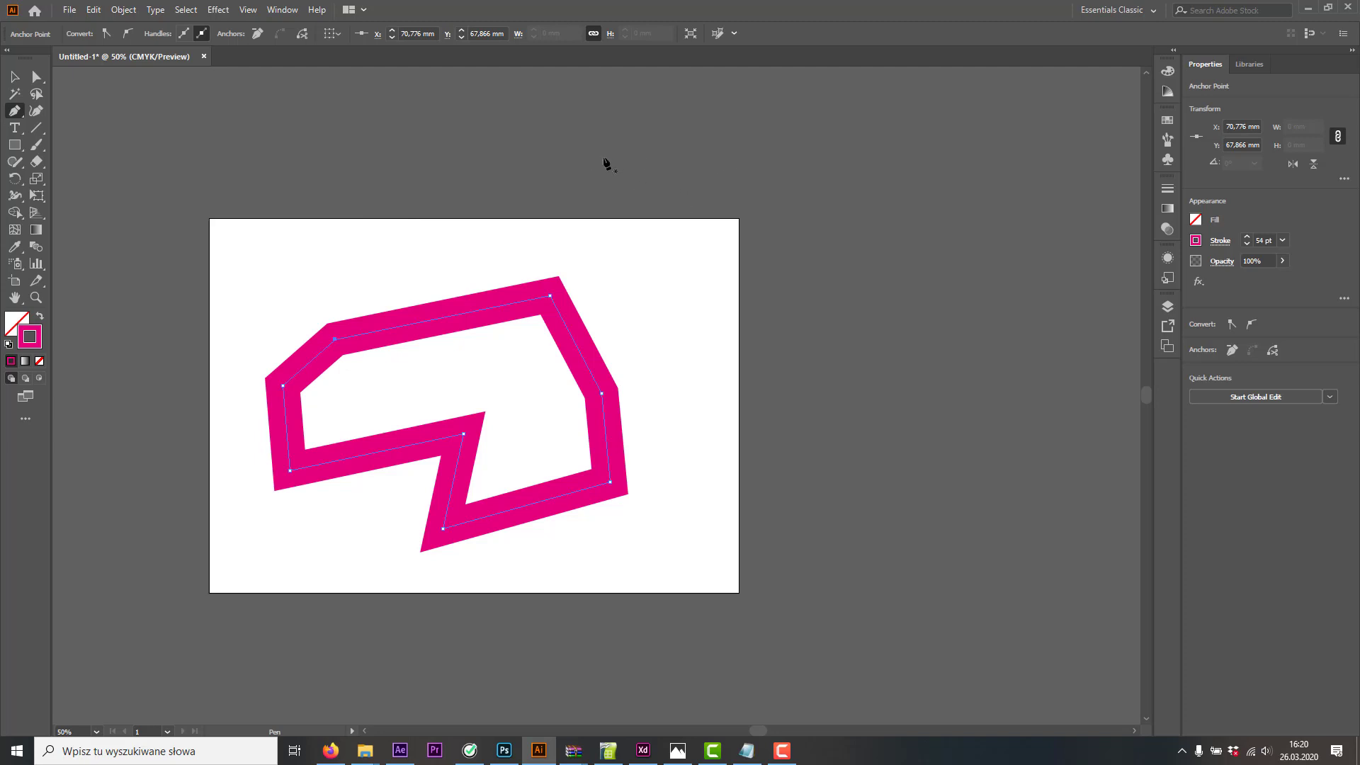
Select the whole polygon, swap its fill and stroke, and set the fill color to yellow
left_click(14, 76)
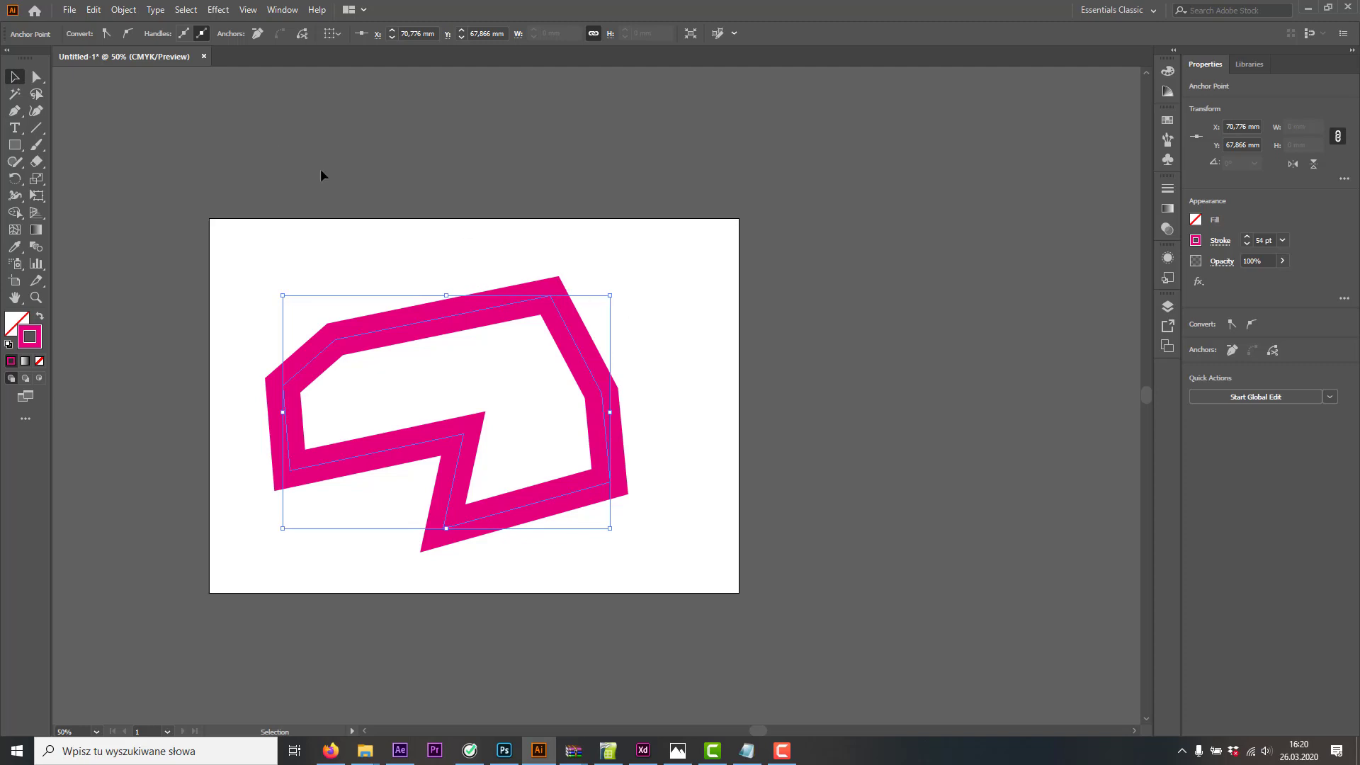
left_click(390, 347)
left_click(392, 325)
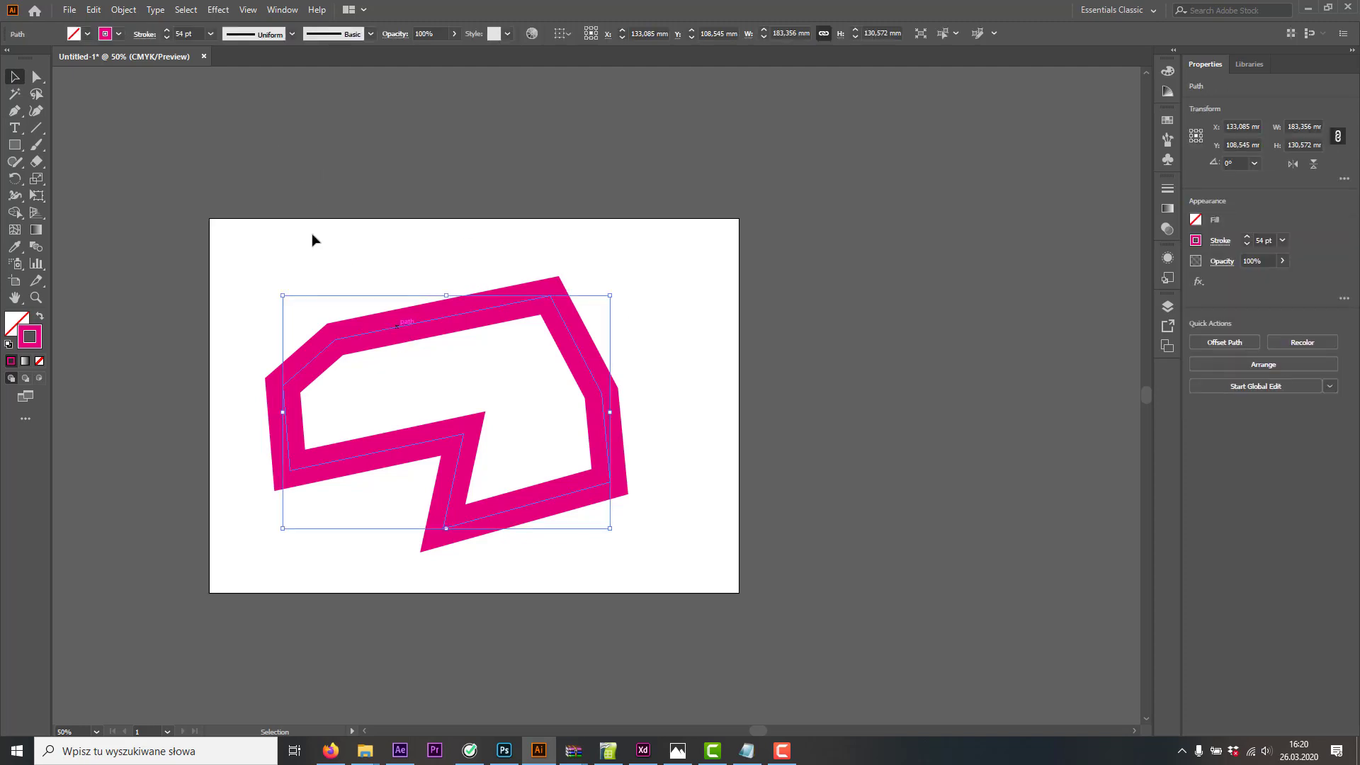
left_click(40, 318)
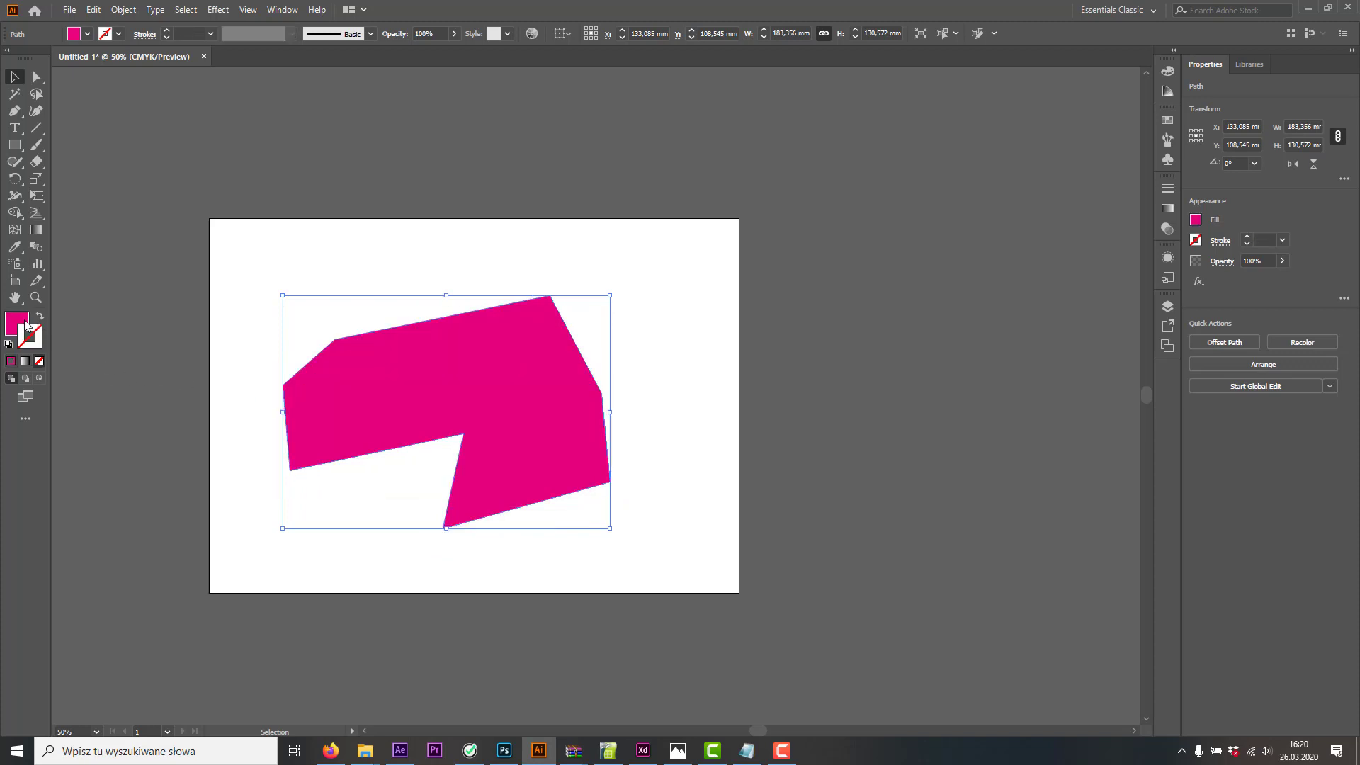
left_click(11, 327)
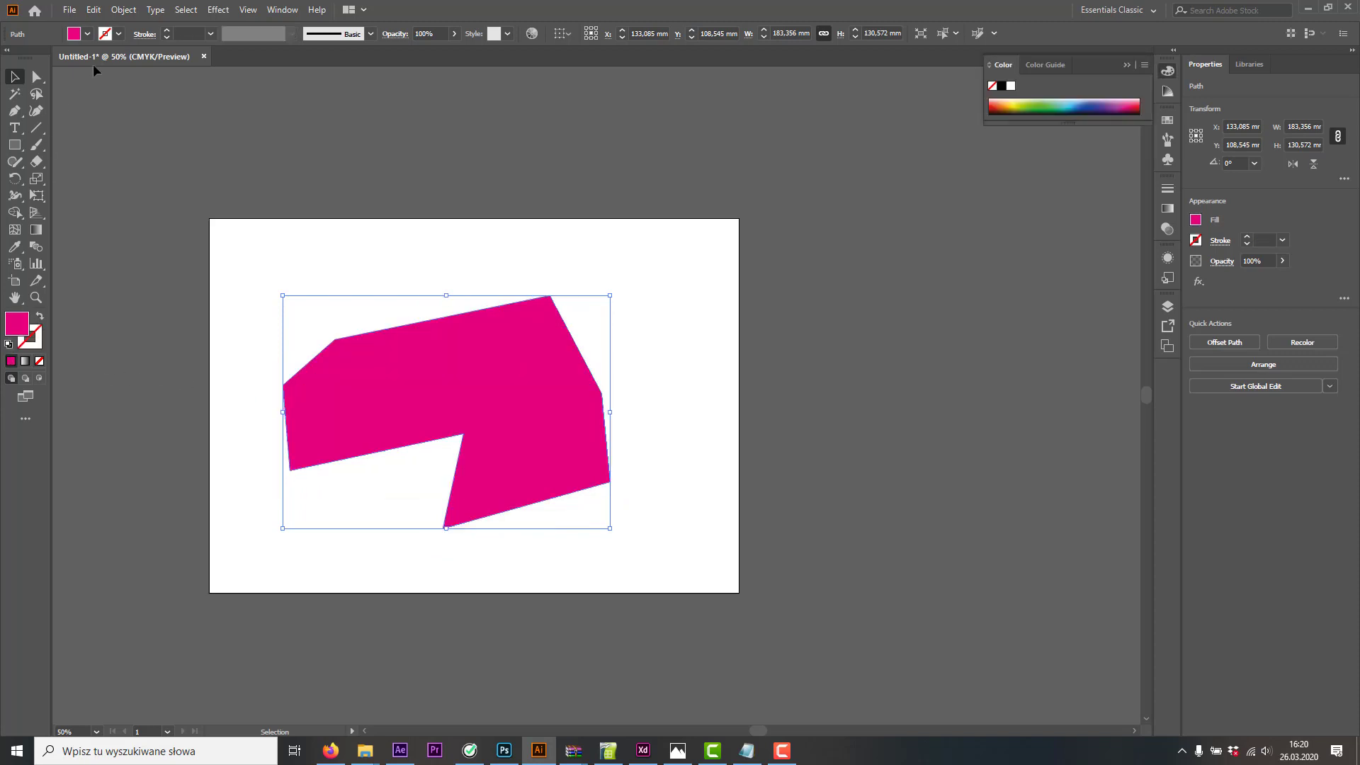
left_click(87, 34)
left_click(59, 58)
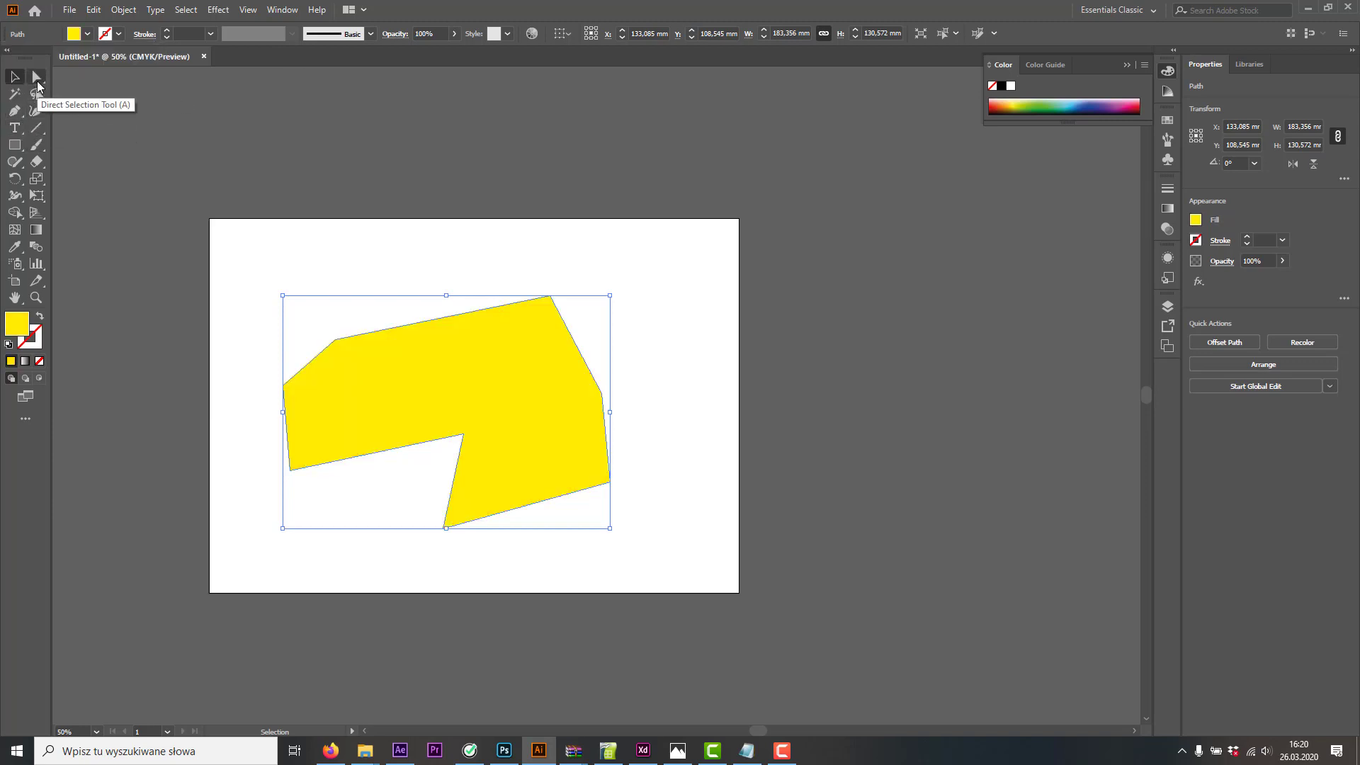
Reshape the yellow polygon by moving its inner notch anchor up and left to about X 117, Y 98 mm and its upper-left anchor slightly upward
left_click(37, 79)
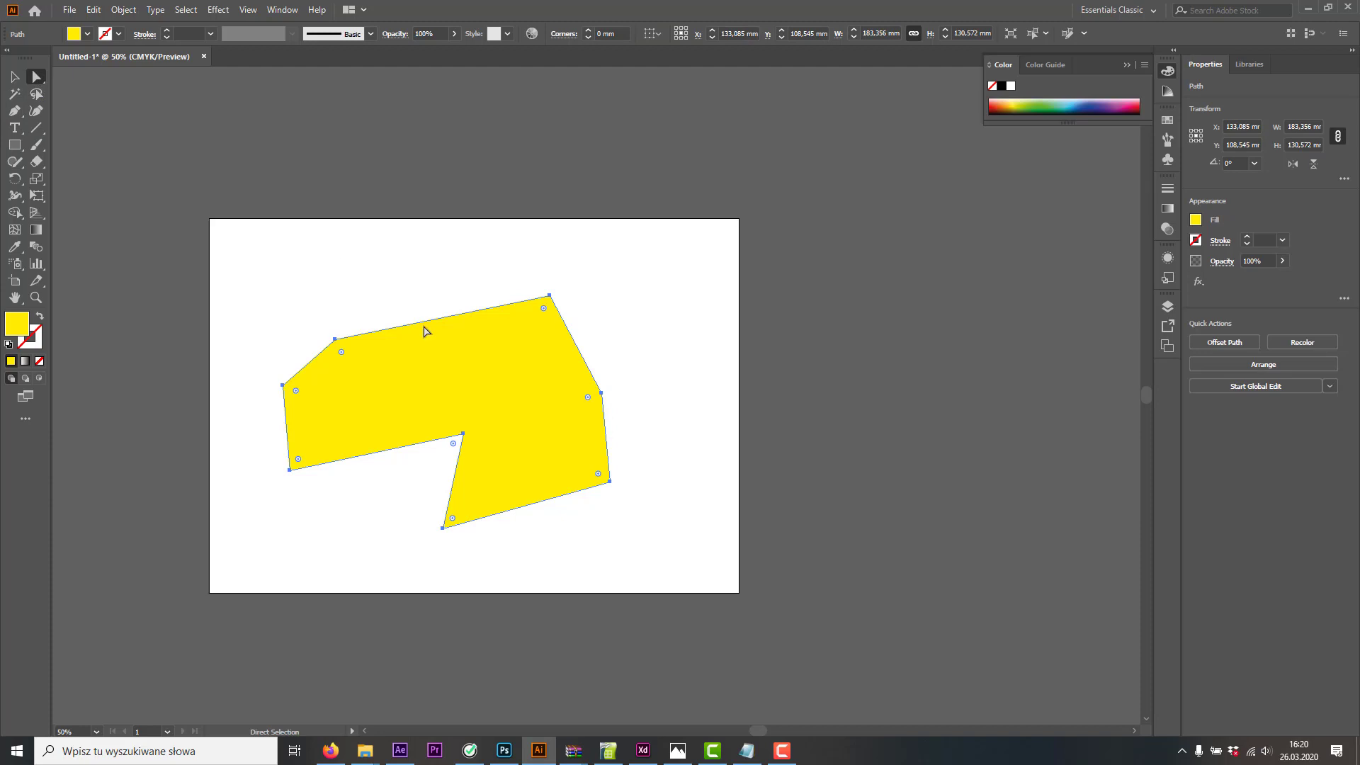
left_click(549, 295)
left_click(602, 394)
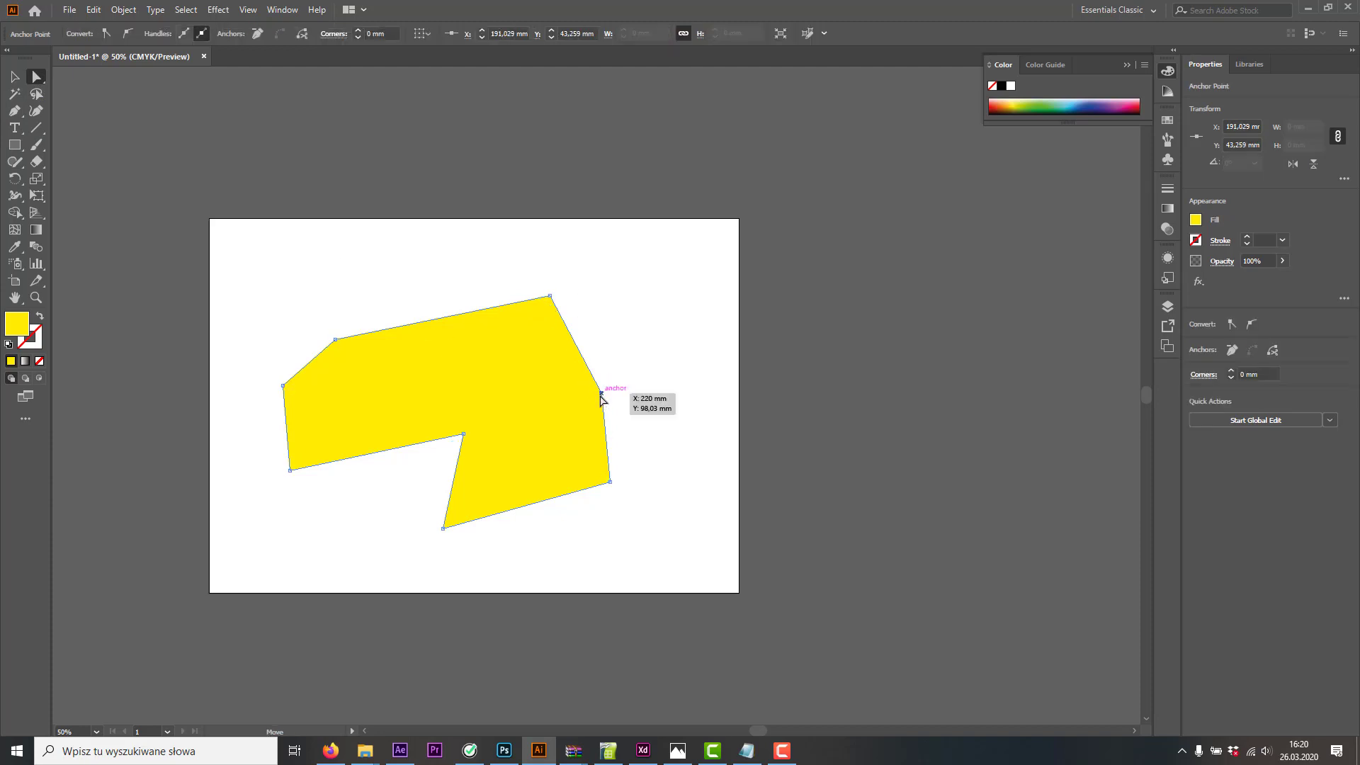
left_click(609, 481)
left_click_drag(450, 438, 408, 396)
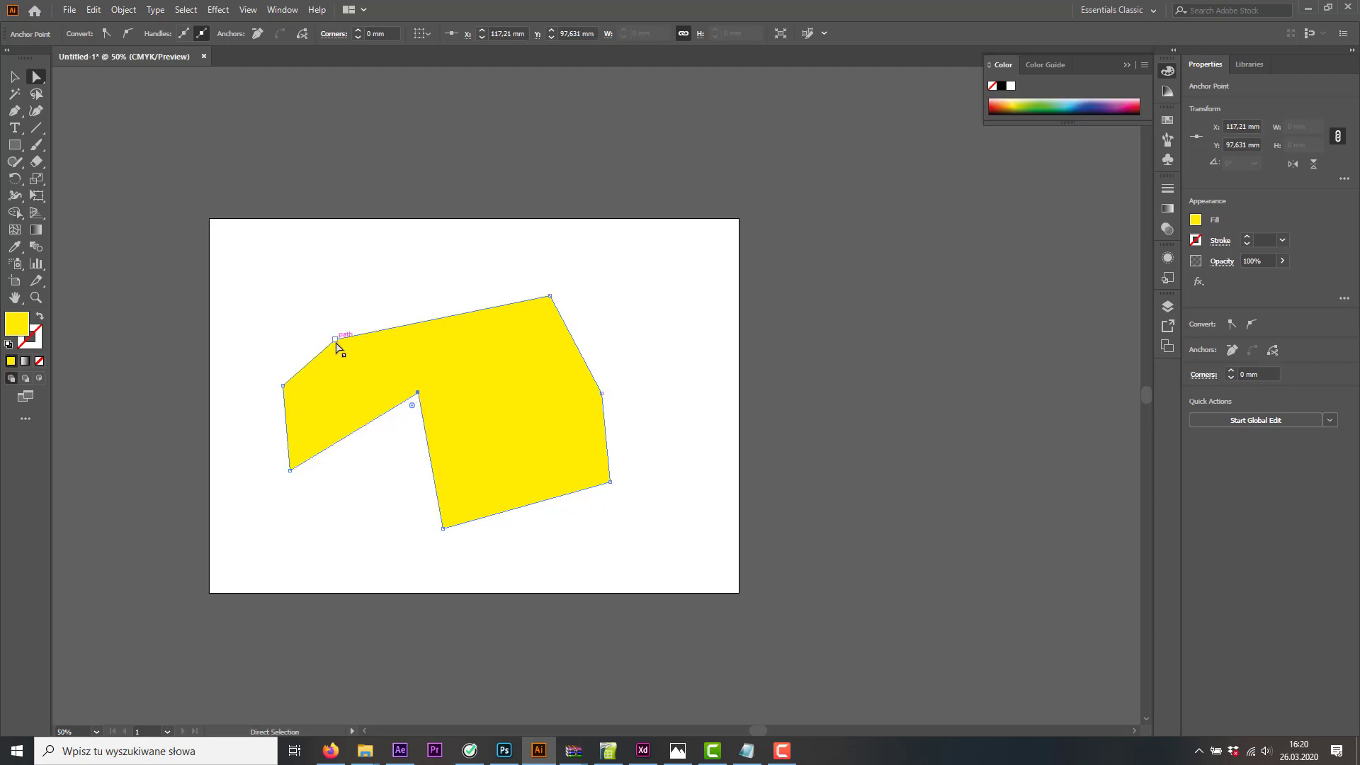
left_click_drag(335, 339, 331, 306)
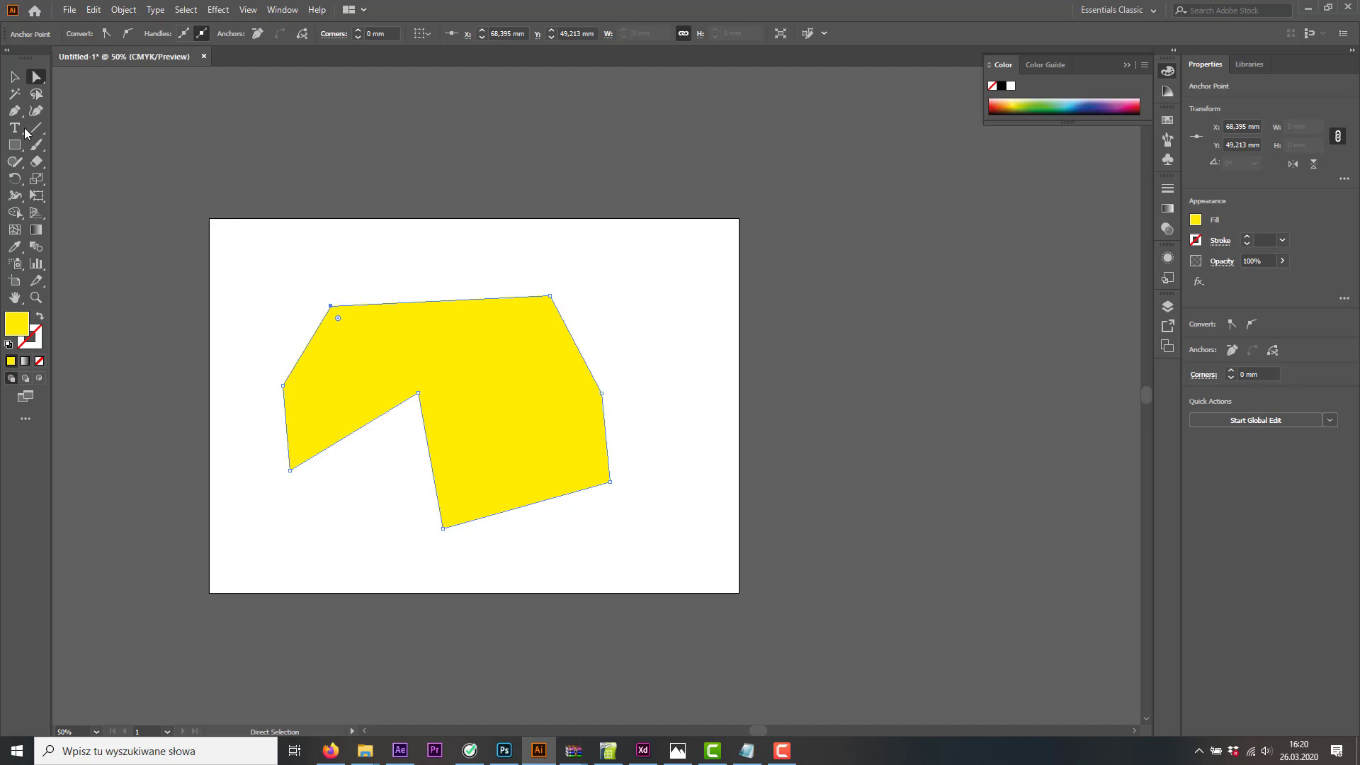
left_click(14, 76)
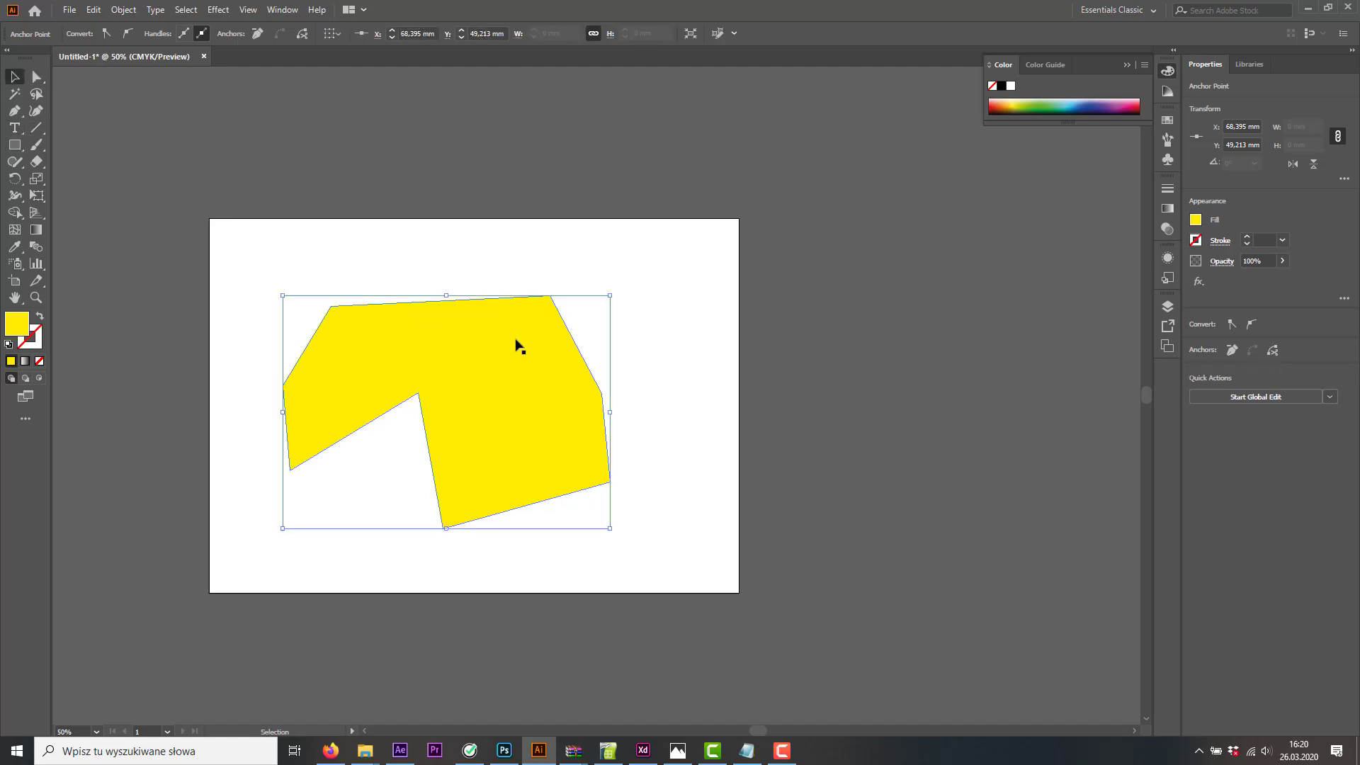
Add an anchor point midway along the polygon's top edge and move it up about 34 mm to form a peak
left_click(14, 112)
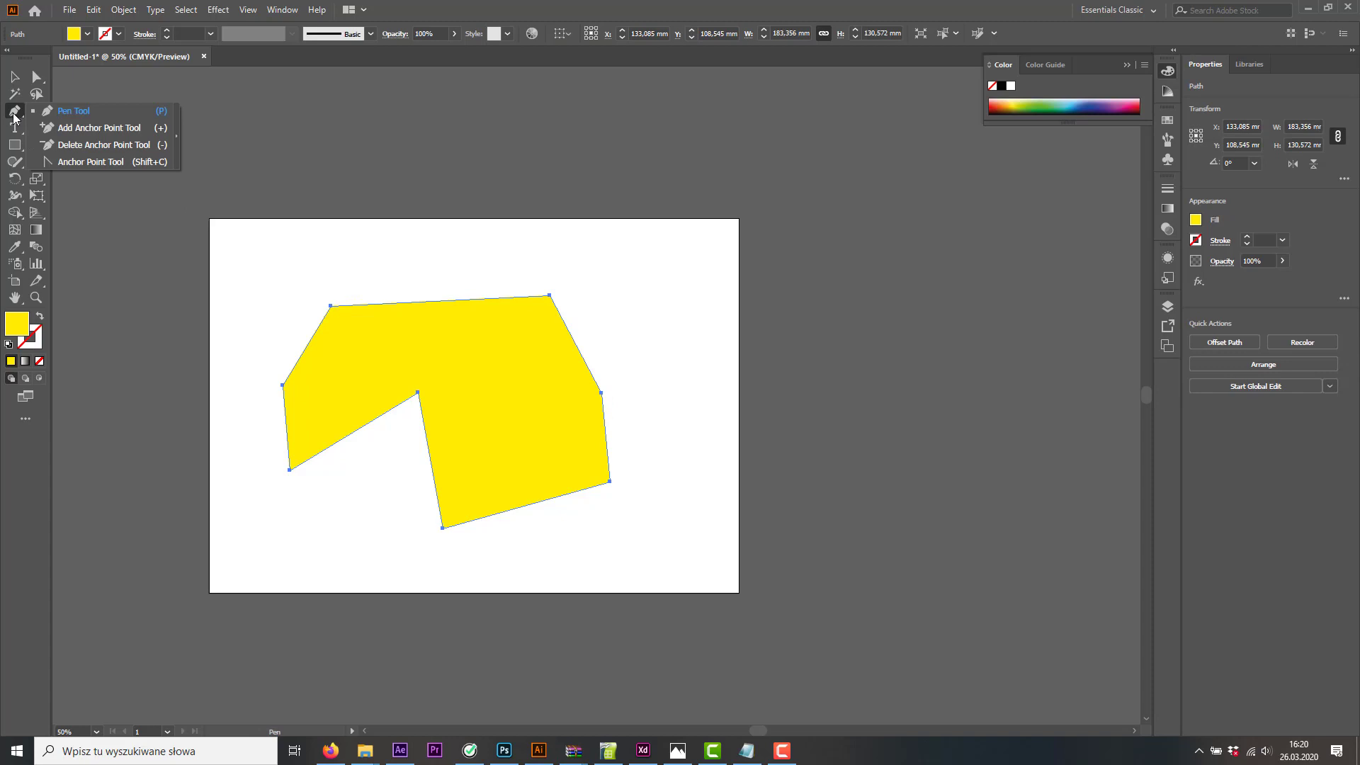
left_click(14, 114)
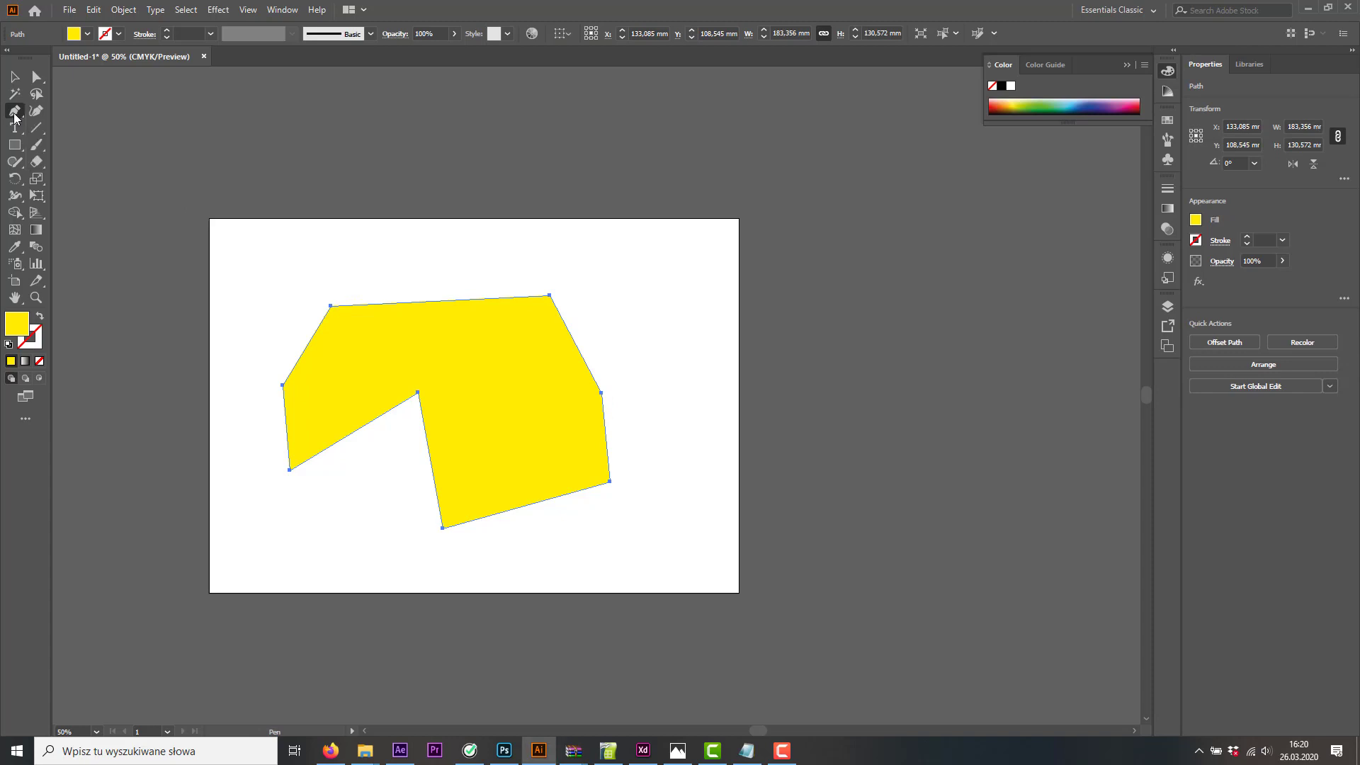
left_click(14, 116)
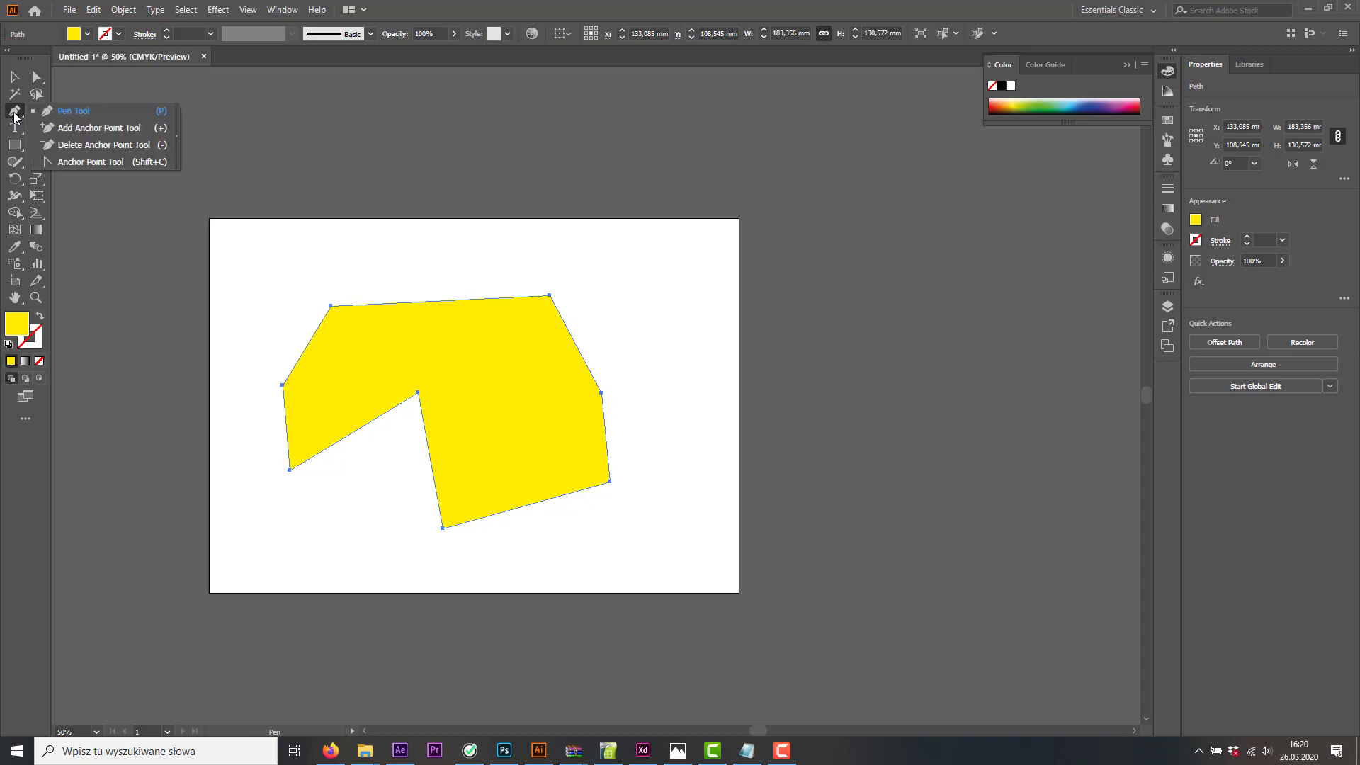
left_click(93, 129)
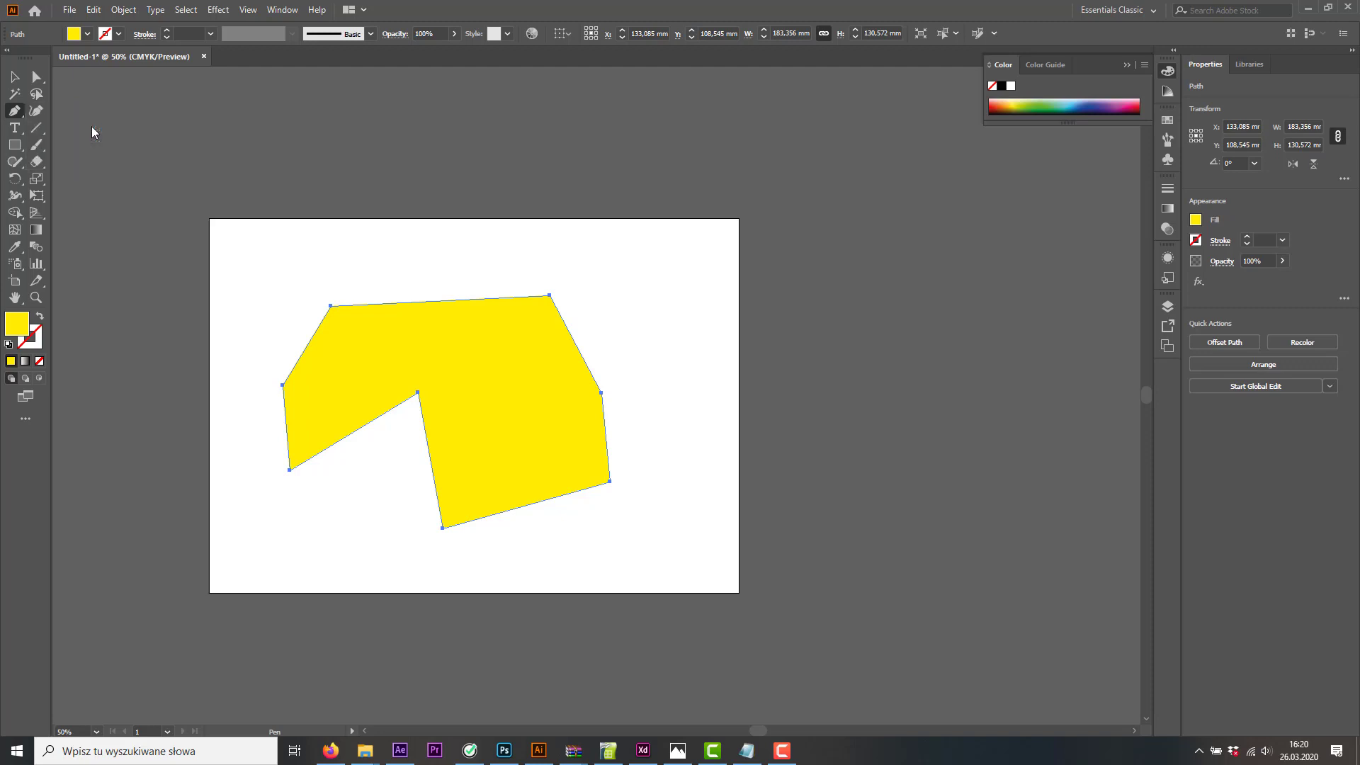
left_click(440, 301)
key("a")
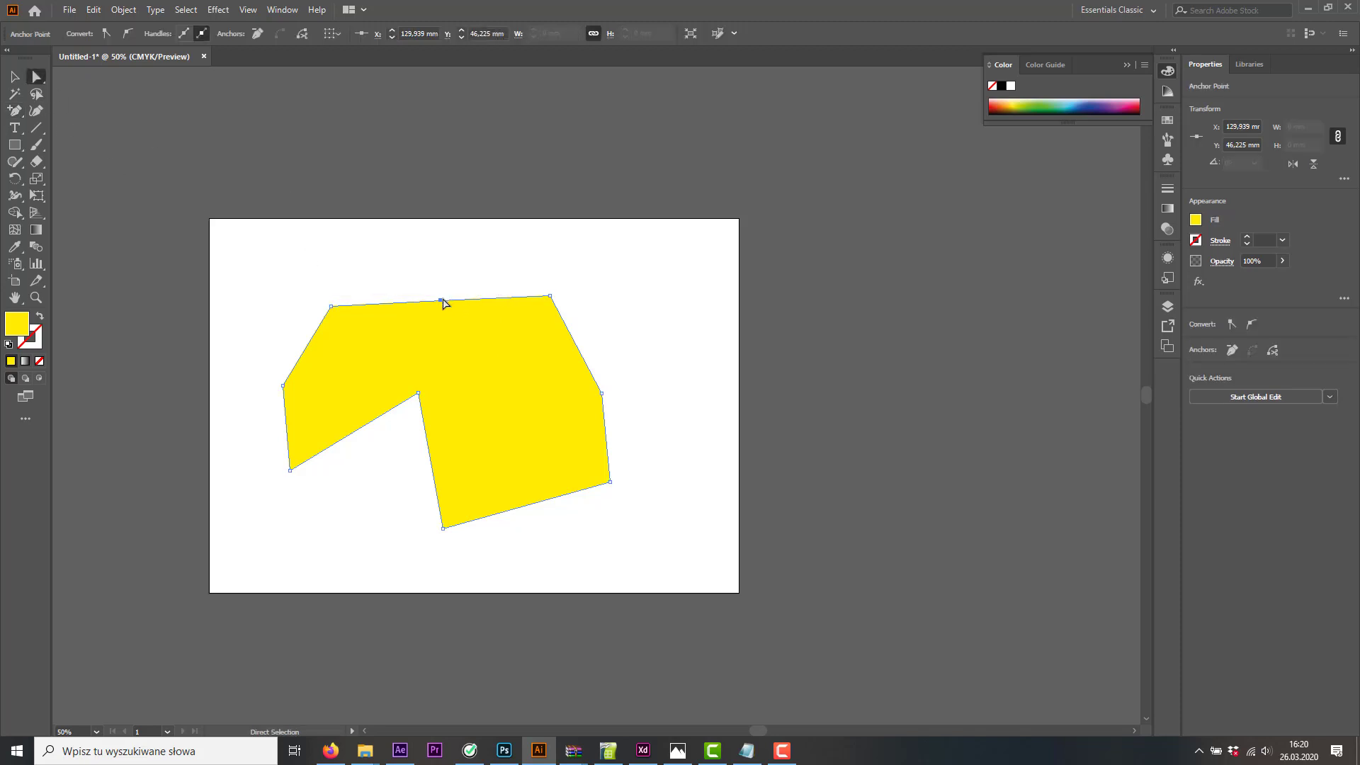
left_click_drag(440, 300, 438, 241)
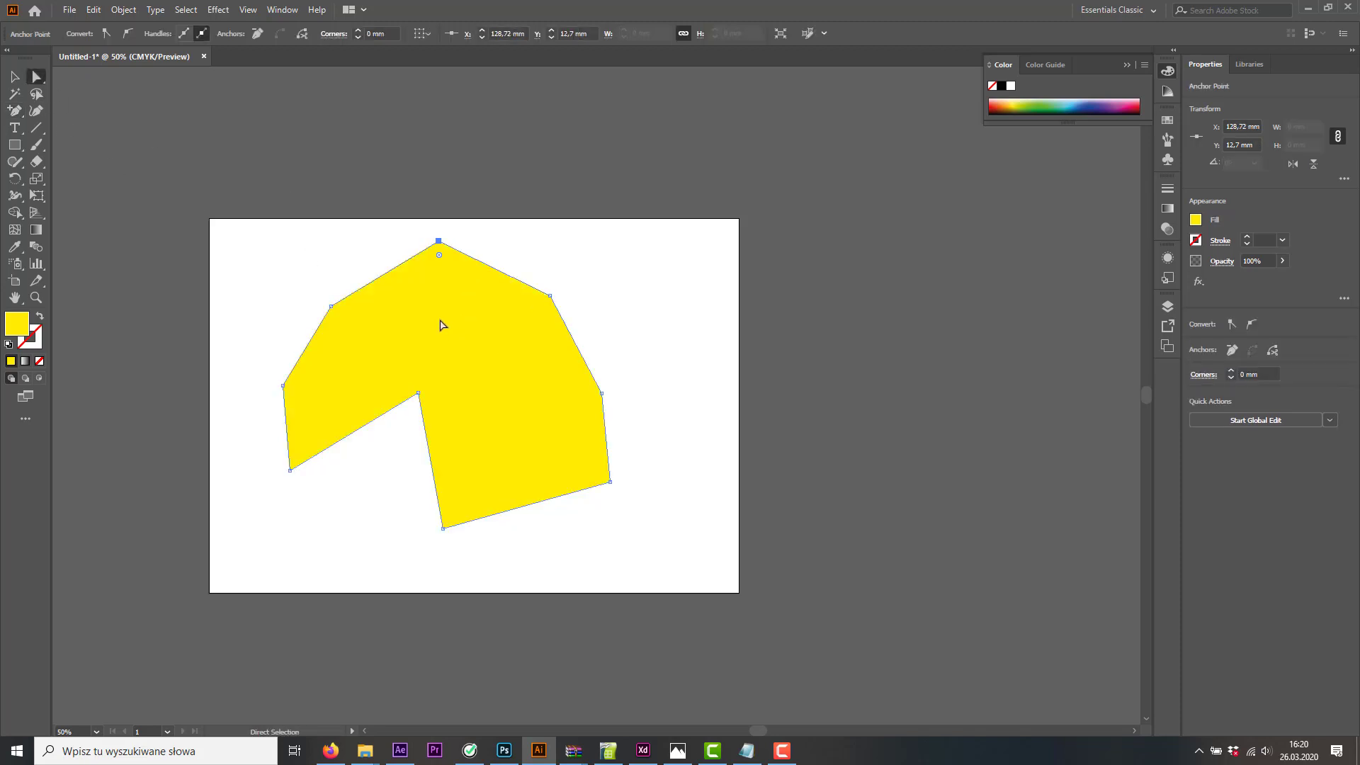
Delete the polygon's peak anchor, inner notch anchor and lowest anchor with the Delete Anchor Point tool
left_click(15, 110)
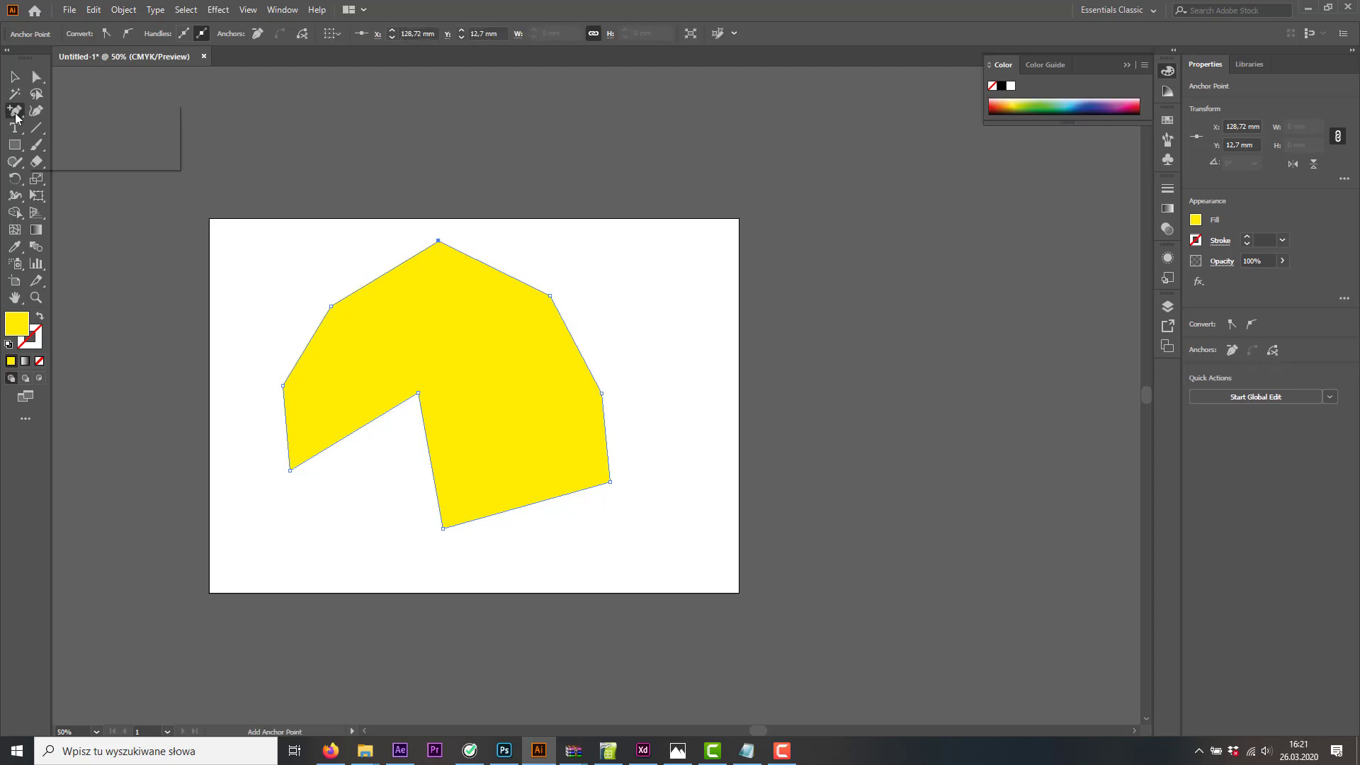
left_click(74, 149)
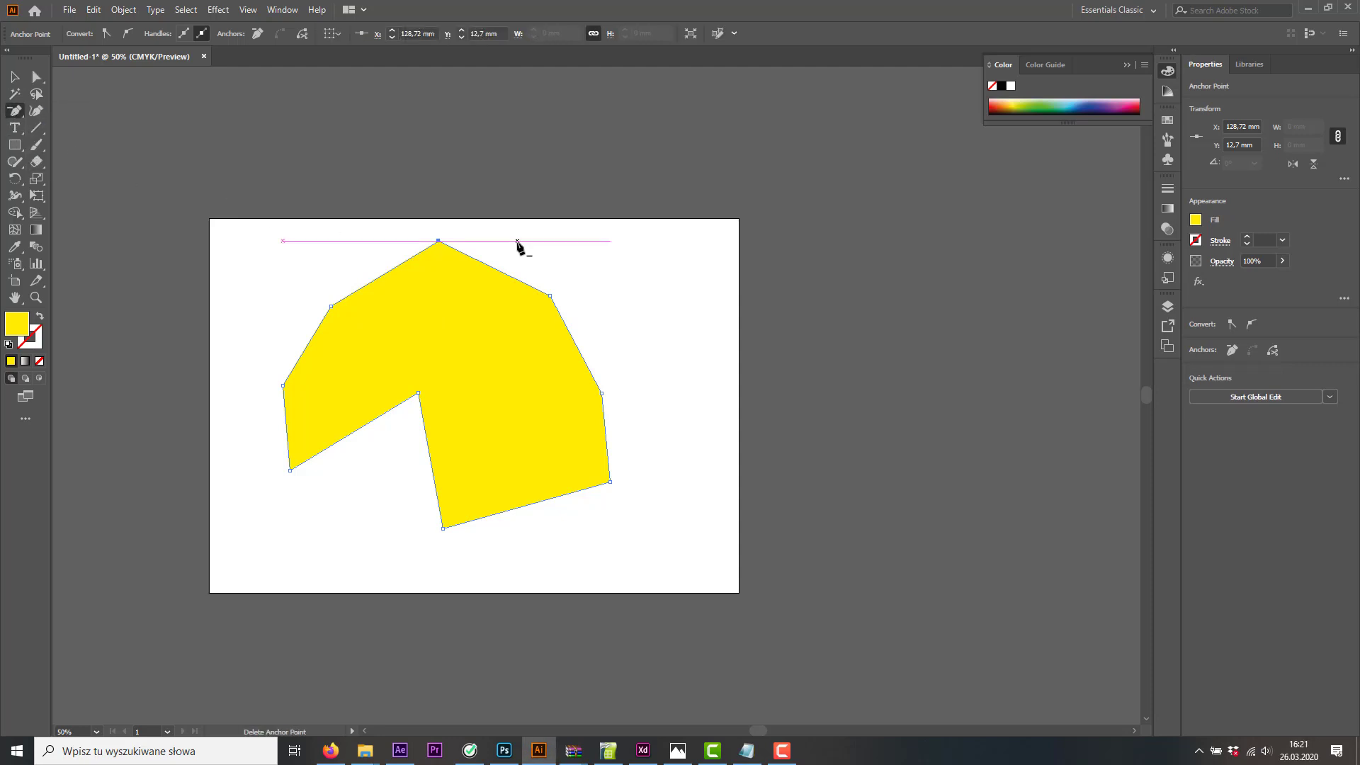
left_click(438, 241)
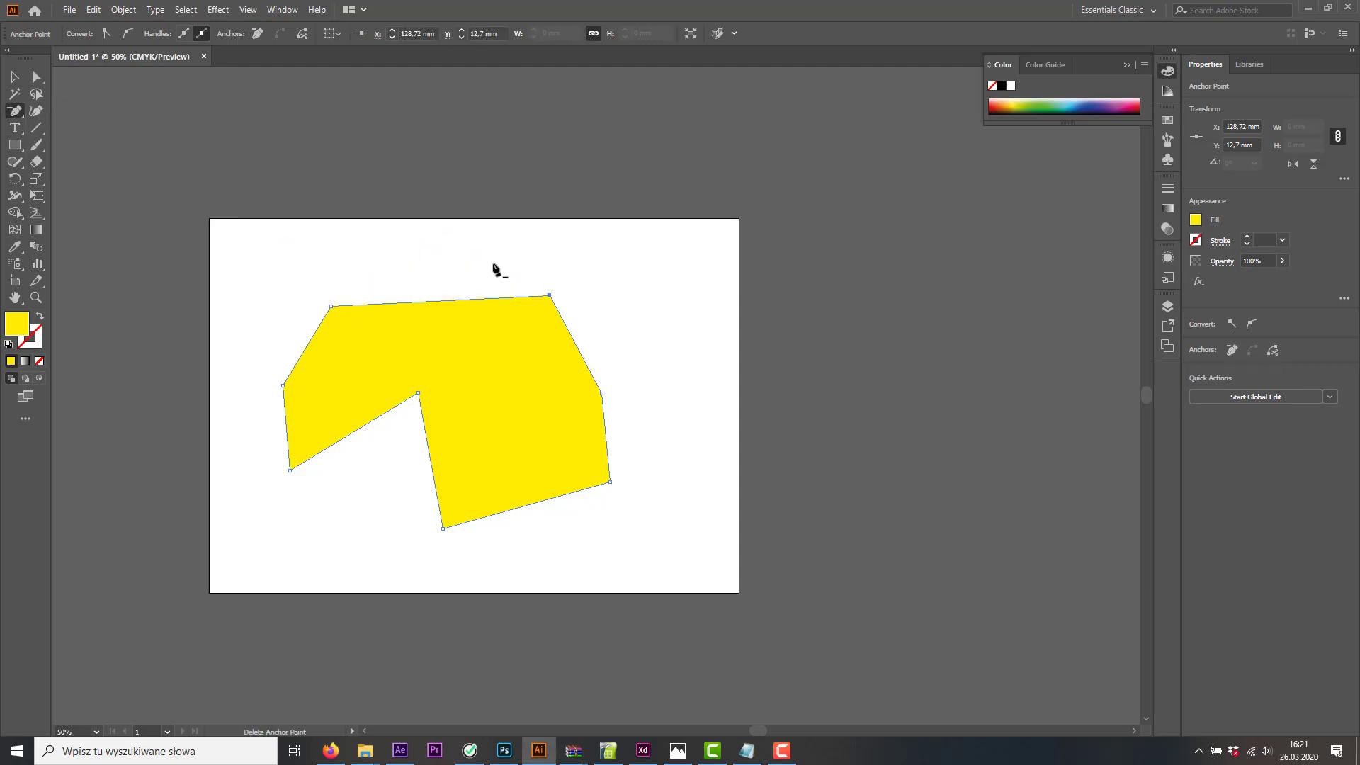
left_click(418, 393)
left_click(441, 528)
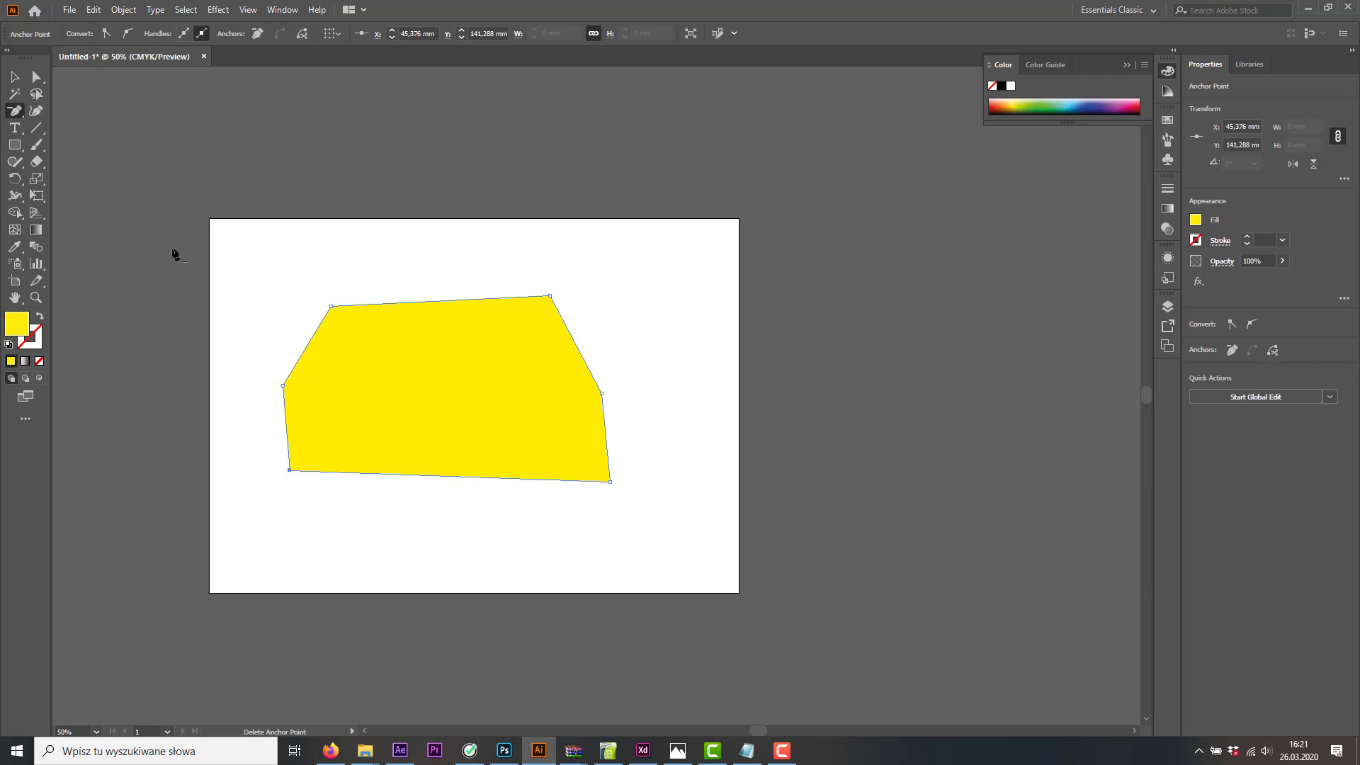
Delete the whole yellow polygon from the artboard
left_click(16, 112)
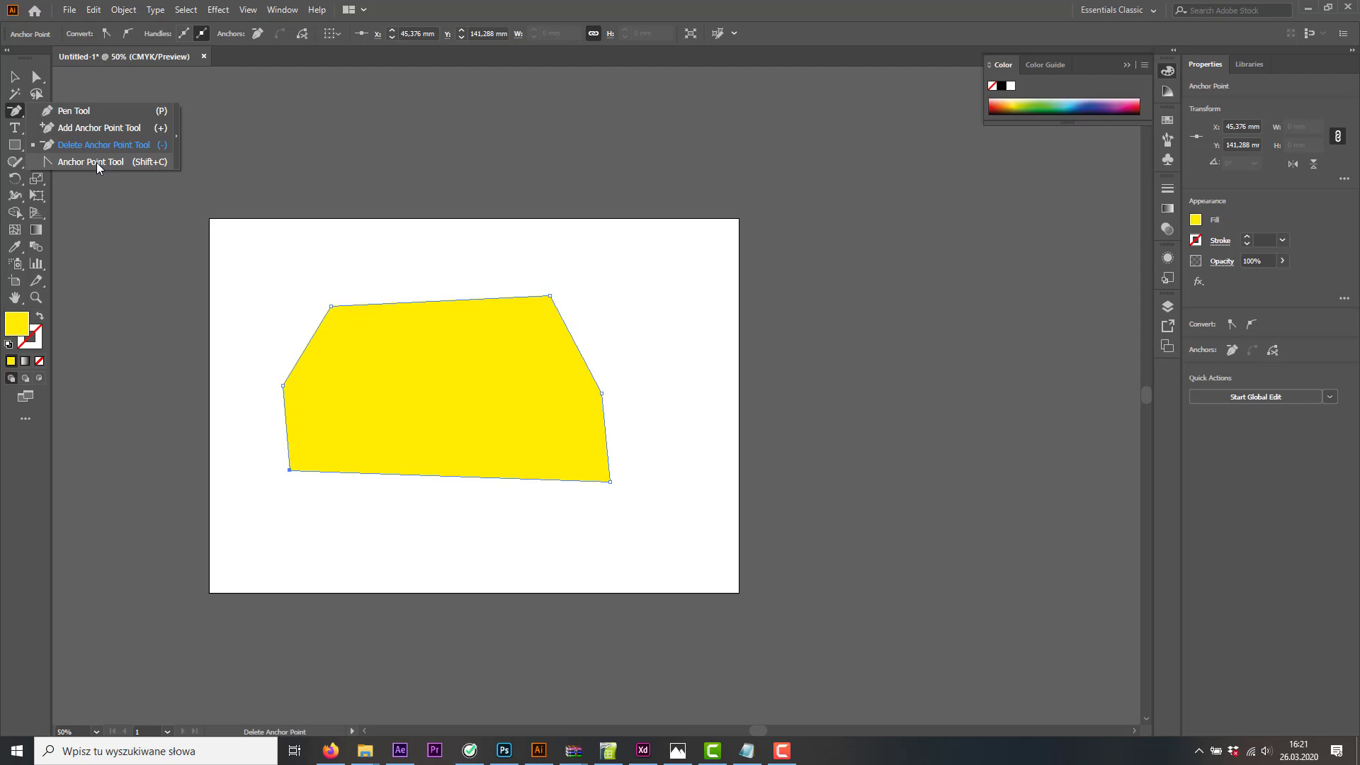
left_click(15, 76)
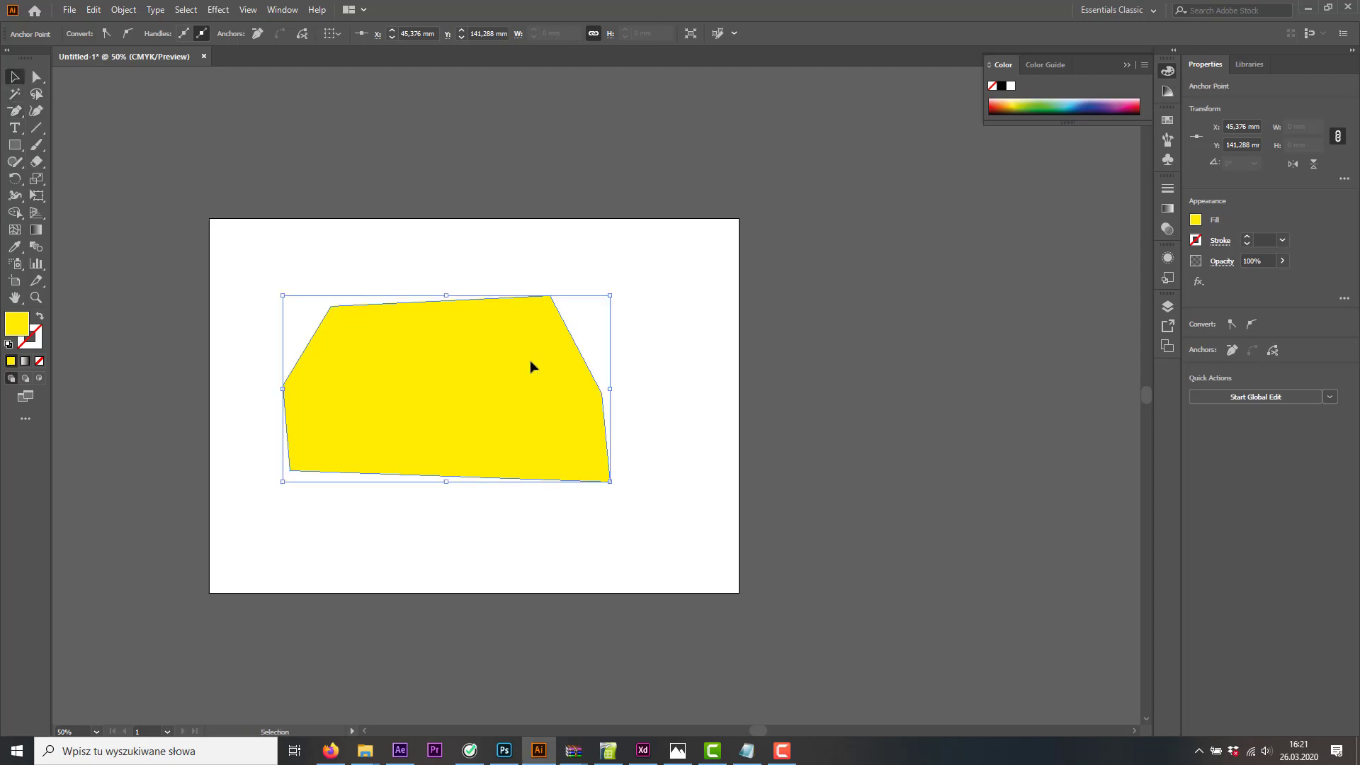
left_click(532, 366)
key("Delete")
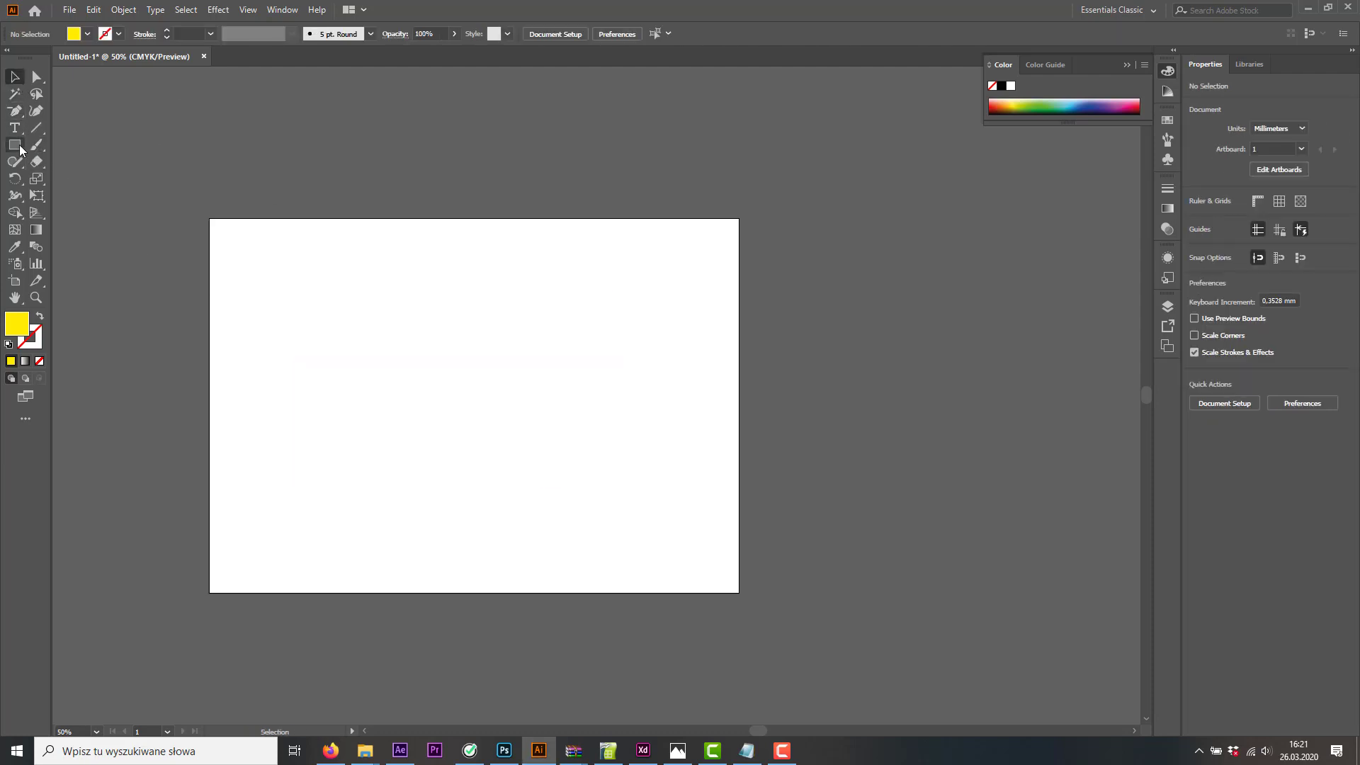
Draw a yellow square about 73 mm wide and, to its right, a yellow circle about 71 mm in diameter
left_click(15, 145)
left_click_drag(277, 291, 409, 423)
left_click_drag(24, 147, 66, 180)
left_click_drag(520, 293, 646, 420)
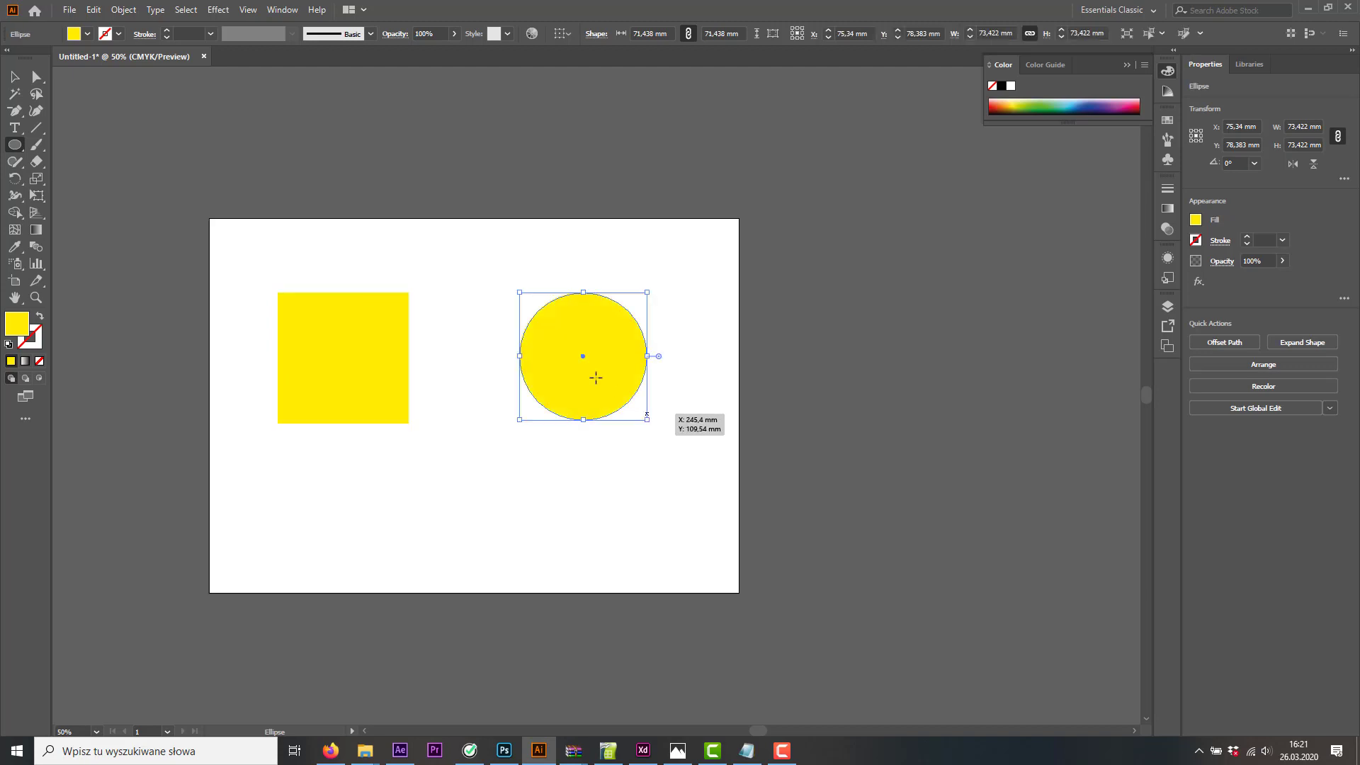
Examine the anchor points of the square and the circle with the Direct Selection tool
left_click(23, 85)
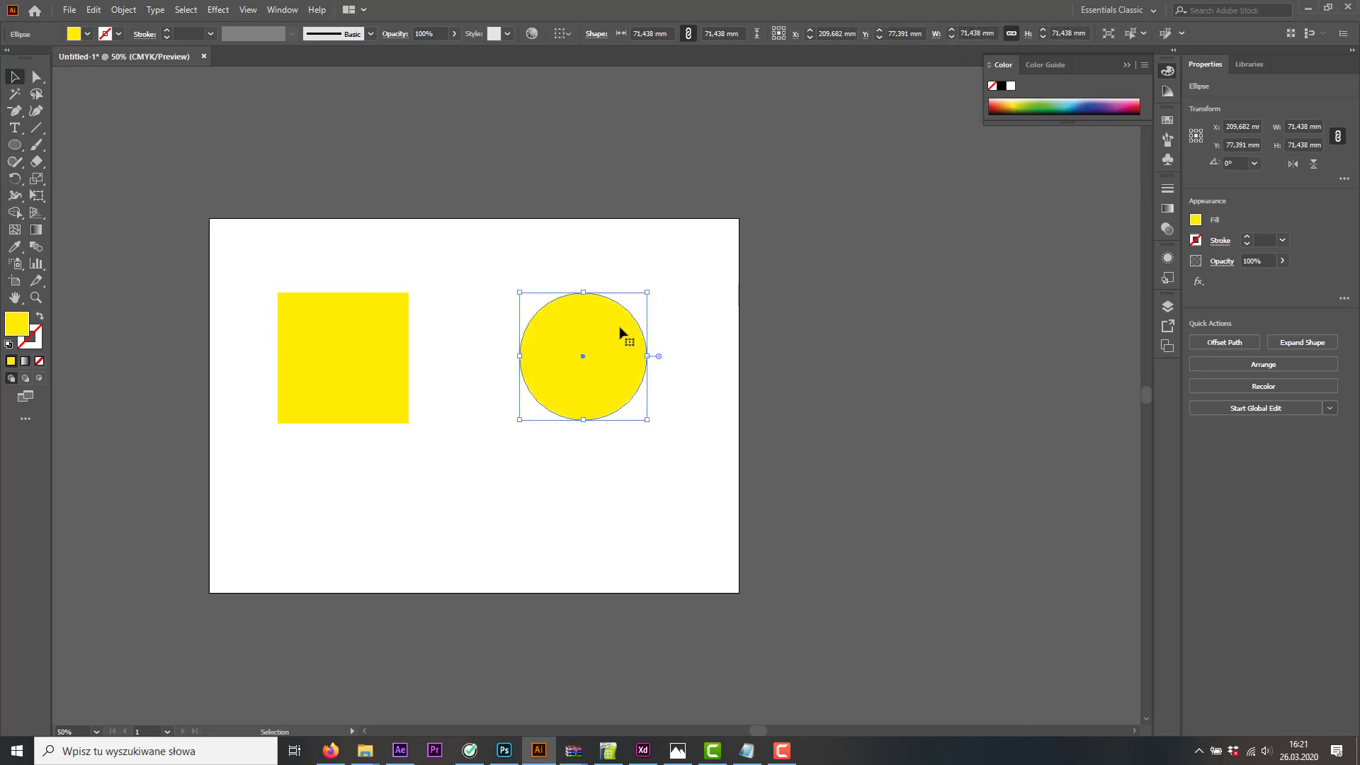
left_click(394, 330)
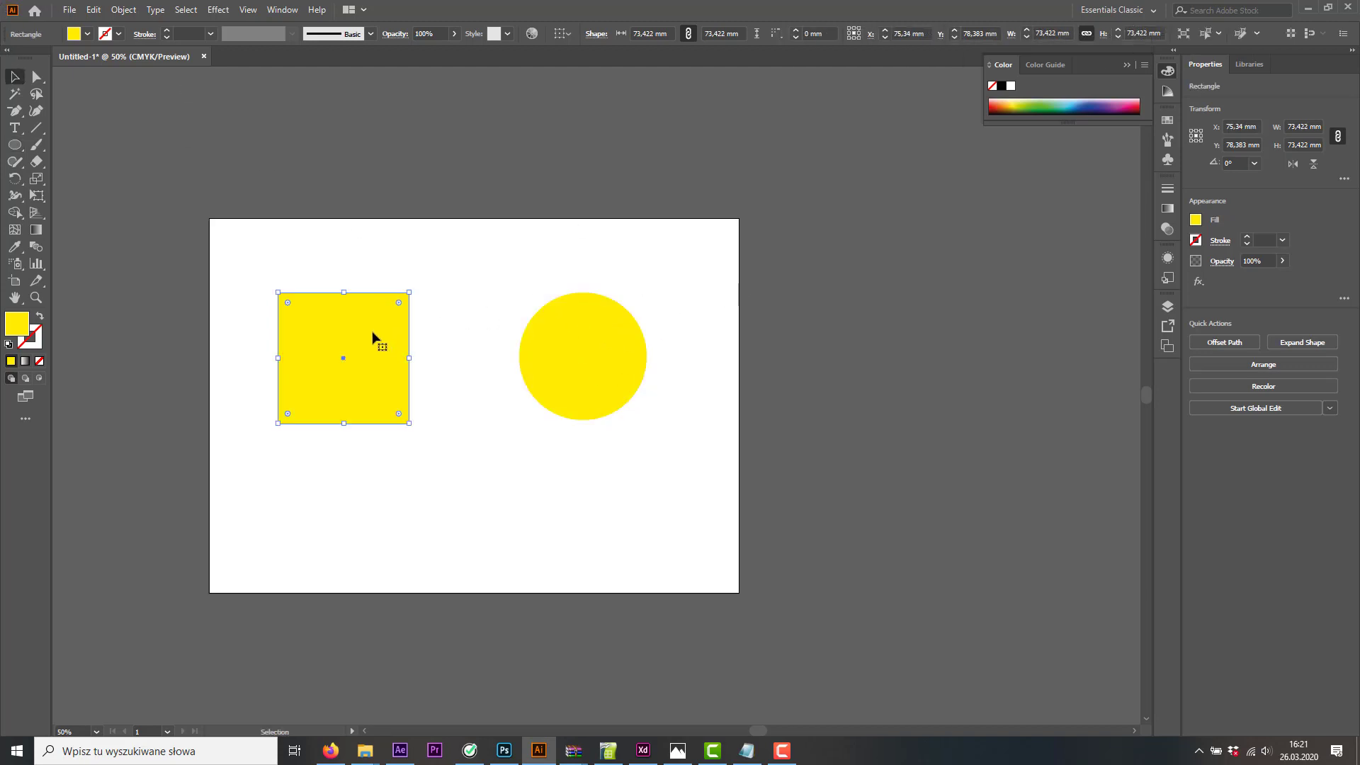
left_click(39, 79)
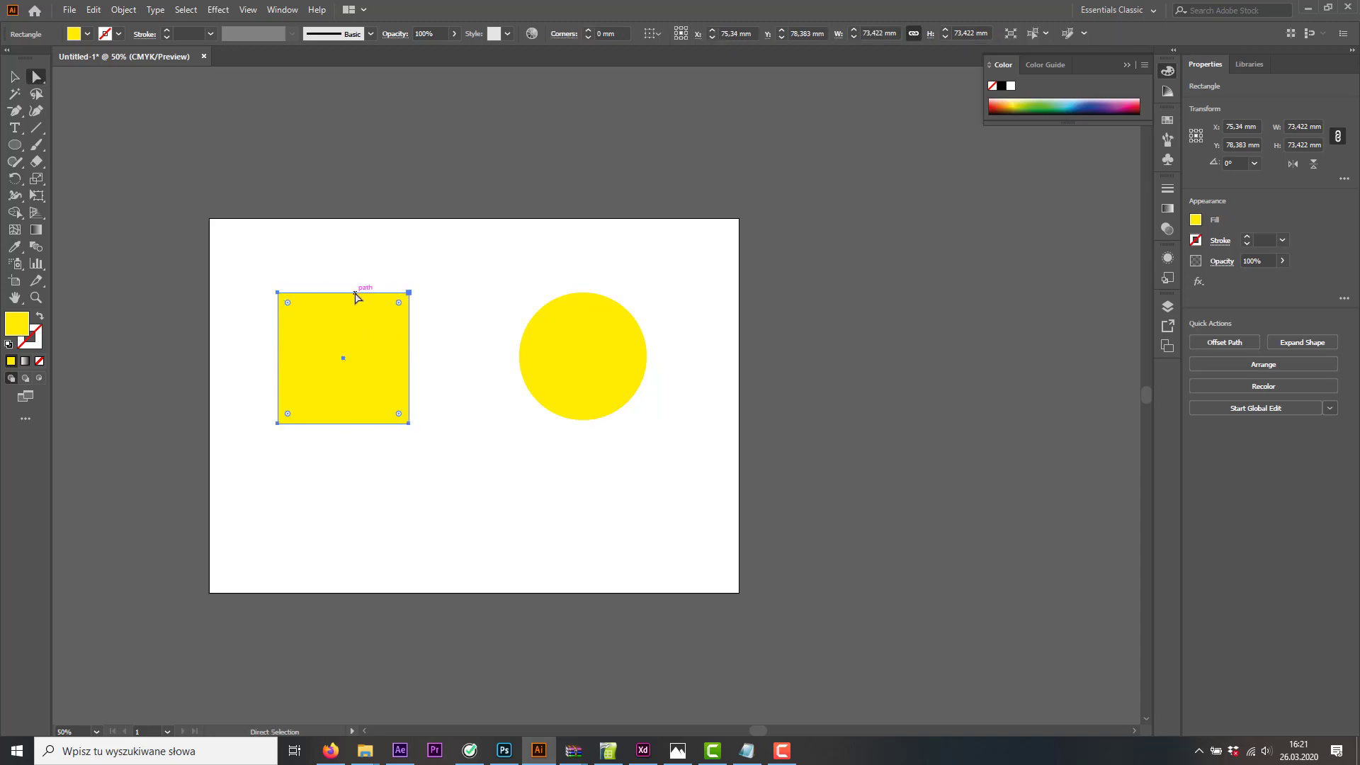
left_click(591, 304)
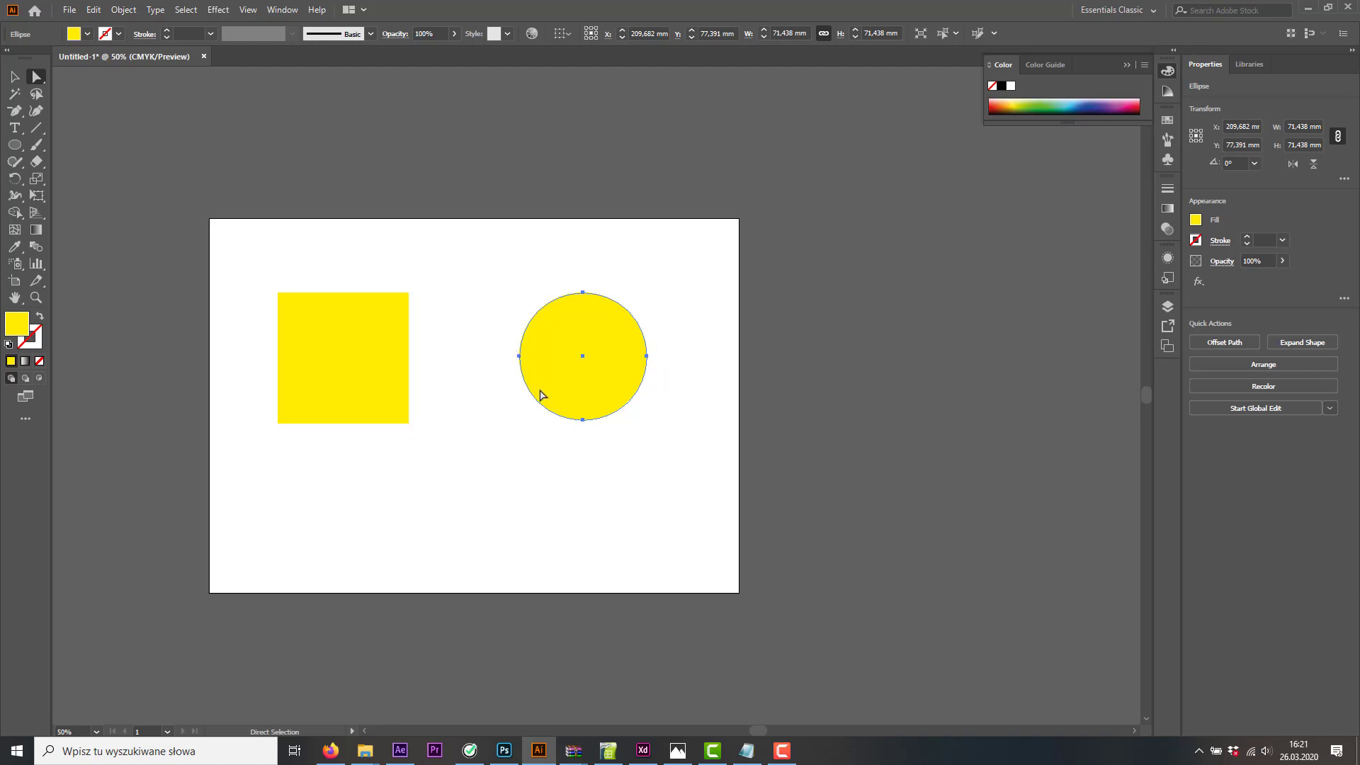
Convert the circle's four anchor points to corners with the Anchor Point tool, turning it into a diamond
left_click(19, 117)
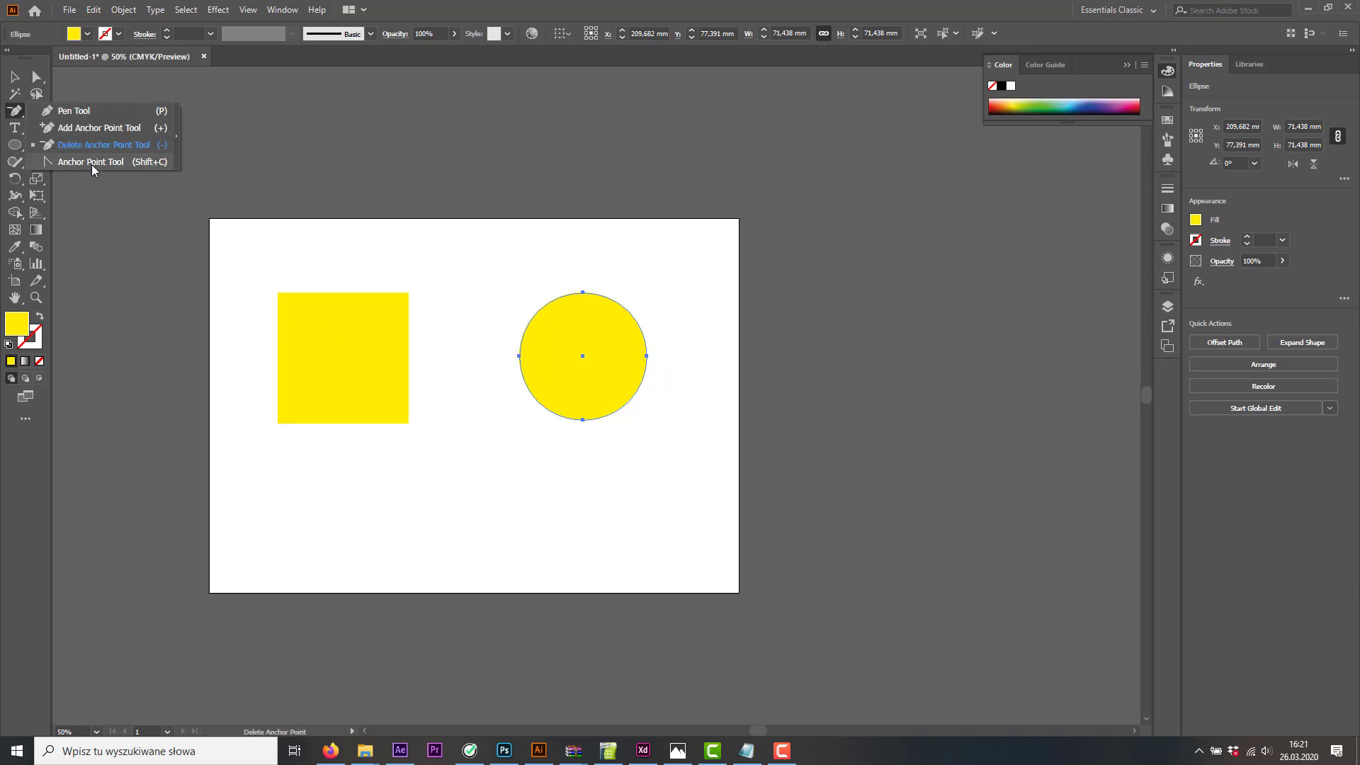
left_click(92, 162)
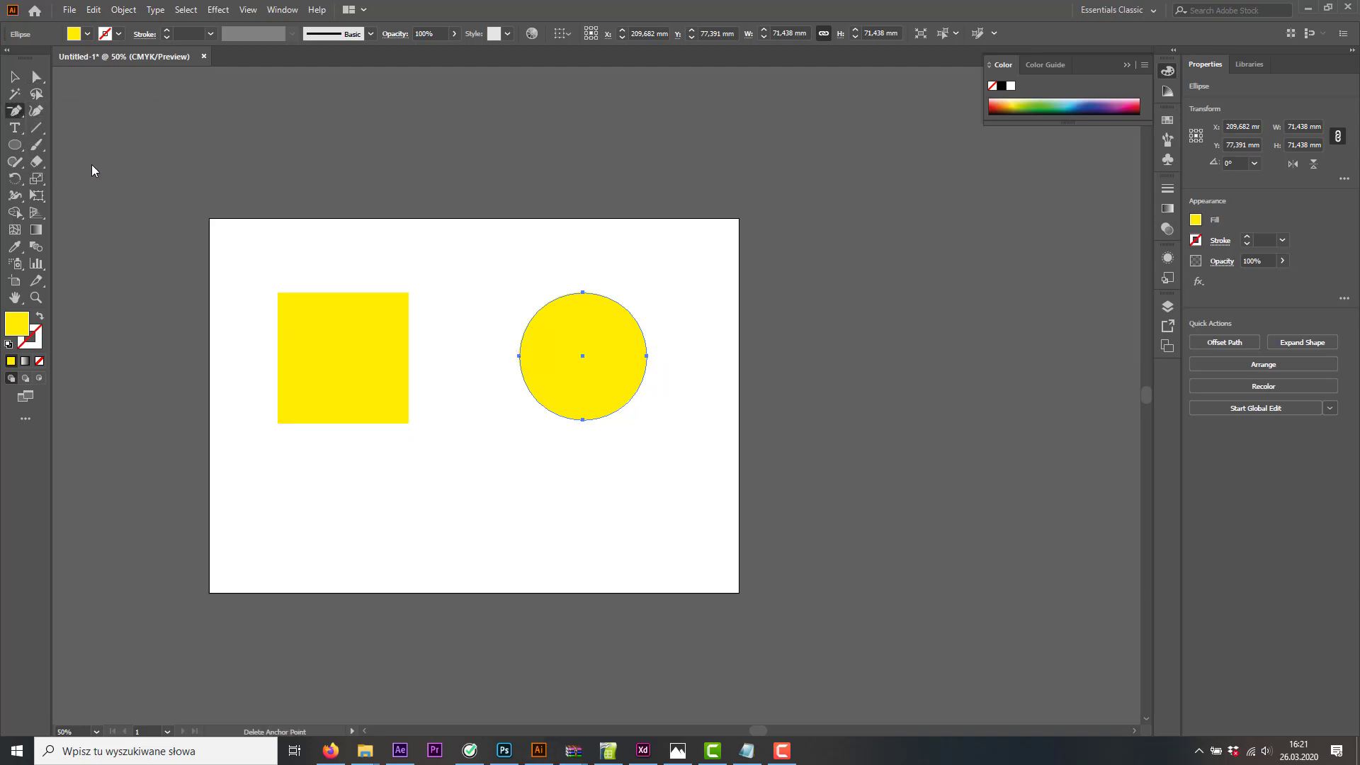
left_click(582, 293)
left_click(647, 356)
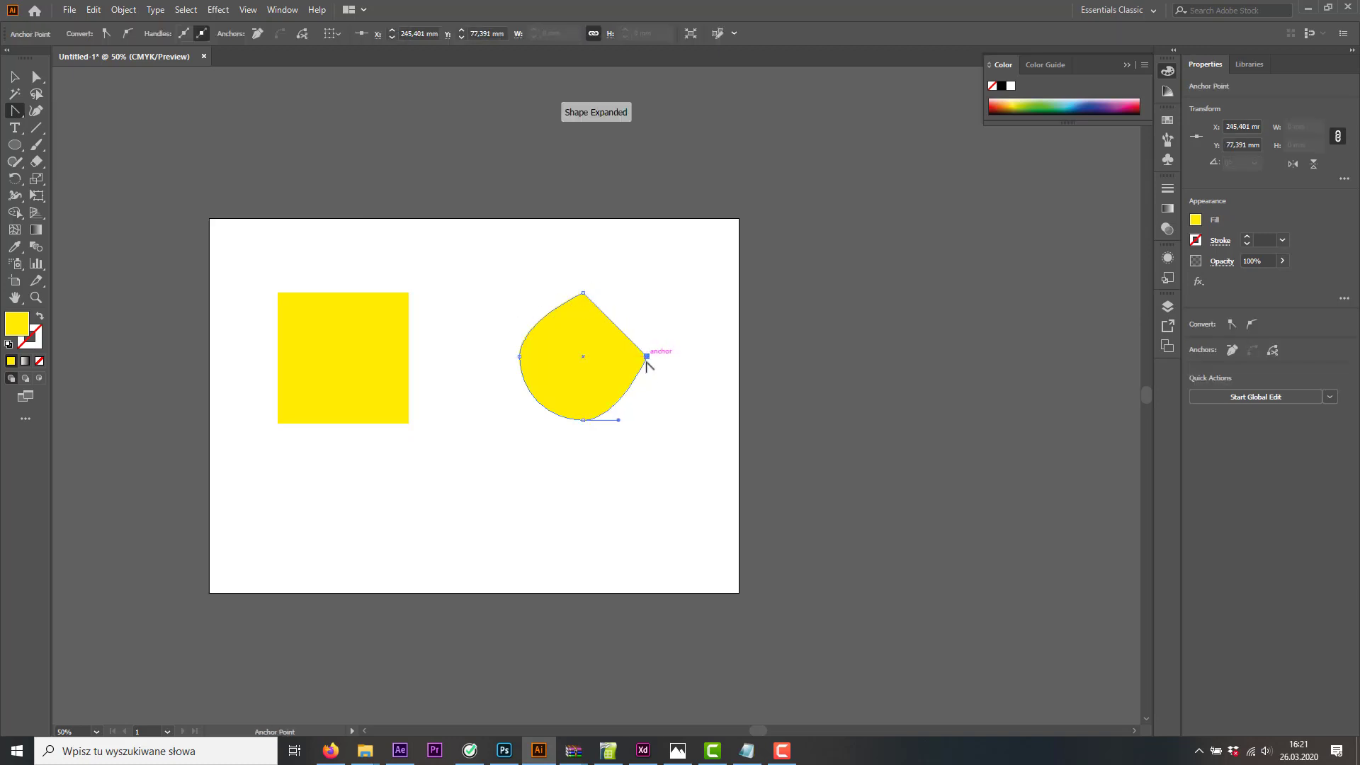
left_click(582, 421)
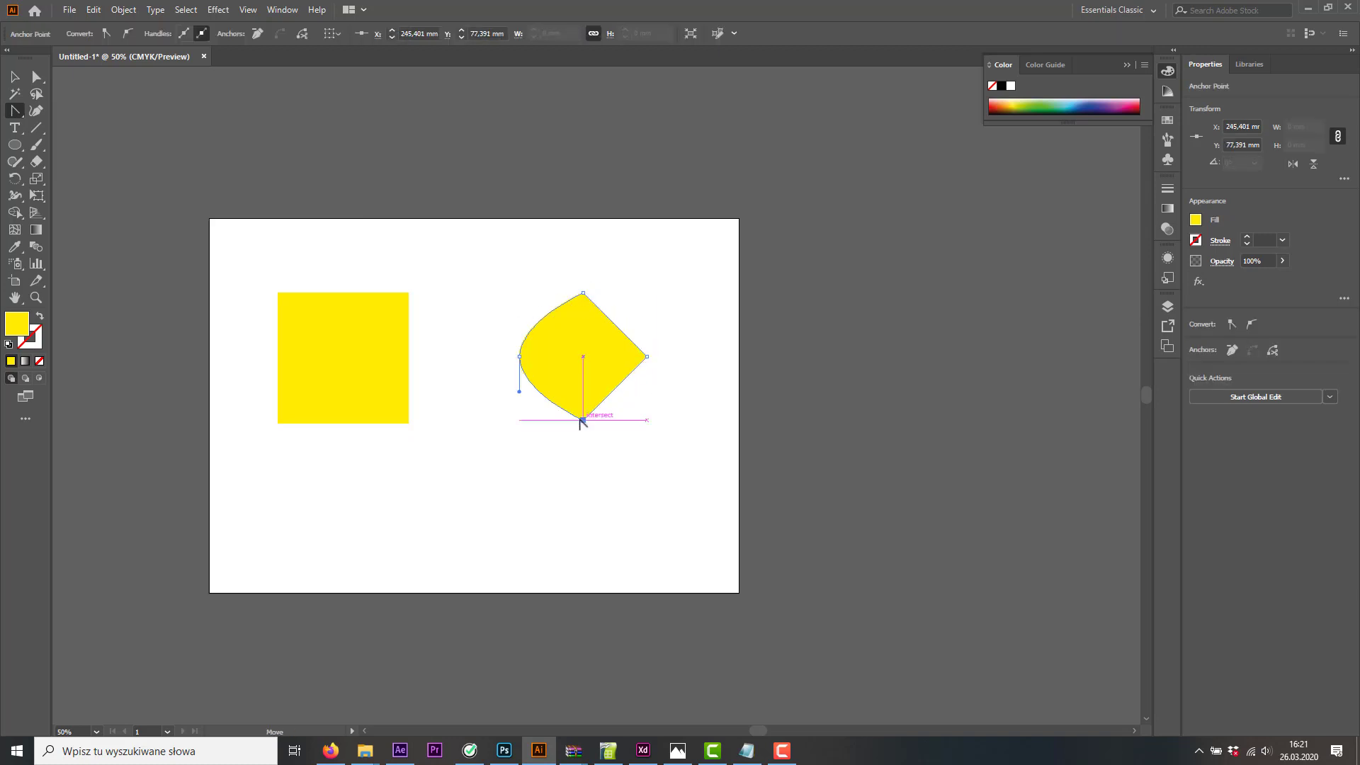
left_click(519, 356)
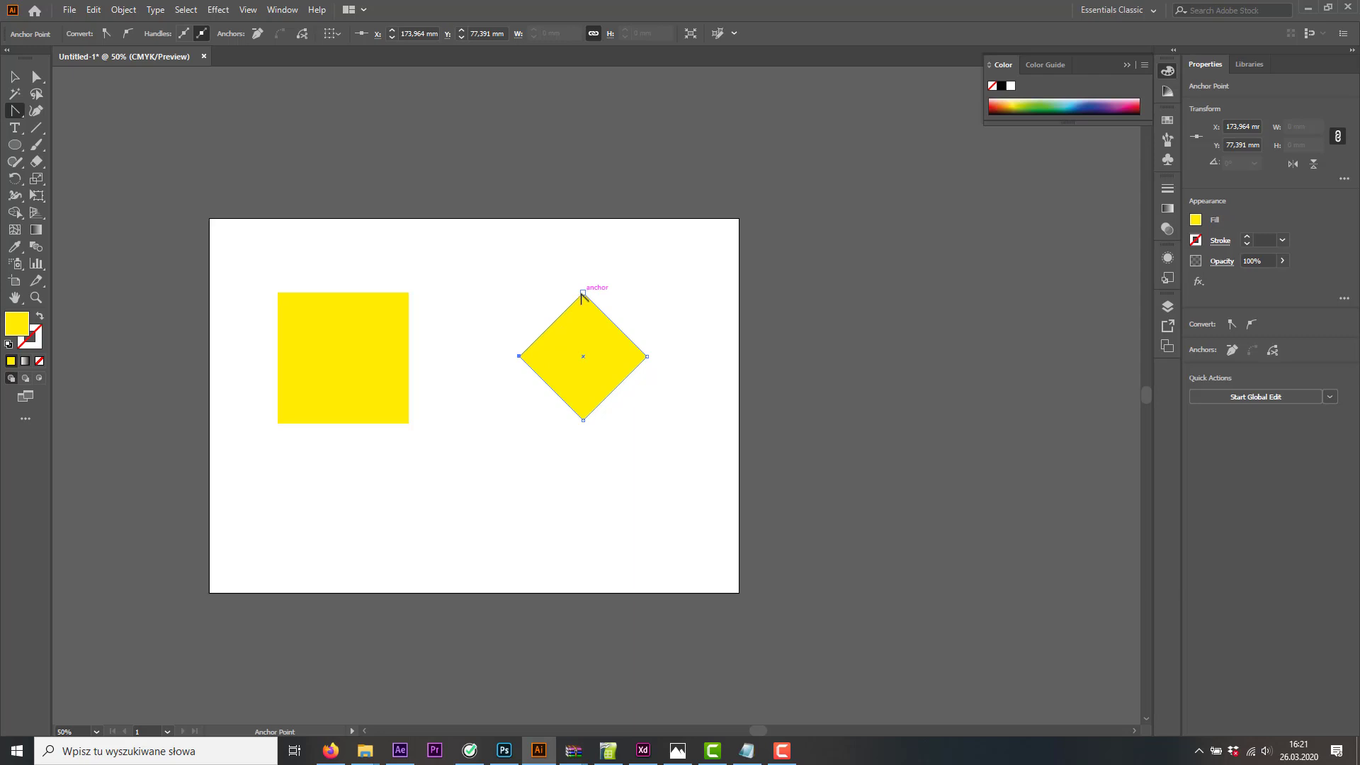
Convert the diamond's four corners back to smooth points by pulling out their handles, rounding the shape into a circle
left_click_drag(582, 292, 624, 292)
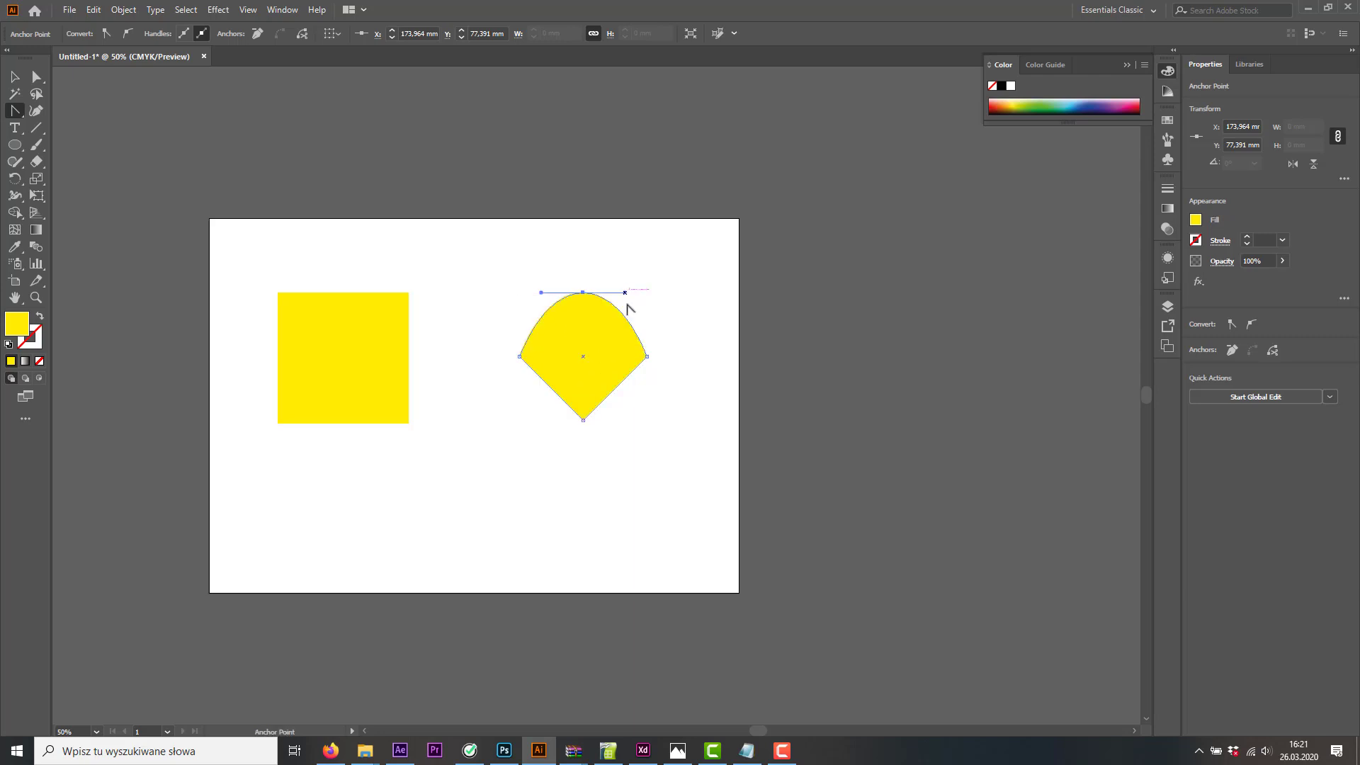
left_click_drag(646, 356, 545, 421)
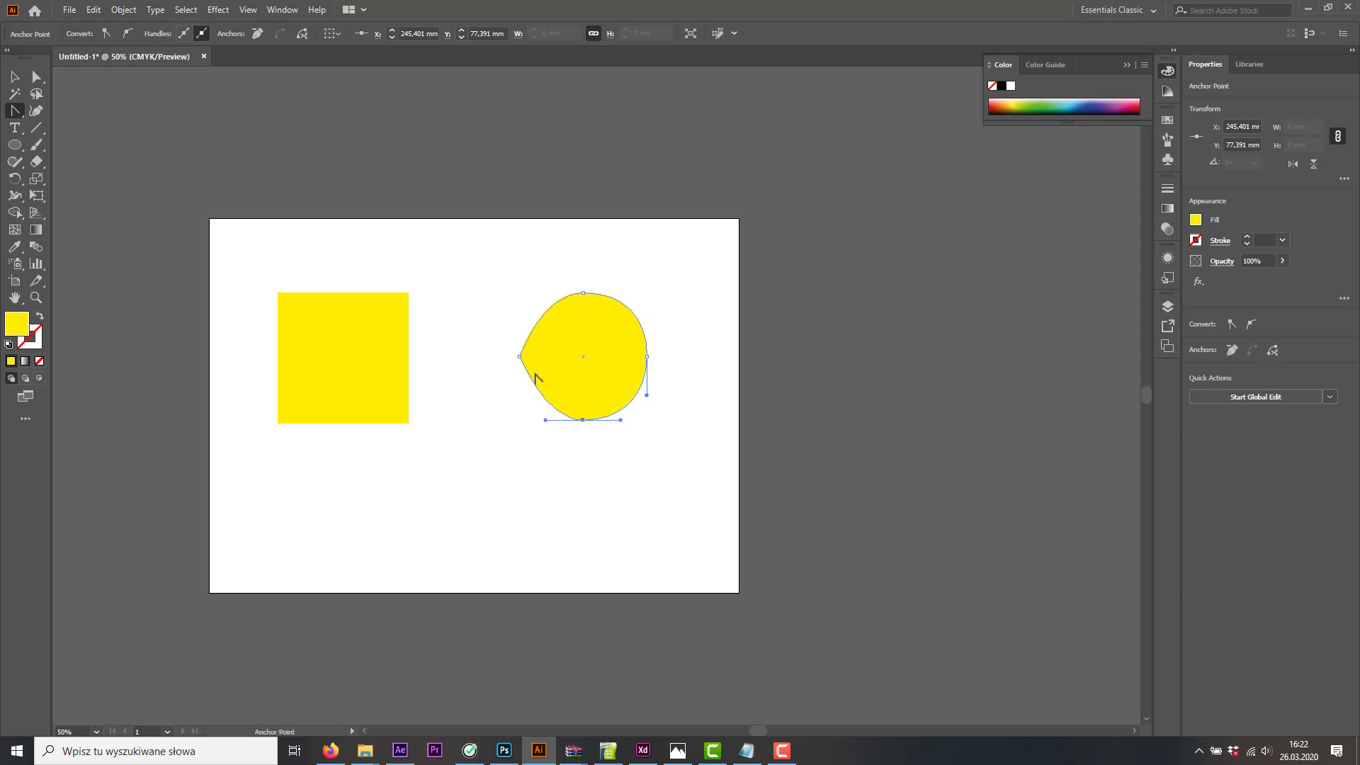
left_click(519, 357)
left_click_drag(519, 357, 519, 325)
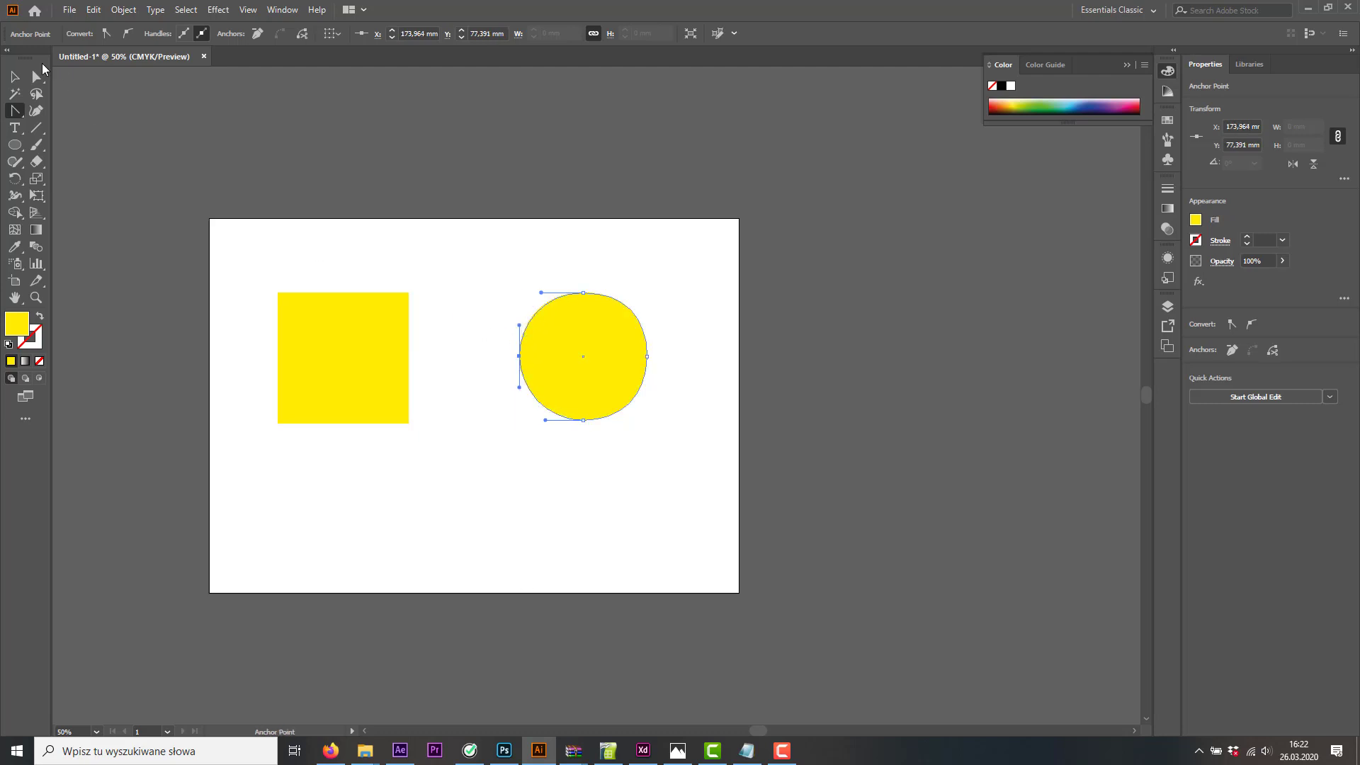
Raise the two handles of the round shape's top anchor independently with Direct Selection, forming a notch between two bumps
left_click(36, 76)
left_click(583, 293)
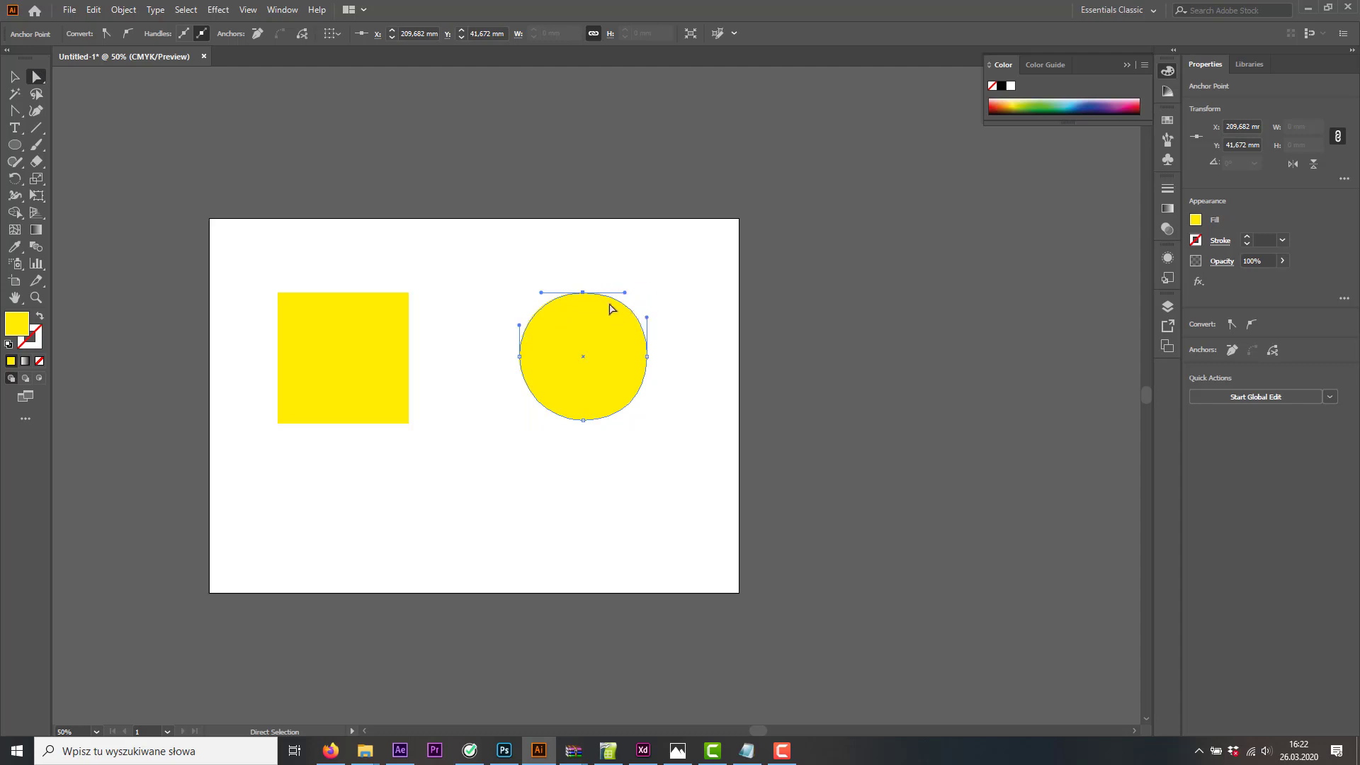
mouse_move(626, 294)
left_mouse_down()
mouse_move(626, 262)
mouse_move(628, 295)
mouse_move(622, 267)
mouse_move(607, 337)
mouse_move(585, 354)
mouse_move(625, 293)
left_mouse_up()
left_click_drag(624, 293, 628, 249)
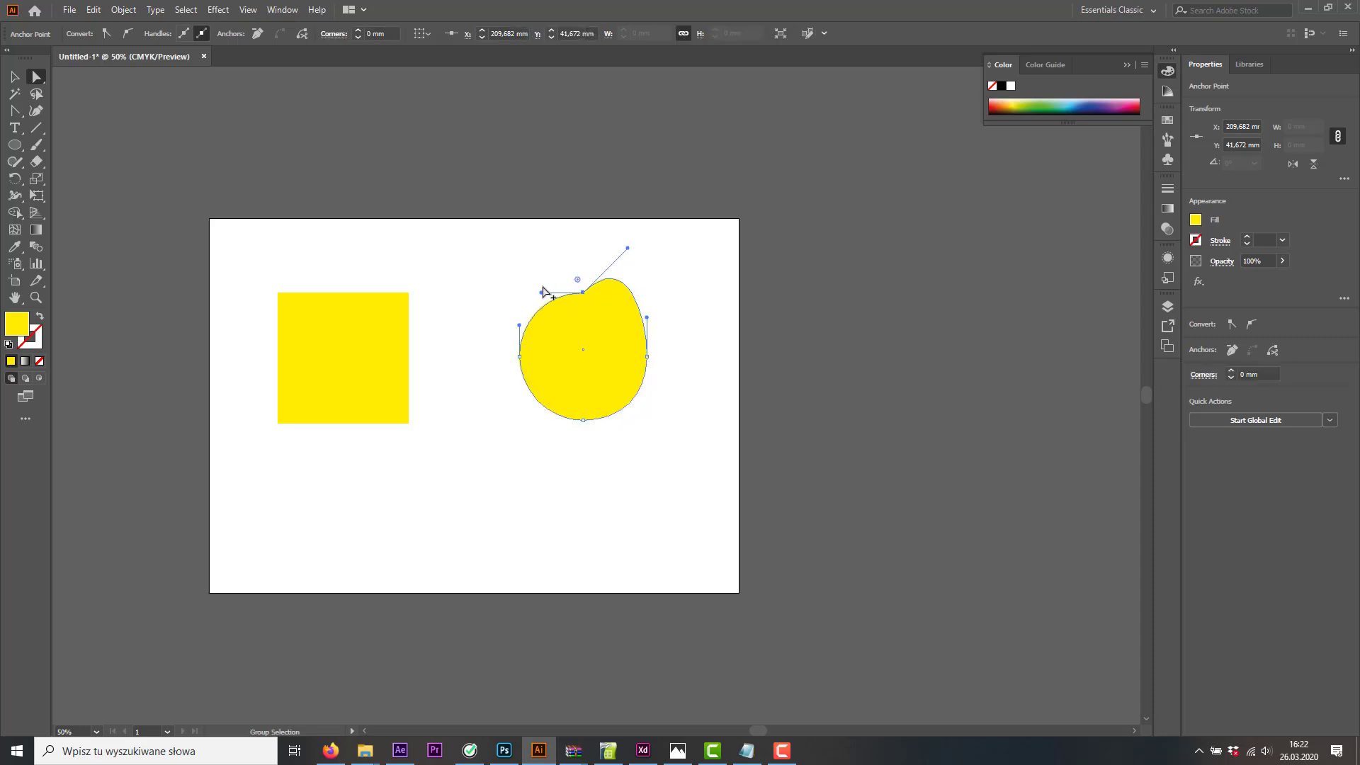
left_click_drag(540, 292, 527, 248)
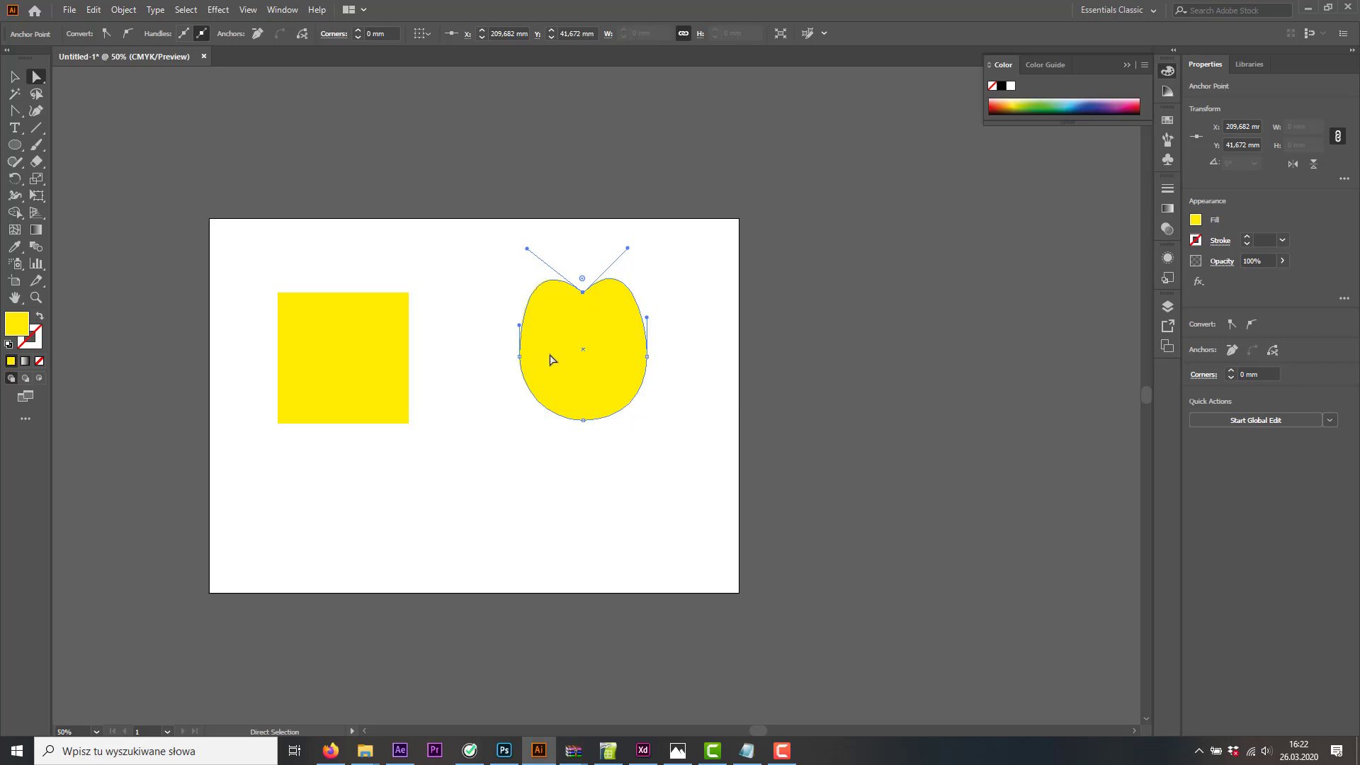
Convert the notched shape's top anchor to a smooth point and then to a corner point
left_click(17, 112)
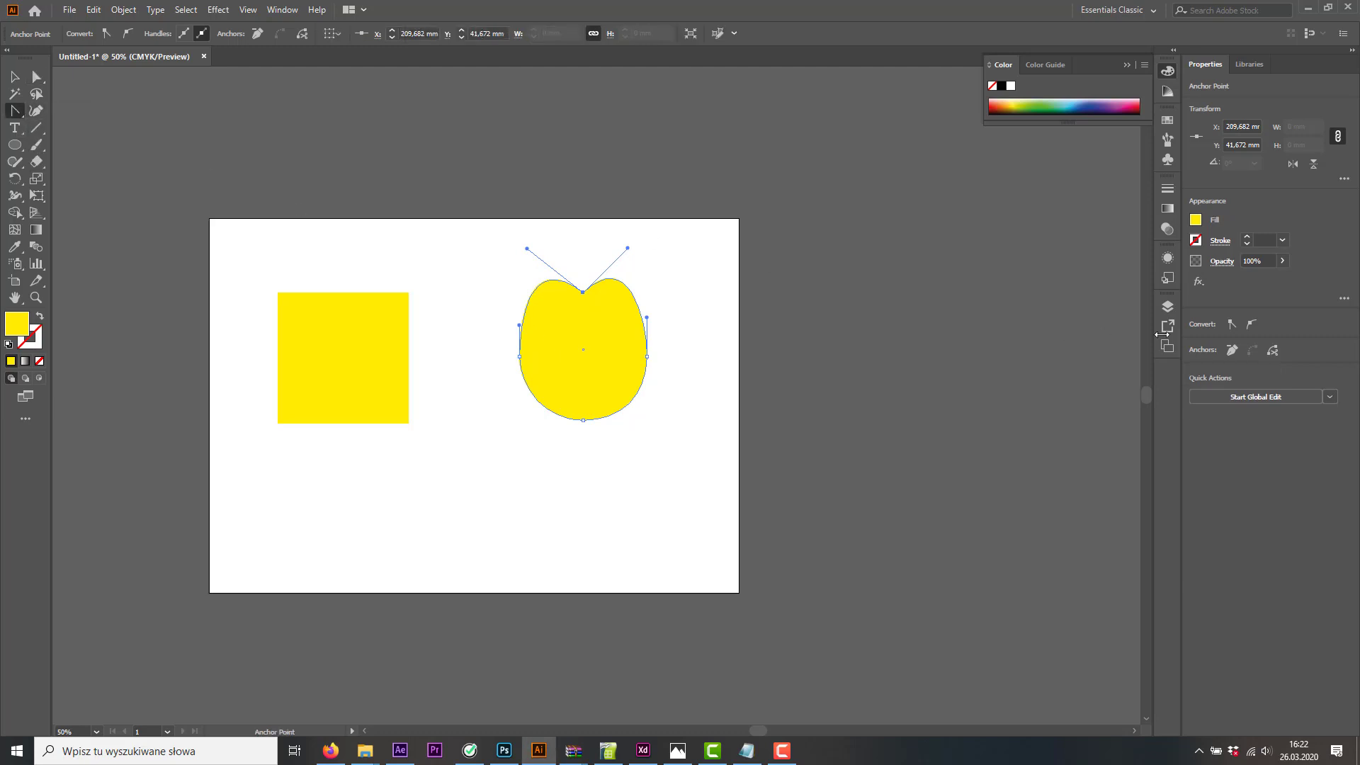
left_click(1251, 326)
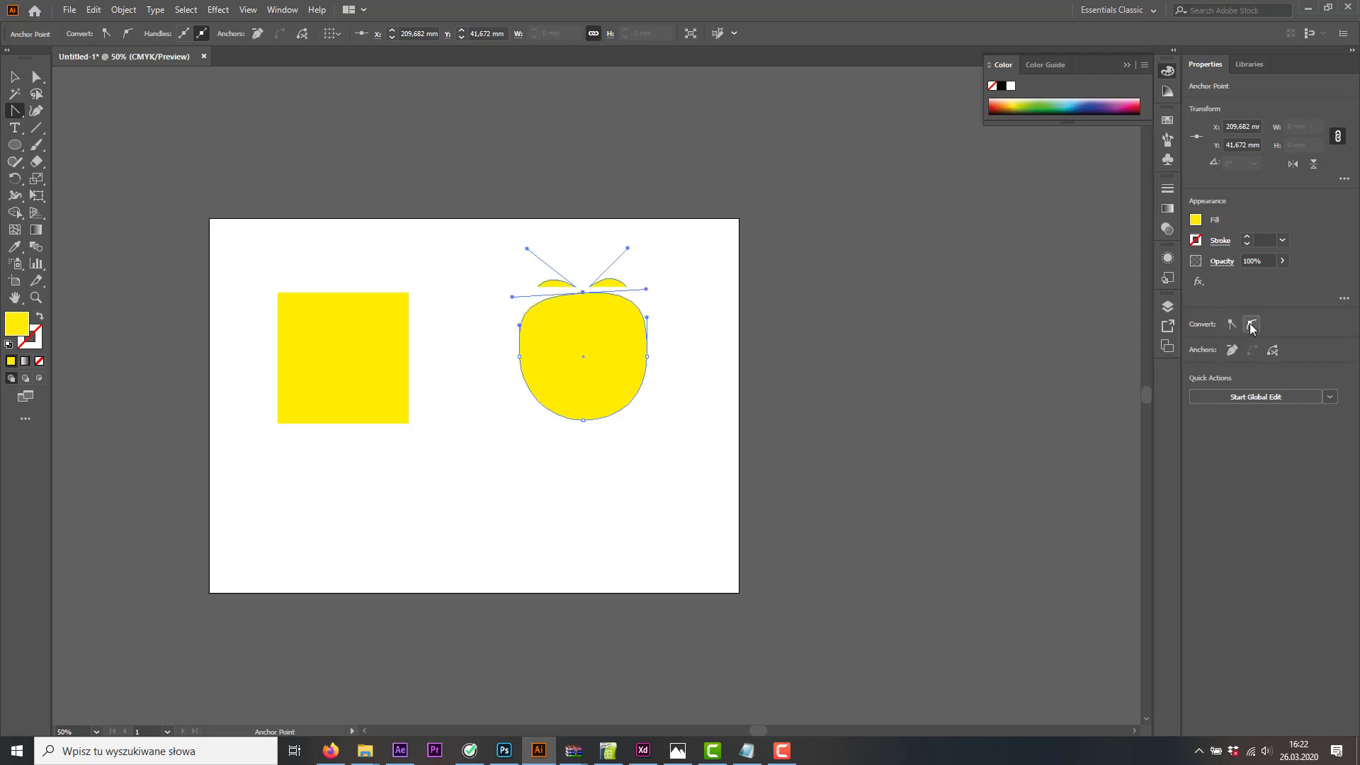
left_click(1232, 324)
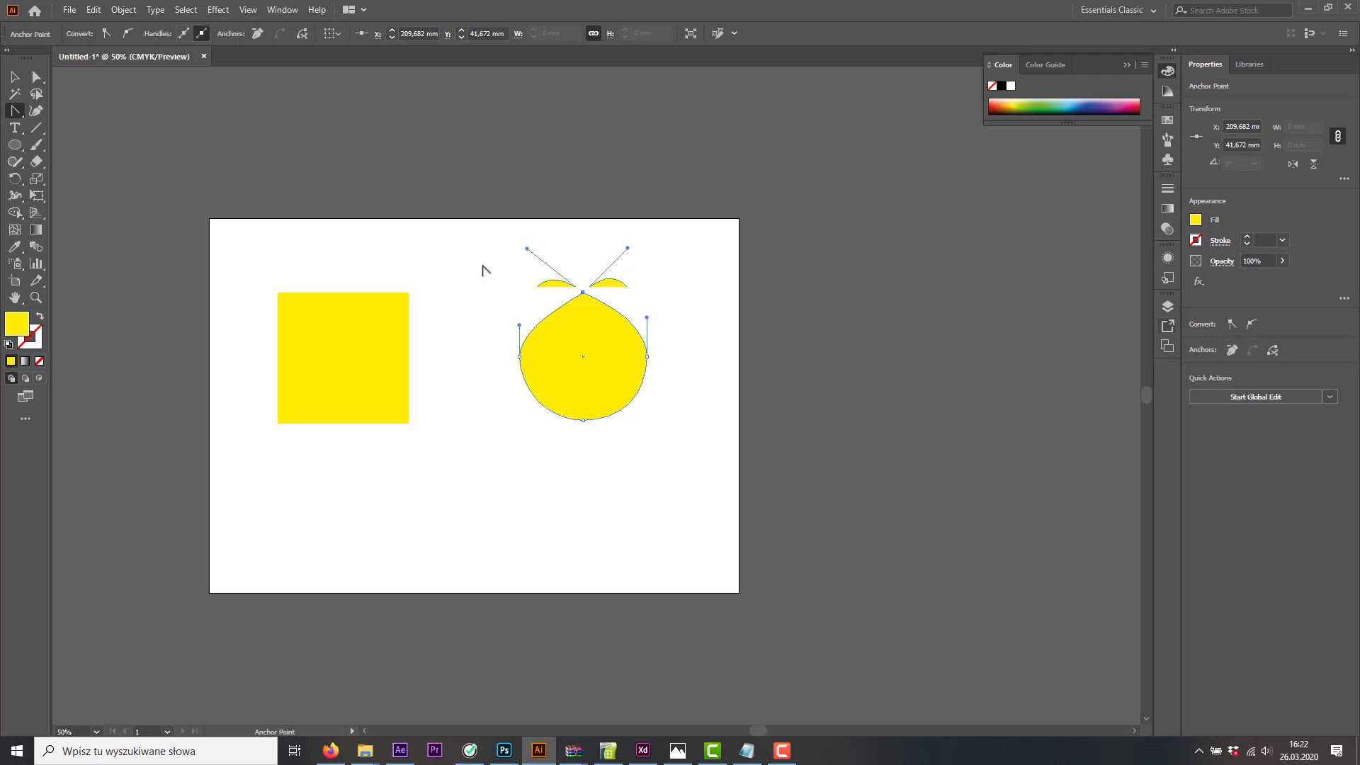
scroll(576, 299, "up", 2)
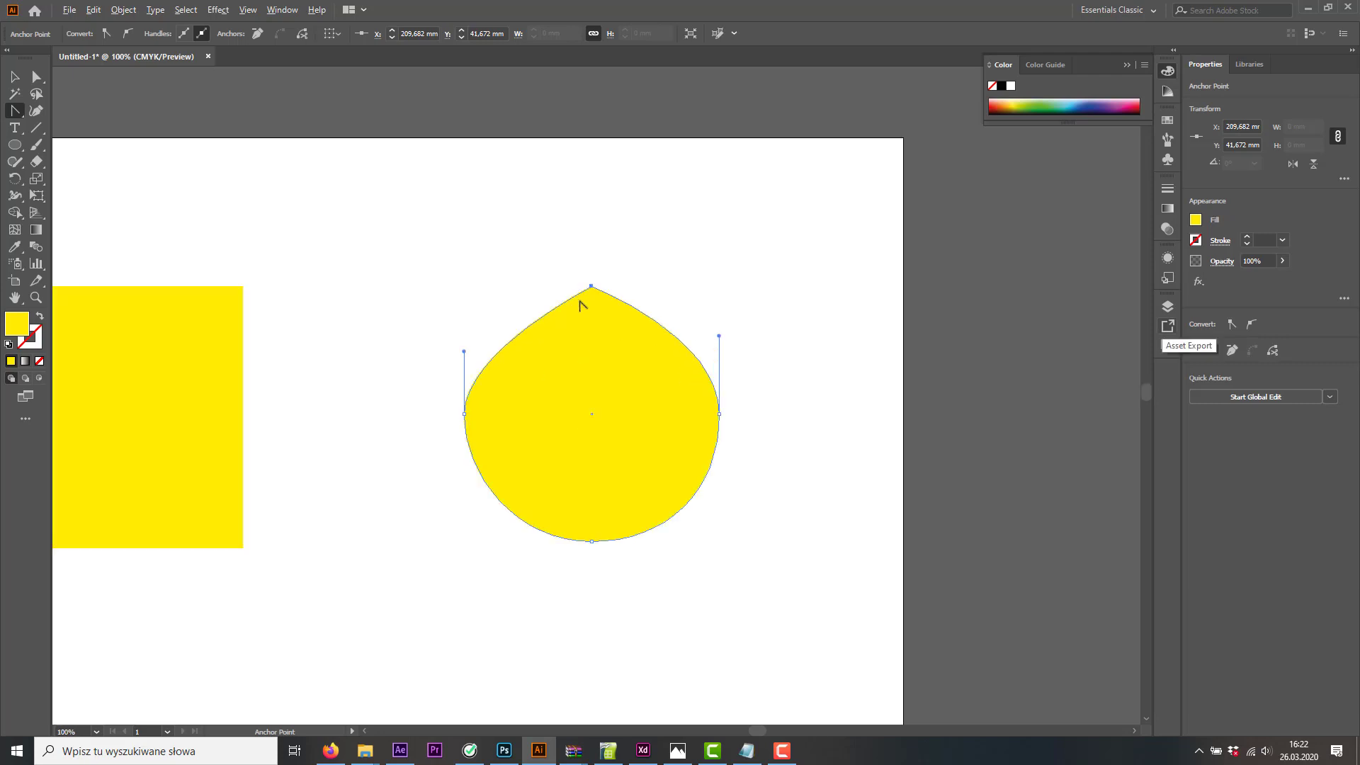
scroll(580, 304, "down", 2)
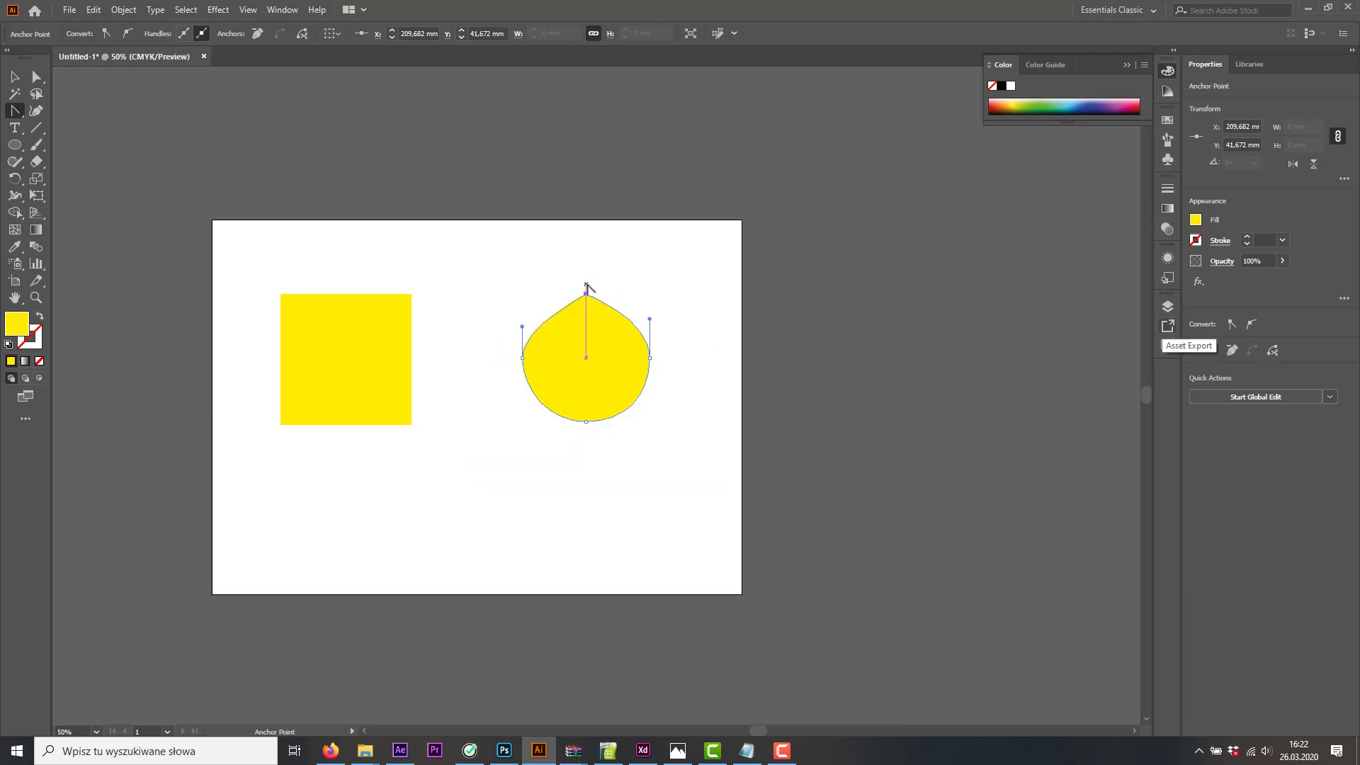
Remove the shape's top anchor point and undo the removal
left_click(37, 77)
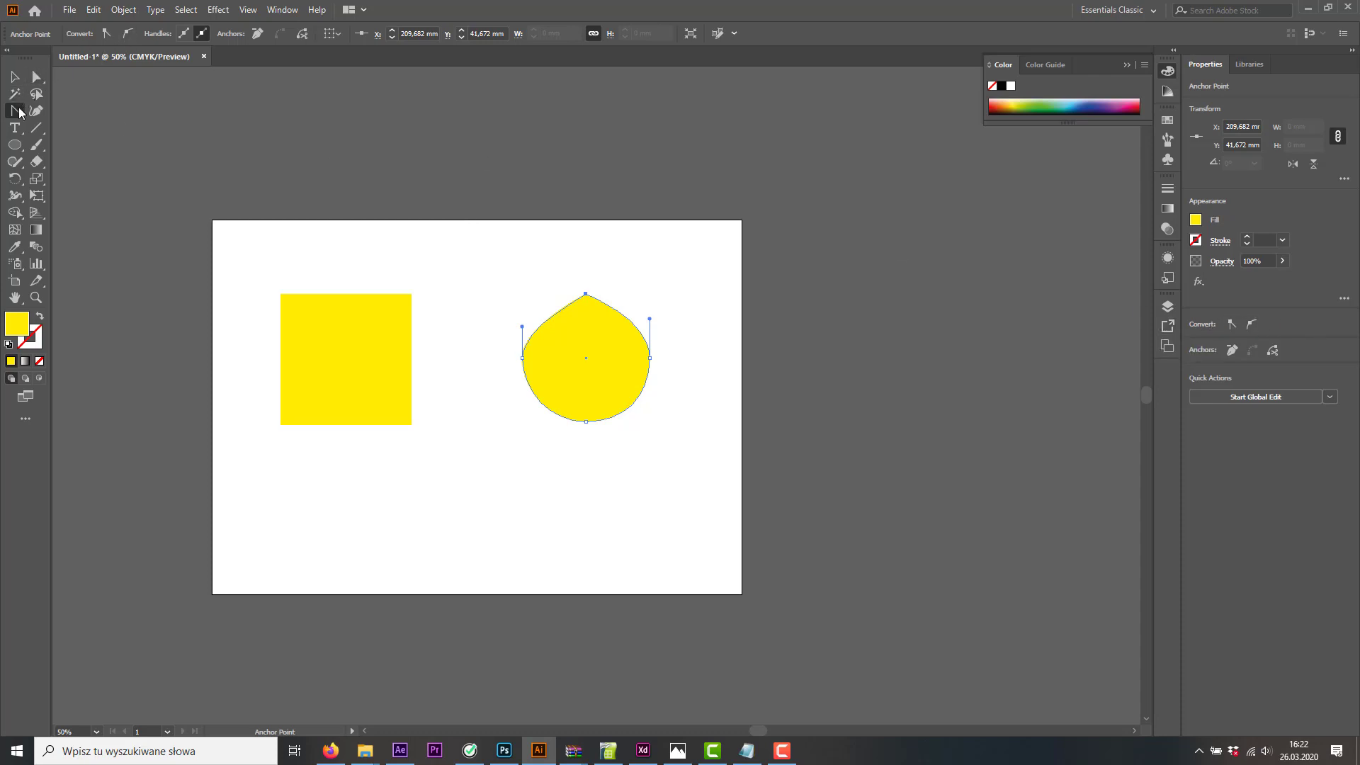
left_click(1233, 349)
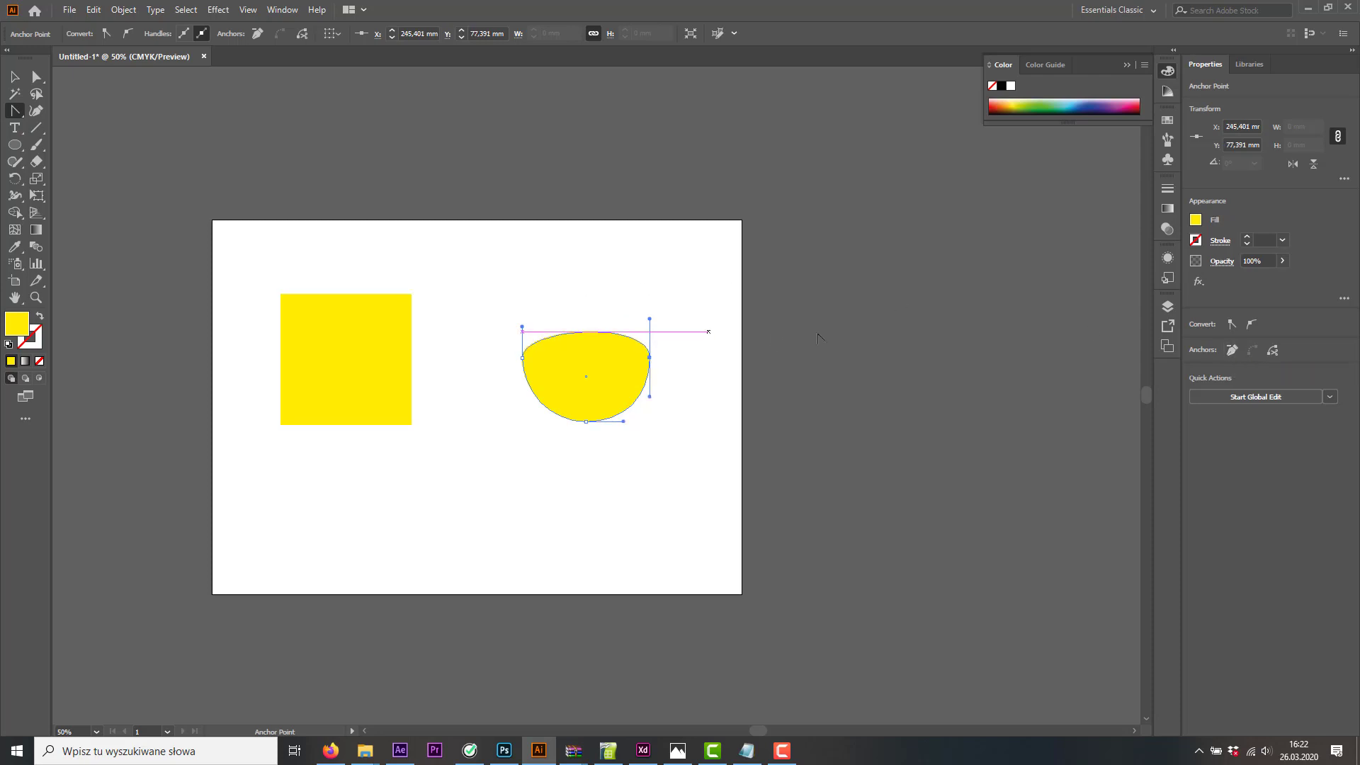
key("ctrl+z")
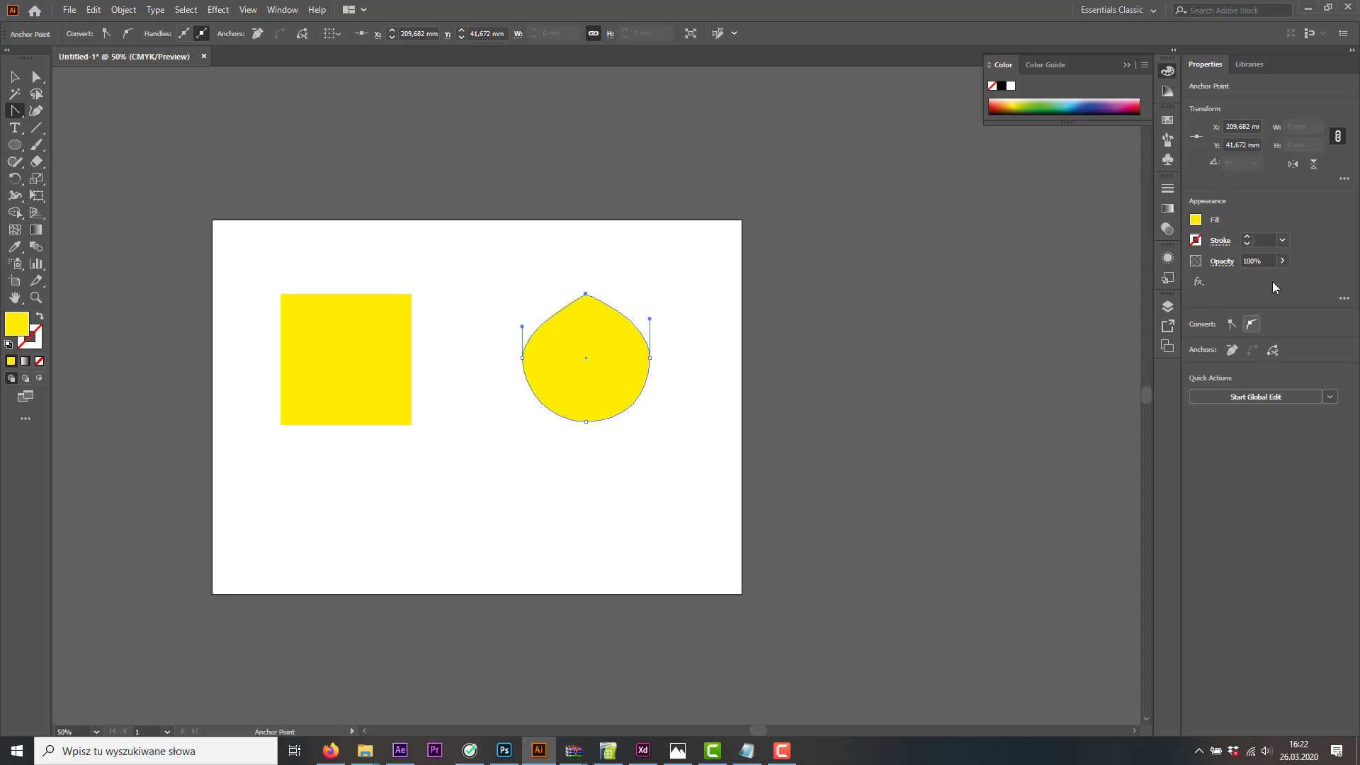
Delete the yellow square and the pointed round shape from the artboard
left_click(14, 78)
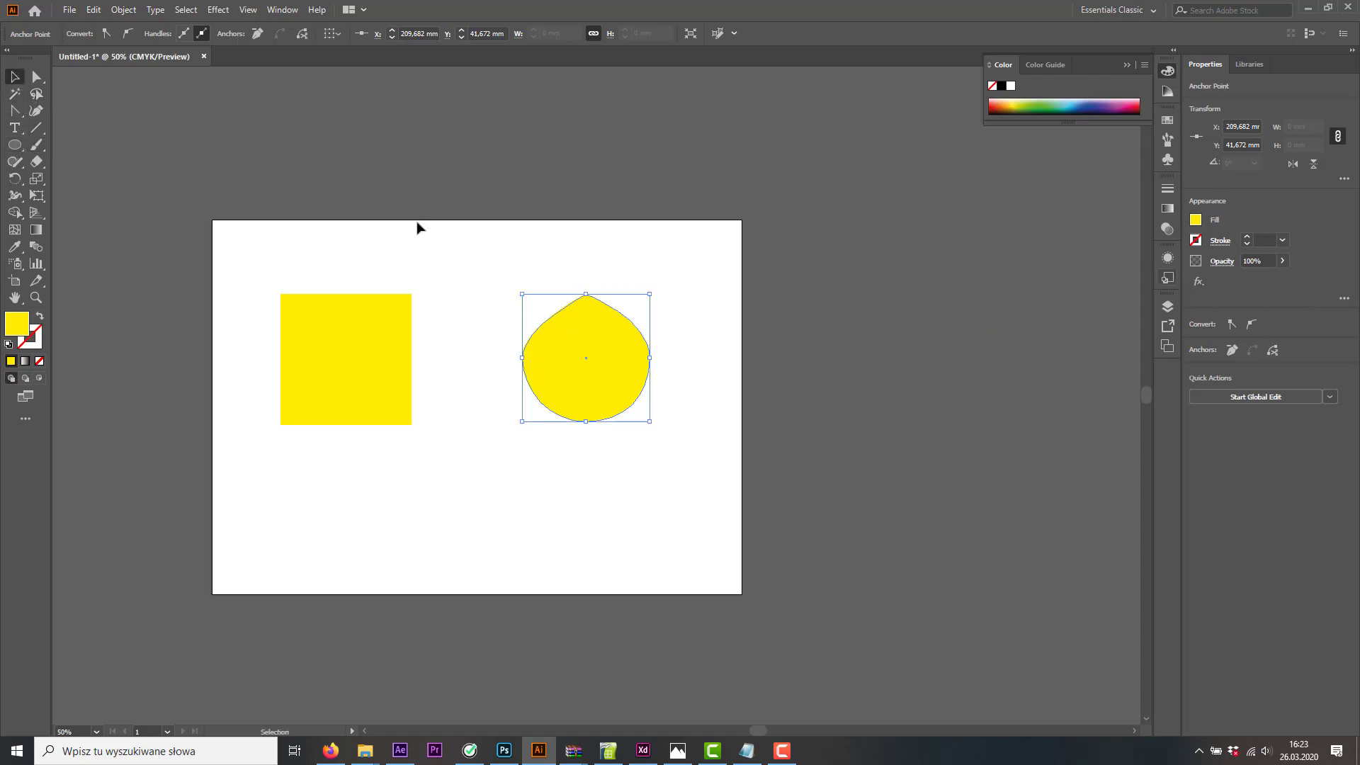
left_click(489, 233)
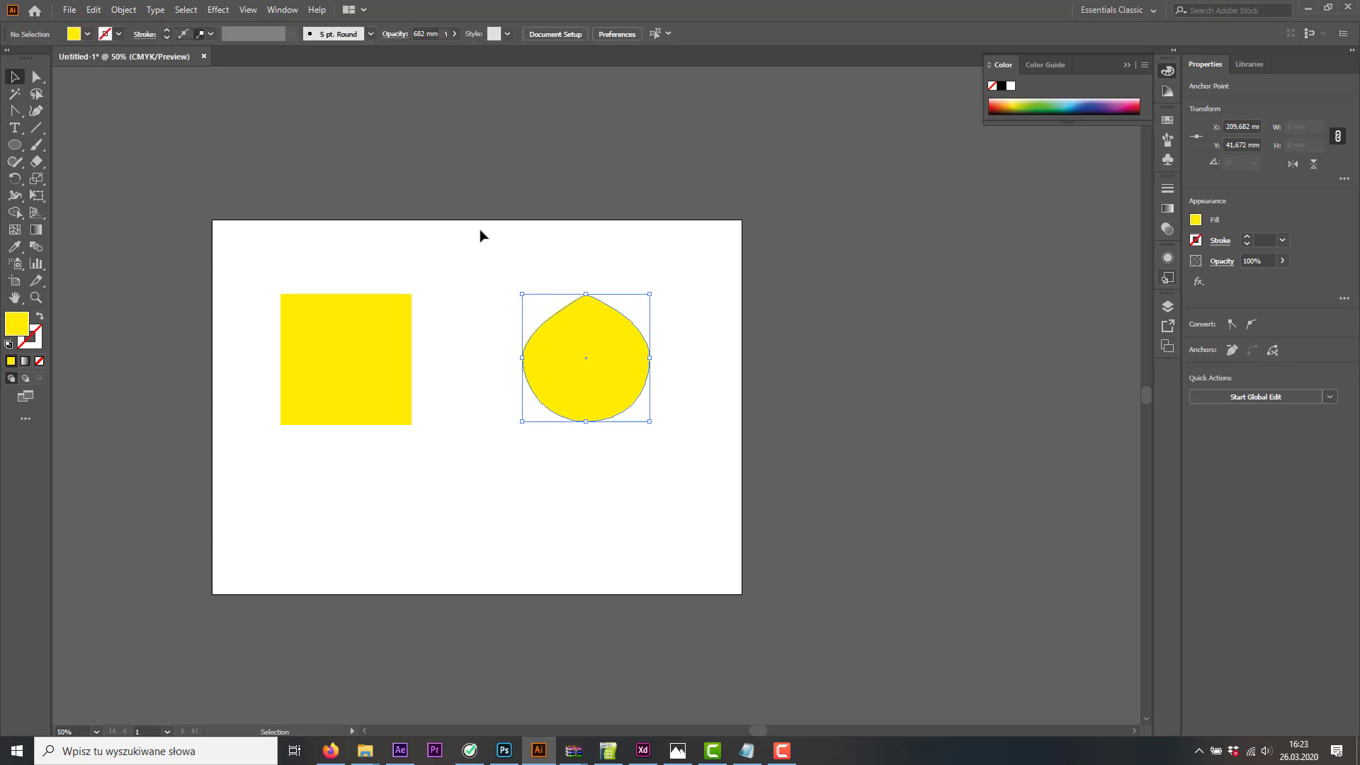
left_click(14, 111)
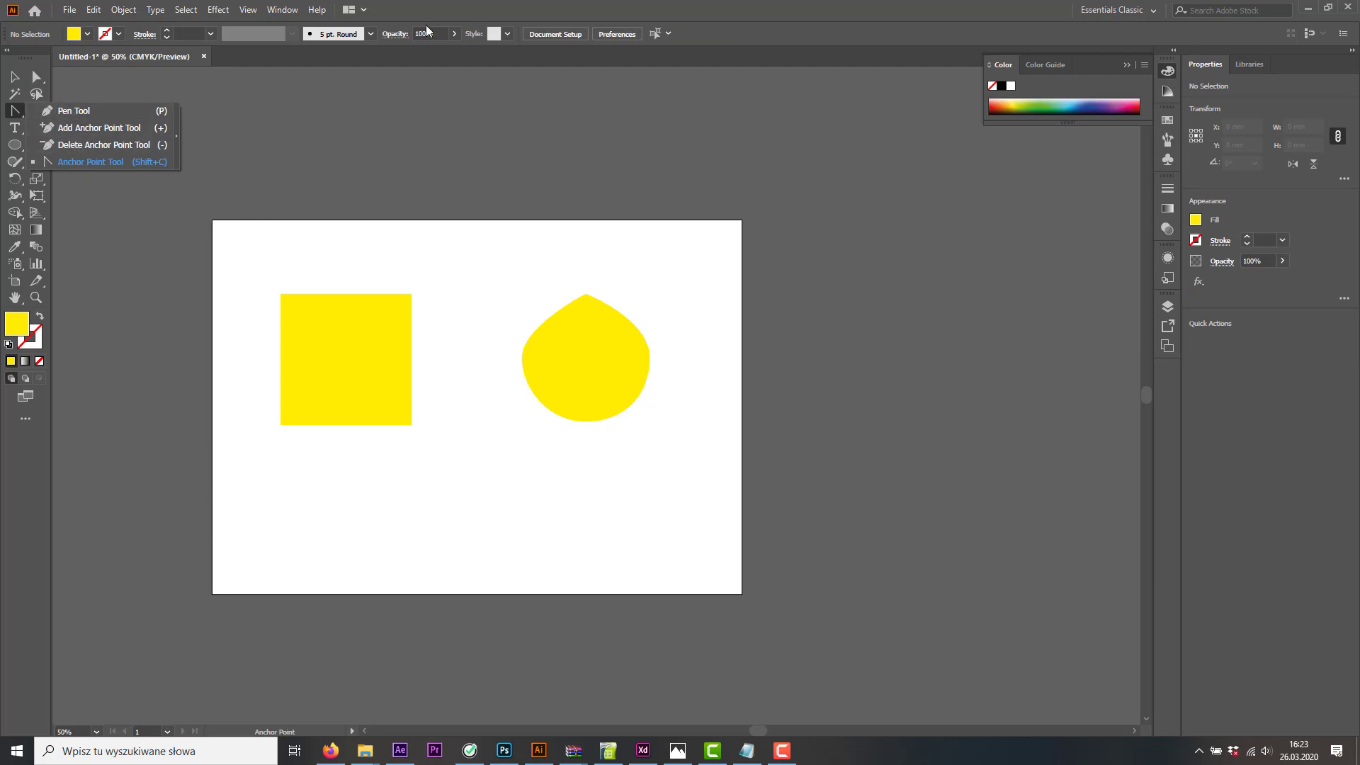
left_click(14, 77)
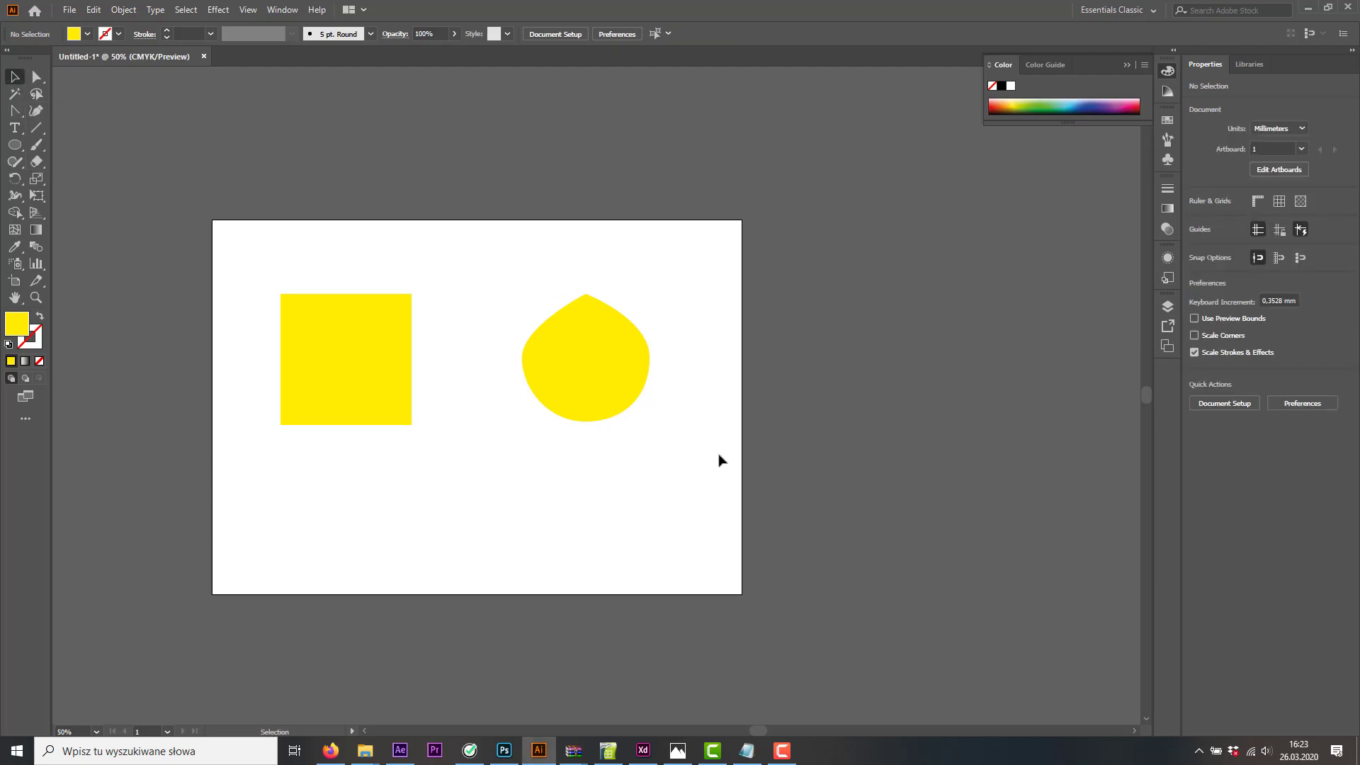
left_click_drag(720, 458, 282, 292)
key("Delete")
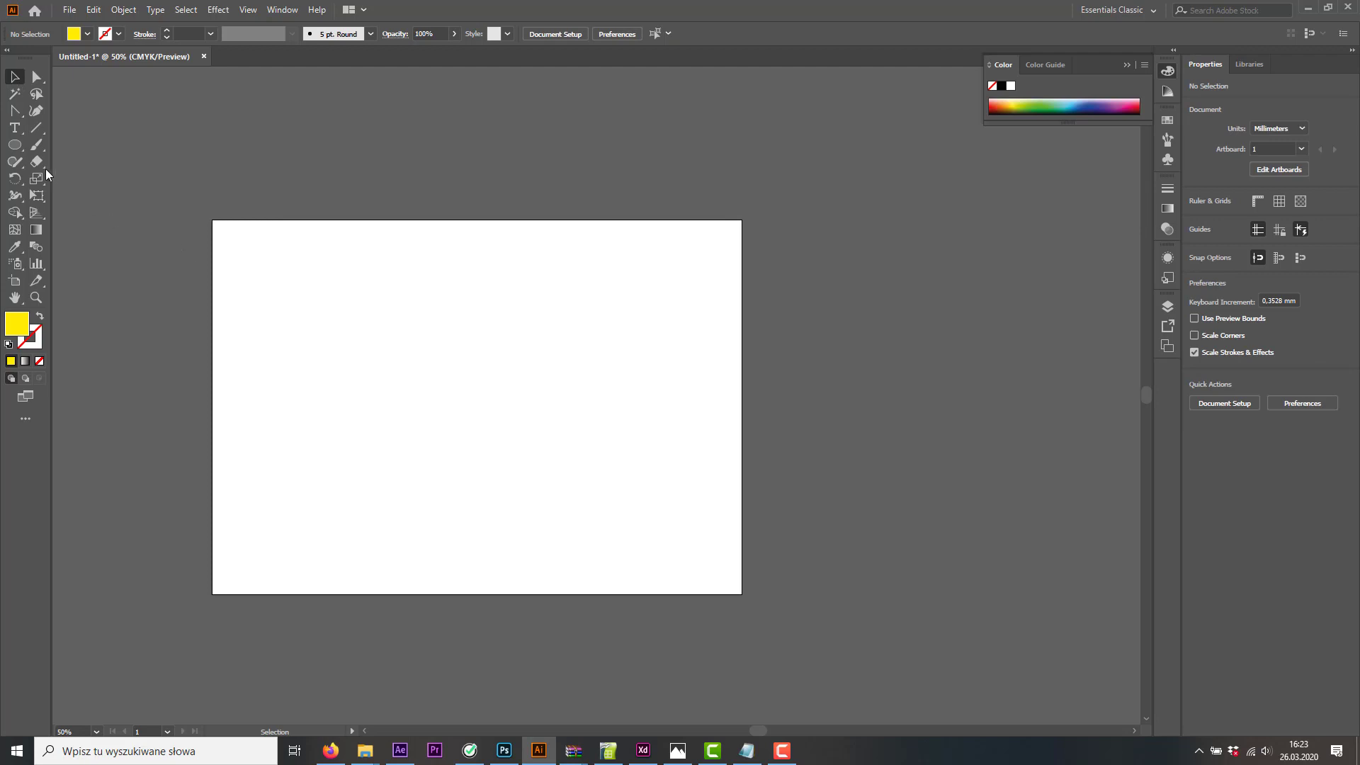
left_click(17, 145)
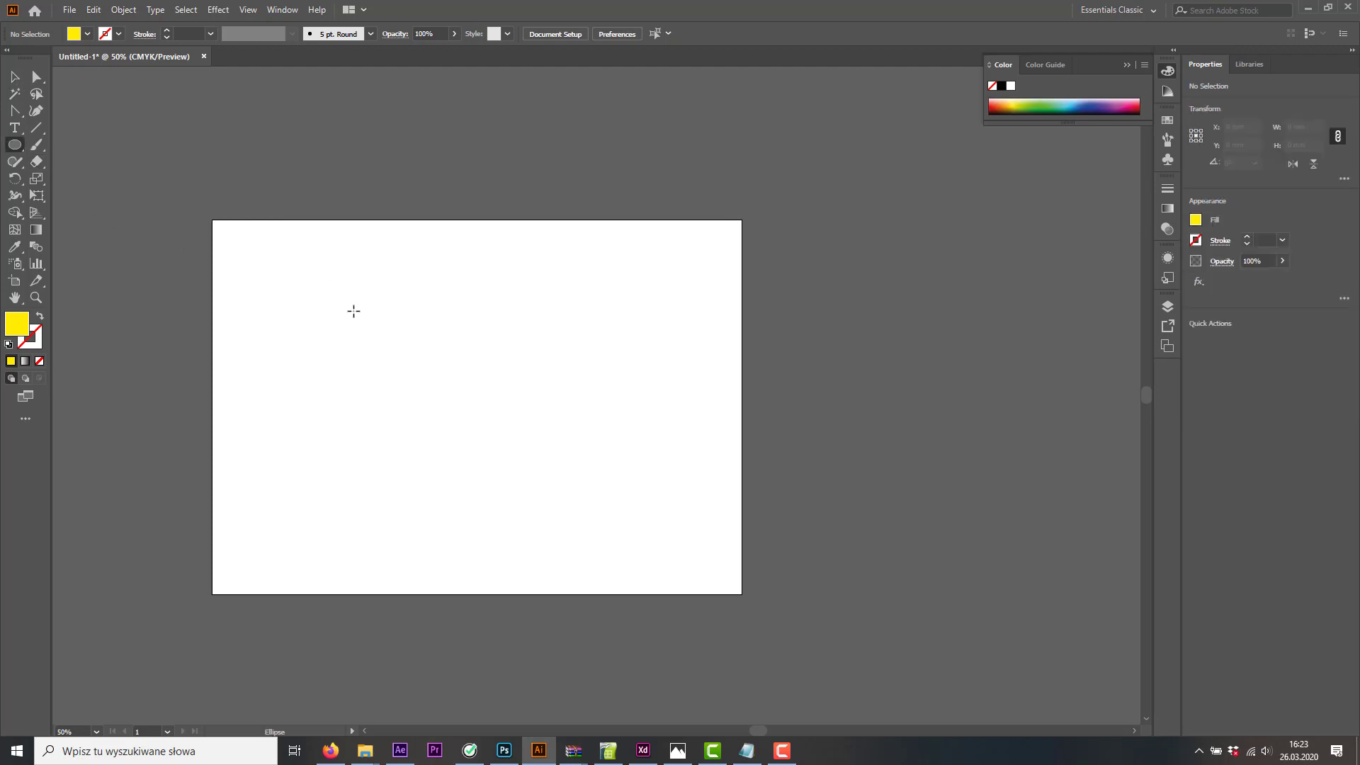
left_click_drag(374, 306, 476, 401)
key("Delete")
Draw an area text frame about 120 mm by 56 mm and replace its placeholder with "text in here"
left_click(16, 130)
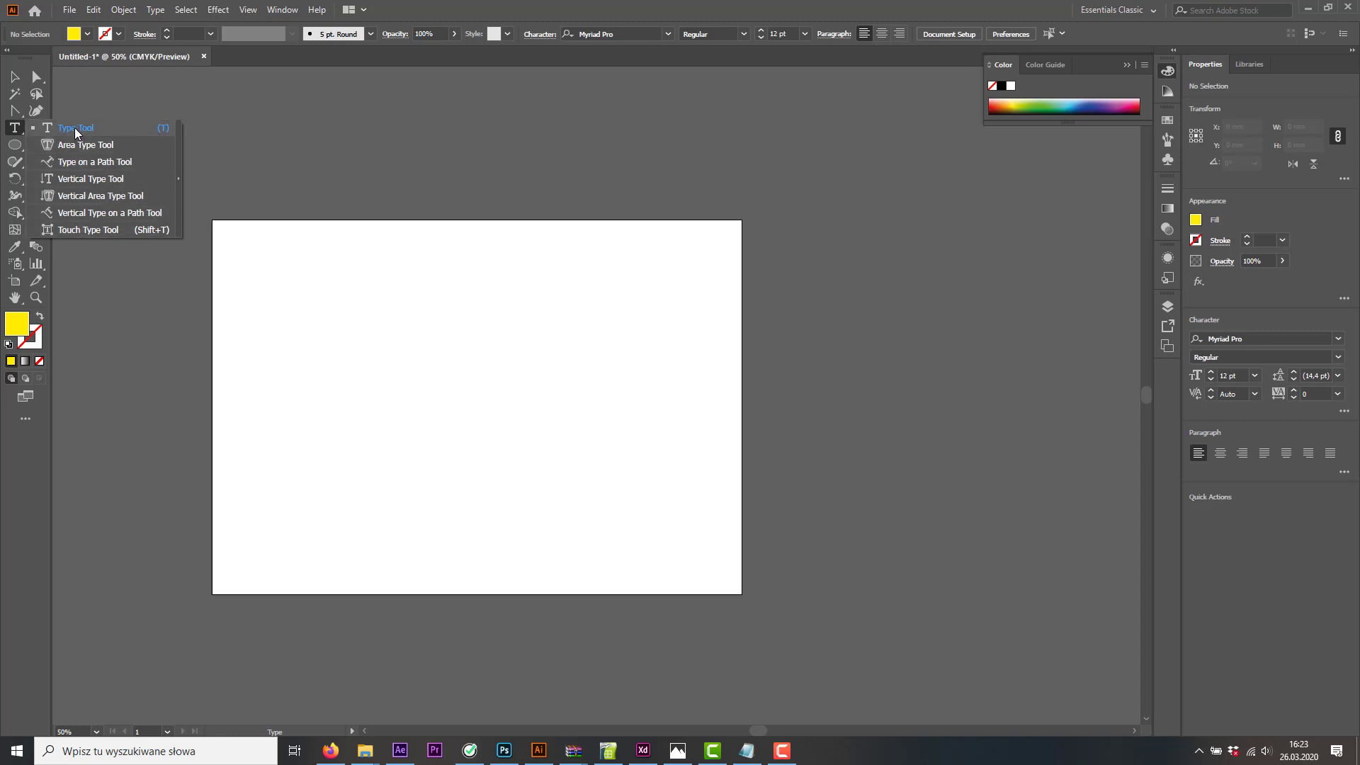
left_click(76, 130)
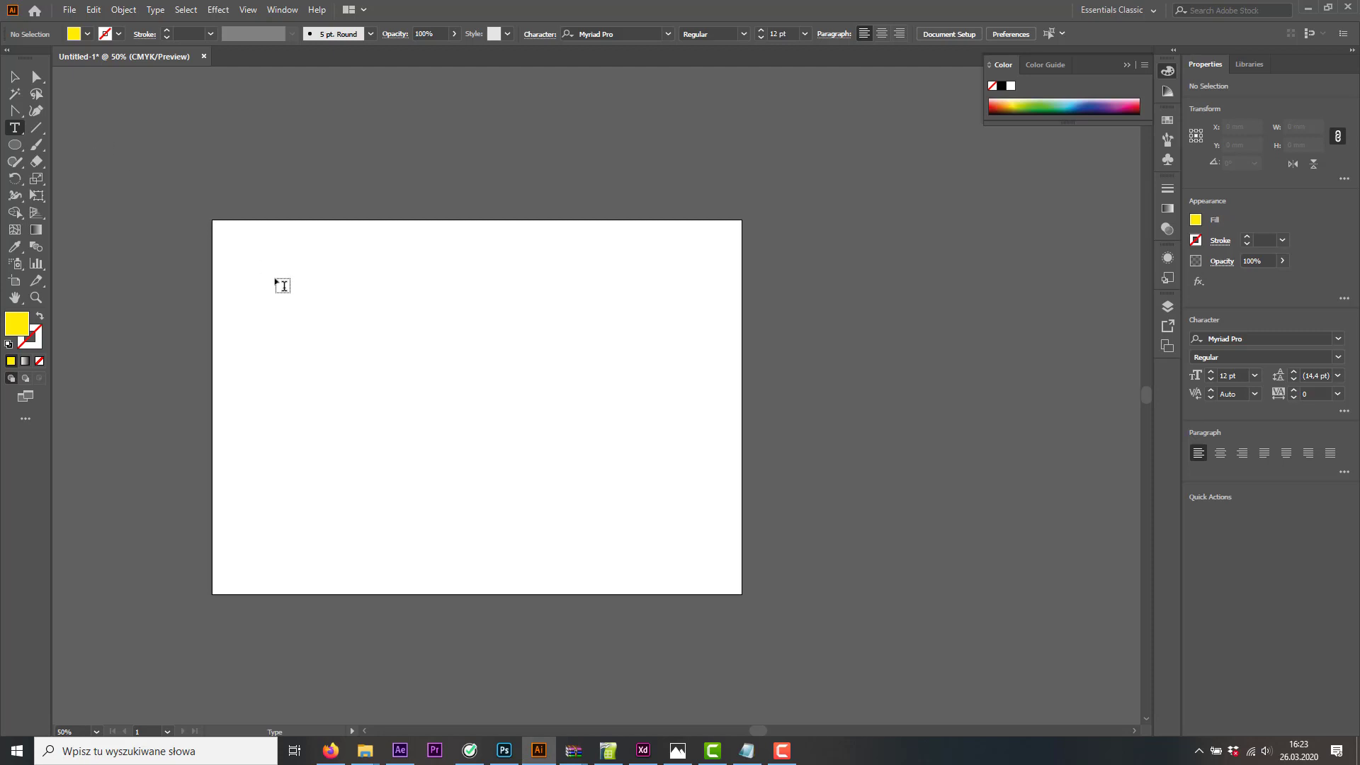
left_click_drag(255, 255, 467, 352)
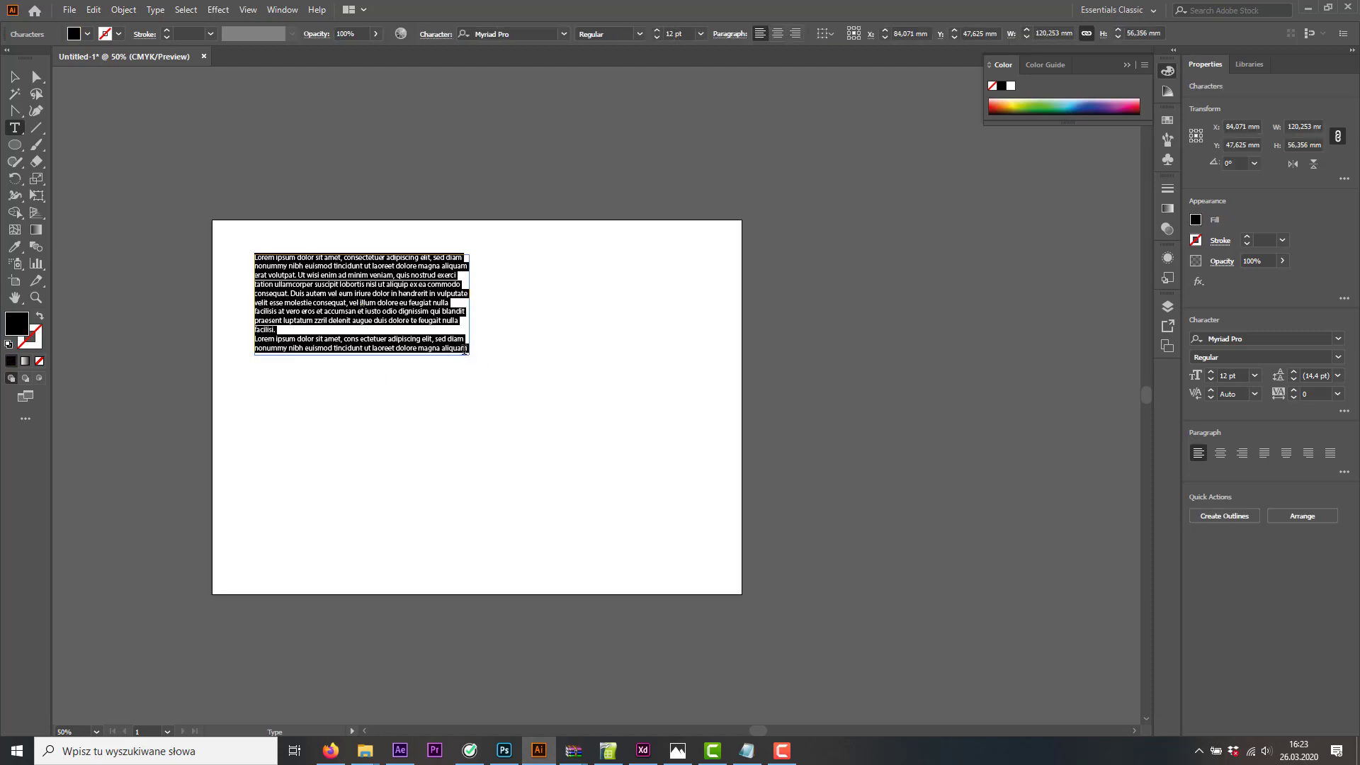
key("BackSpace")
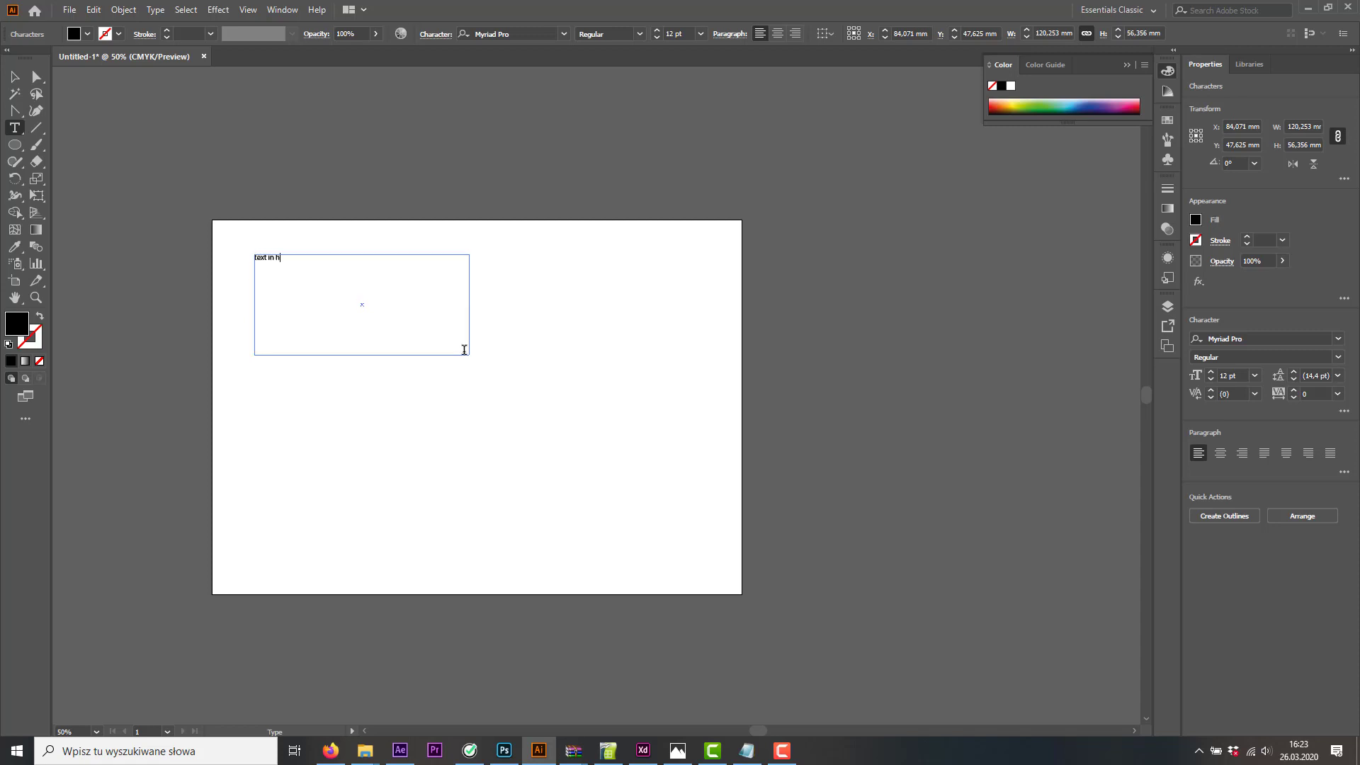
key("Escape")
Place point text reading "text in here" to the right of the area text frame
left_click(14, 128)
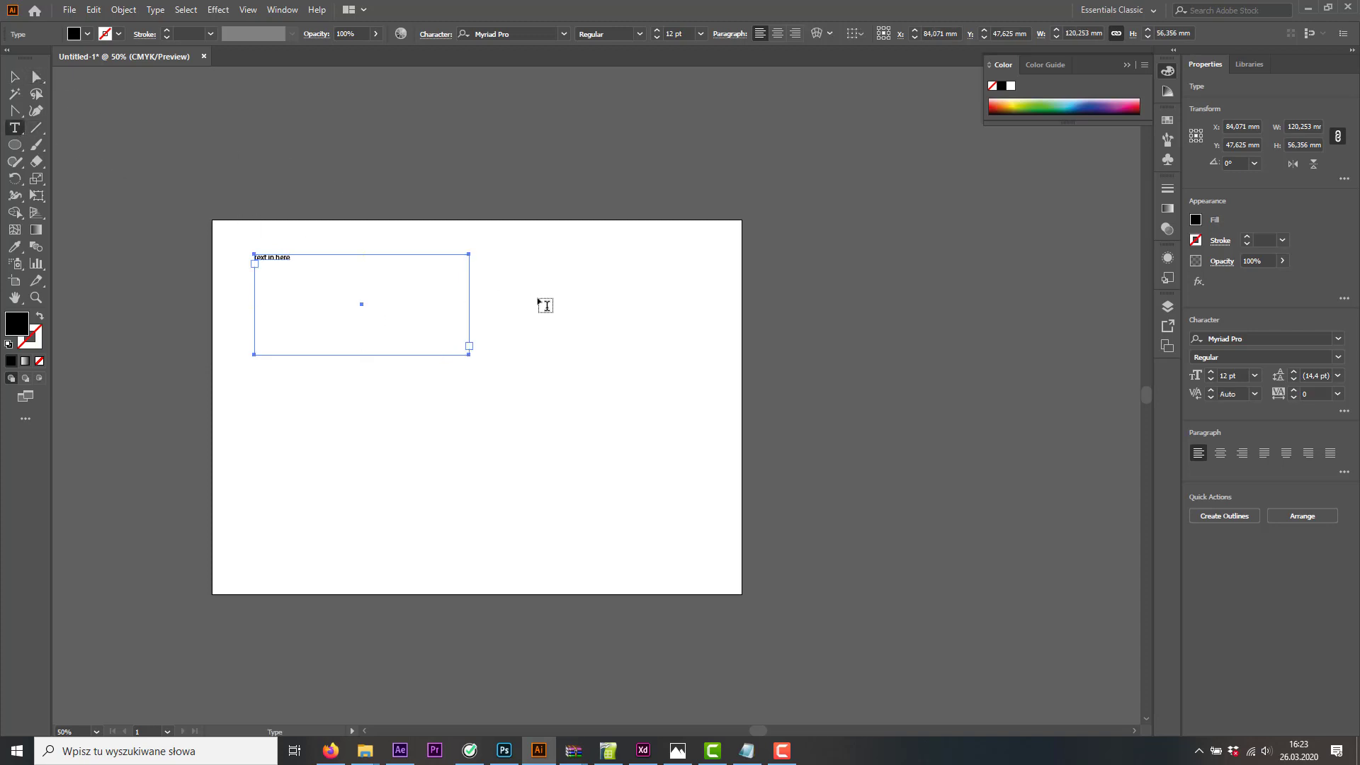
left_click(499, 262)
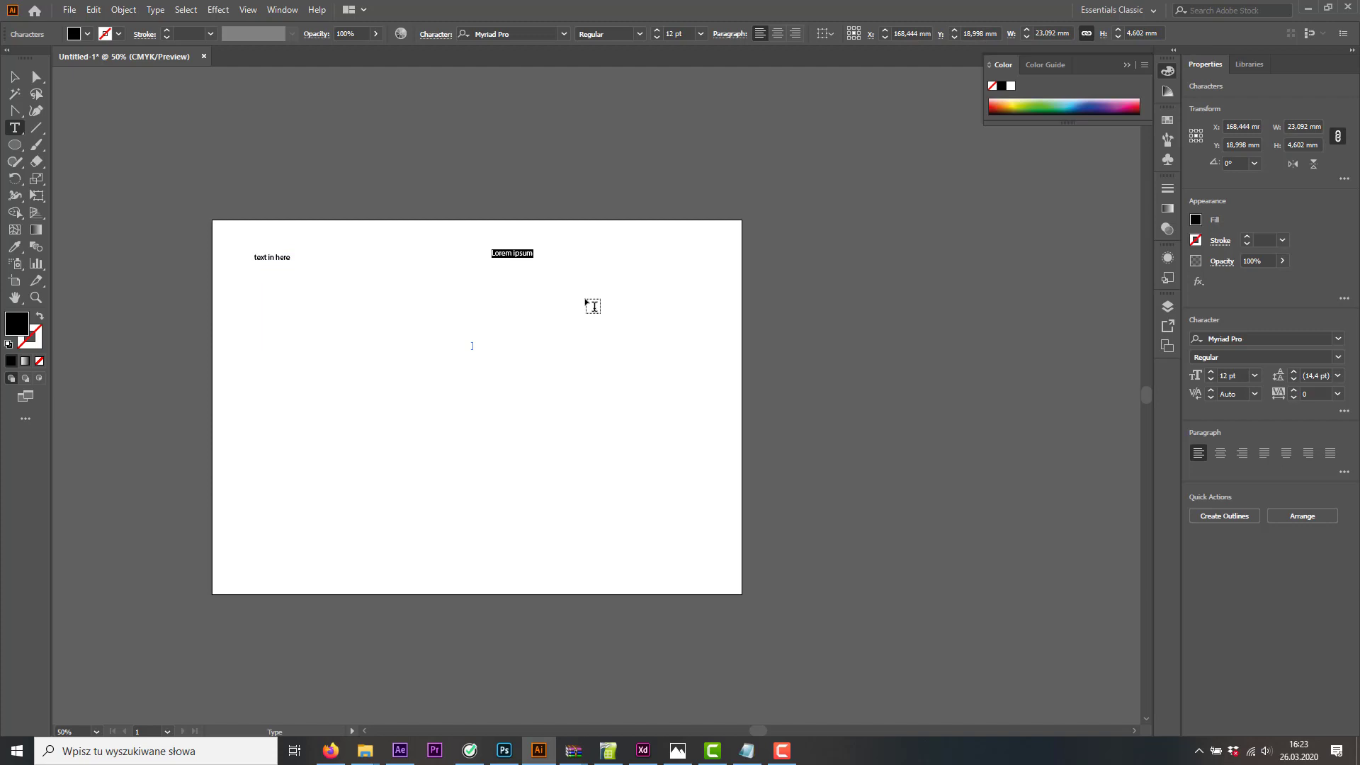
type("t")
type("ext in here")
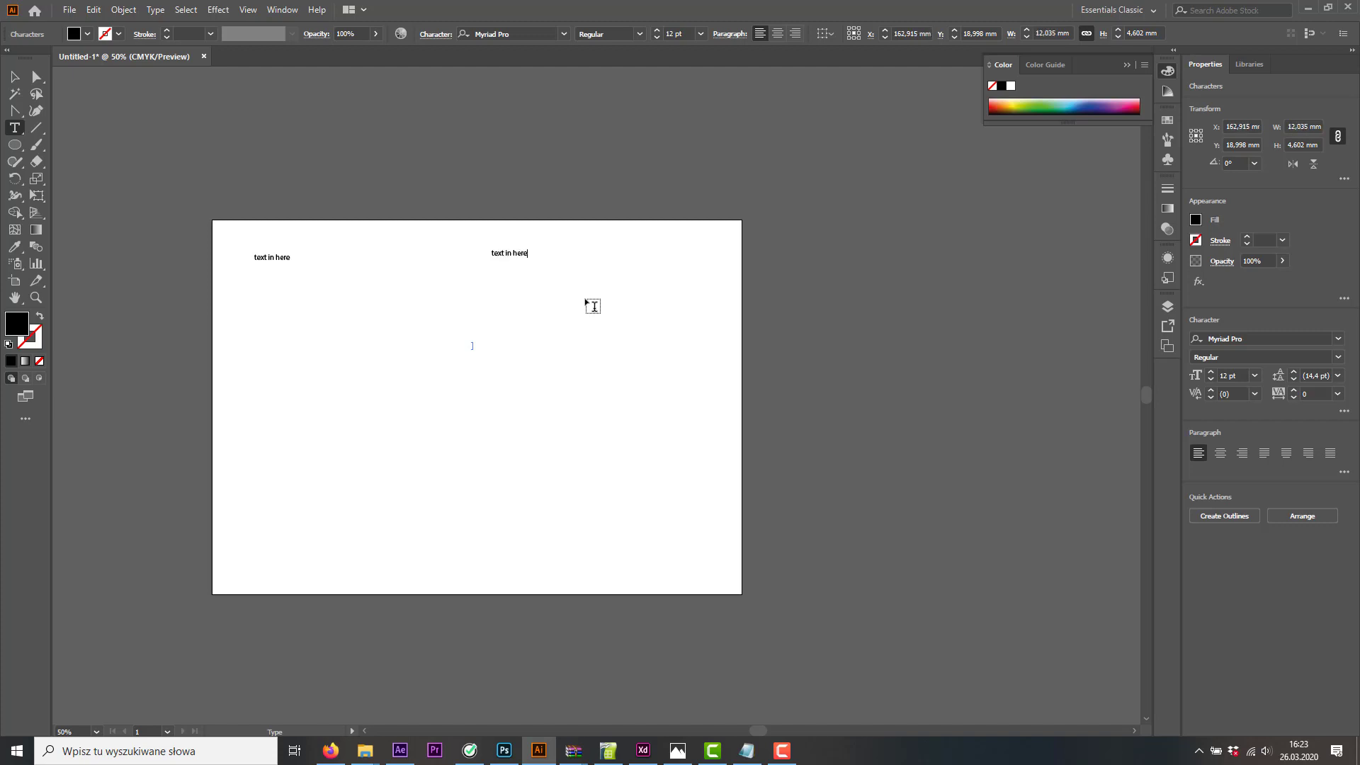
left_click(14, 77)
left_click(352, 243)
Select the area text to view its frame, and squash the point text vertically with its bounding box
left_click(276, 257)
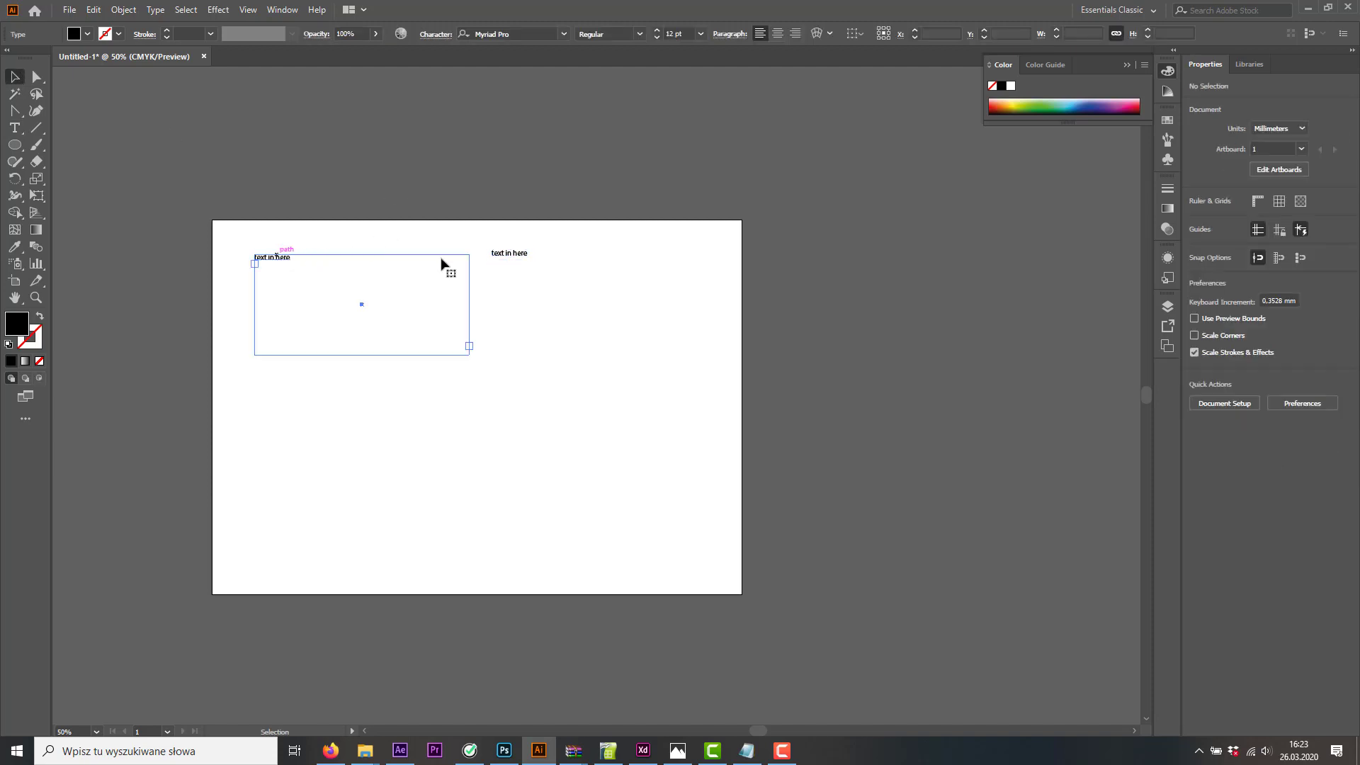
left_click(501, 231)
left_click_drag(508, 257, 508, 260)
Set the font size of both text objects to 31 pt
key("ctrl+a")
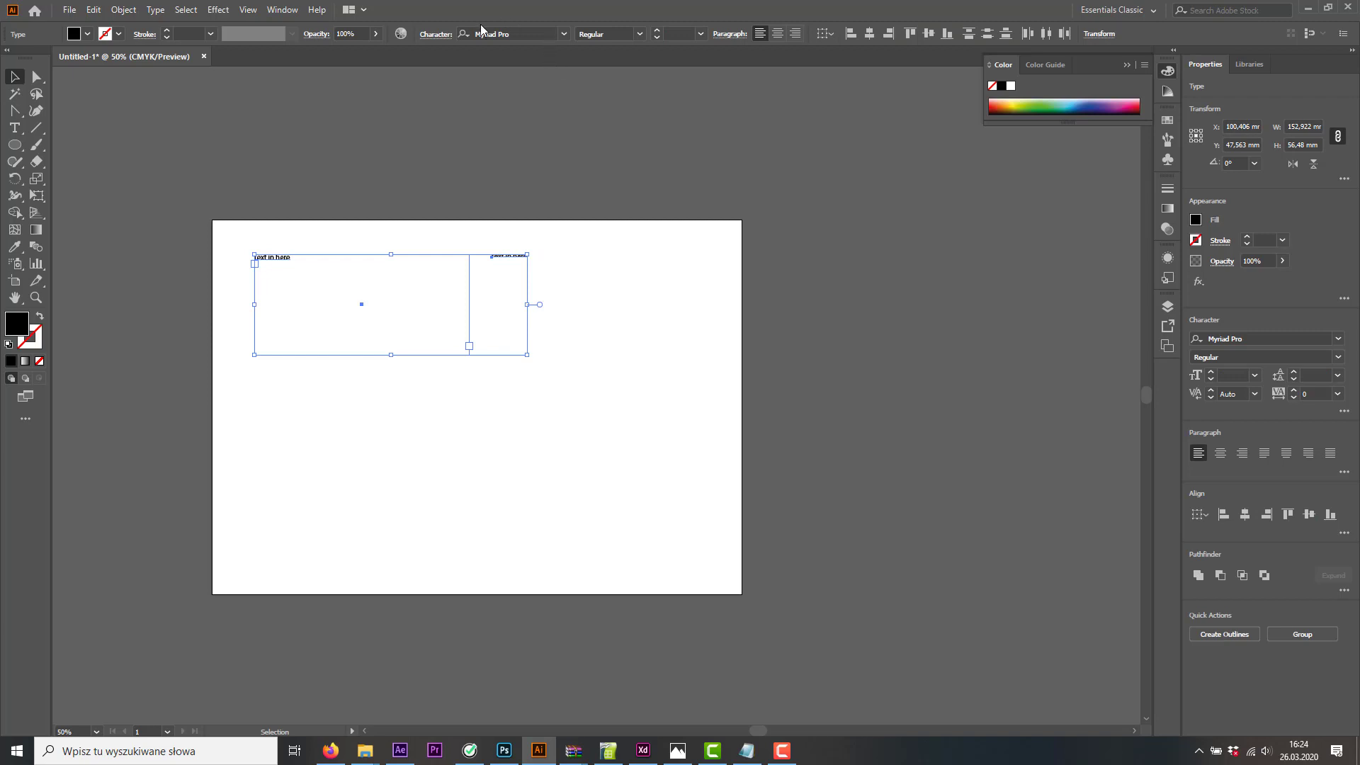
left_click(657, 31)
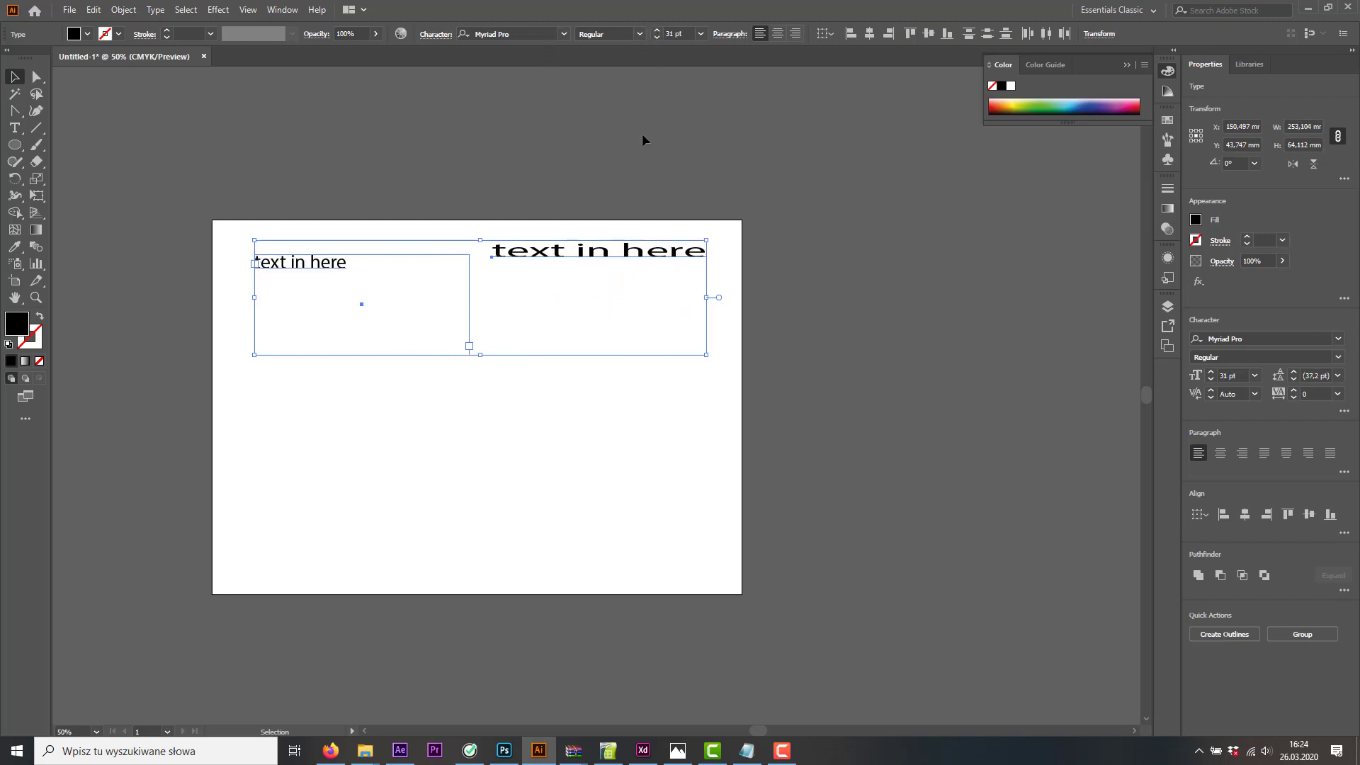
Reduce the font size of both text objects to 6 pt
key("ctrl+shift+comma")
key("ctrl+shift+comma")
key("ctrl+shift+comma")
key("ctrl+shift+comma")
key("ctrl+shift+comma")
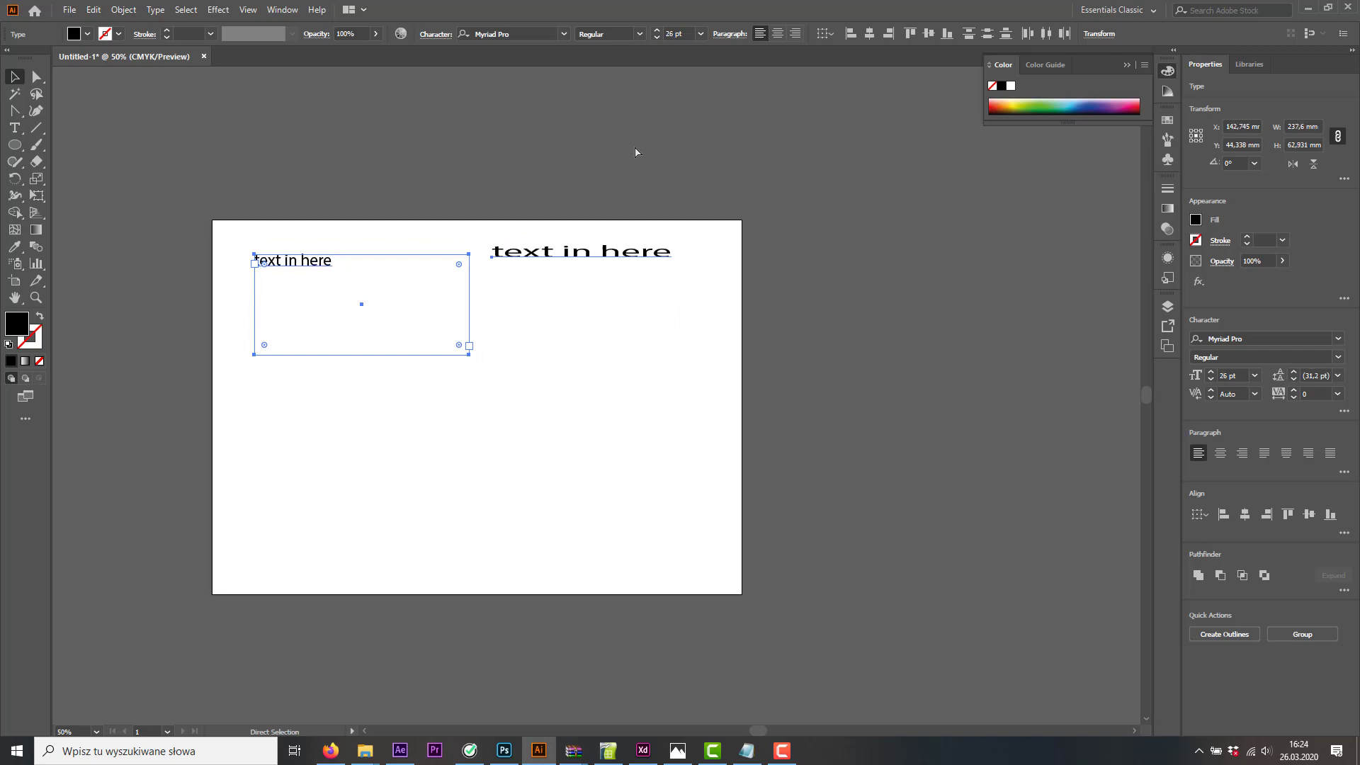
key("ctrl+shift+comma")
key("ctrl+shift+comma")
key("ctrl+shift+comma")
key("ctrl+shift+comma")
key("ctrl+shift+comma")
key("ctrl+shift+comma")
key("ctrl+shift+comma")
key("ctrl+shift+comma")
key("ctrl+shift+comma")
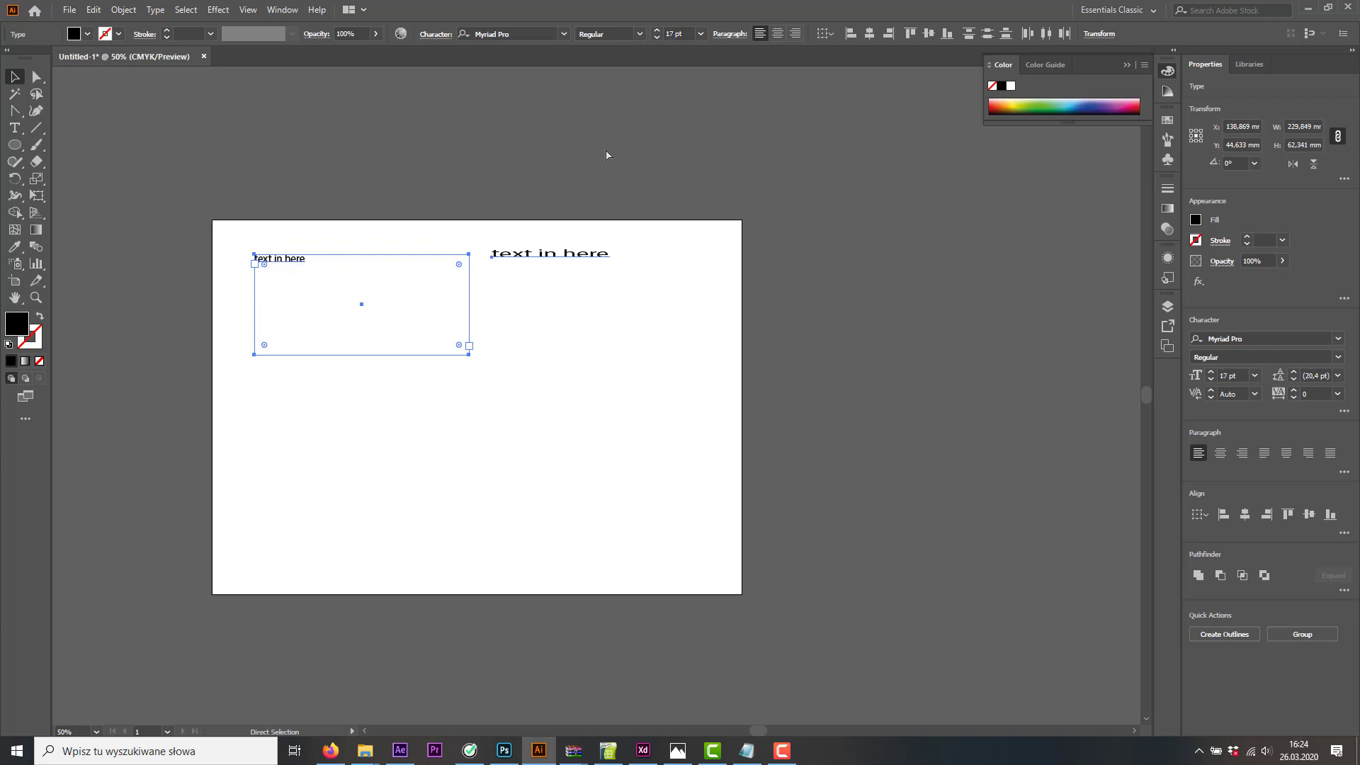
key("ctrl+shift+comma")
key("ctrl+shift+comma")
key("ctrl+shift+comma")
key("ctrl+shift+comma")
key("ctrl+shift+comma")
key("ctrl+shift+comma")
key("ctrl+shift+comma")
key("ctrl+shift+comma")
key("ctrl+shift+comma")
key("ctrl+shift+comma")
key("ctrl+shift+comma")
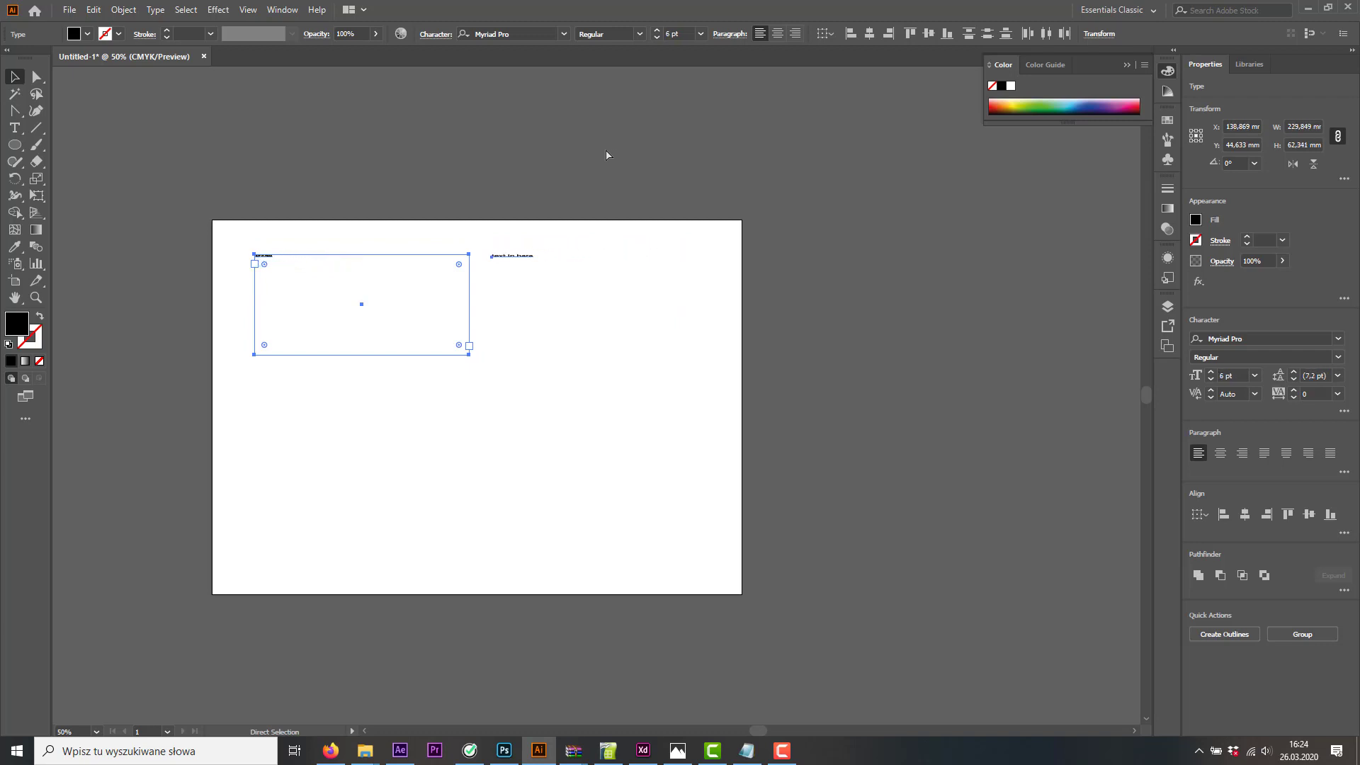
Undo the font size changes and the squashing of the point text
key("ctrl+z")
key("ctrl+z")
key("ctrl+z")
key("ctrl+z")
key("ctrl+z")
Set the font size of both text objects to 45 pt and move the point text level with the area text
left_click_drag(610, 327, 193, 238)
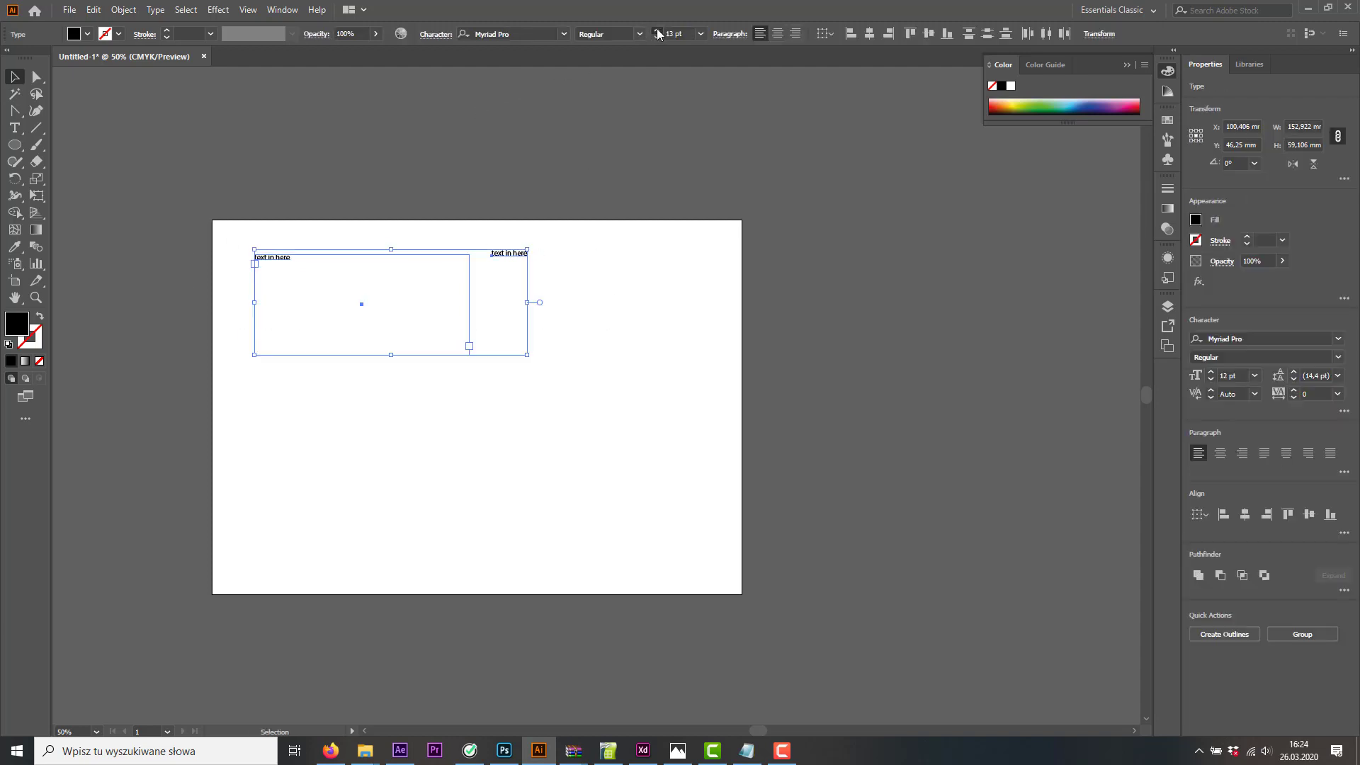
left_click_drag(656, 32, 657, 31)
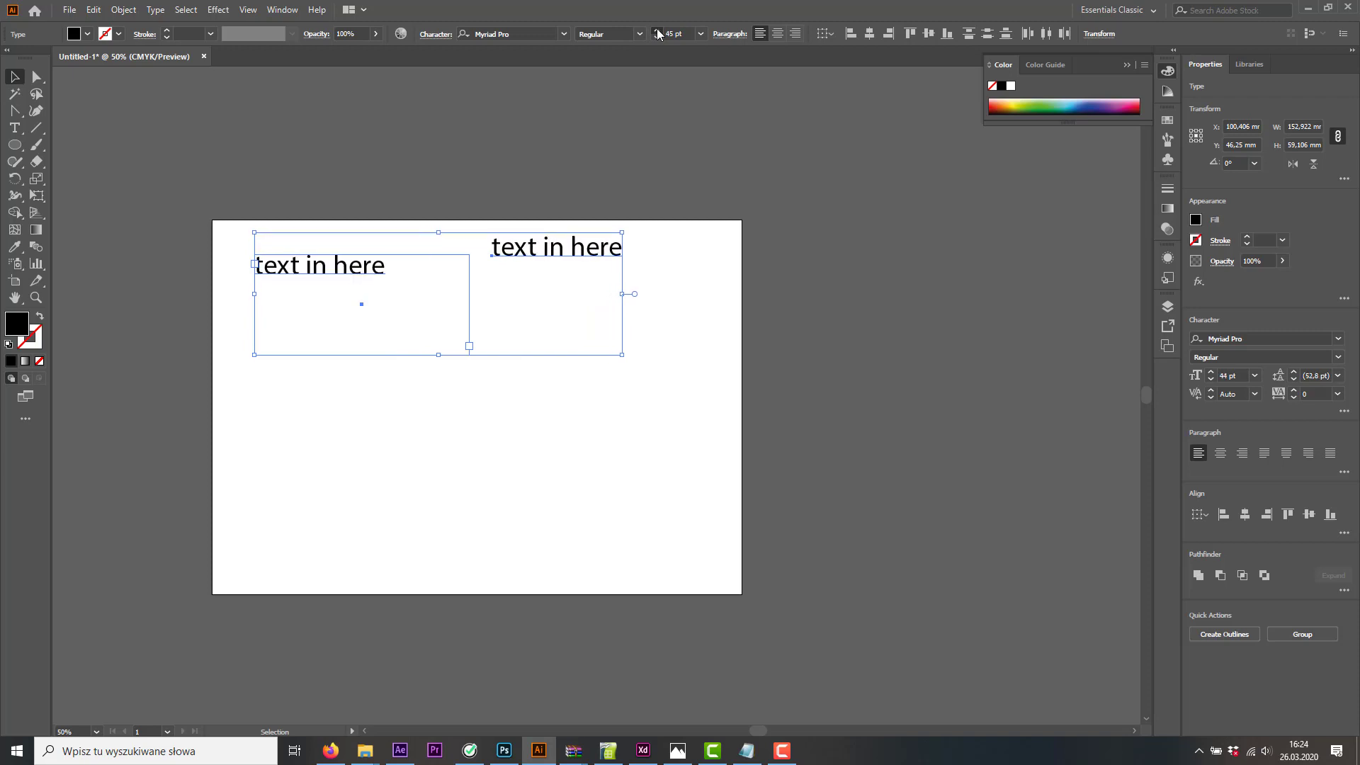
left_click(461, 164)
left_click_drag(534, 258, 540, 276)
Resize the area text frame to be slightly narrower and taller without scaling its text
left_click(304, 175)
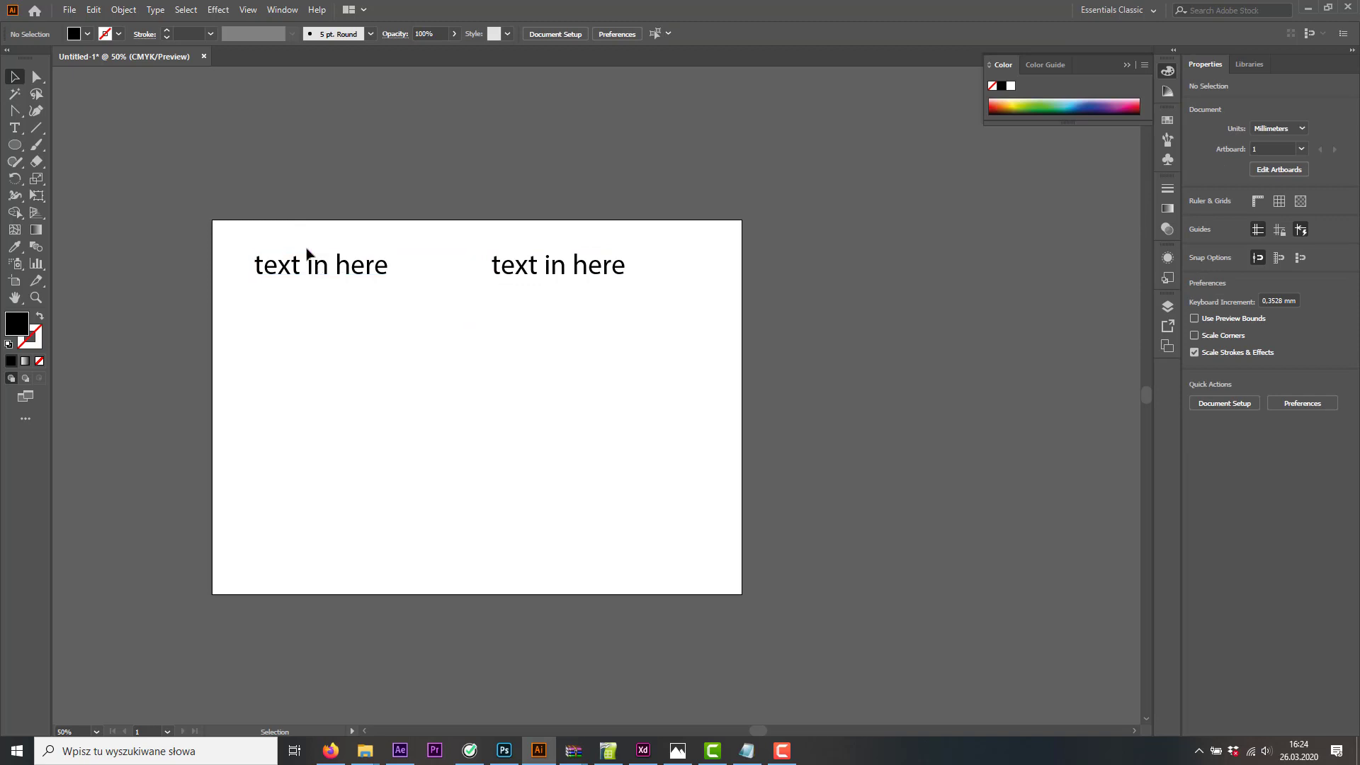
left_click(430, 259)
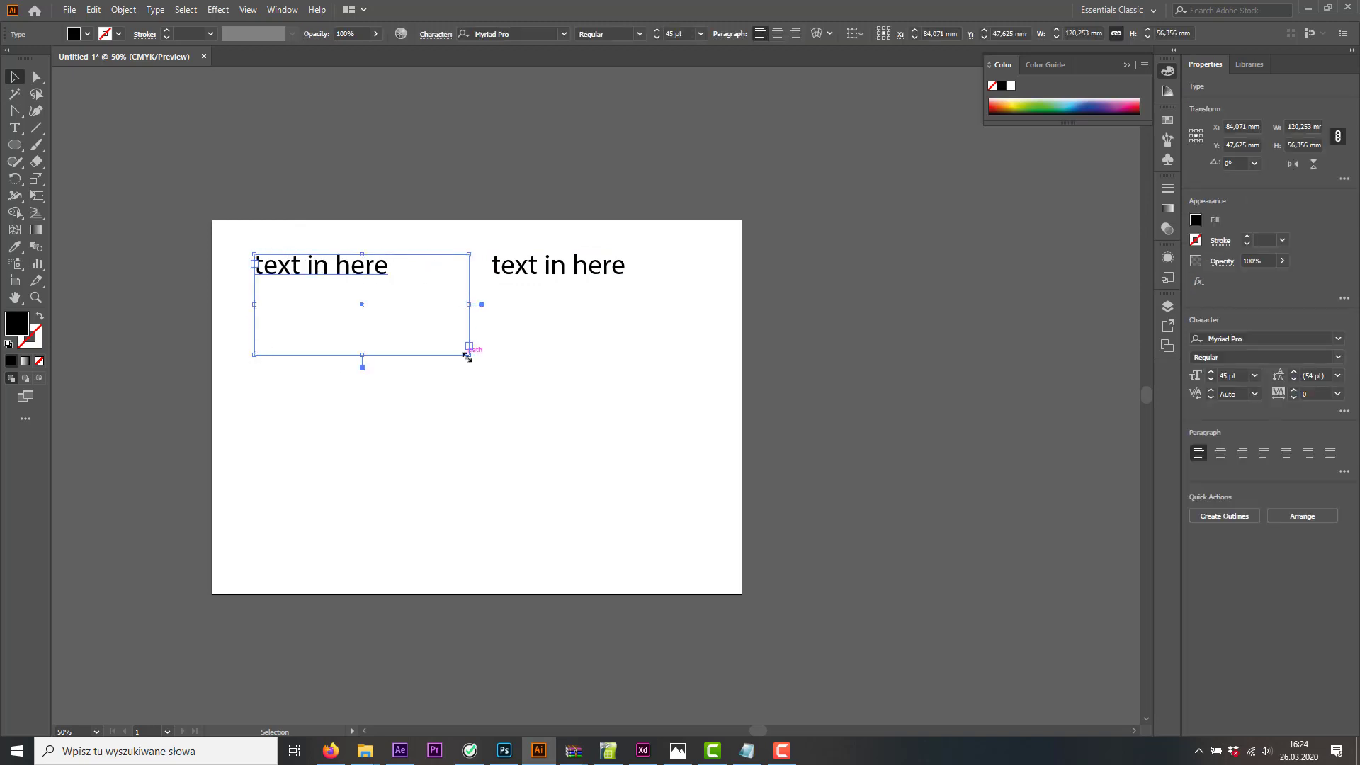
mouse_move(468, 352)
left_mouse_down()
mouse_move(422, 338)
mouse_move(454, 372)
left_mouse_up()
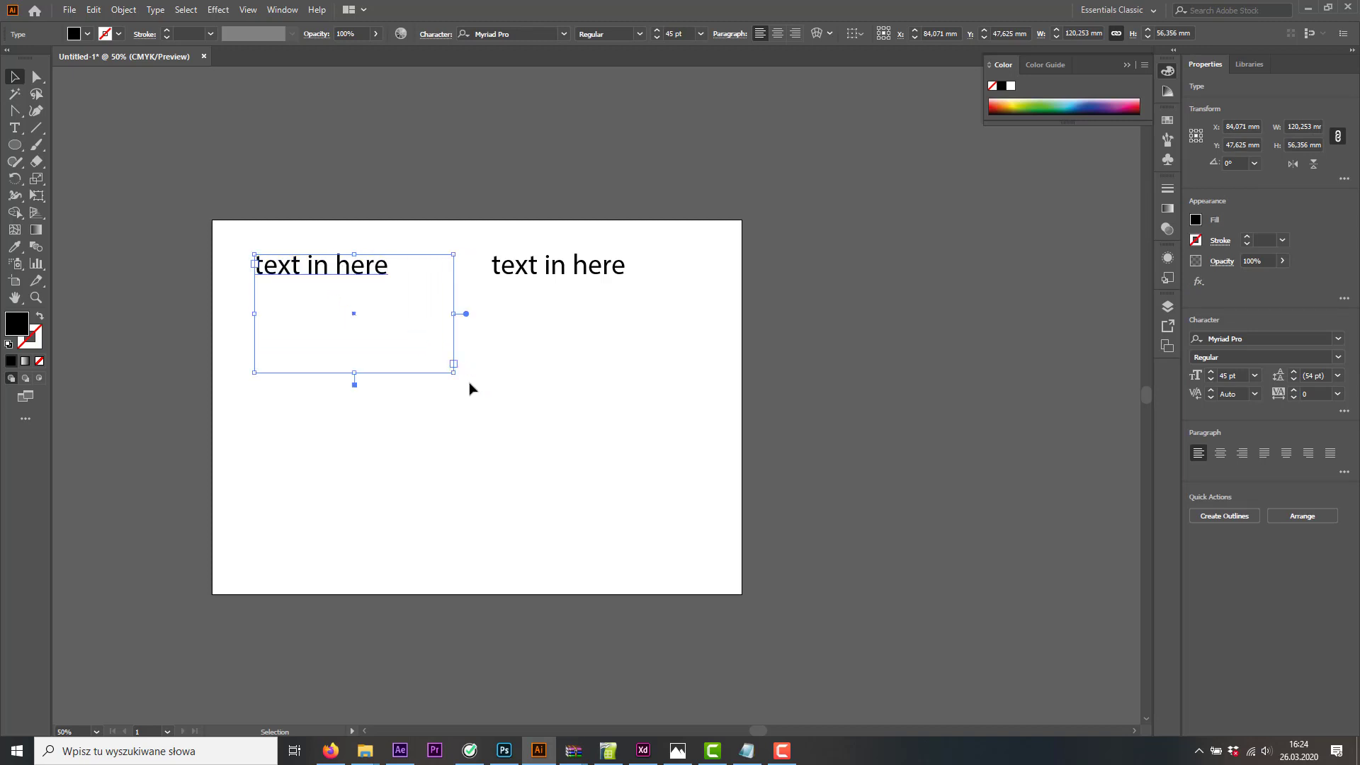
Stretch the point text with its bounding box to about 77 mm by 76 mm, and undo the stretch
left_click(536, 277)
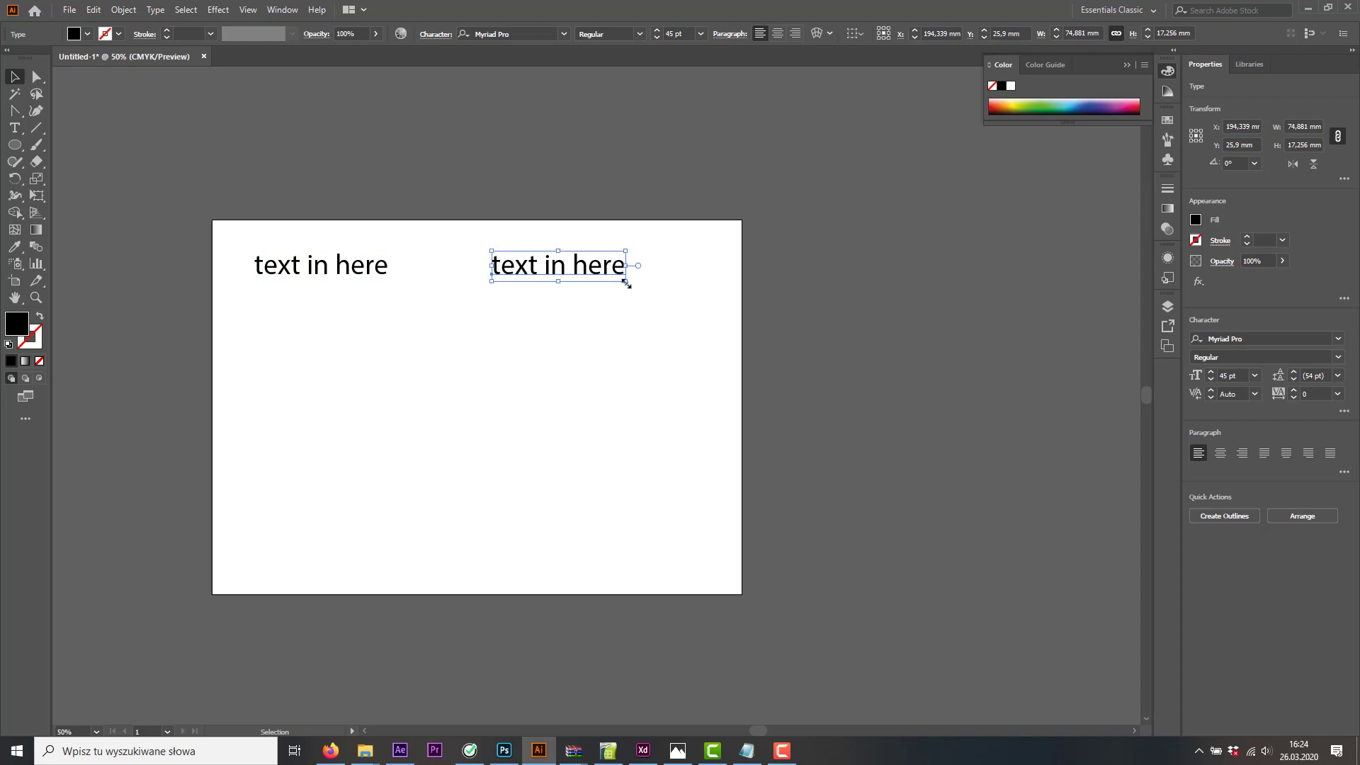
left_click_drag(626, 283, 629, 387)
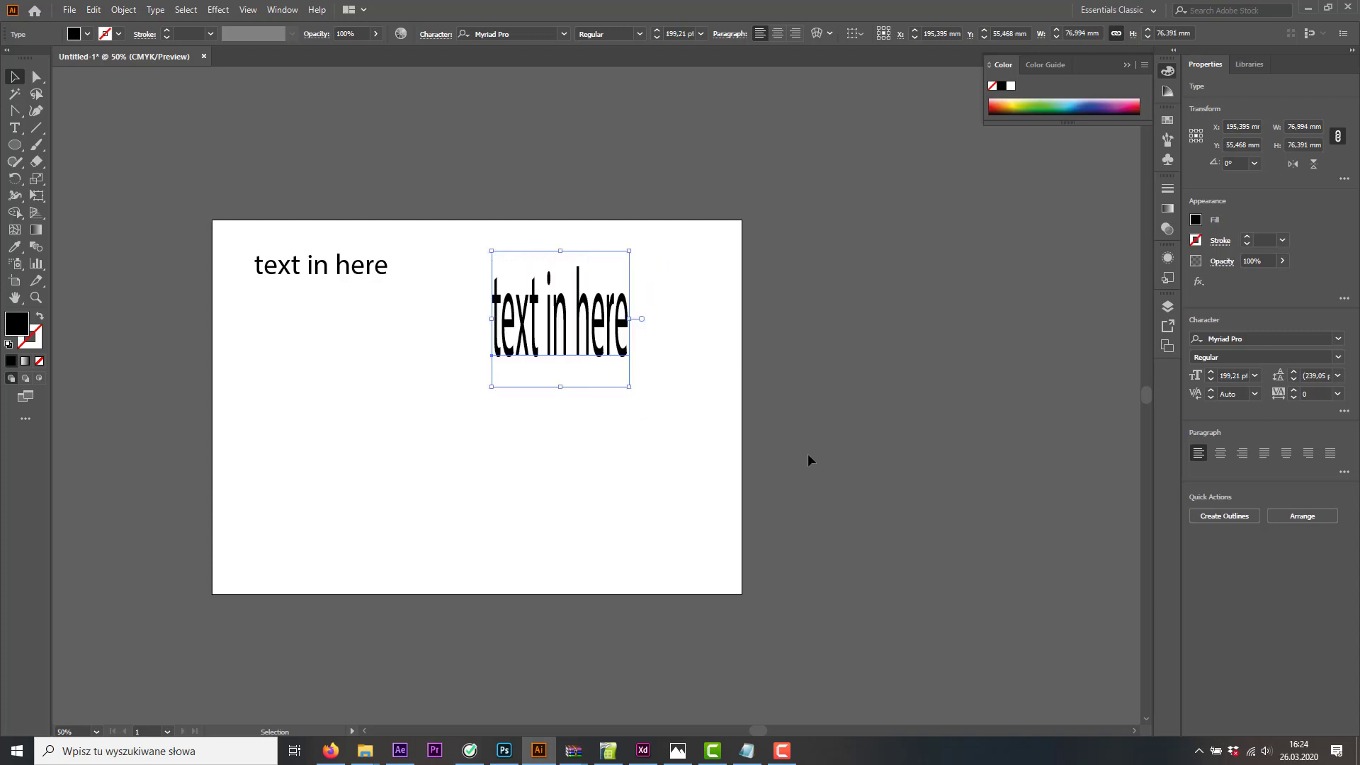
key("ctrl+z")
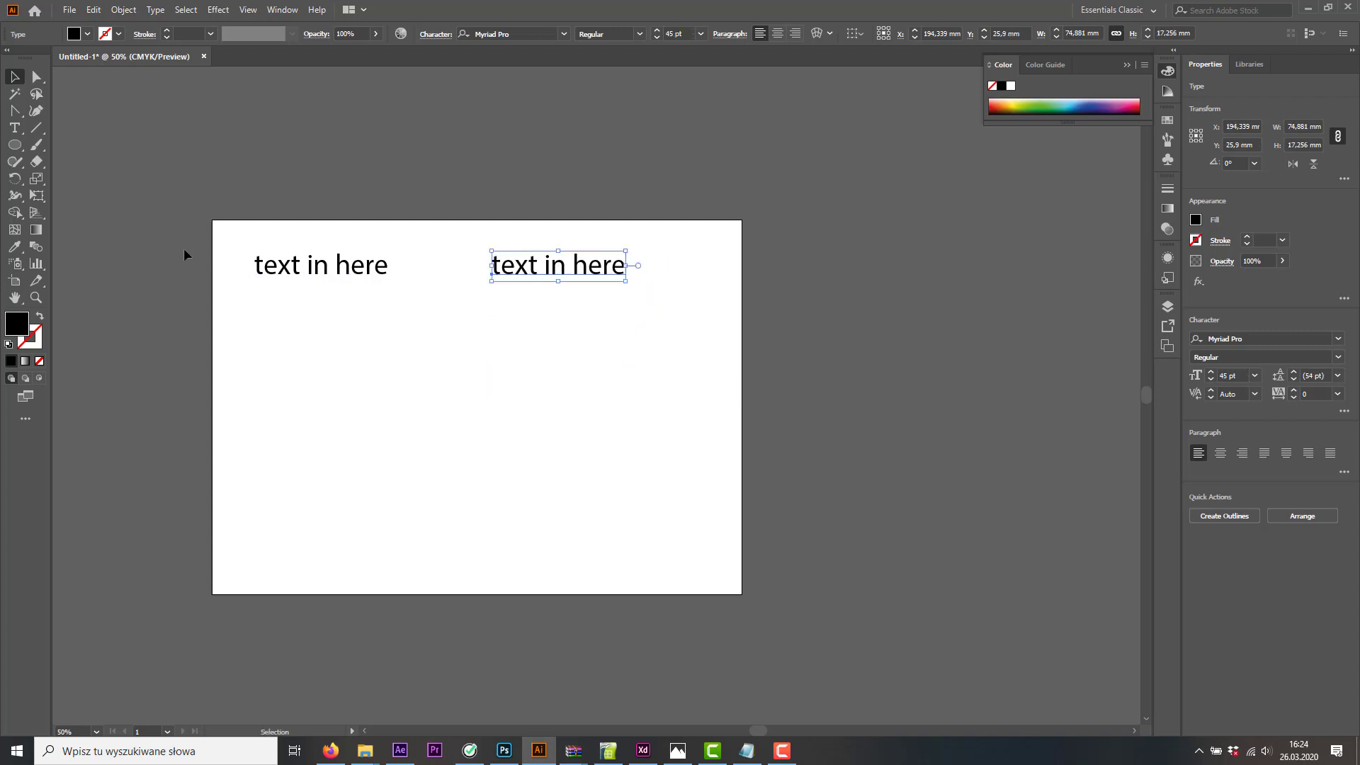
Place point text reading "fhfhdfhd" below the area text with the Type Tool
left_click(14, 145)
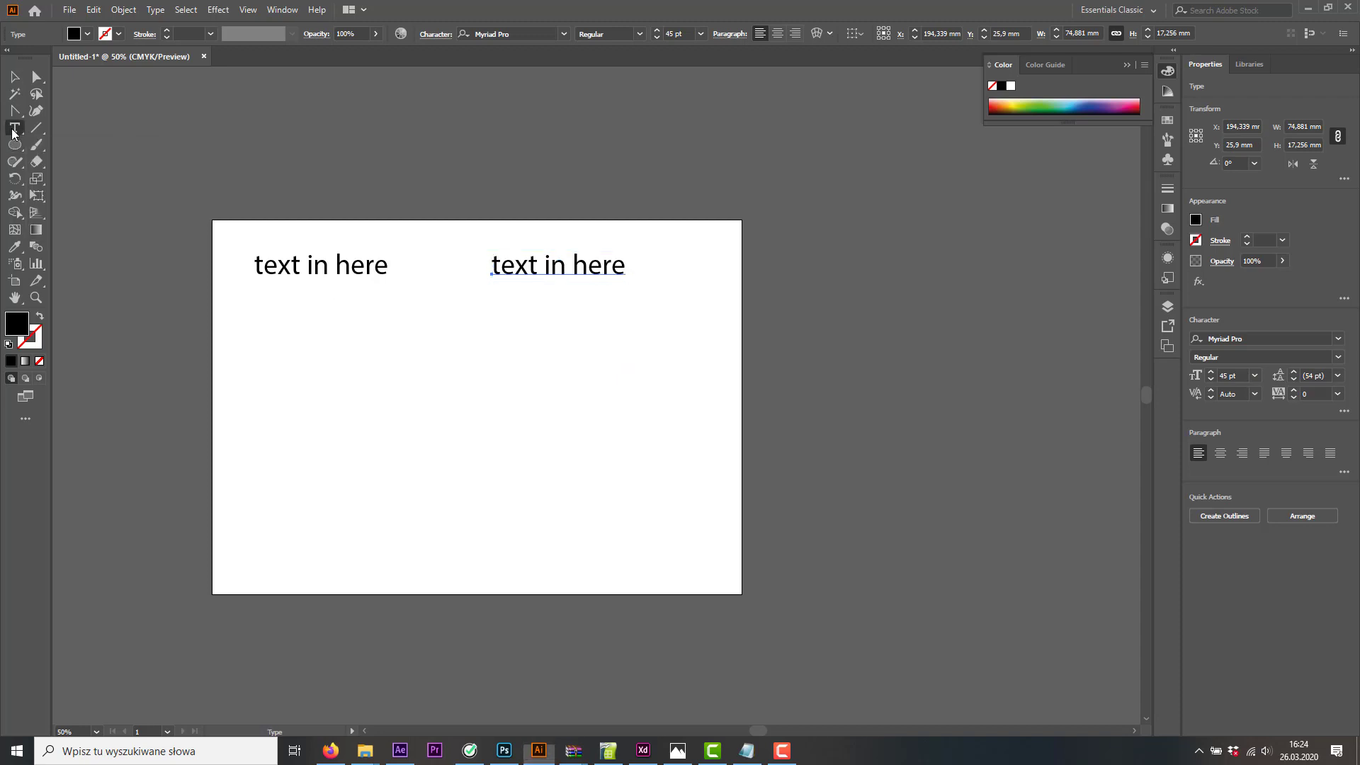
left_click(12, 131)
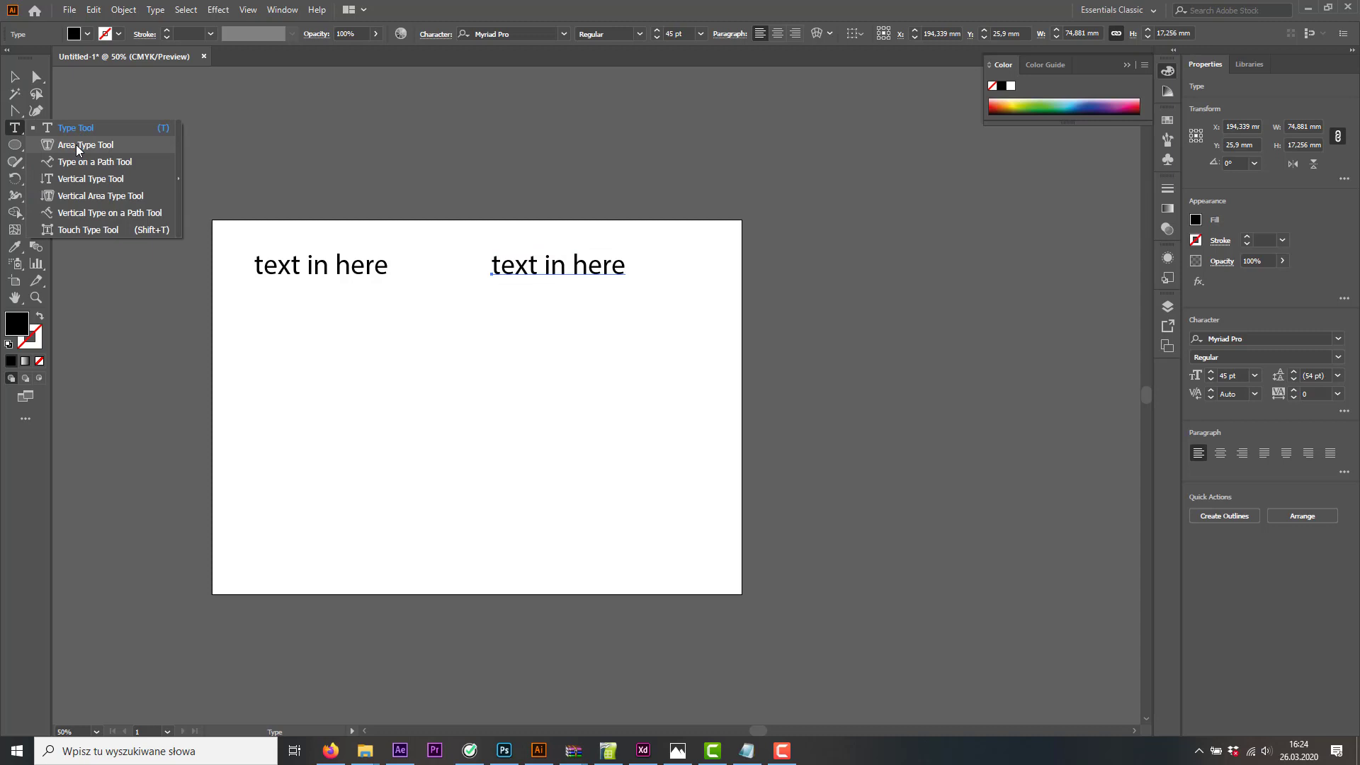
left_click(415, 11)
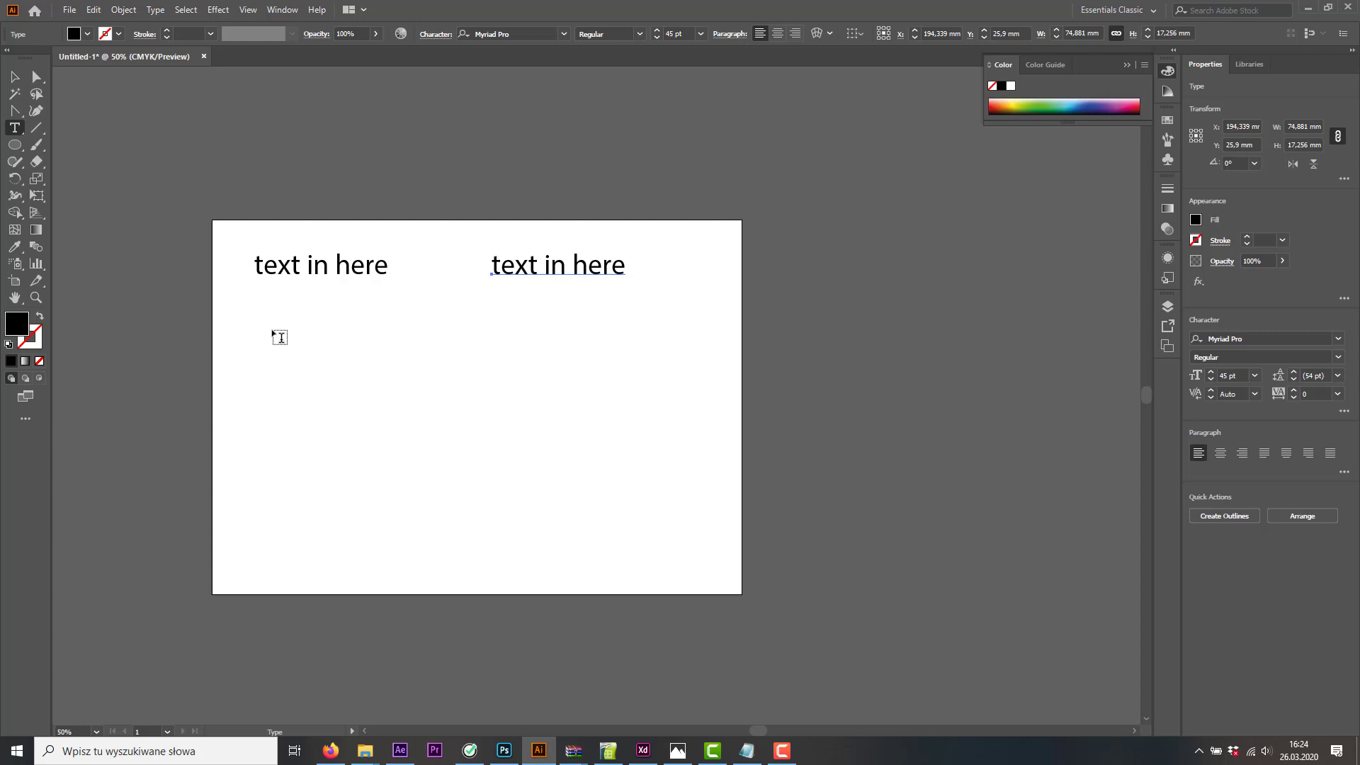
left_click(280, 338)
type("fhfhdfhd")
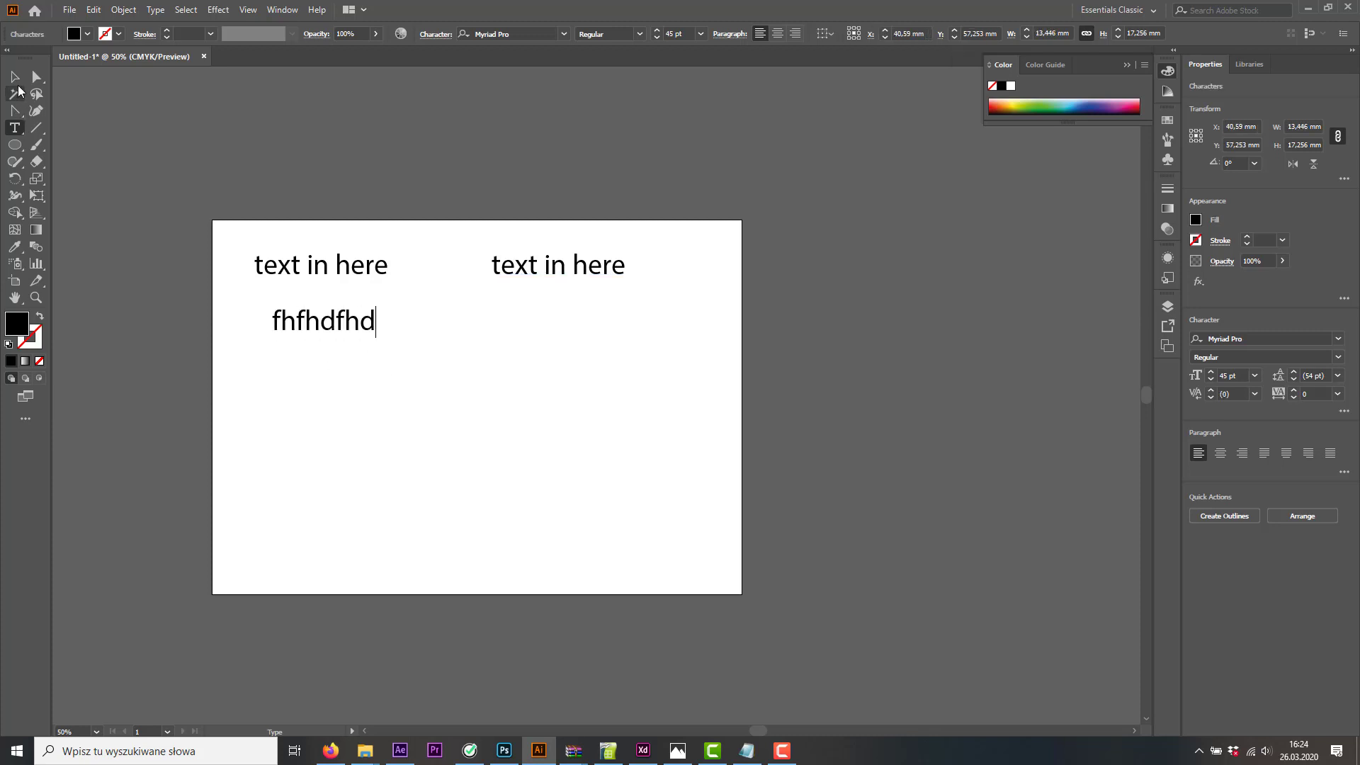
key("Escape")
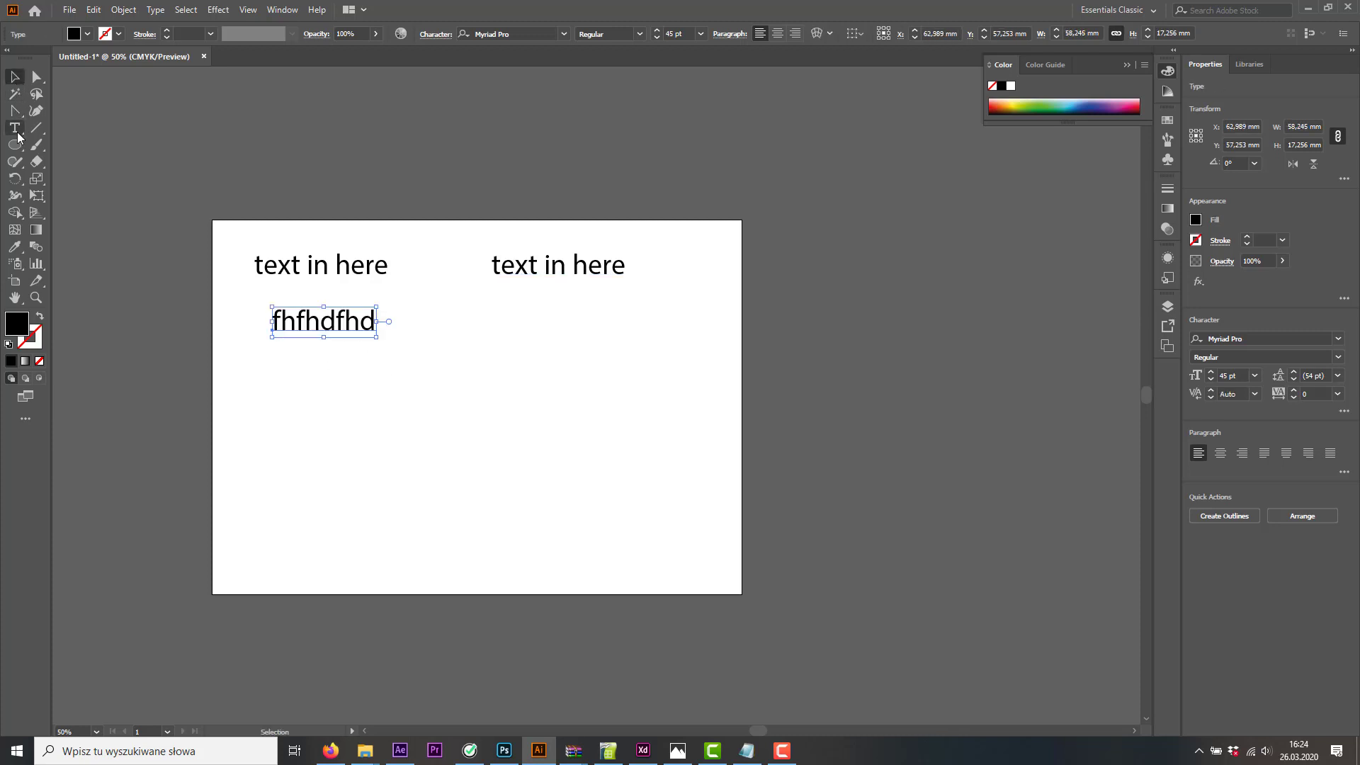
Delete all text objects from the artboard
left_click_drag(593, 374, 258, 269)
key("Delete")
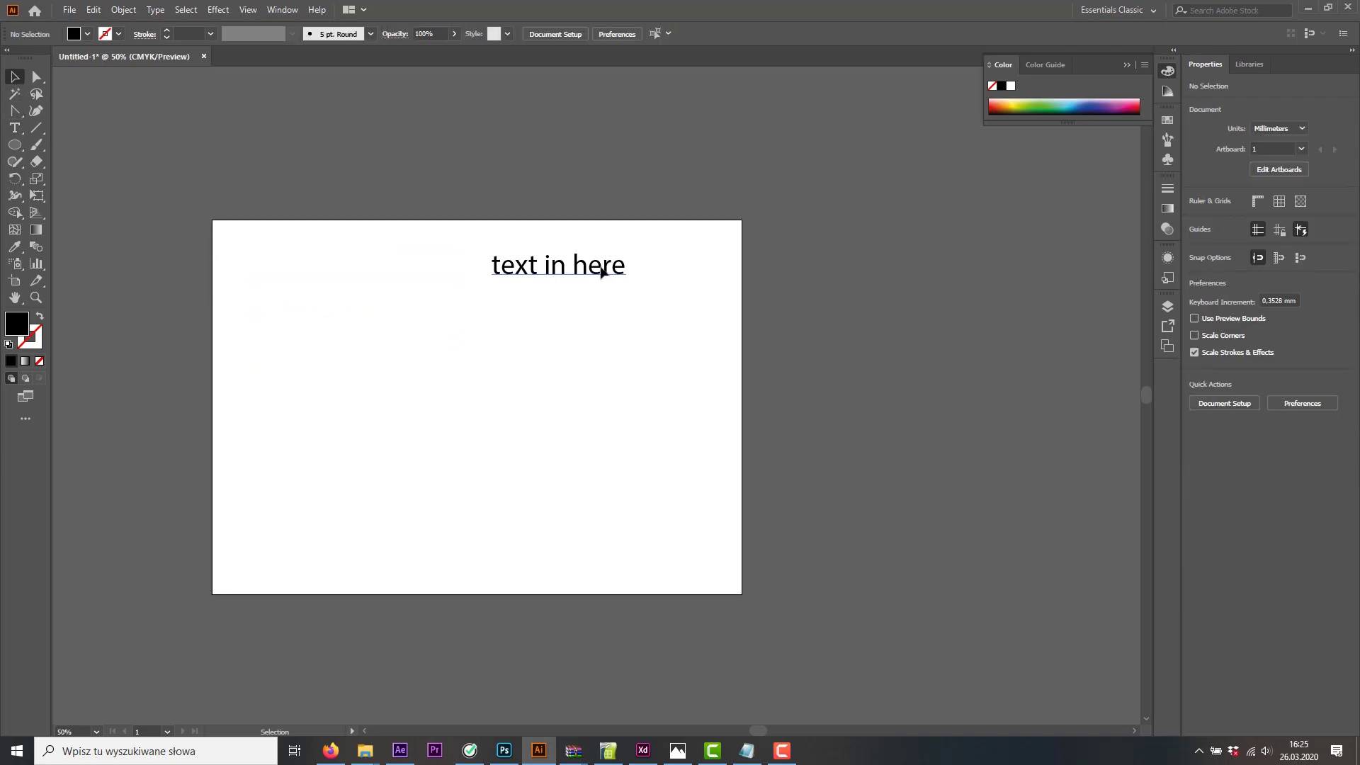
left_click(575, 268)
key("Delete")
Draw an area text frame about 120 mm by 63 mm in the artboard's upper-left part, keeping its placeholder text
left_click(20, 128)
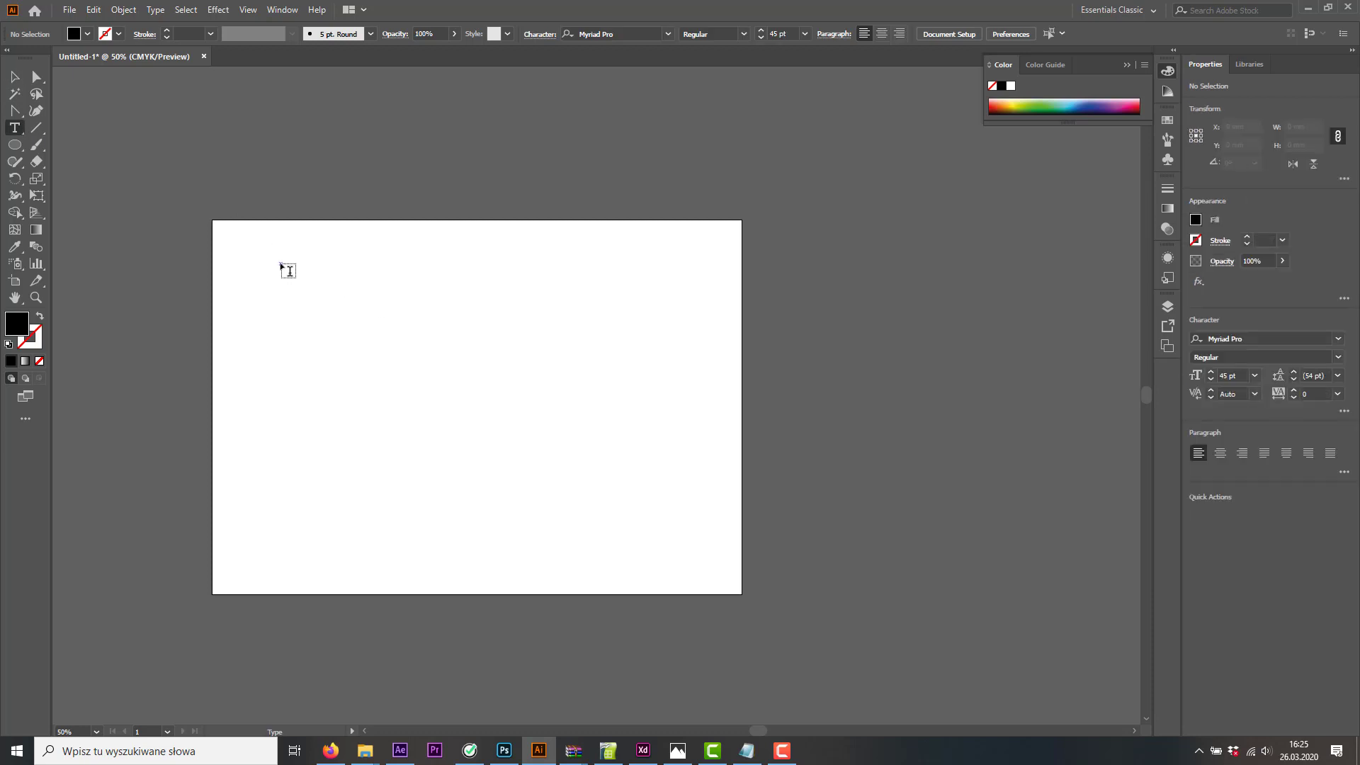
left_click_drag(281, 264, 498, 381)
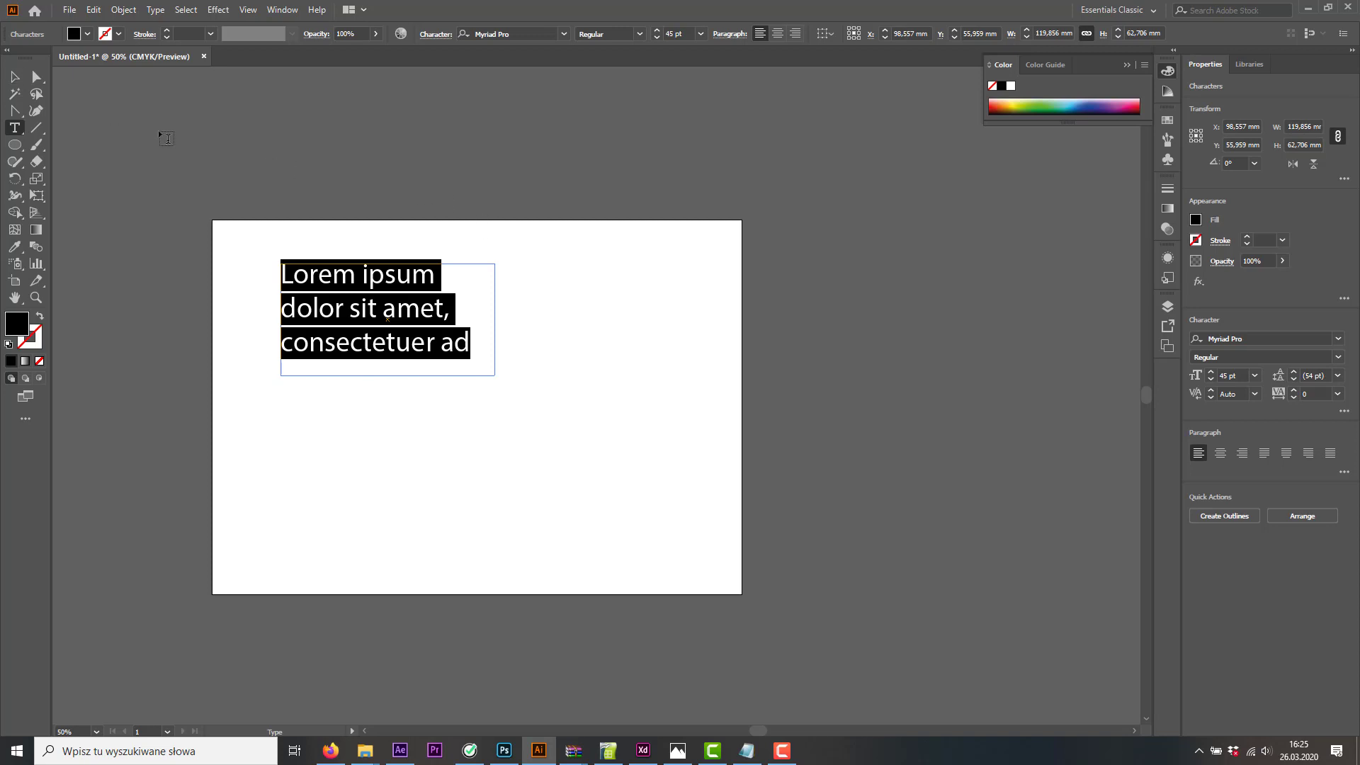
left_click(17, 77)
left_click(479, 385)
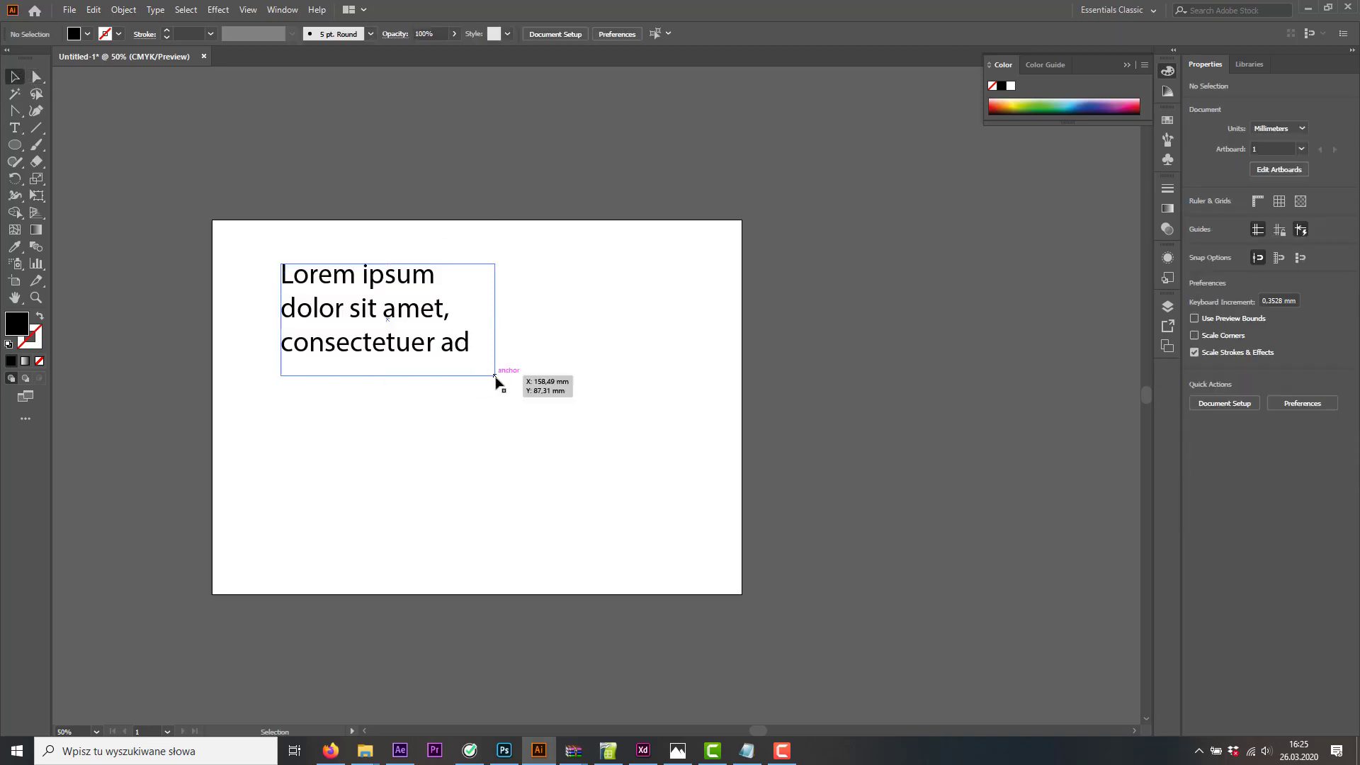
Resize the placeholder text frame to about 82 mm by 96 mm so its lines reflow
left_click(495, 376)
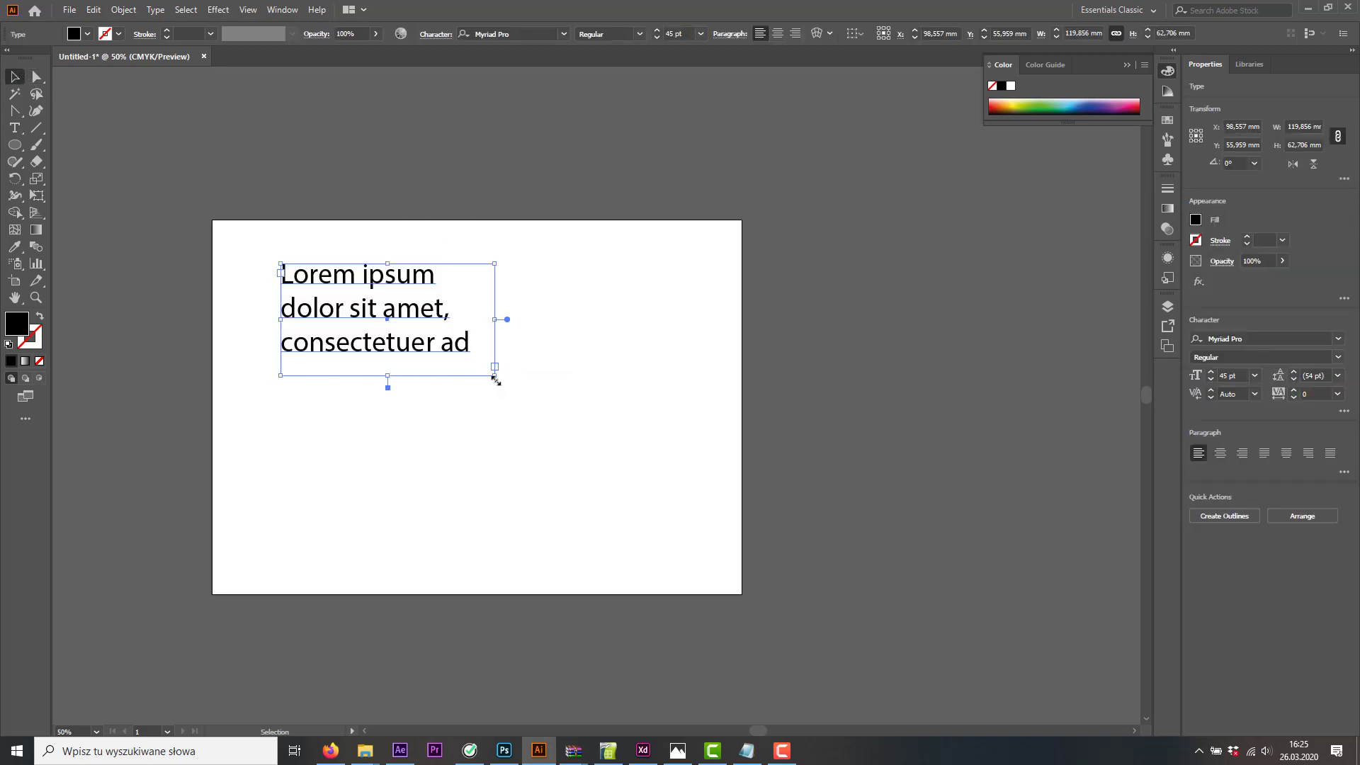
left_click_drag(495, 380, 428, 438)
left_click(443, 376)
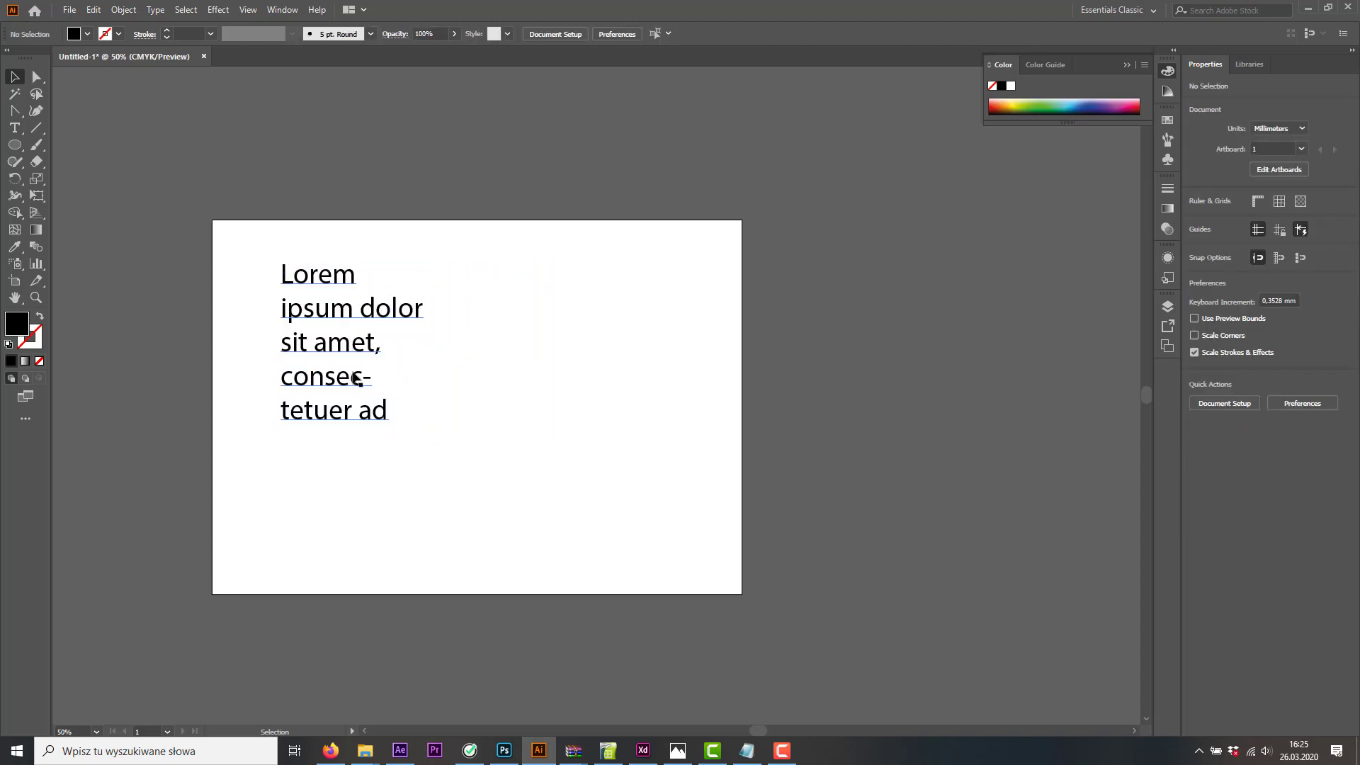
Shrink the placeholder text frame to about 77 mm by 64 mm
left_click(379, 407)
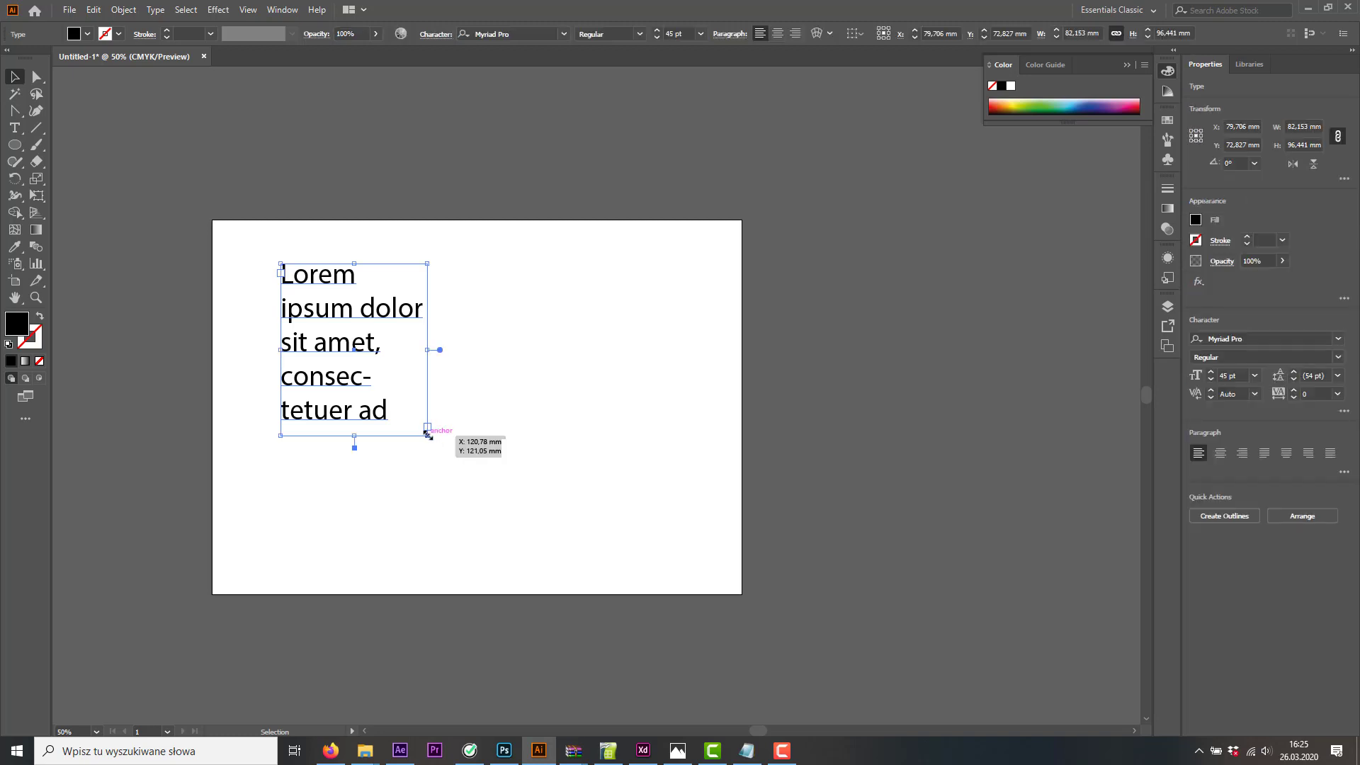
left_click_drag(428, 433, 419, 376)
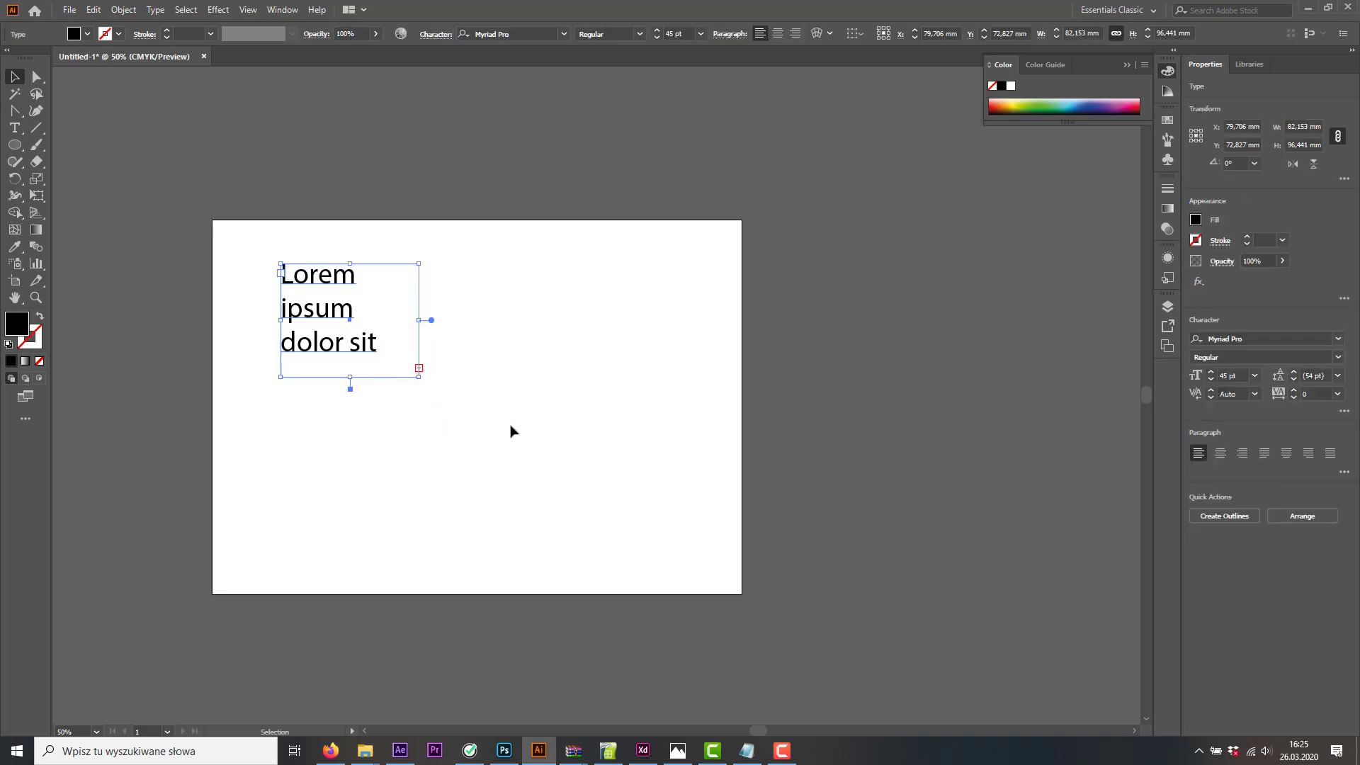
left_click(566, 481)
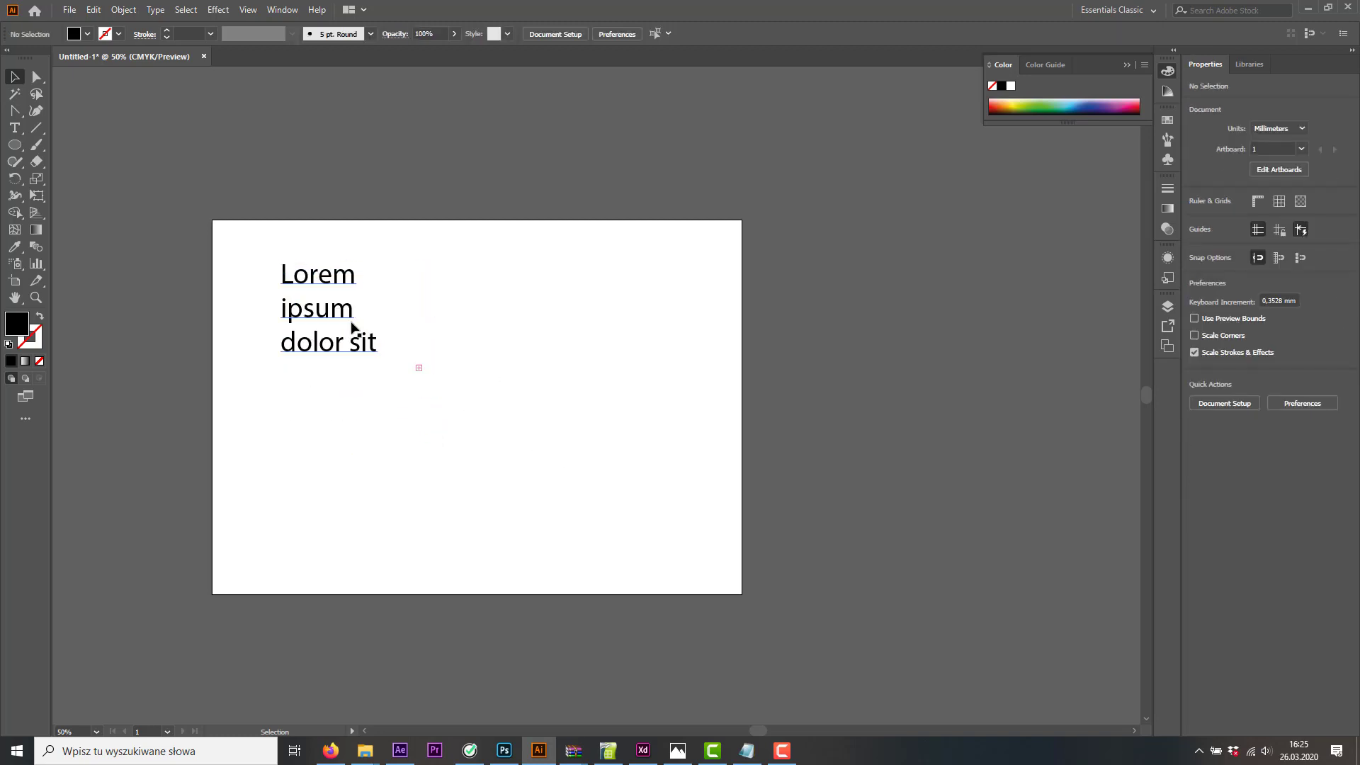
Enlarge the placeholder text frame to about 129 mm by 87 mm, and delete it
left_click(349, 354)
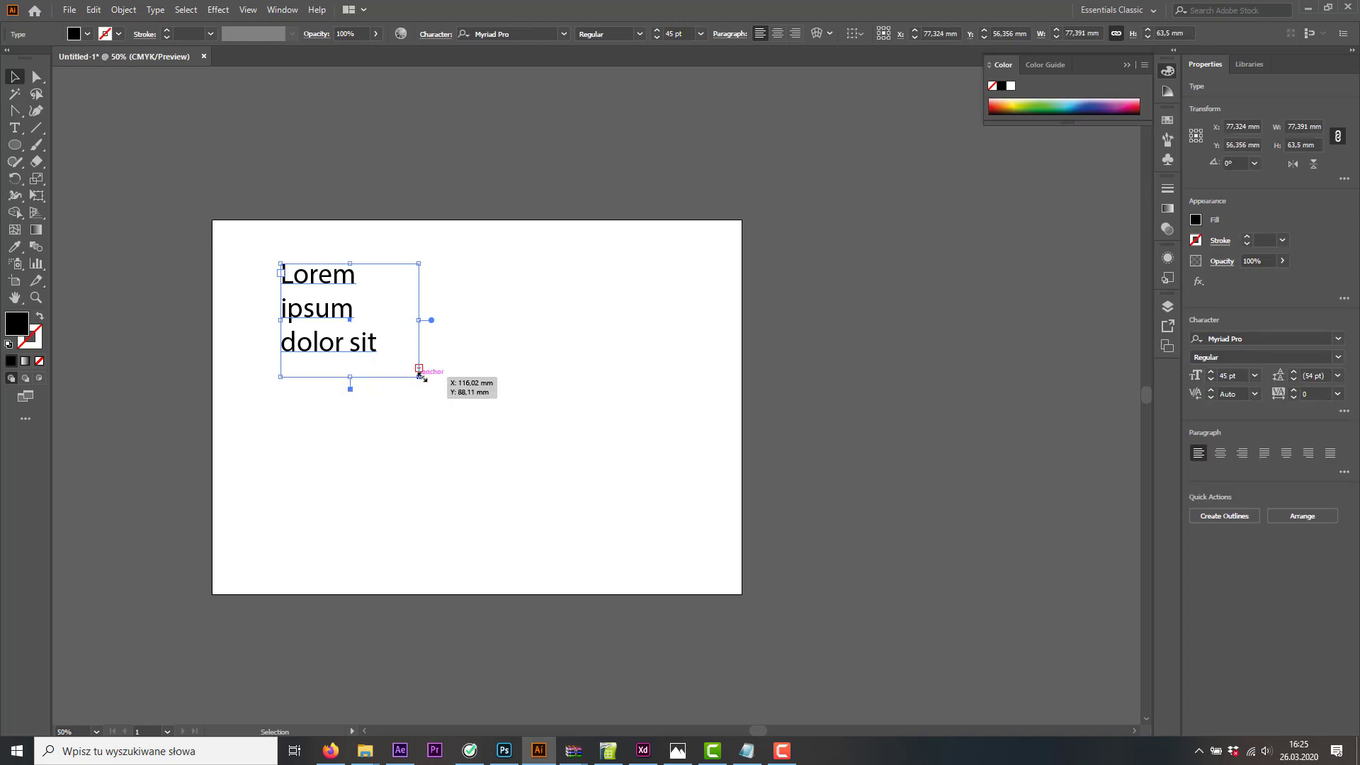
left_click_drag(420, 376, 493, 414)
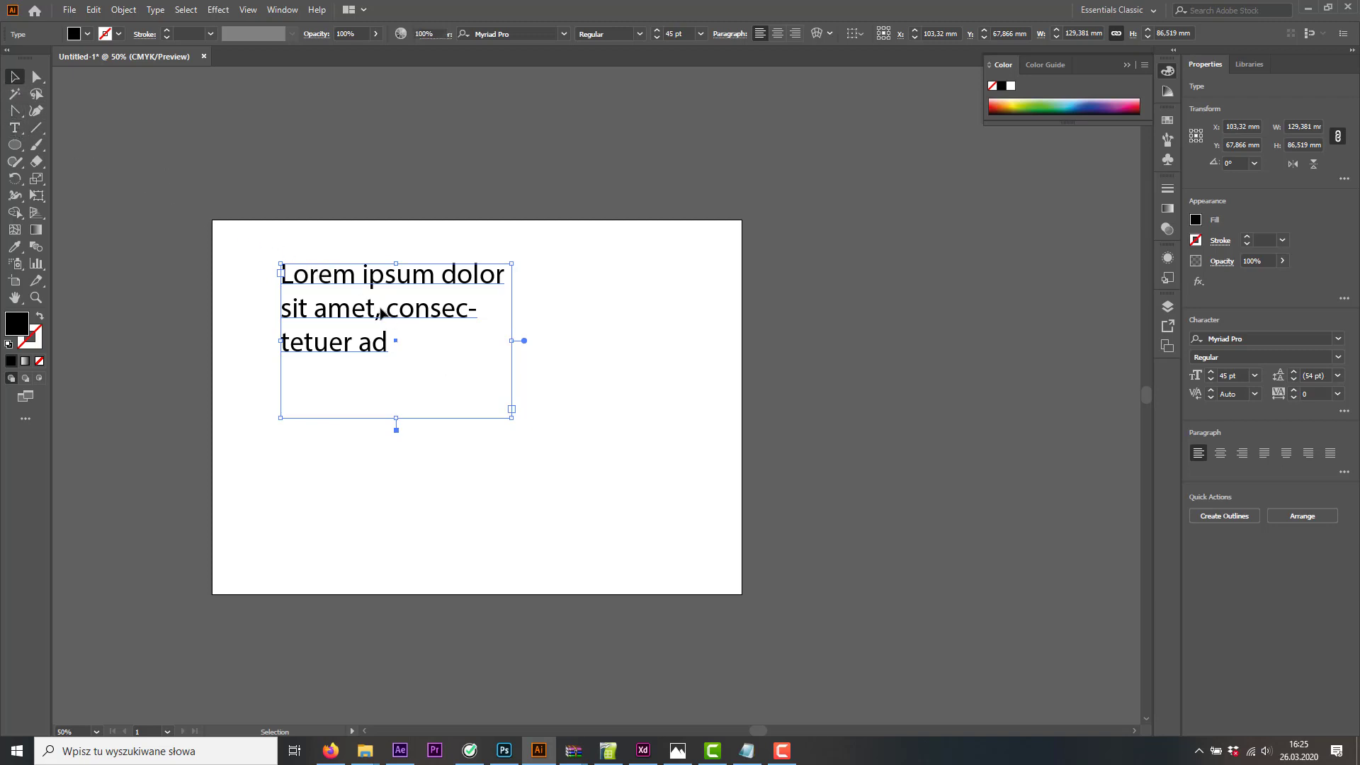
key("Delete")
Draw a black circle about 108 mm in diameter near the middle of the artboard
left_click(15, 128)
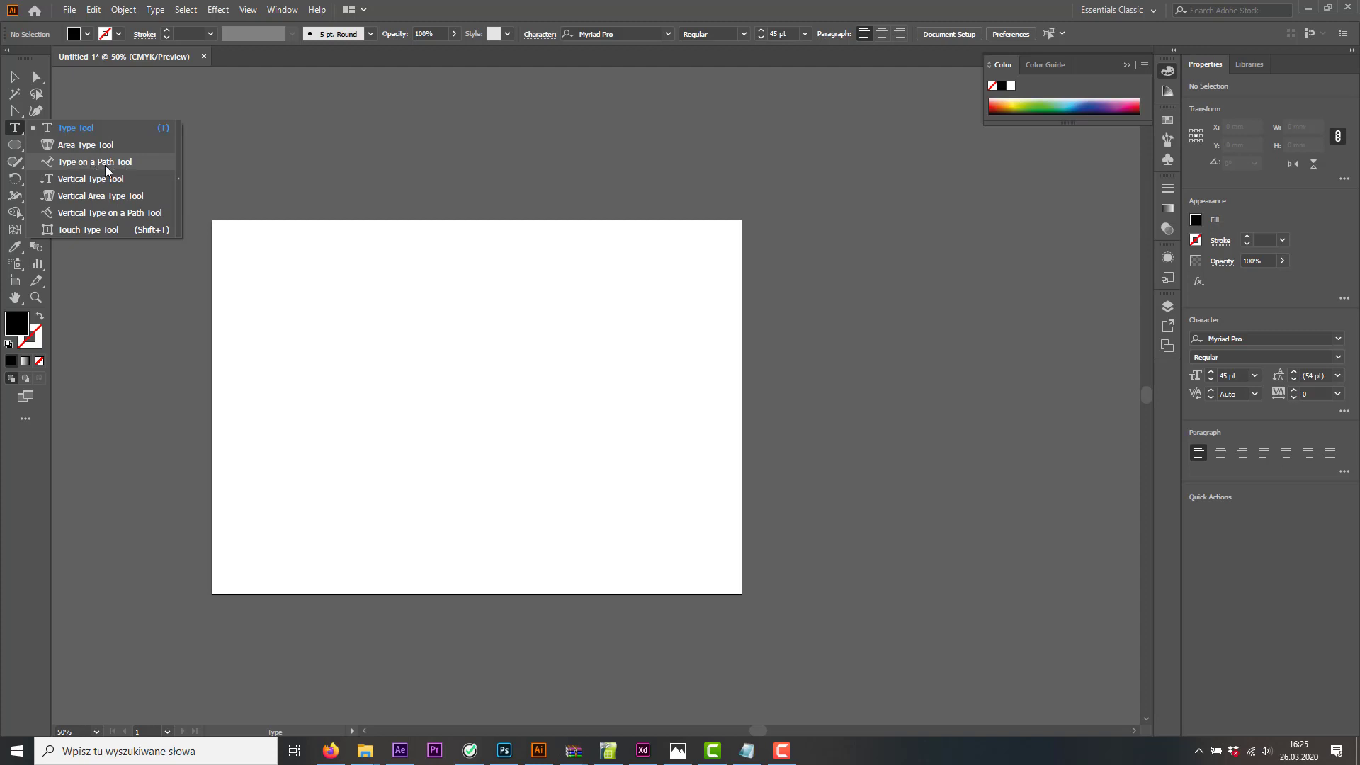
left_click(15, 145)
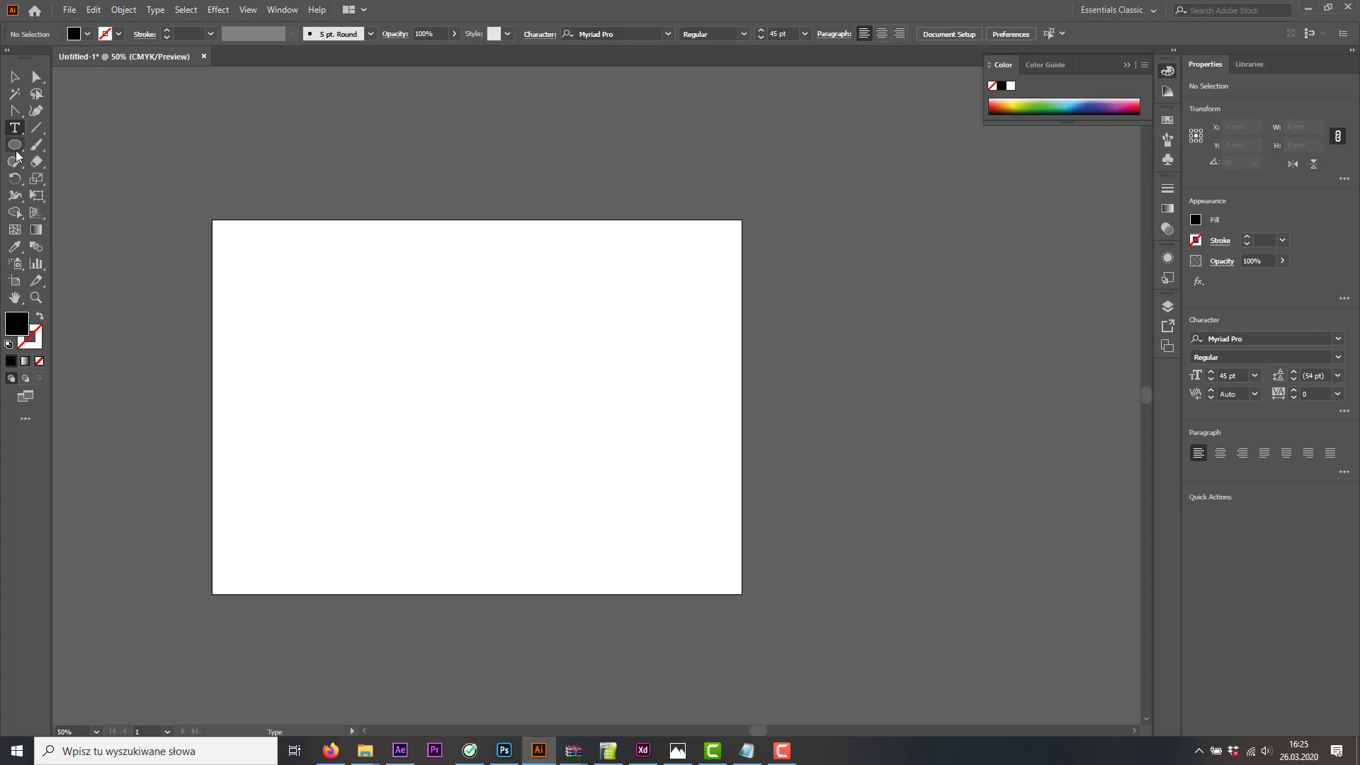
left_click(14, 129)
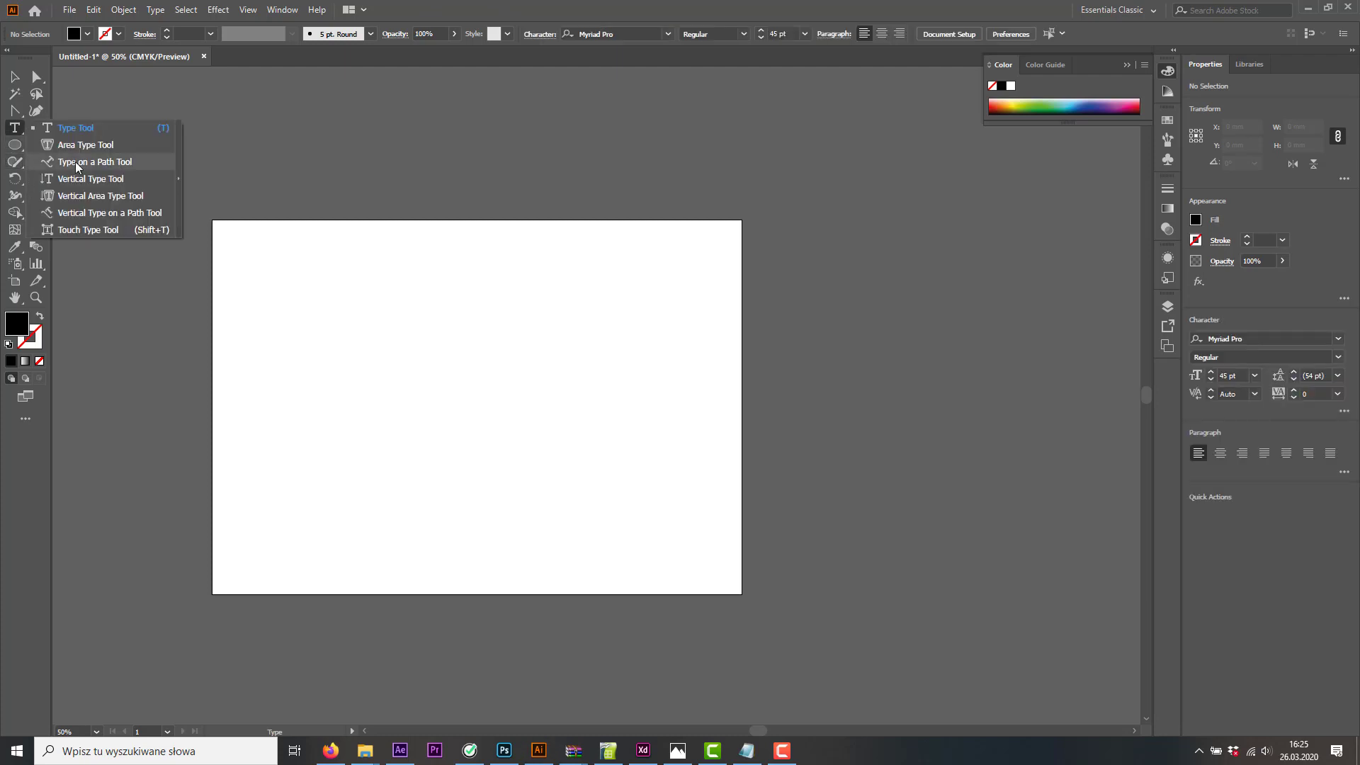
left_click(14, 144)
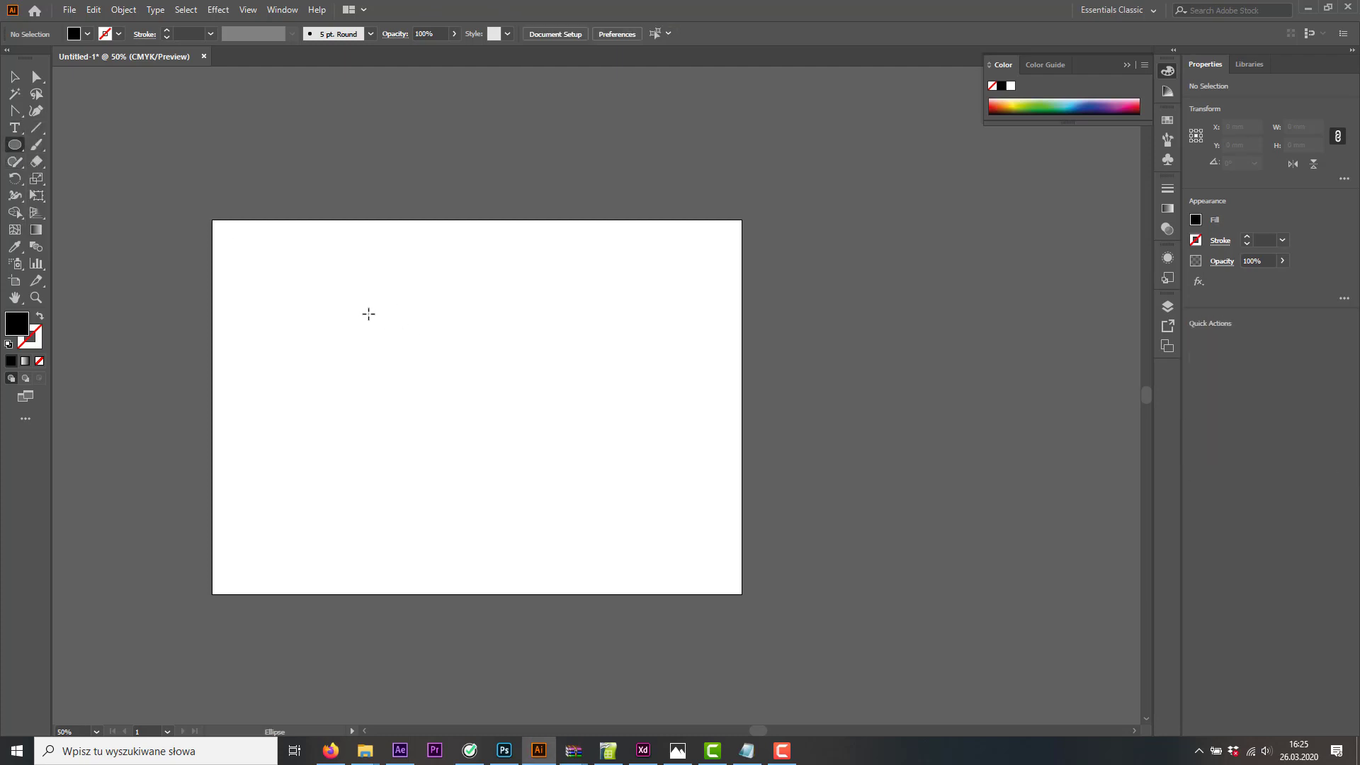
left_click_drag(368, 312, 561, 473)
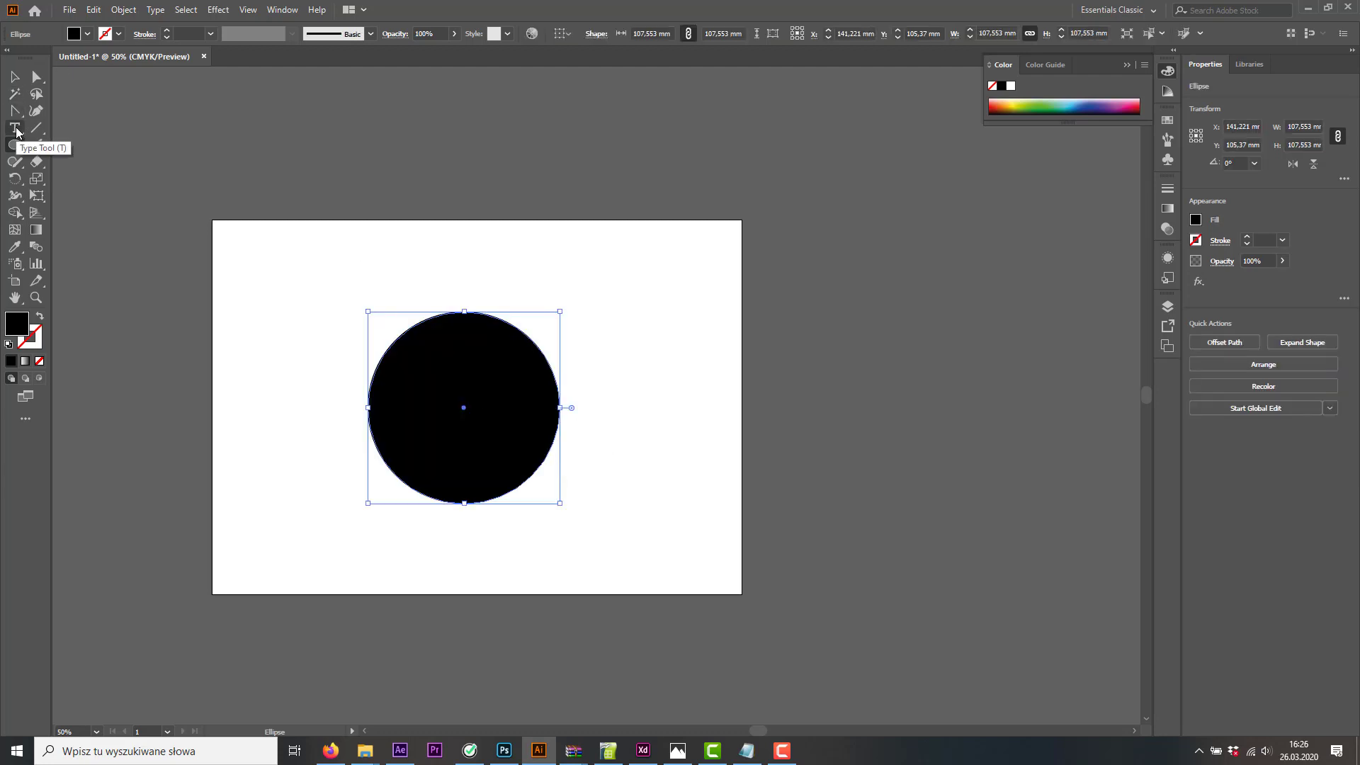
Choose Type on a Path as the active type tool and fill the circle with yellow
left_click_drag(15, 130, 15, 130)
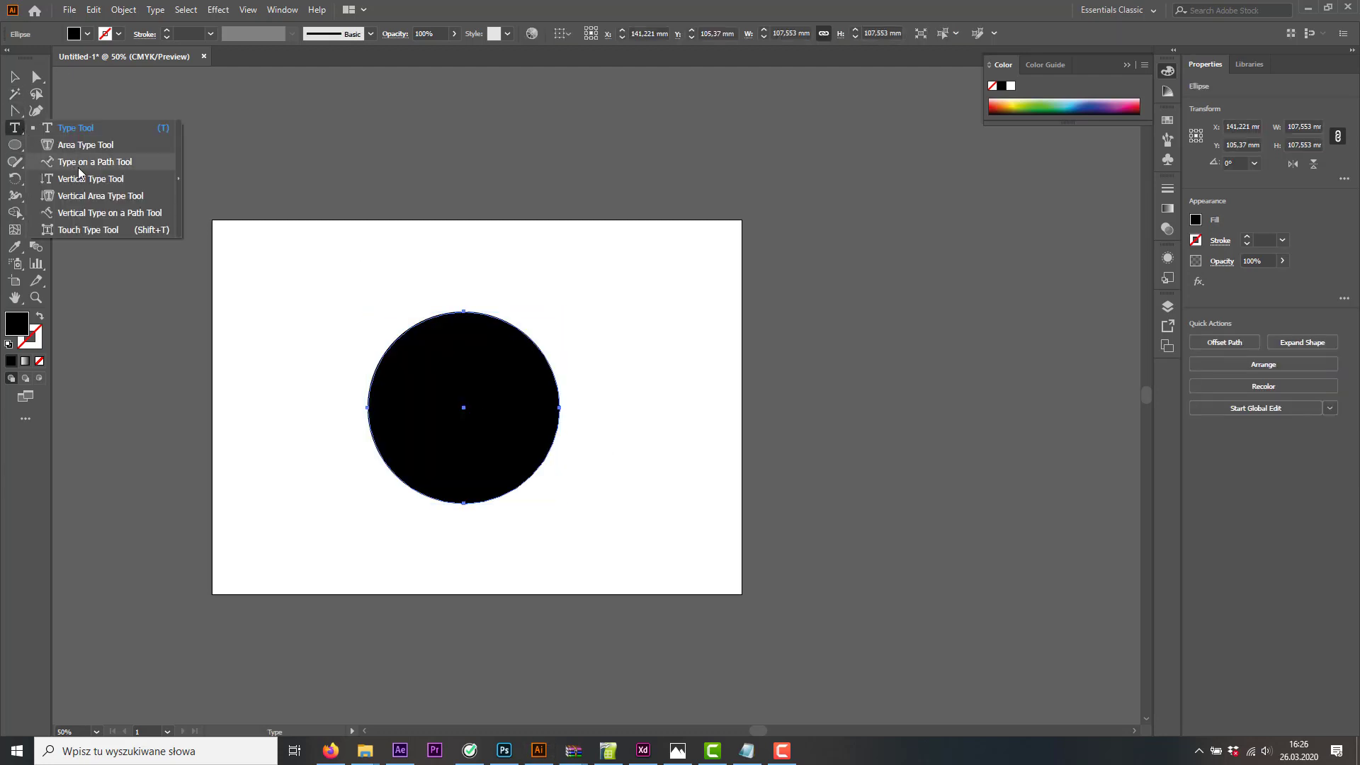
left_click_drag(79, 168, 78, 168)
left_click(15, 77)
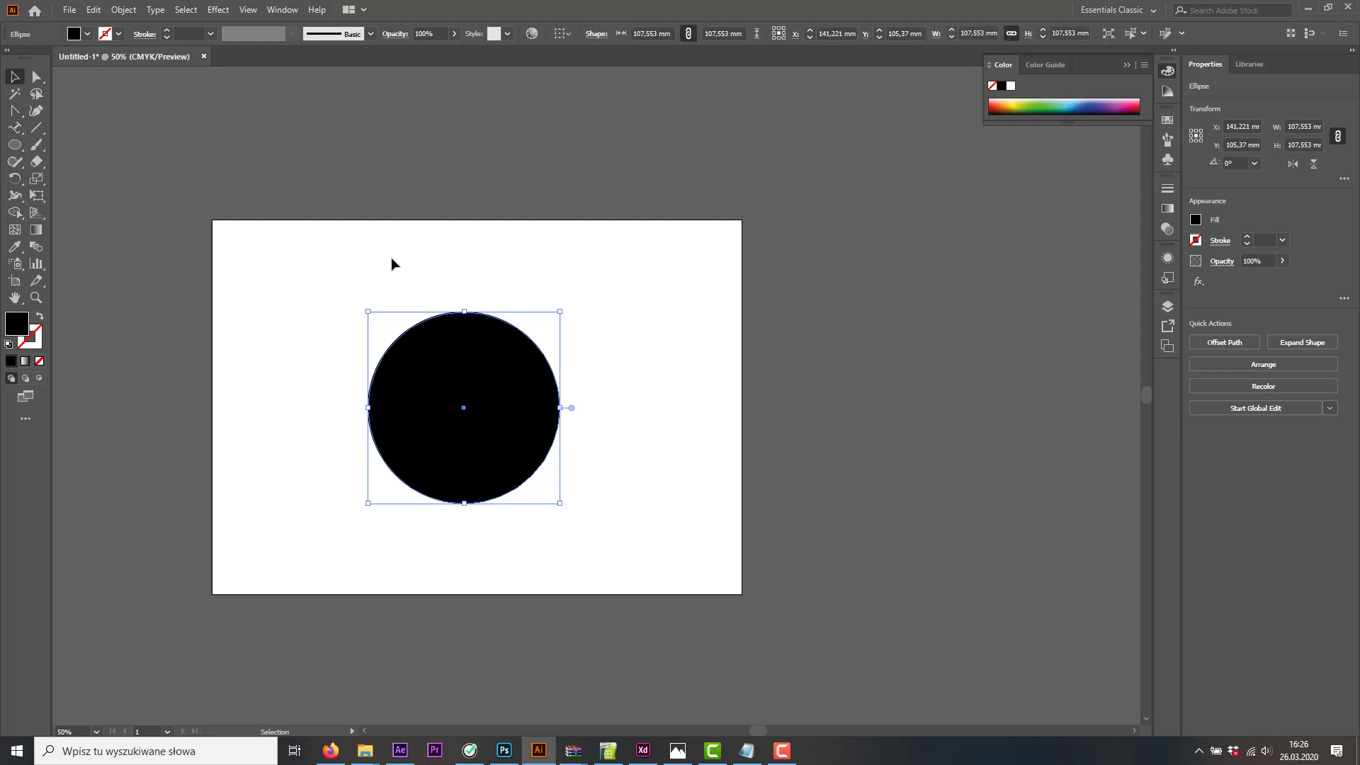
left_click(87, 34)
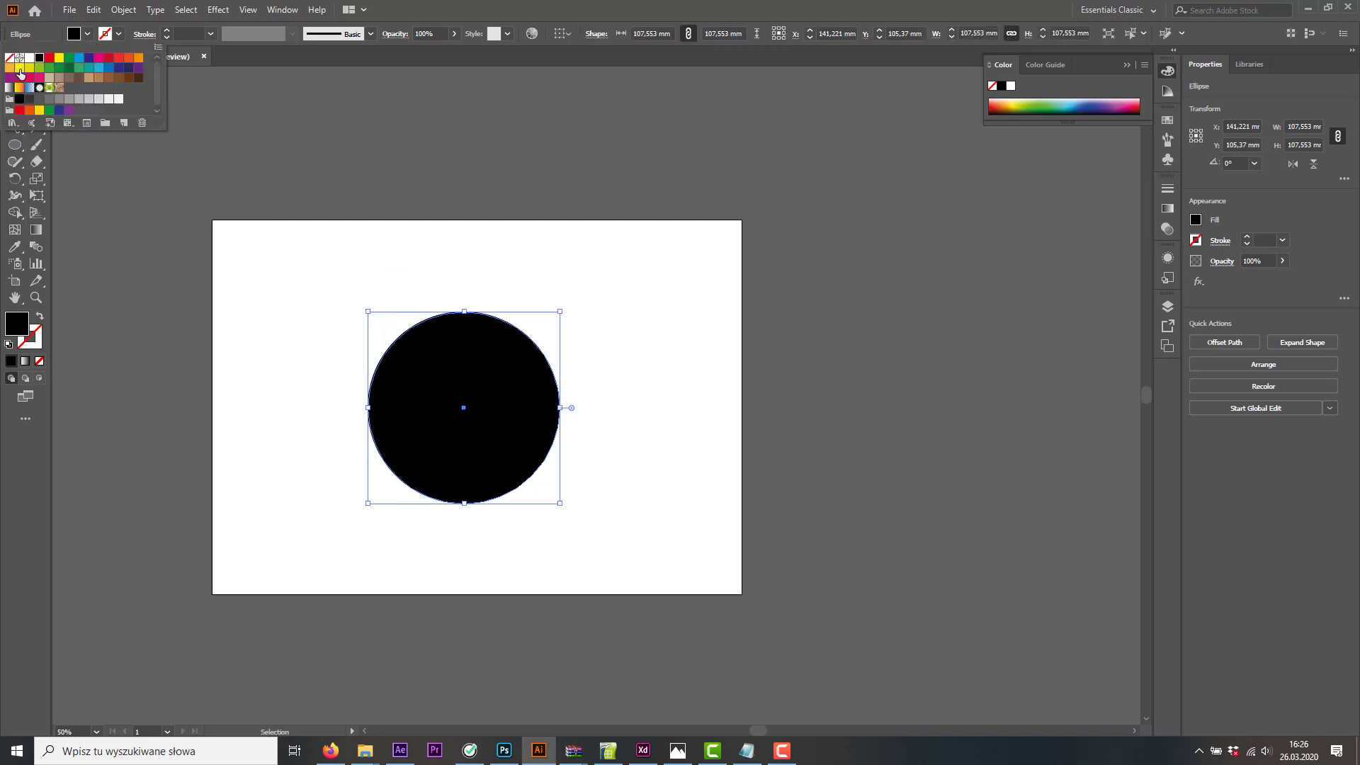
left_click(20, 68)
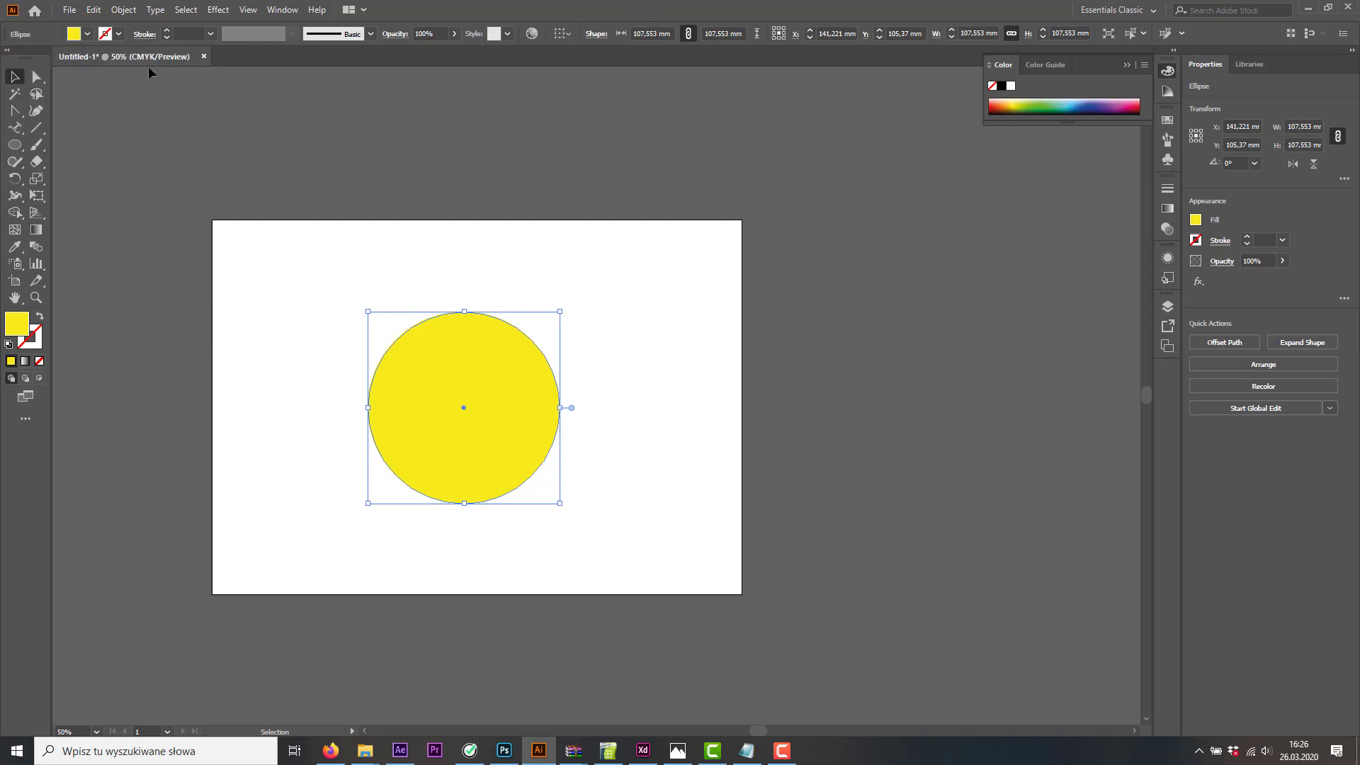
Remove the circle's fill so that only its bare path is left
left_click(37, 76)
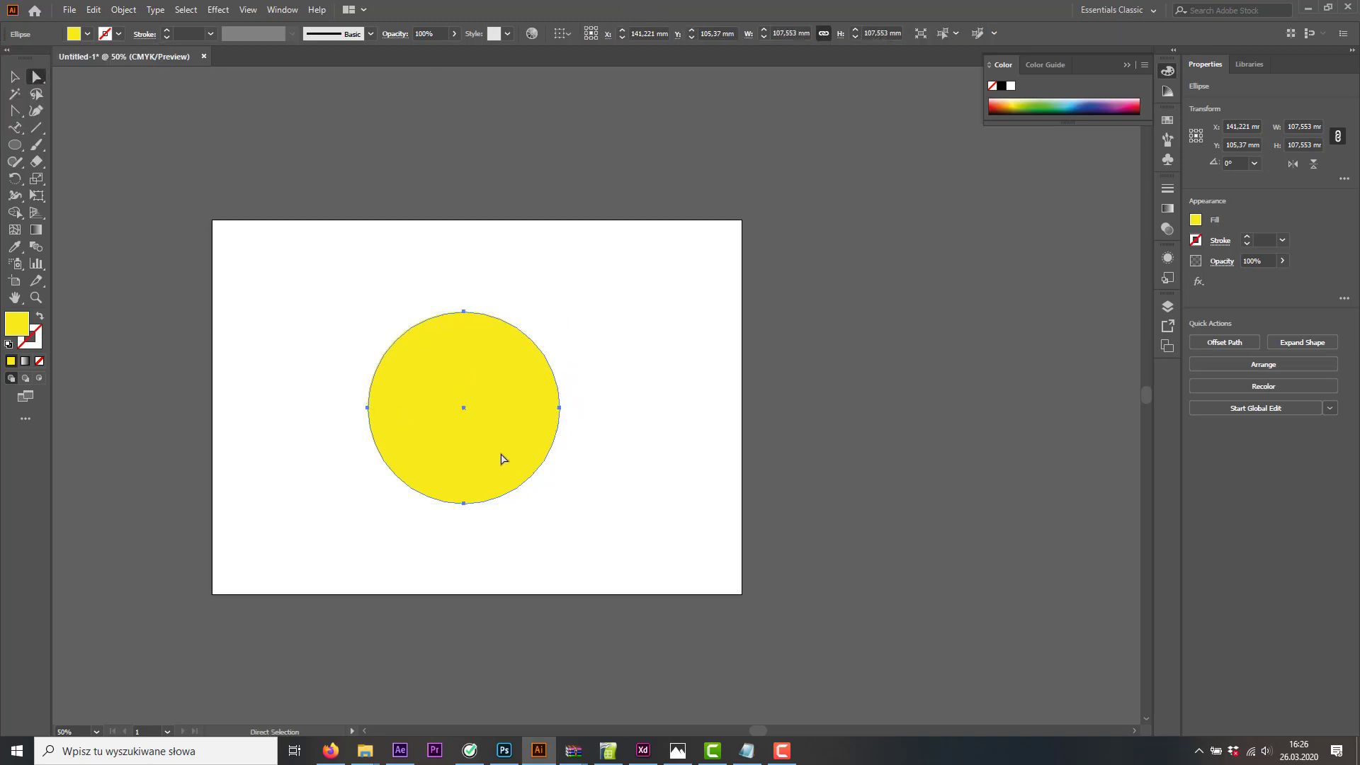
left_click(87, 33)
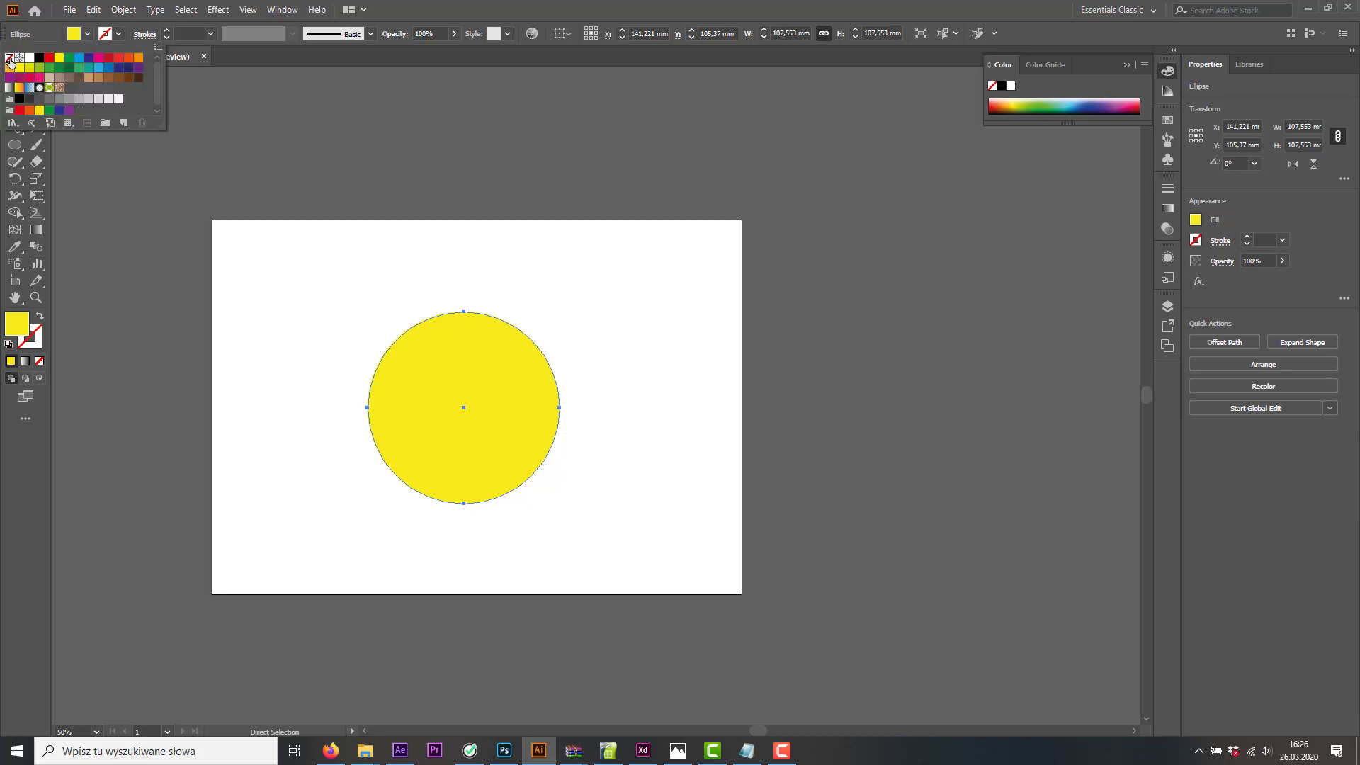
left_click(9, 58)
left_click(497, 13)
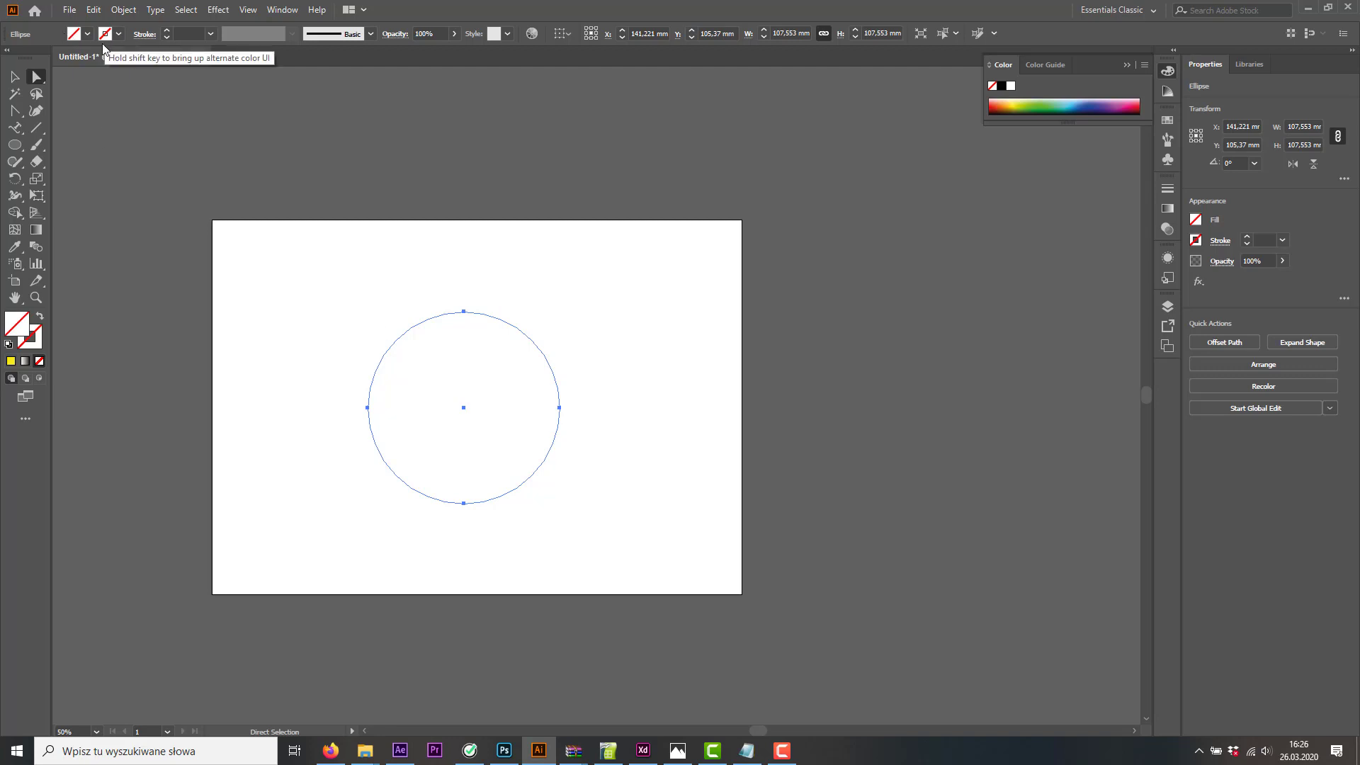
Write the sample text "drhdjdjdtjdtjdtj" along the outside of the circle's upper arc with Type on a Path
left_click(14, 132)
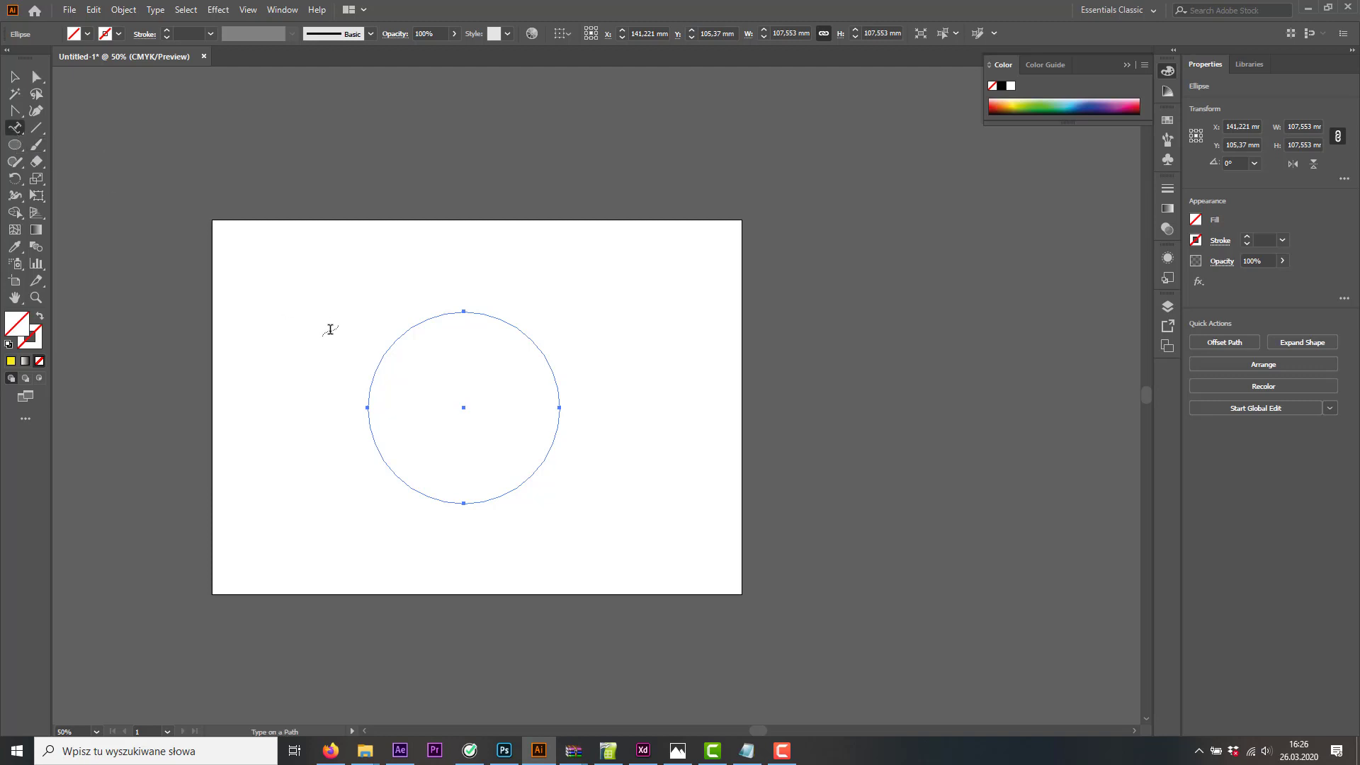
left_click(384, 354)
type("dr")
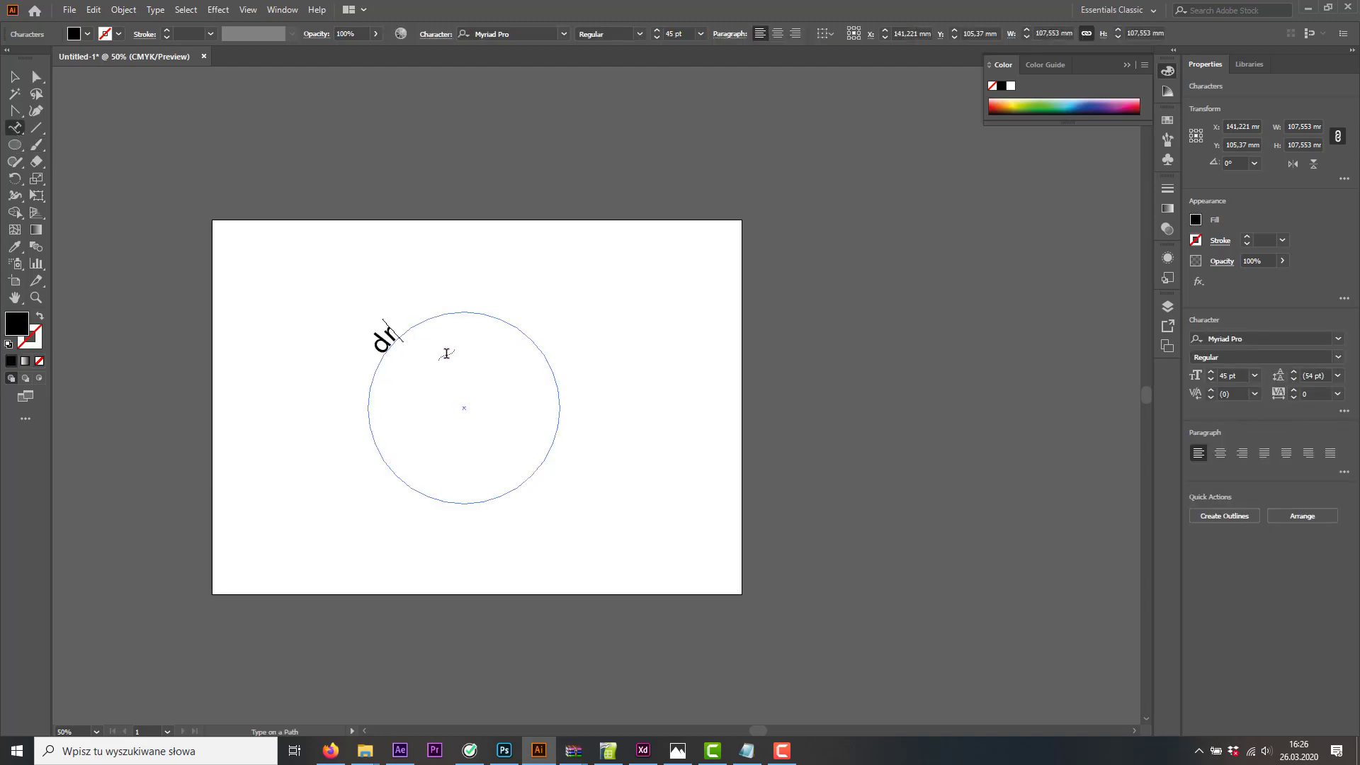
type("hdjdjdtjdtjdtj")
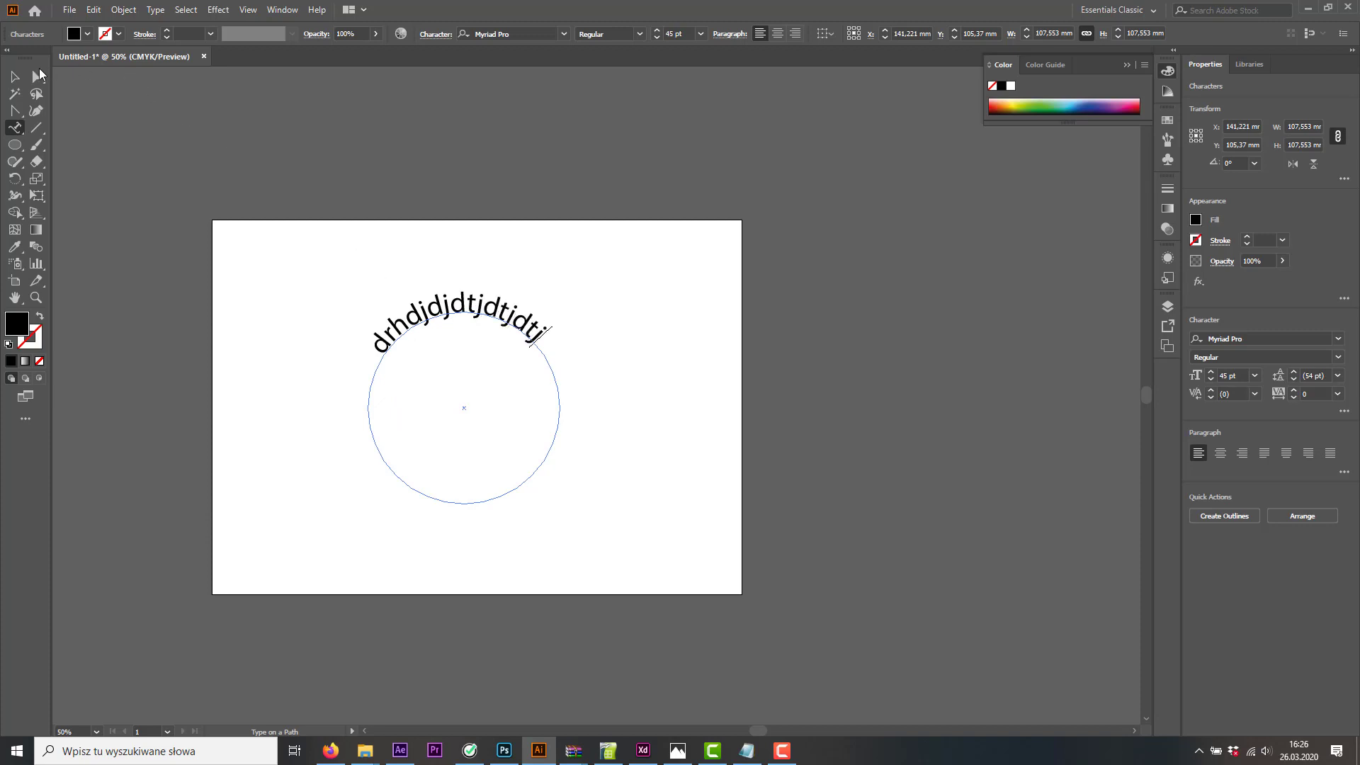
Reposition the circular text near the middle of the artboard and flip it to run inside the circle along its lower arc
left_click(15, 76)
left_click(498, 276)
left_click_drag(488, 301, 447, 294)
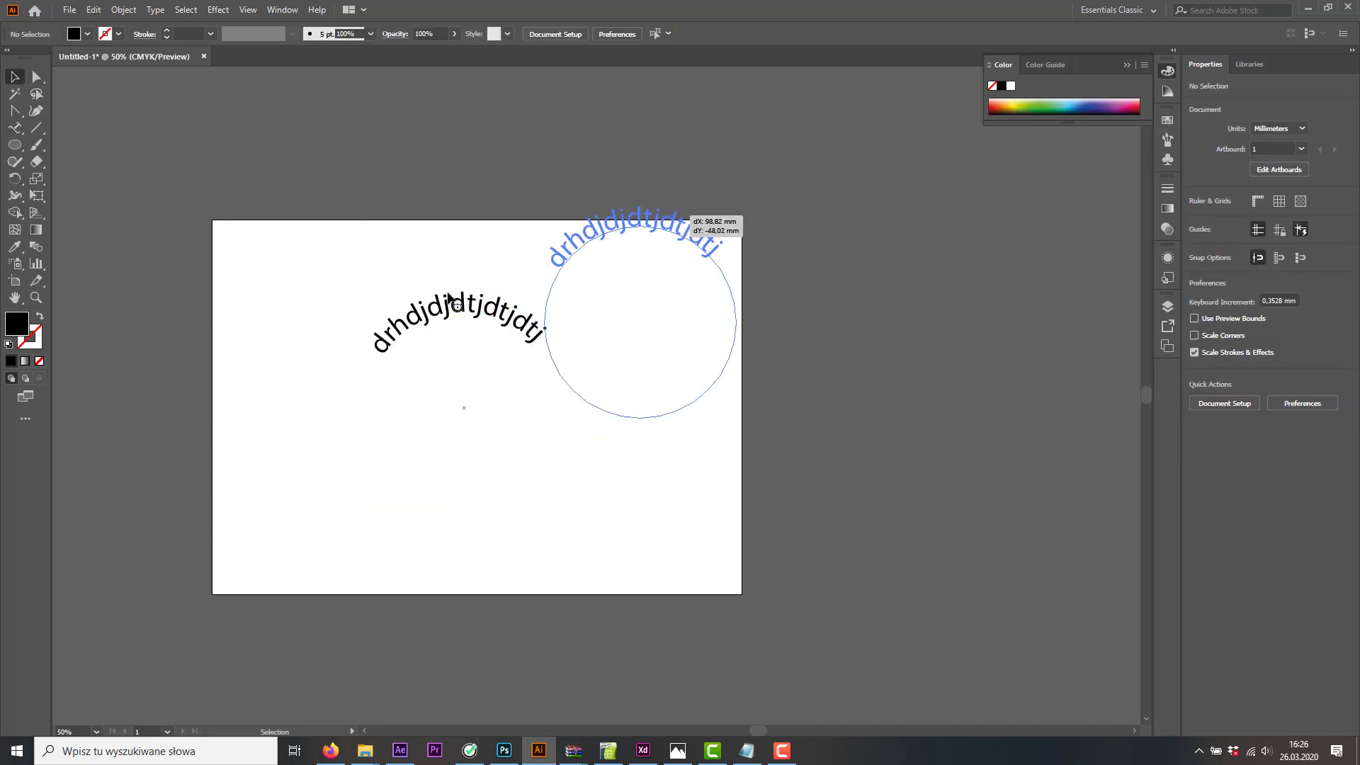
left_click_drag(357, 167, 774, 538)
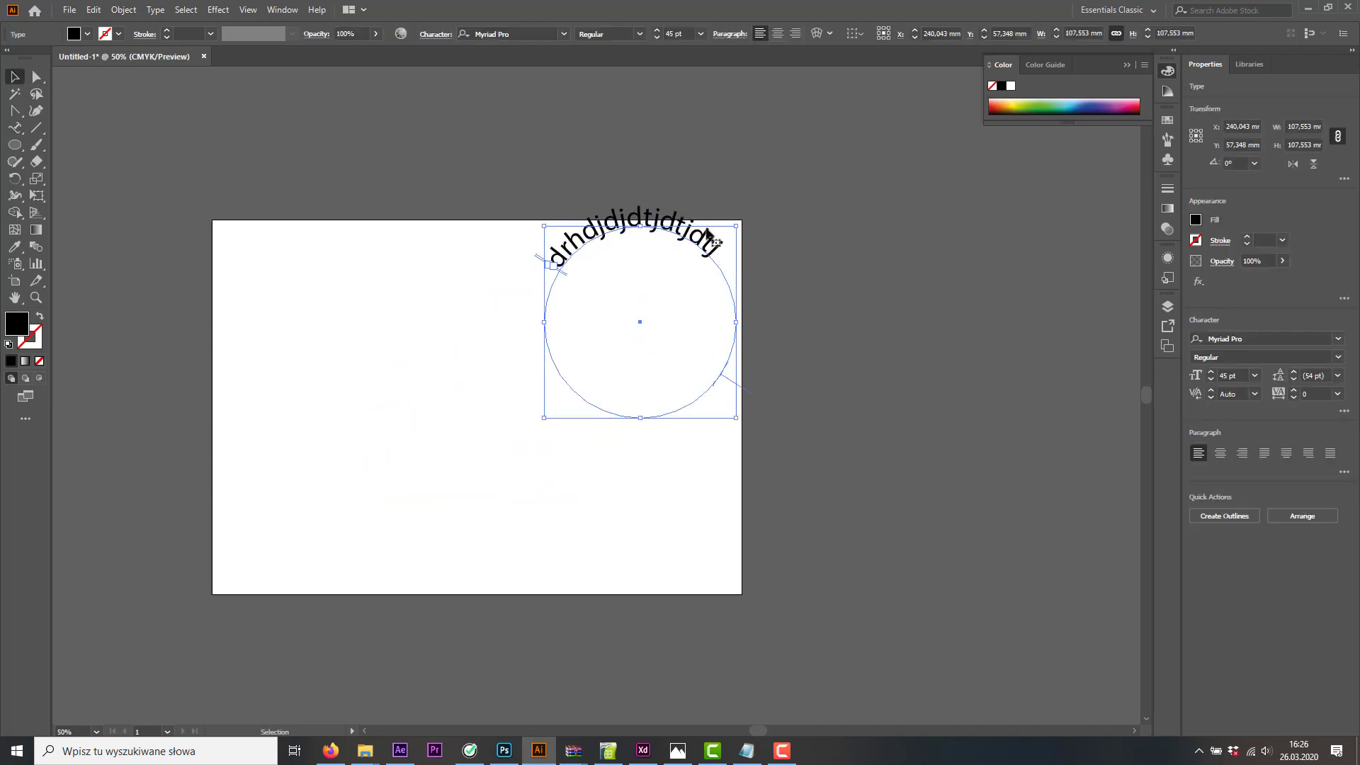
left_click_drag(708, 235, 570, 339)
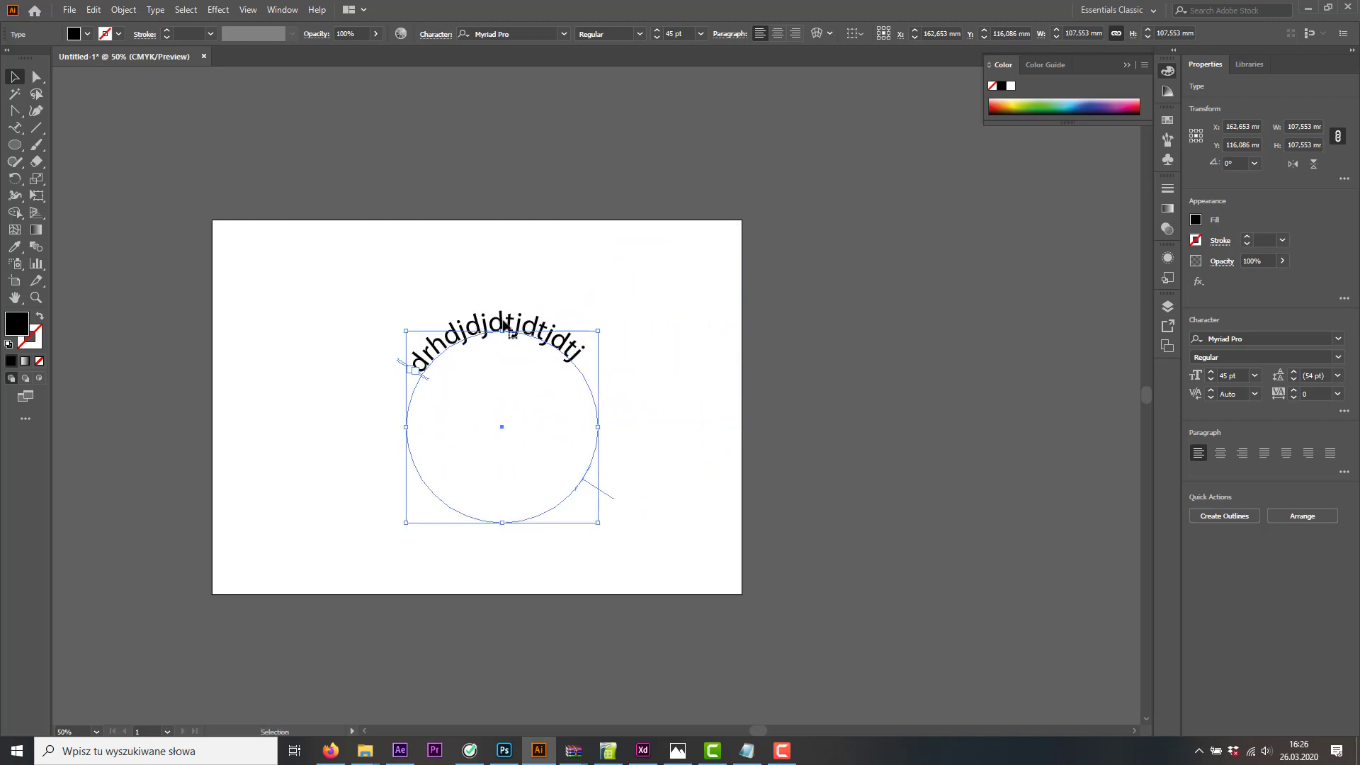
left_click_drag(601, 494, 416, 467)
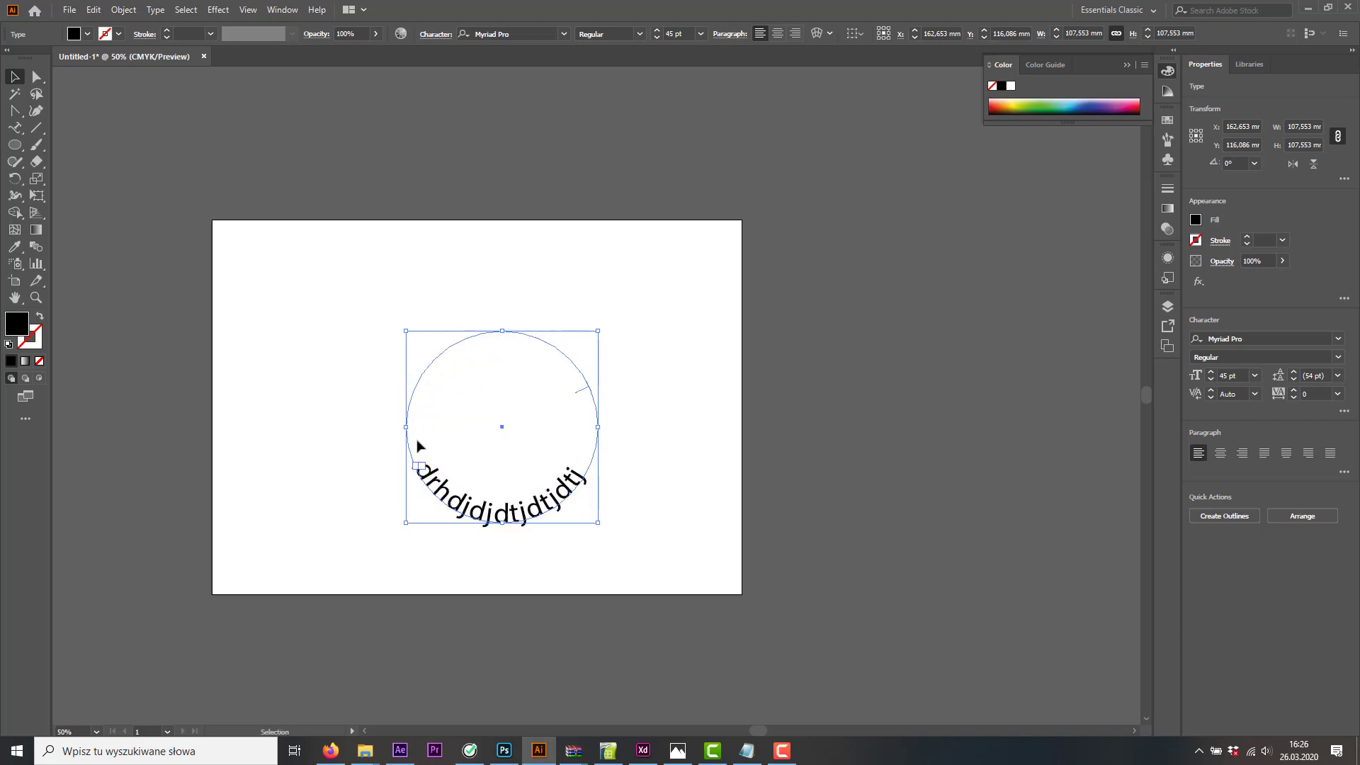
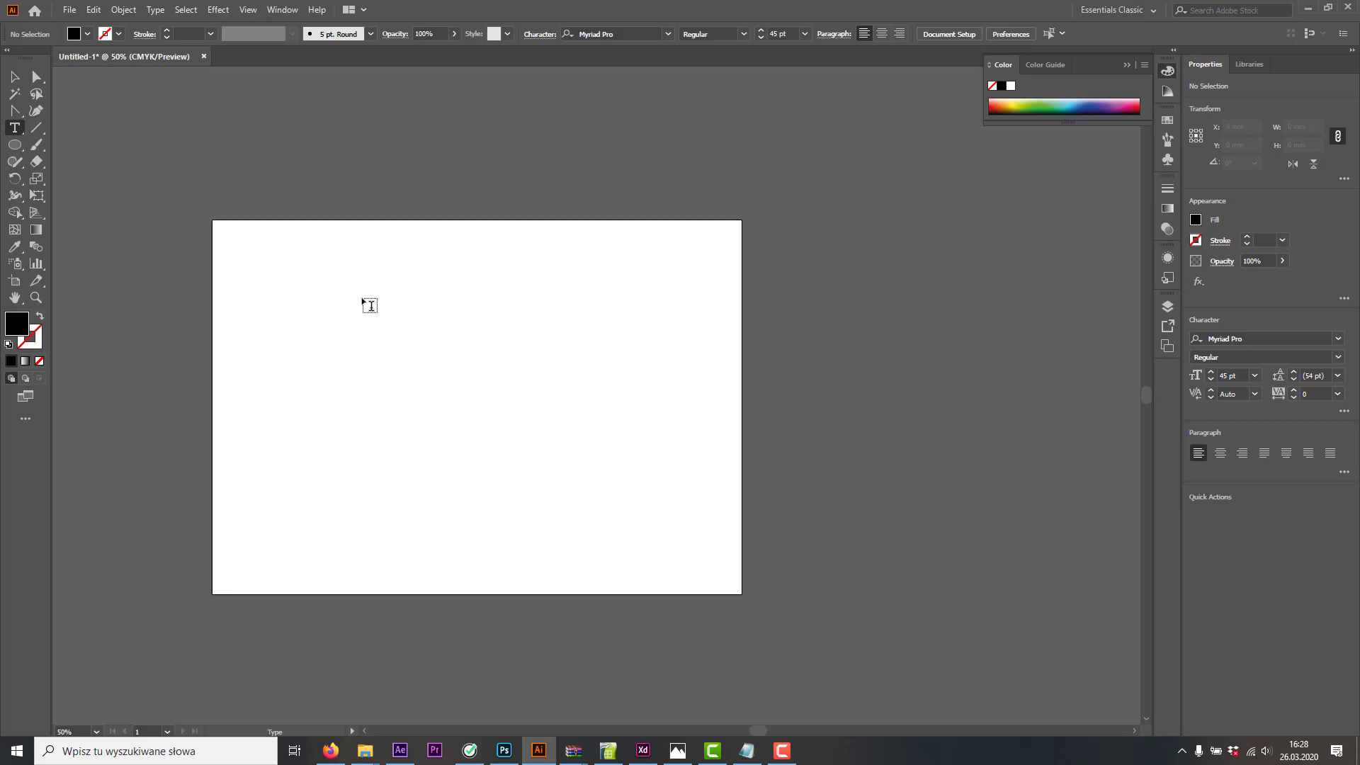
Add the point text "NETFLIX" in the upper part of the empty artboard
left_click(362, 301)
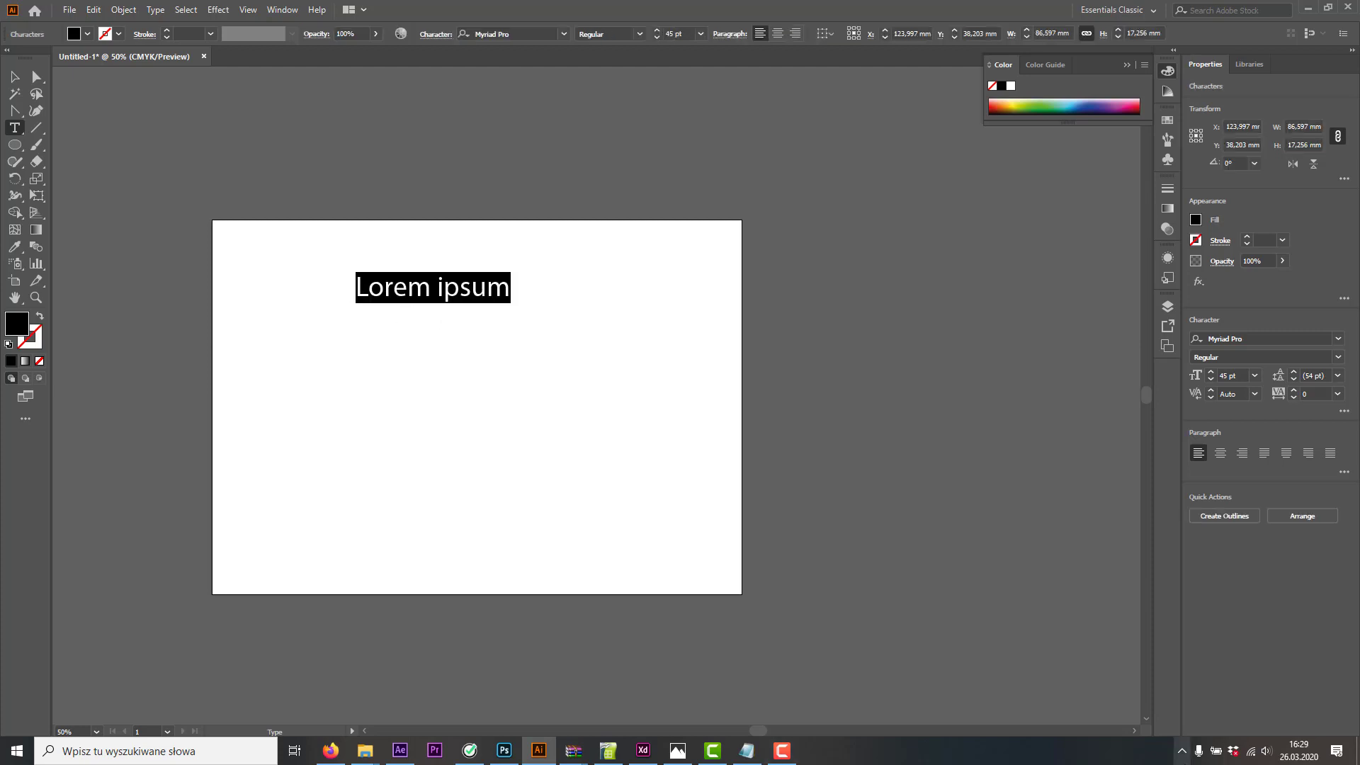
type("NETFIL")
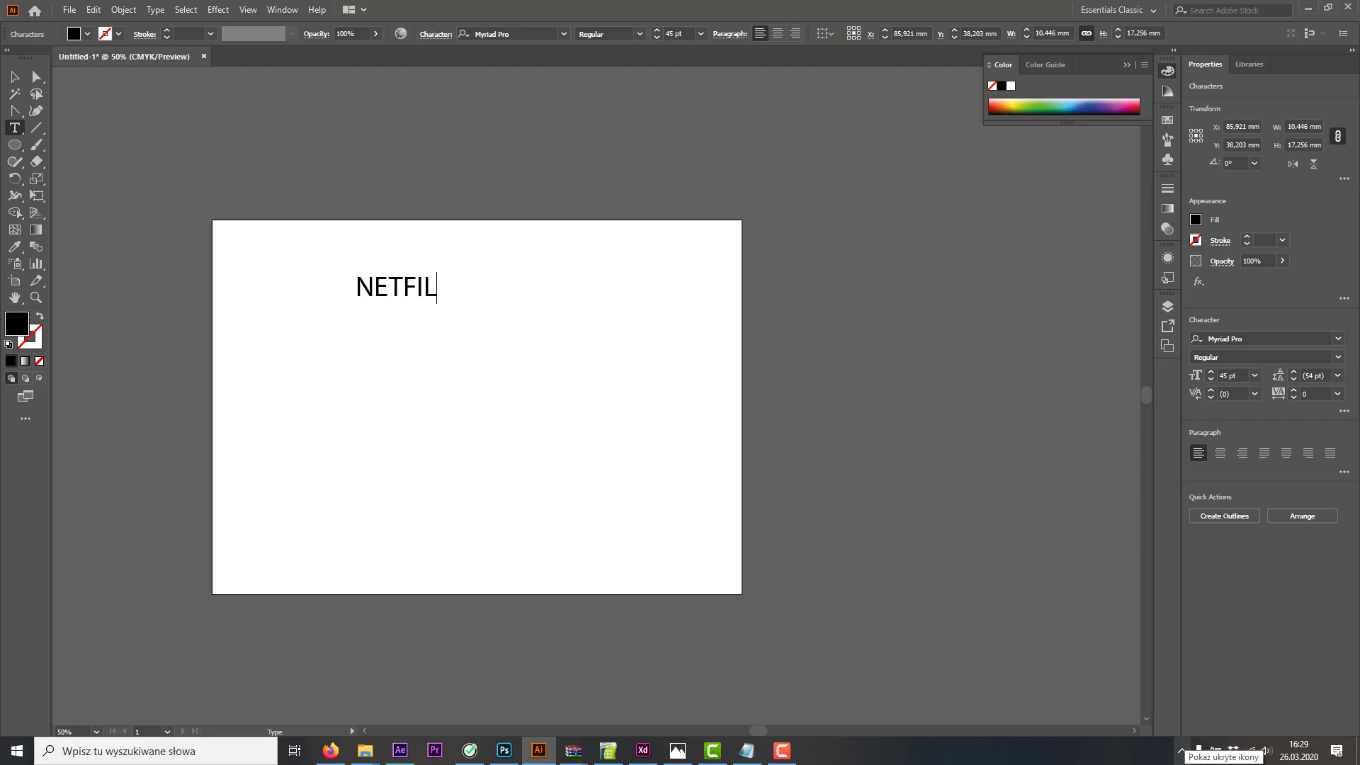
key("BackSpace")
key("BackSpace")
type("LIX")
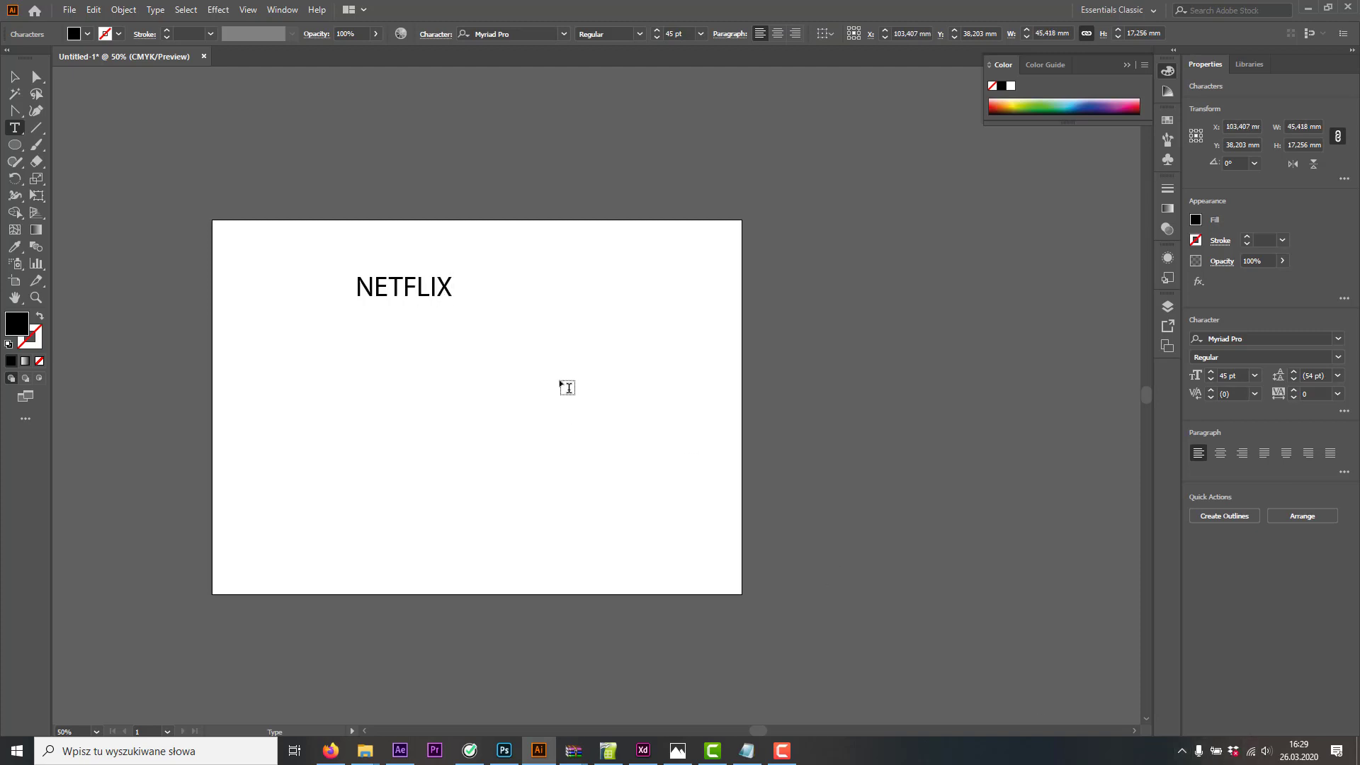
Move the NETFLIX text closer to the artboard's middle and set its font to Bebas Neue Bold
left_click(14, 76)
left_click_drag(391, 295, 448, 326)
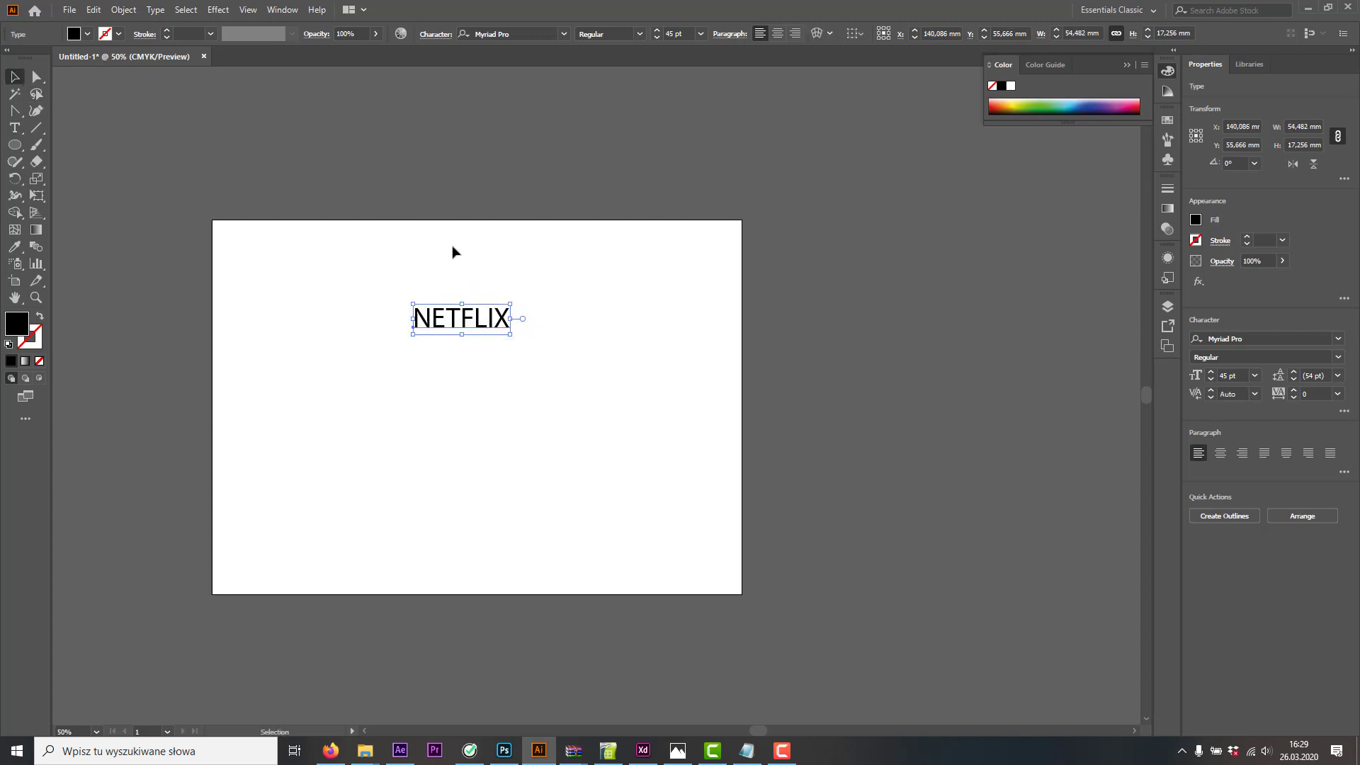
left_click(520, 34)
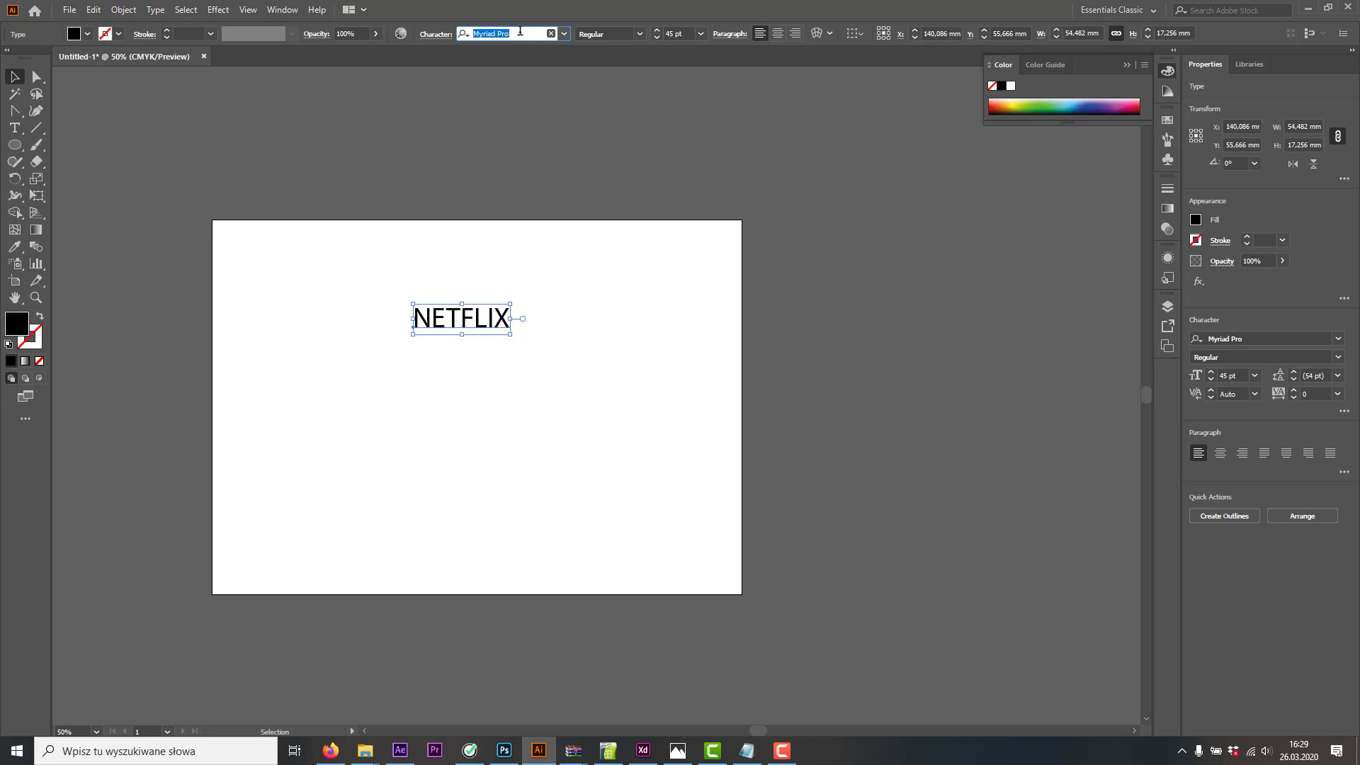
type("beb")
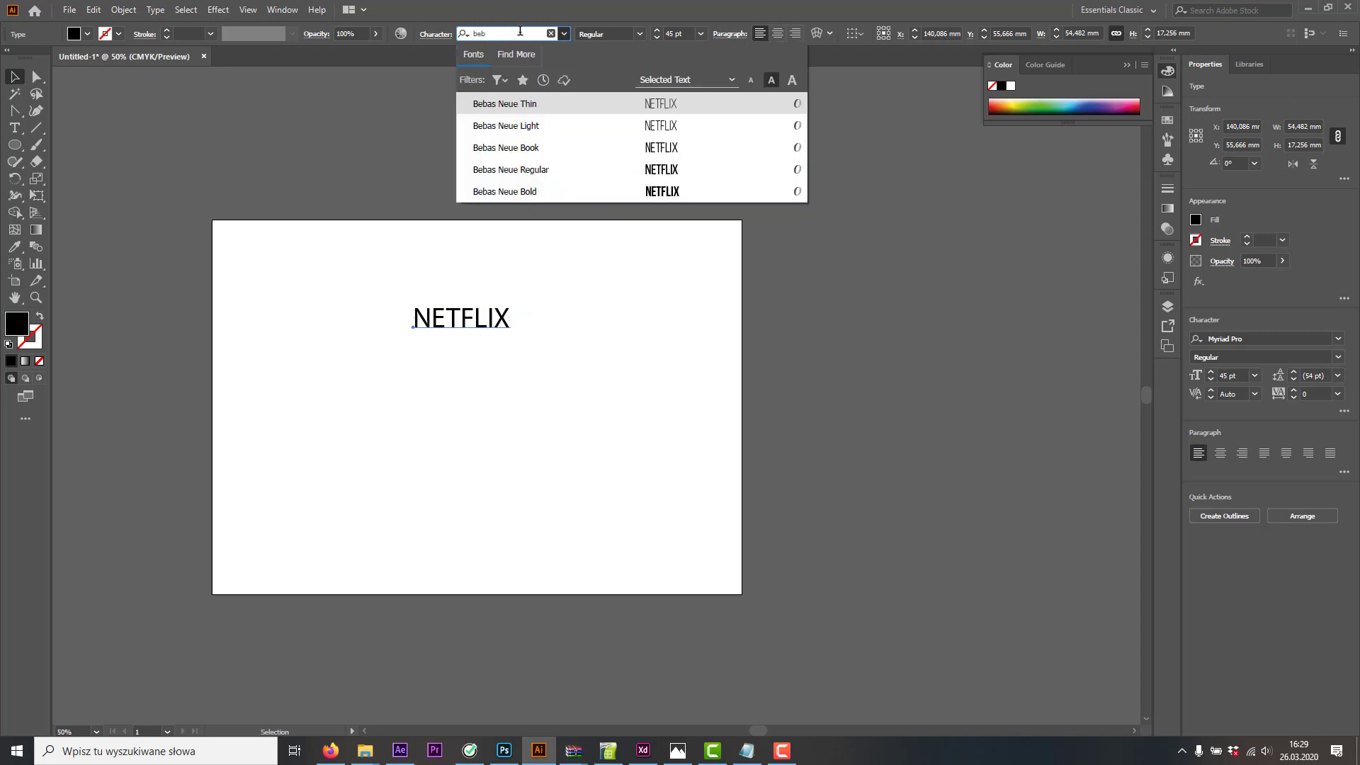
left_click(595, 193)
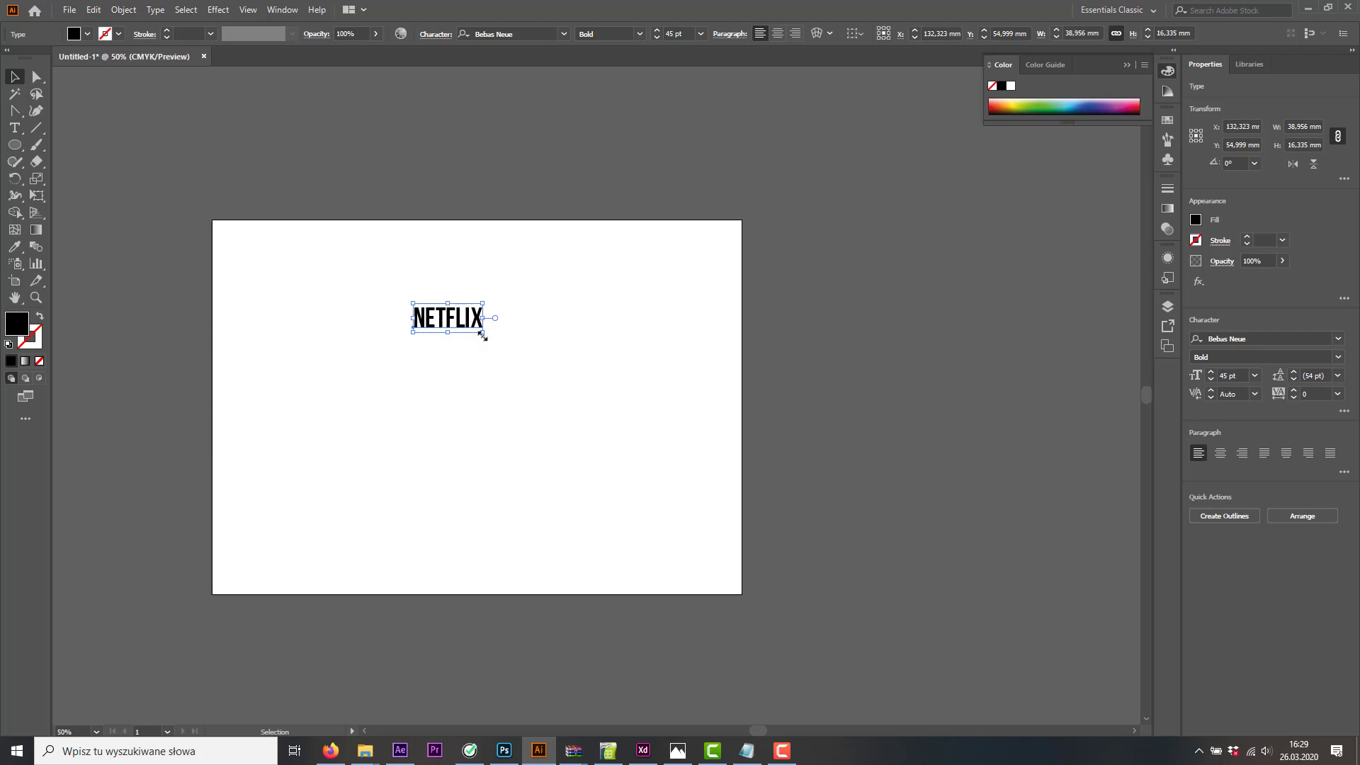
Enlarge the NETFLIX text to about 113 mm by 47 mm above the artboard's middle and fill it with dark red
left_click_drag(482, 333, 615, 389)
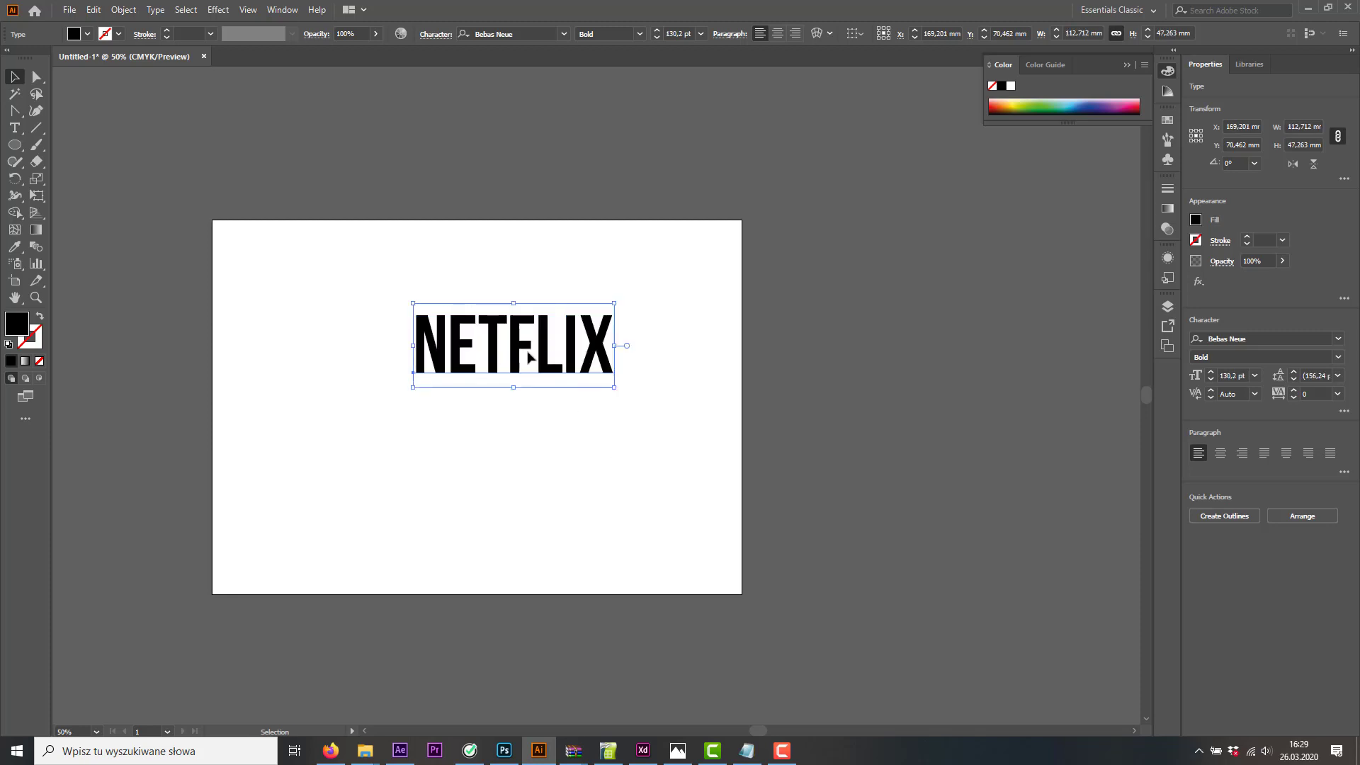
left_click_drag(522, 355, 495, 366)
left_click(88, 35)
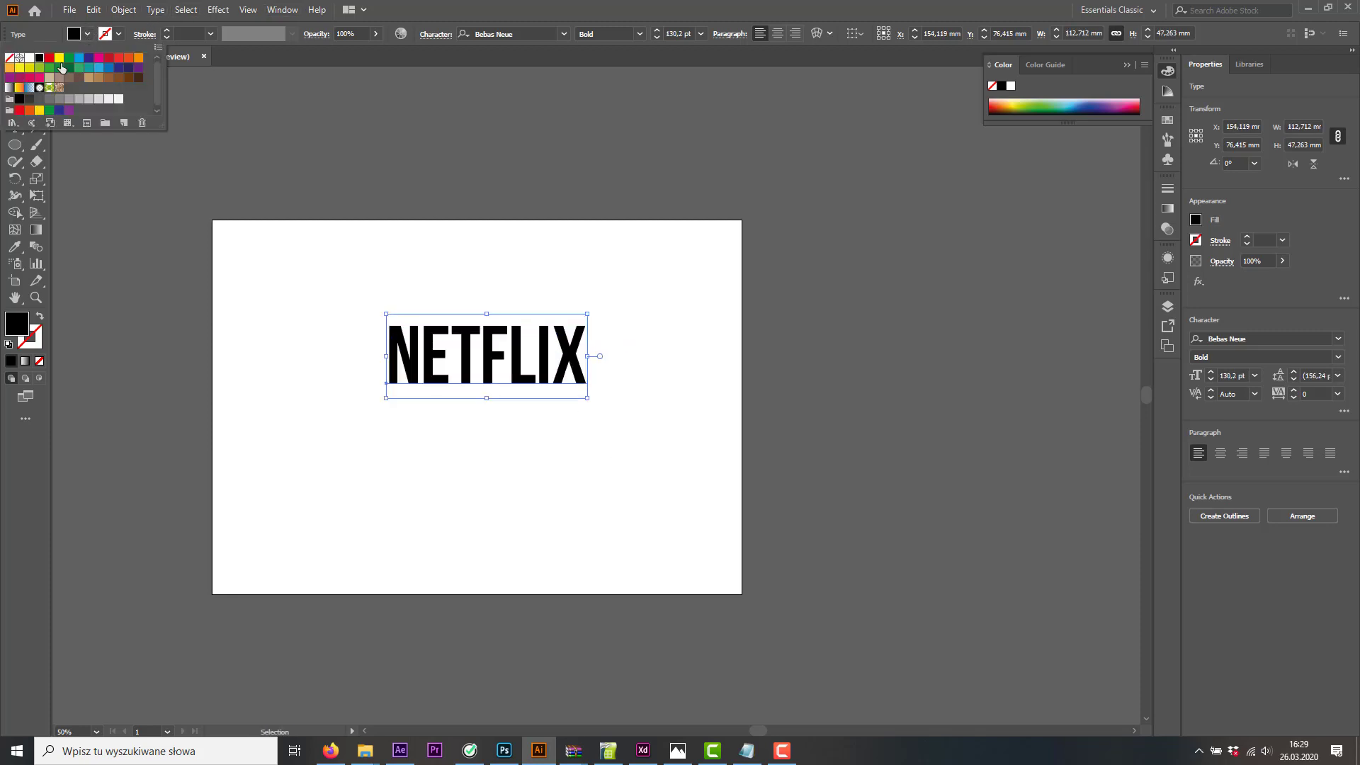
left_click(109, 58)
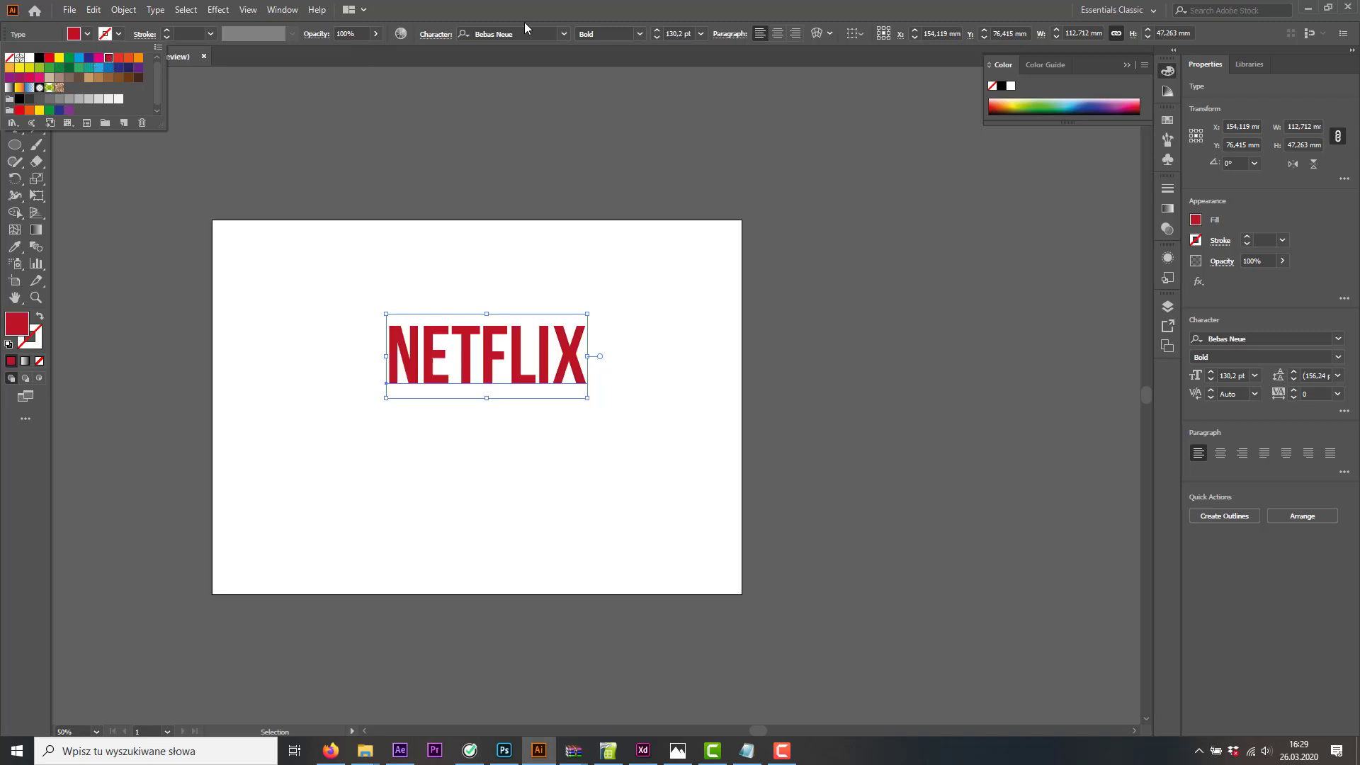
left_click(611, 10)
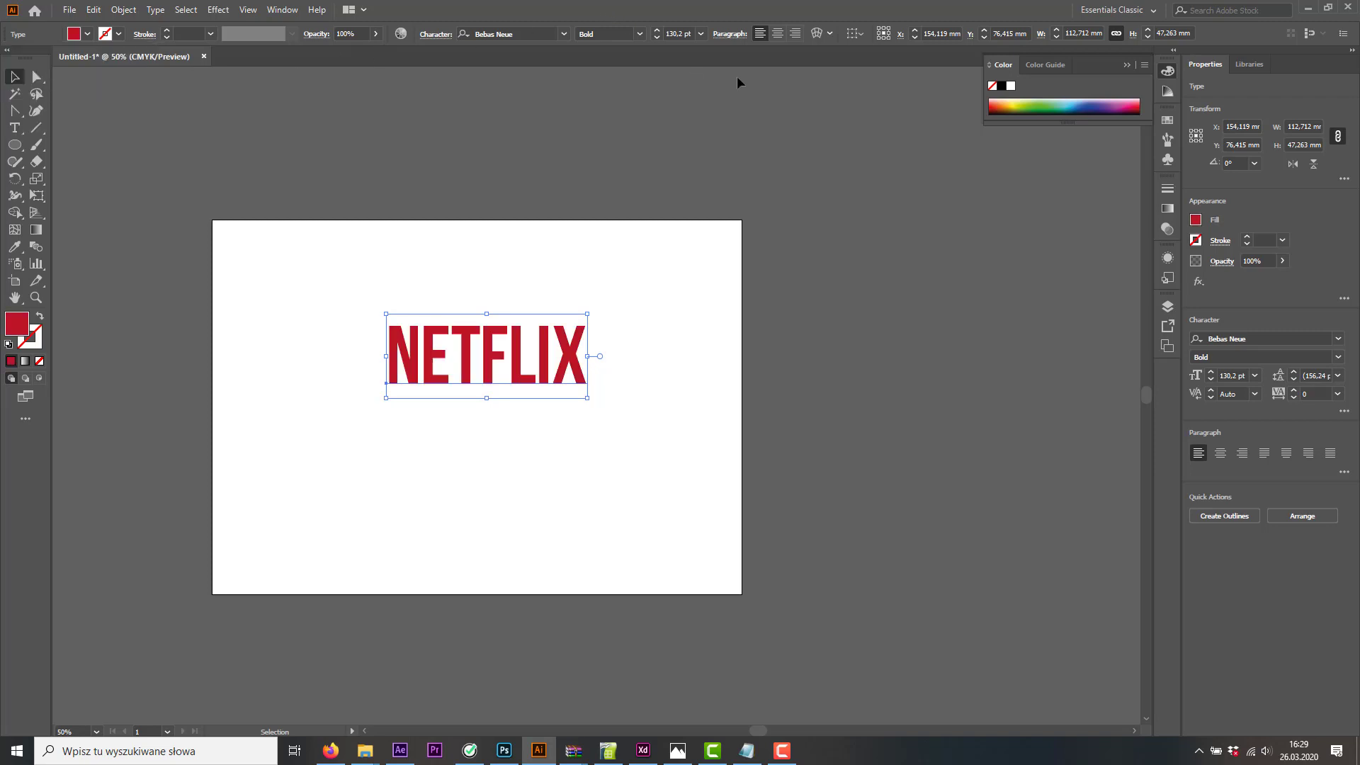
Warp the NETFLIX text with a horizontal Arc Lower envelope at -11% bend, and move it slightly higher on the artboard
left_click(816, 34)
left_click_drag(236, 24, 1060, 158)
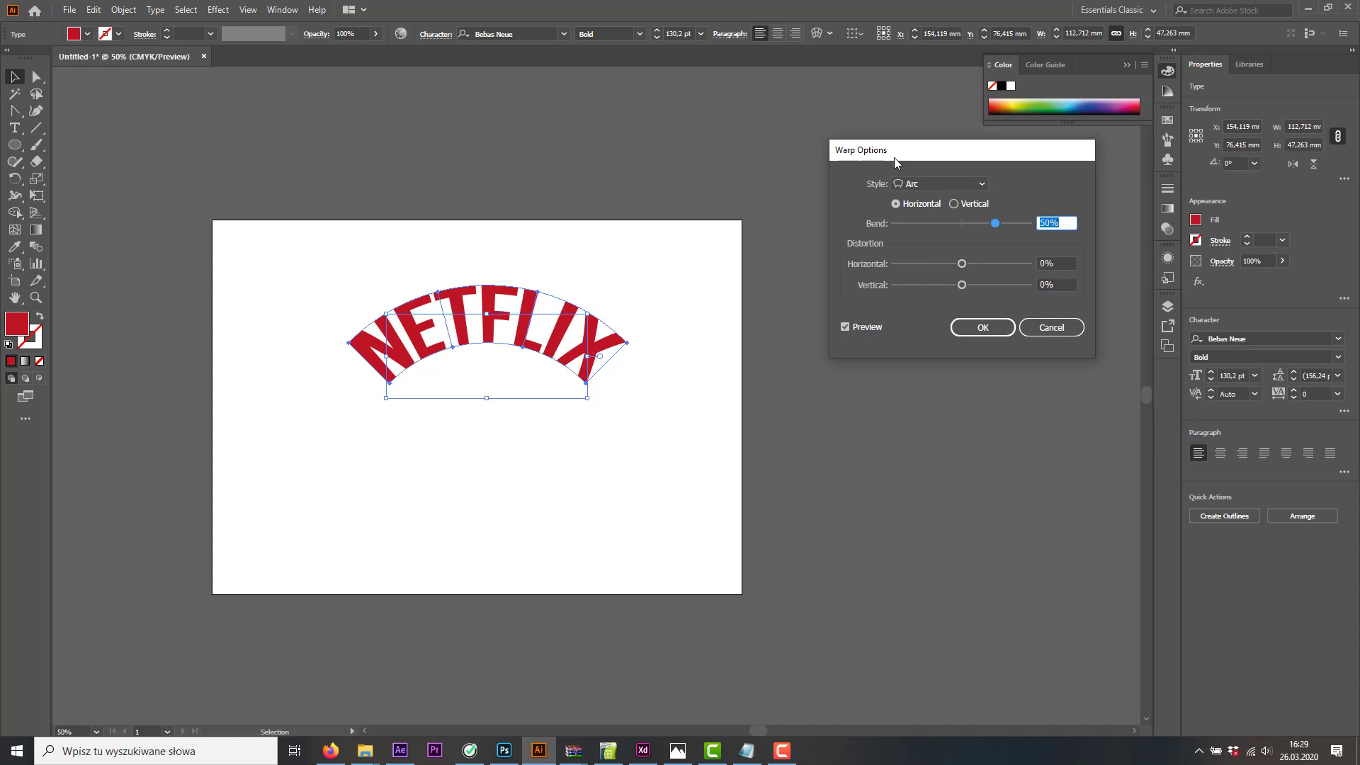
left_click(973, 182)
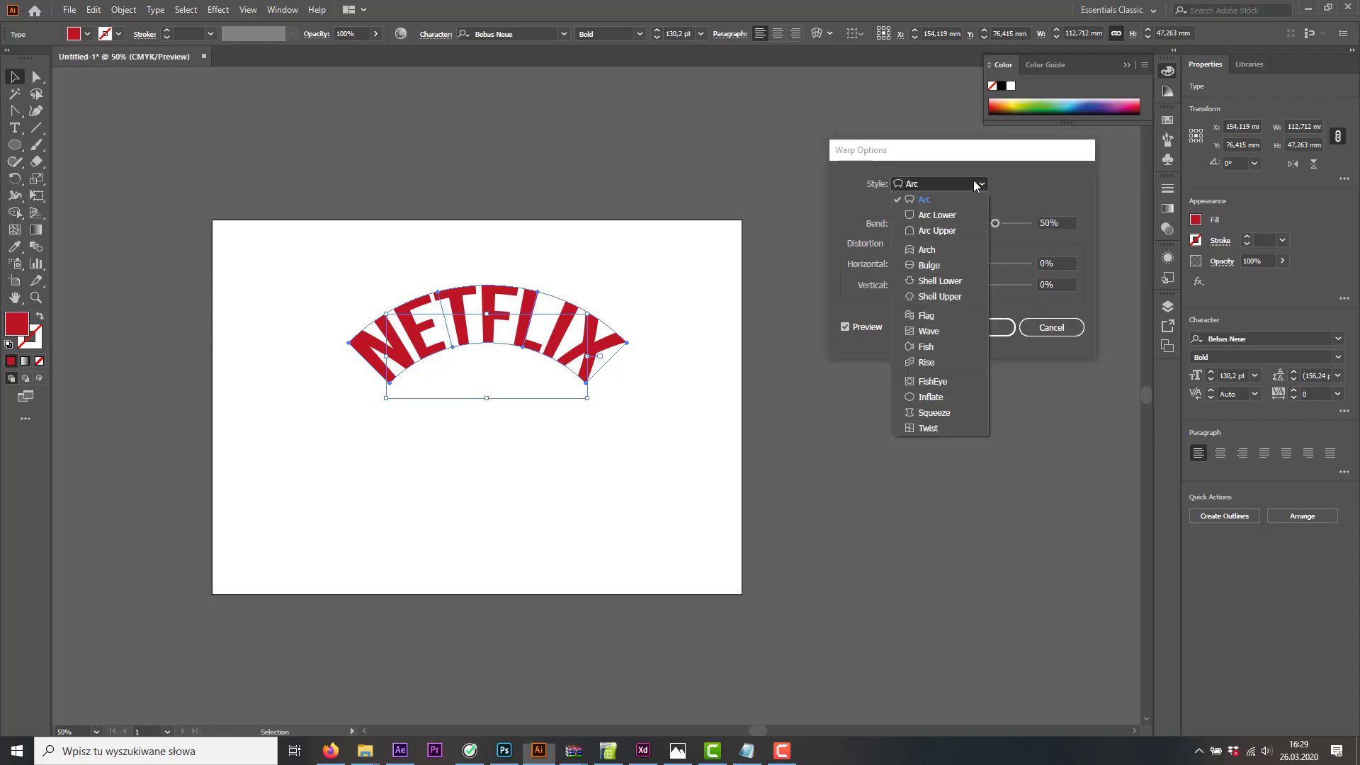
left_click(928, 218)
left_click_drag(994, 223, 956, 225)
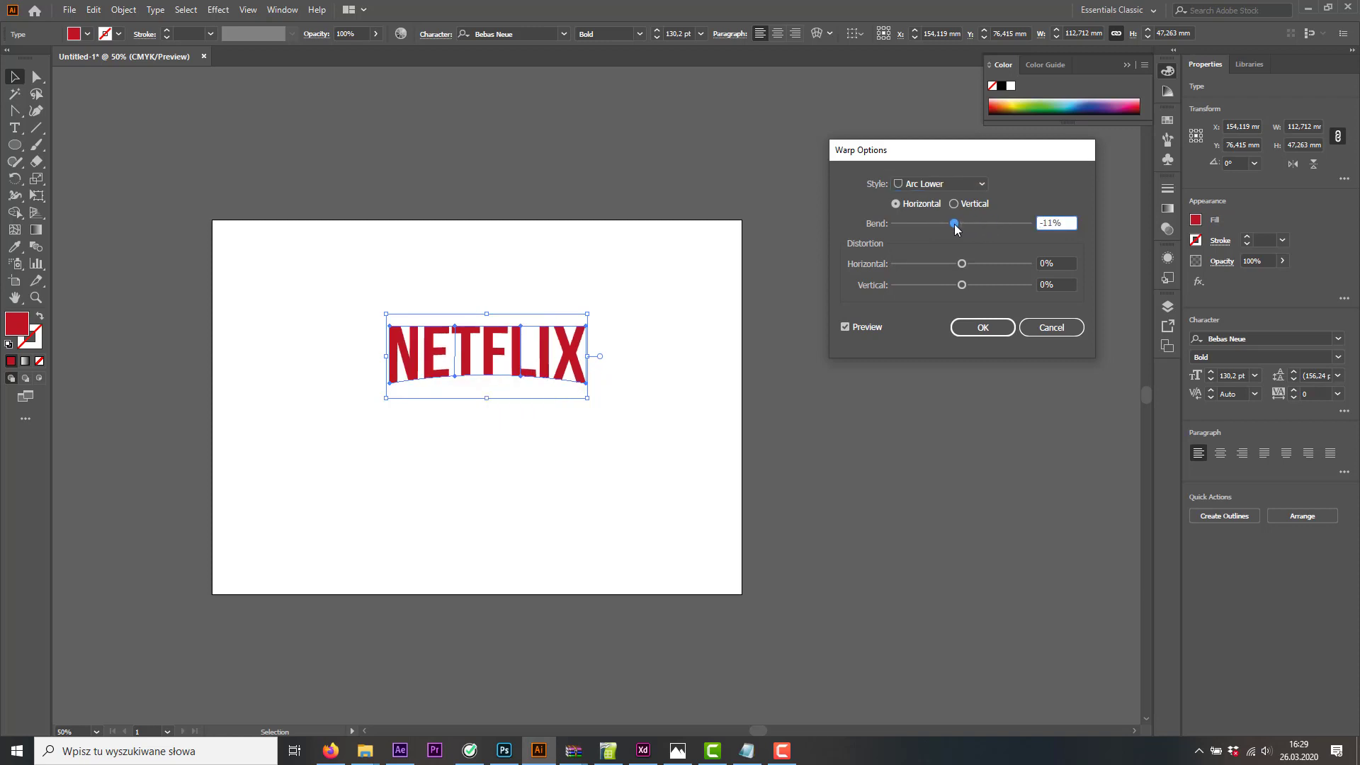
left_click(982, 327)
left_click(697, 311)
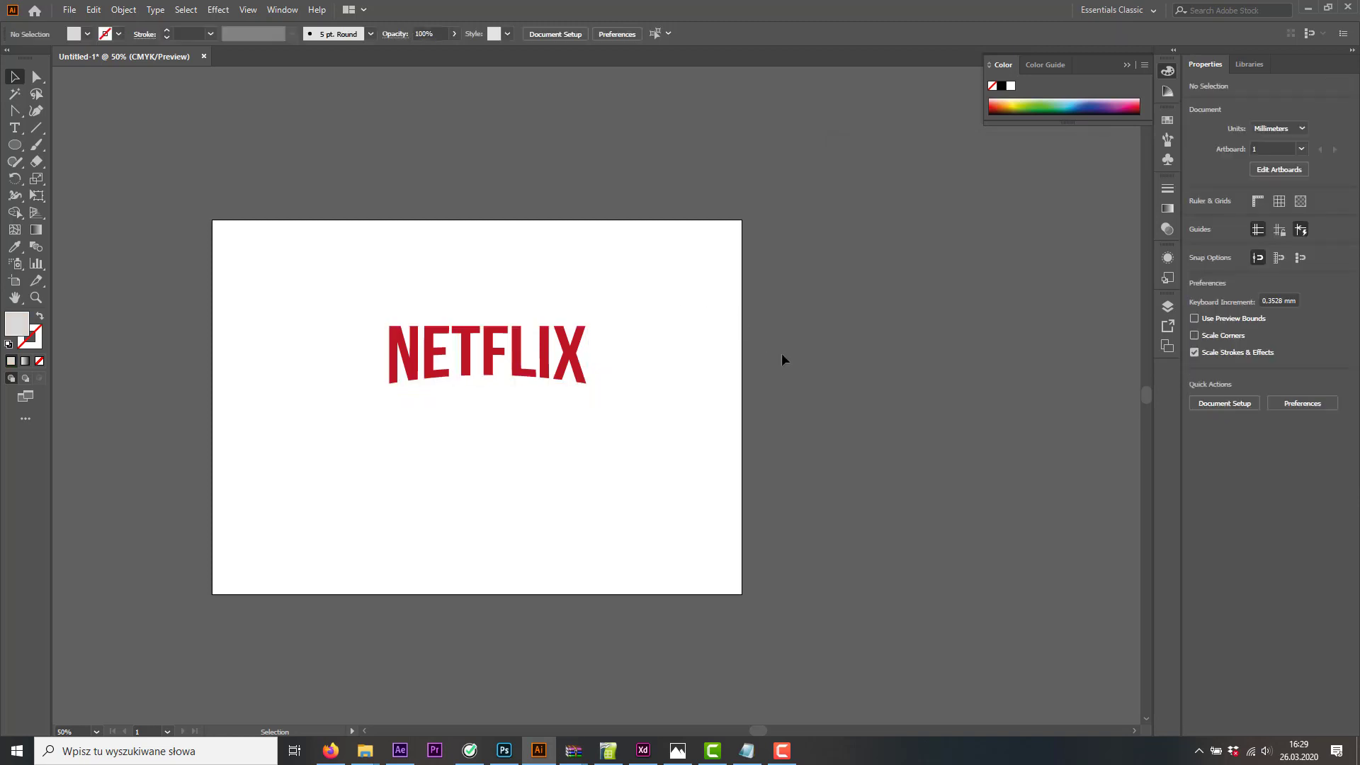
left_click_drag(560, 374, 534, 322)
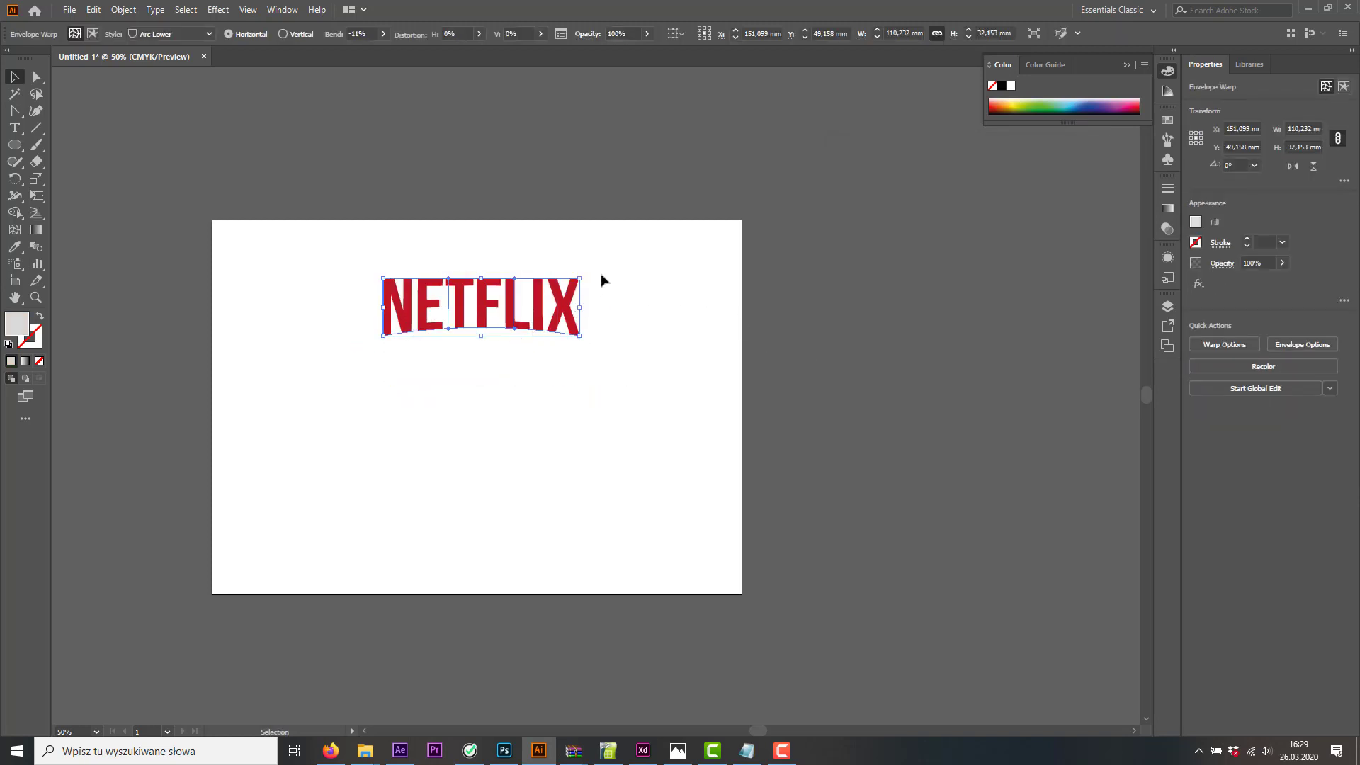
left_click_drag(560, 314, 560, 326)
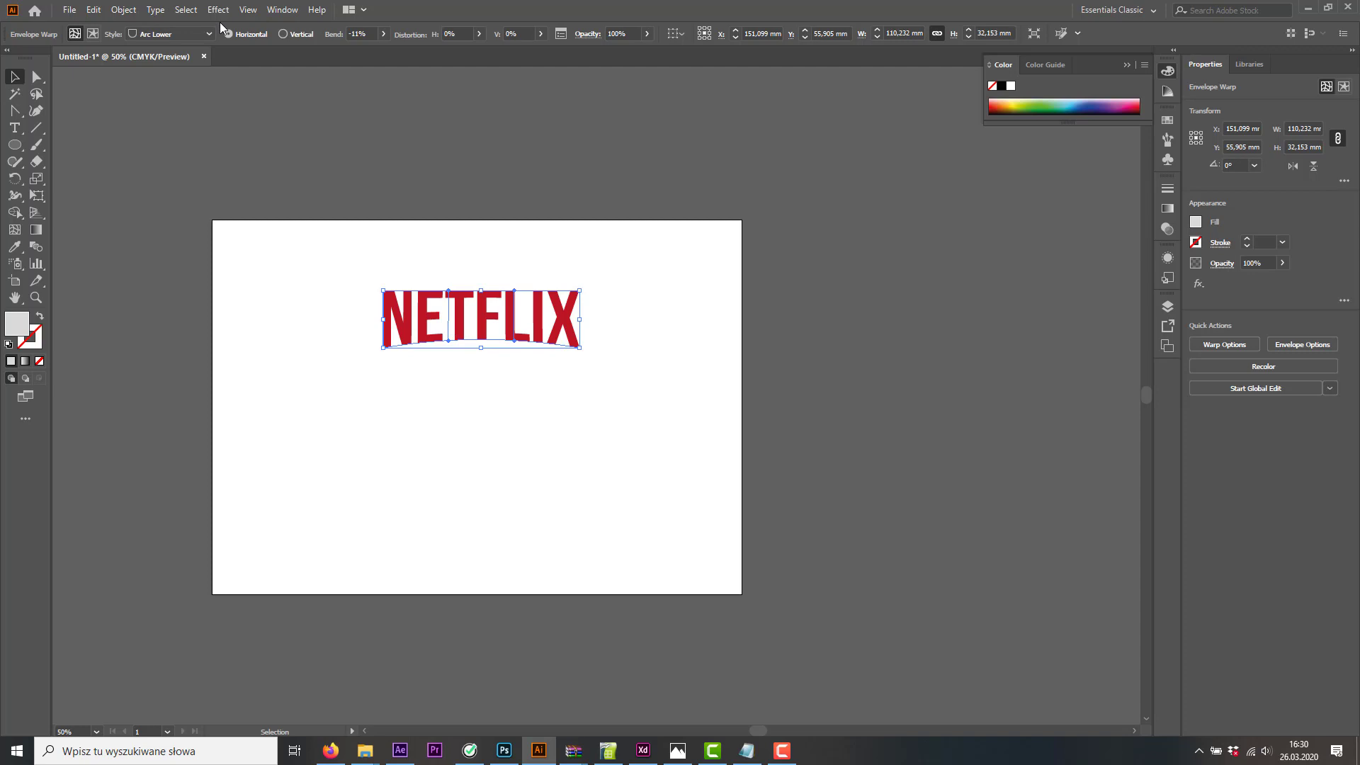
Try the Flag warp style on the NETFLIX text at -31% bend, and switch its envelope to Shell Lower
left_click(161, 34)
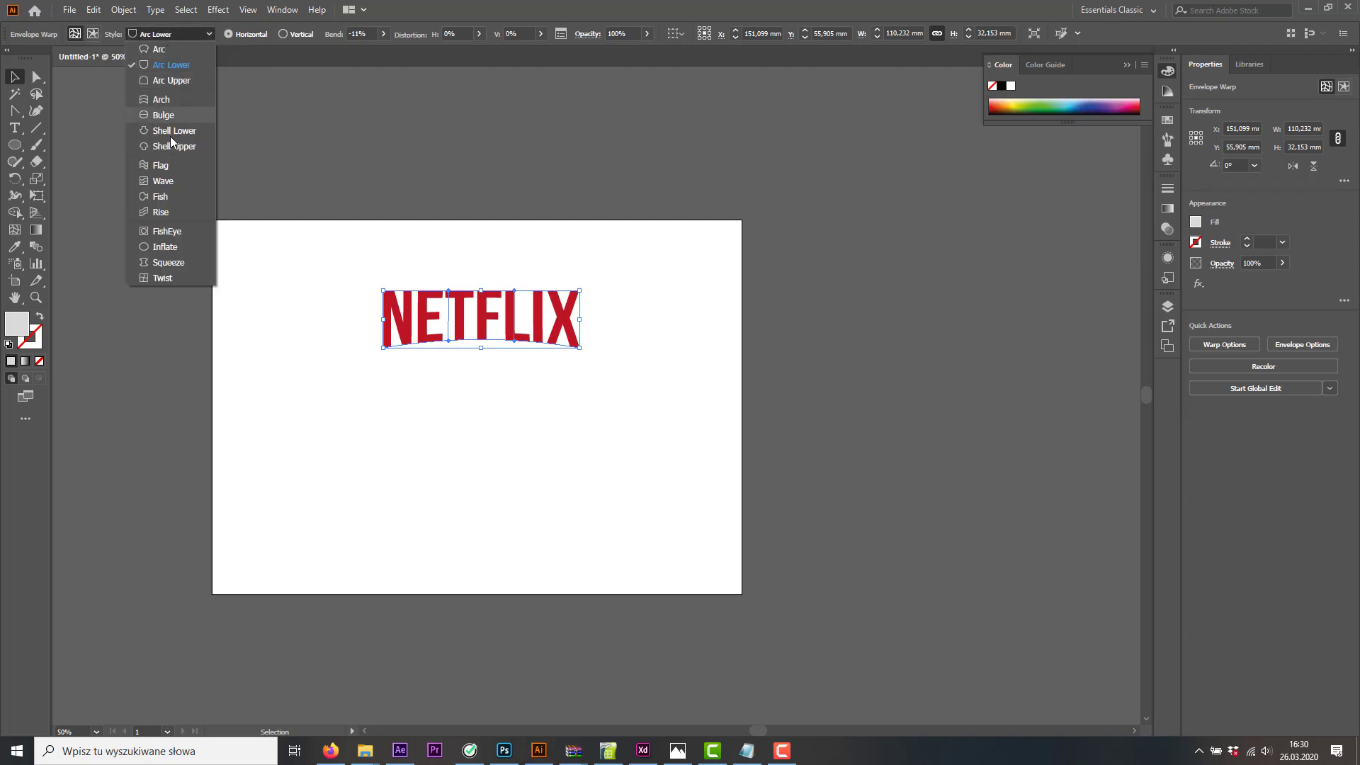
left_click(161, 166)
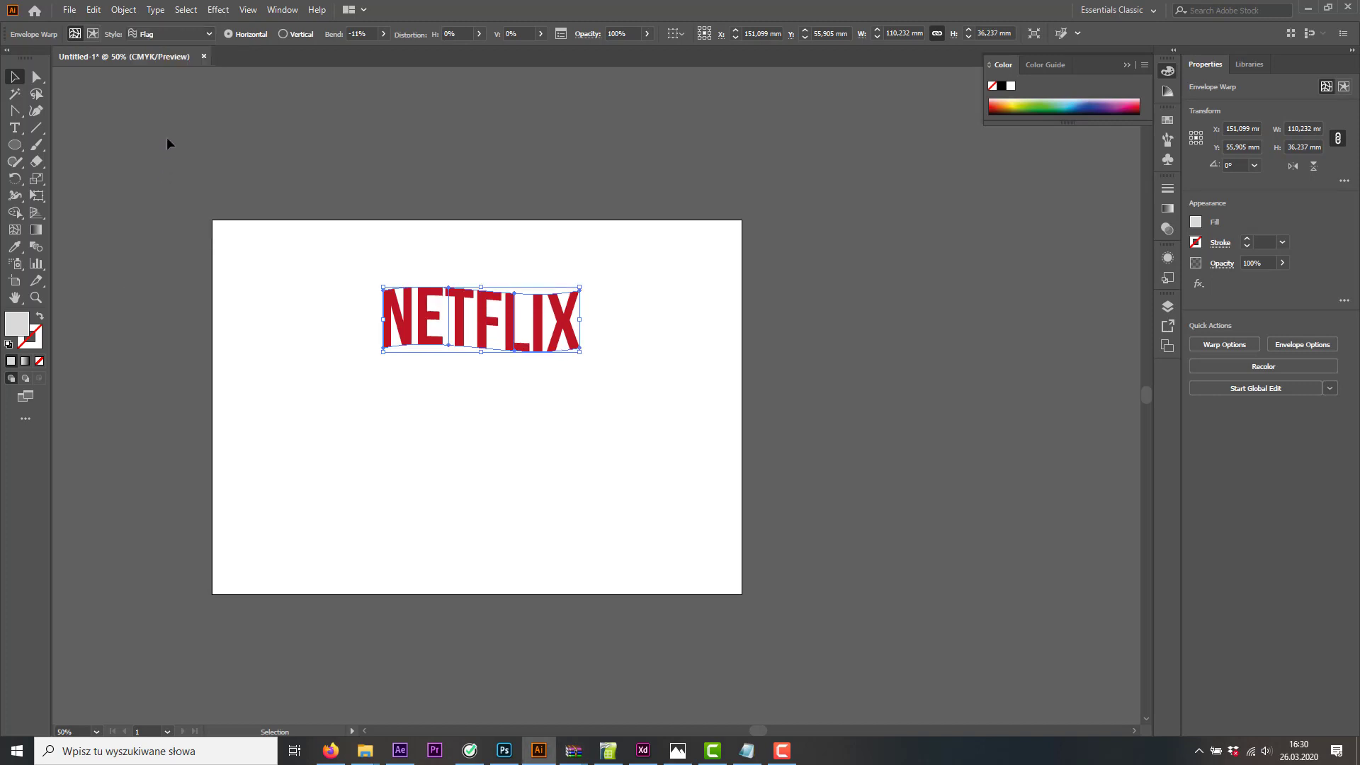
left_click(383, 34)
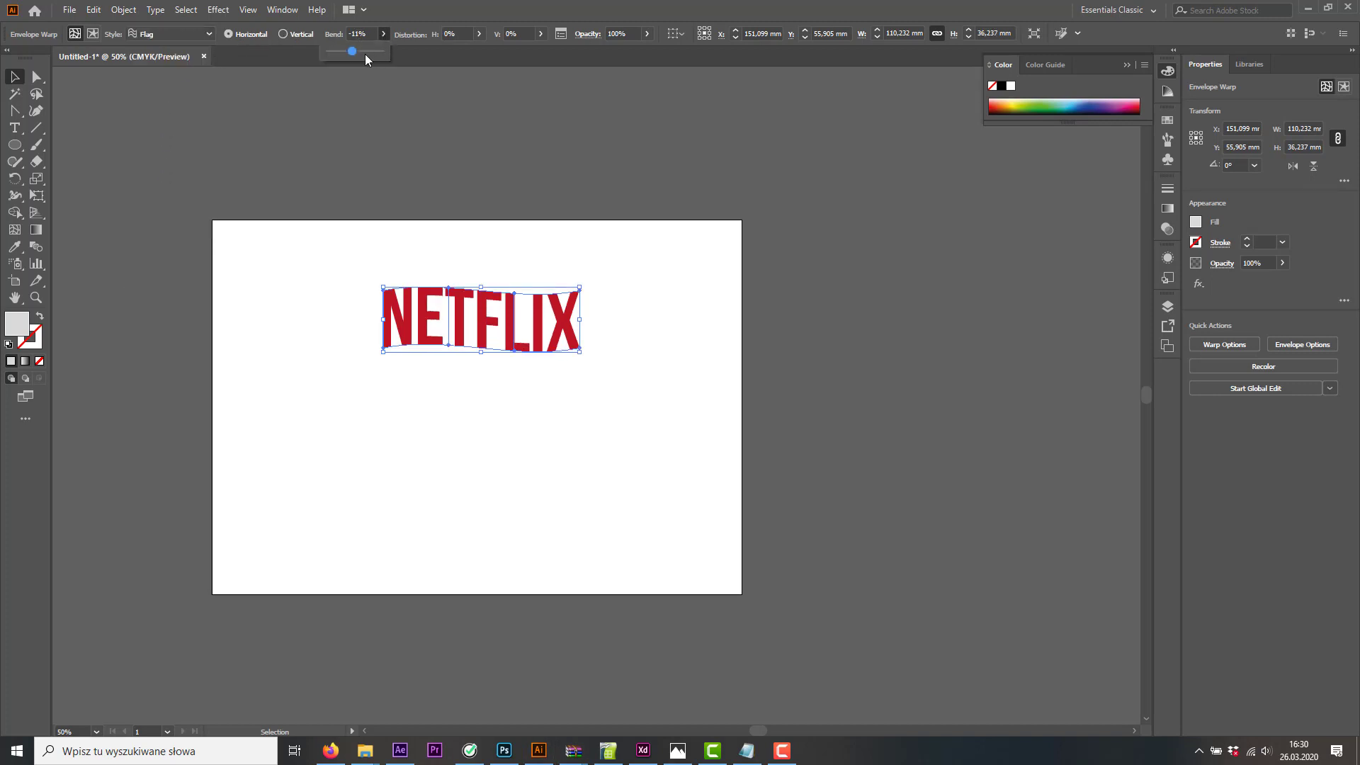
left_click(366, 52)
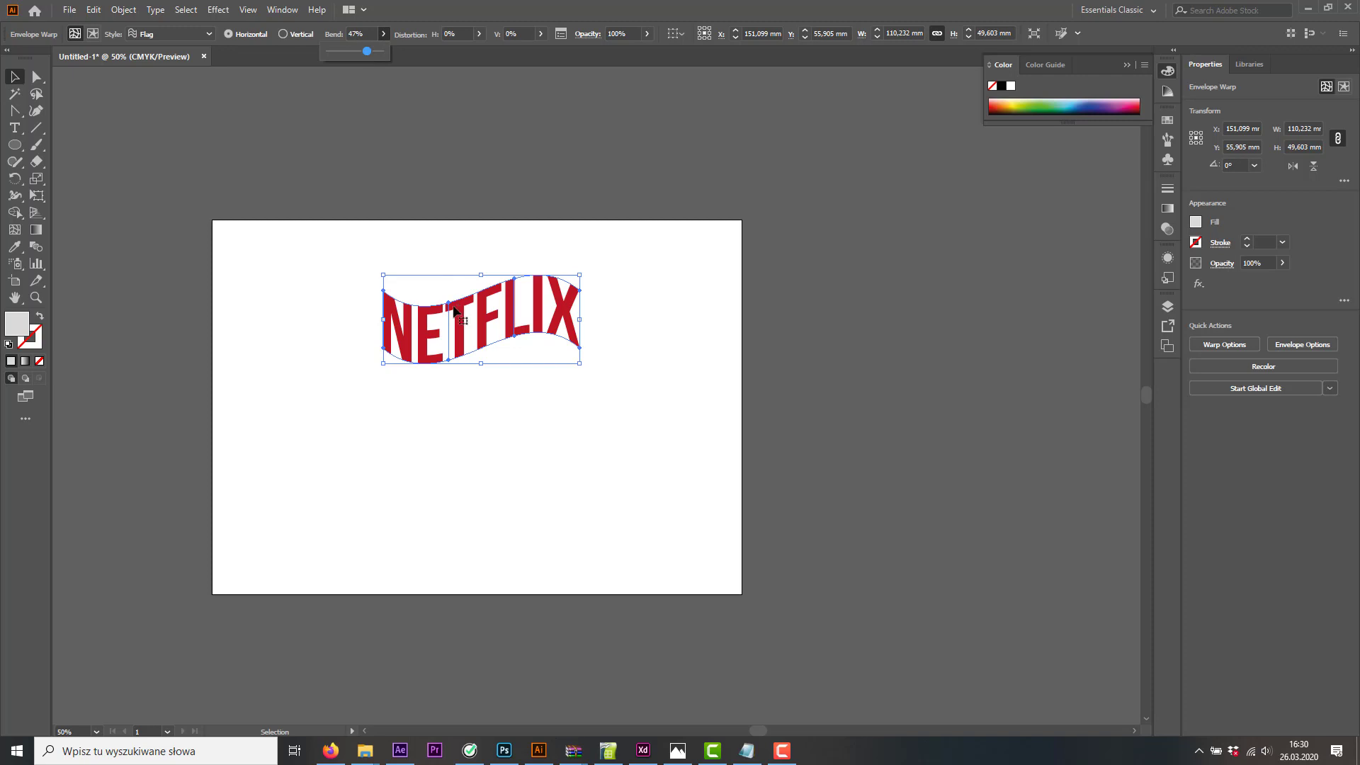
left_click_drag(343, 50, 348, 50)
left_click(206, 35)
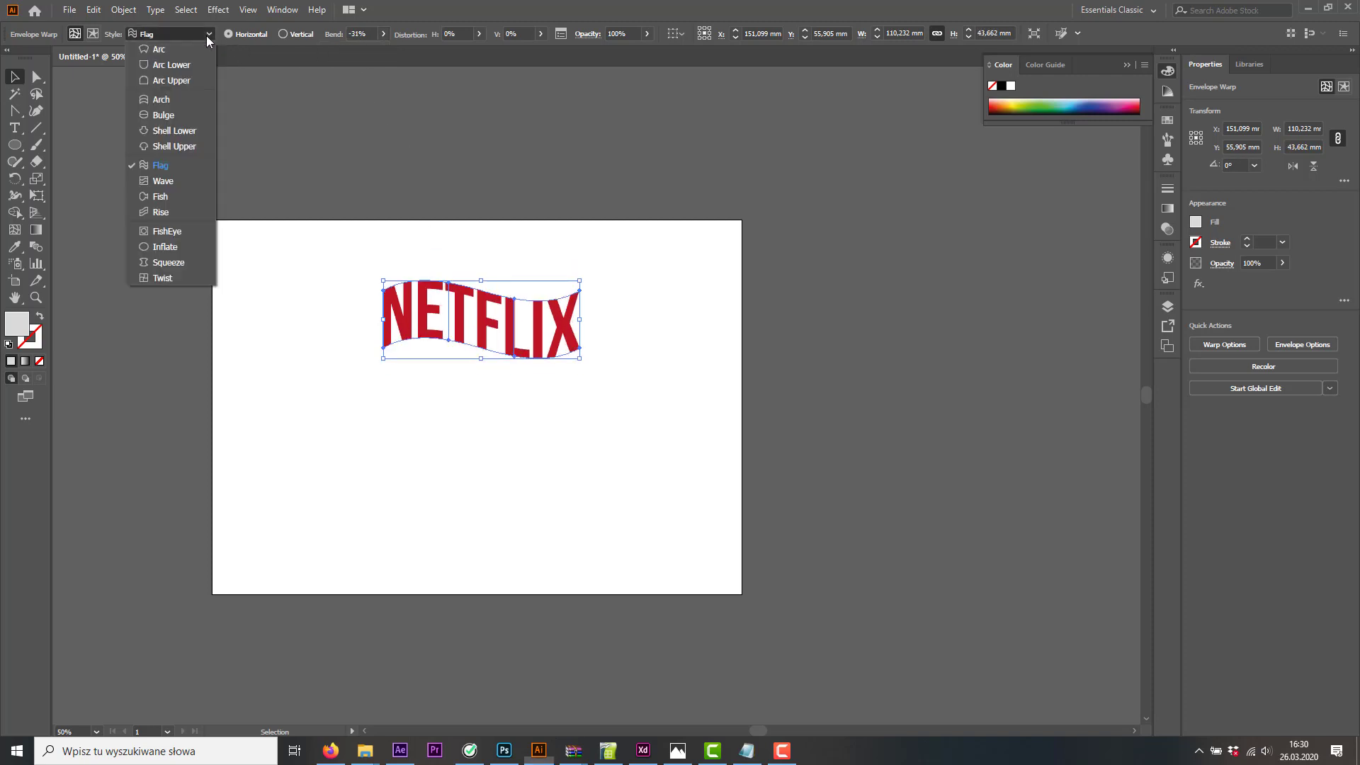
left_click(180, 130)
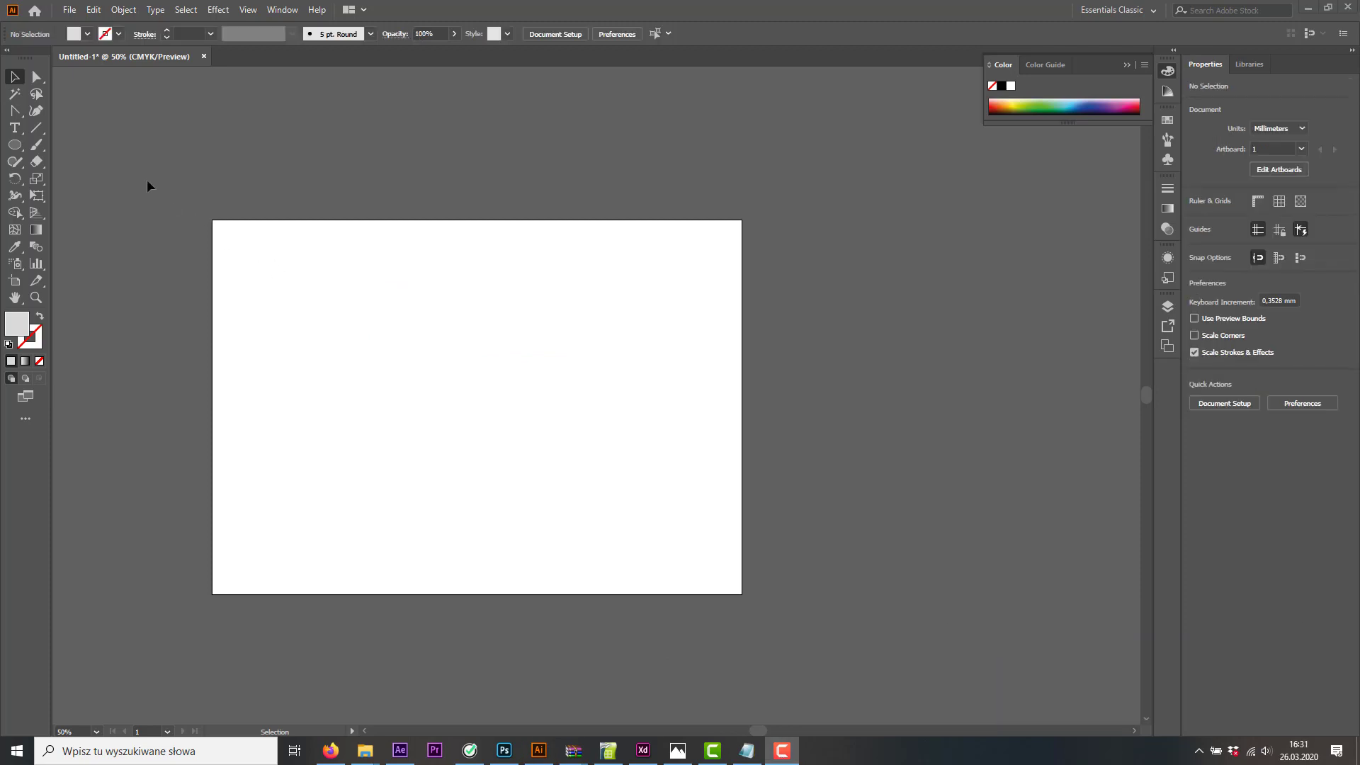
Draw a light grey circle about 65.5 mm across in the upper middle of the artboard
left_click(14, 128)
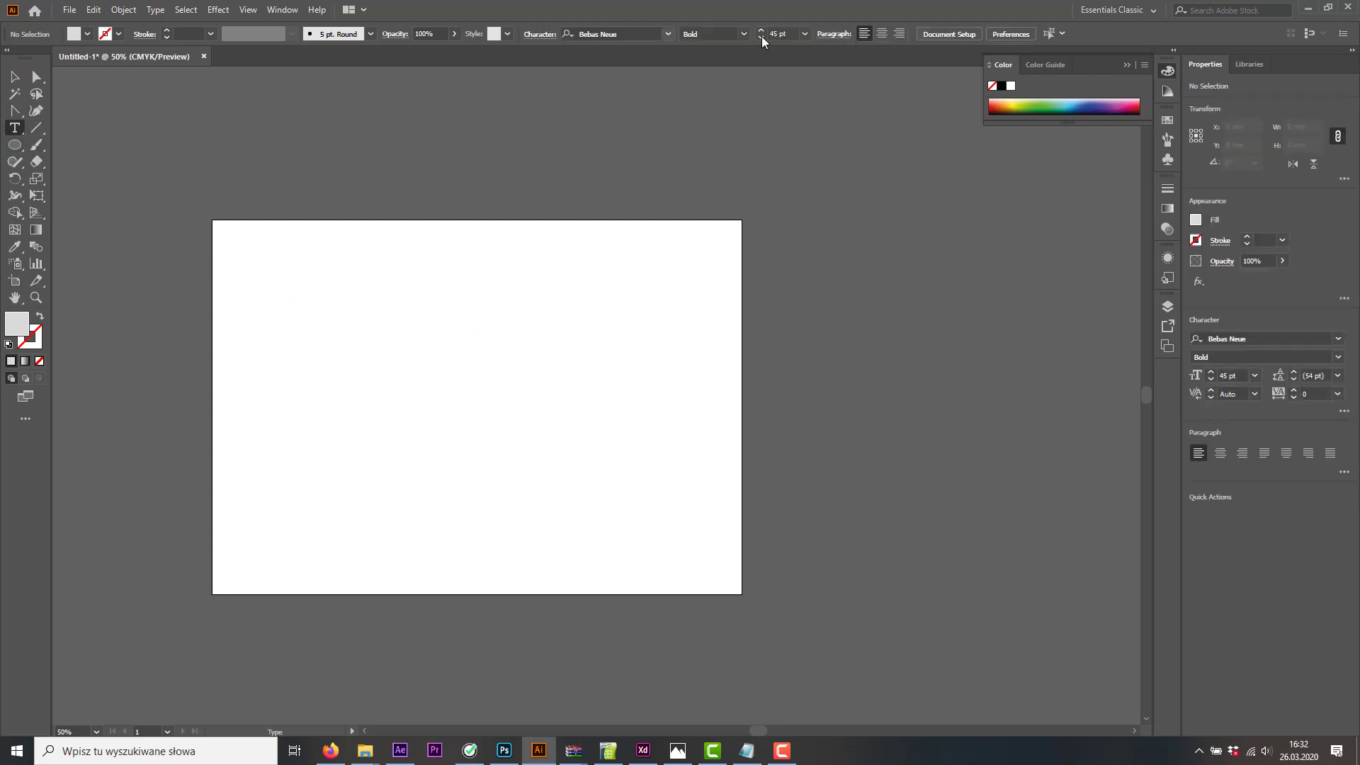
left_click(14, 147)
left_click_drag(386, 274, 504, 358)
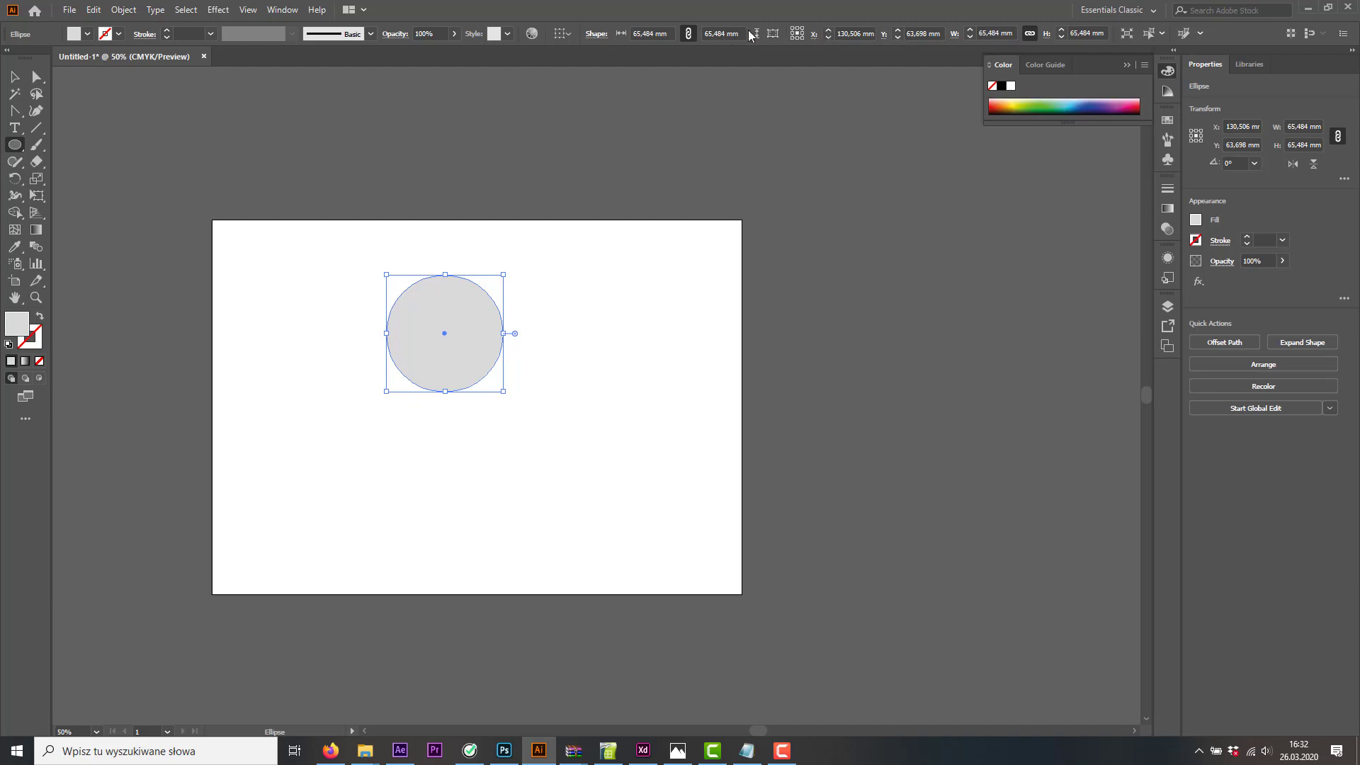
Preview a horizontal Arc Lower warp at -44% bend on the circle, discard it, and delete the circle
left_click(123, 12)
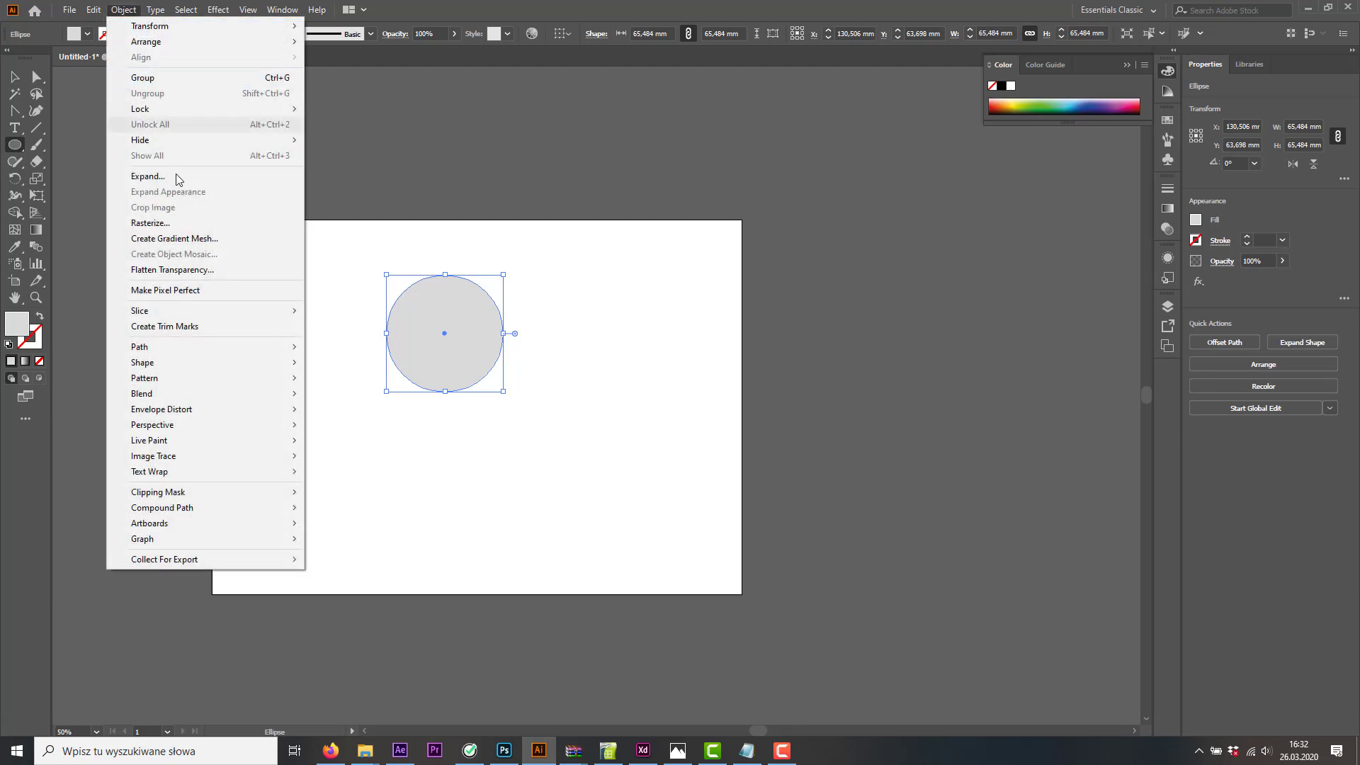
mouse_move(178, 410)
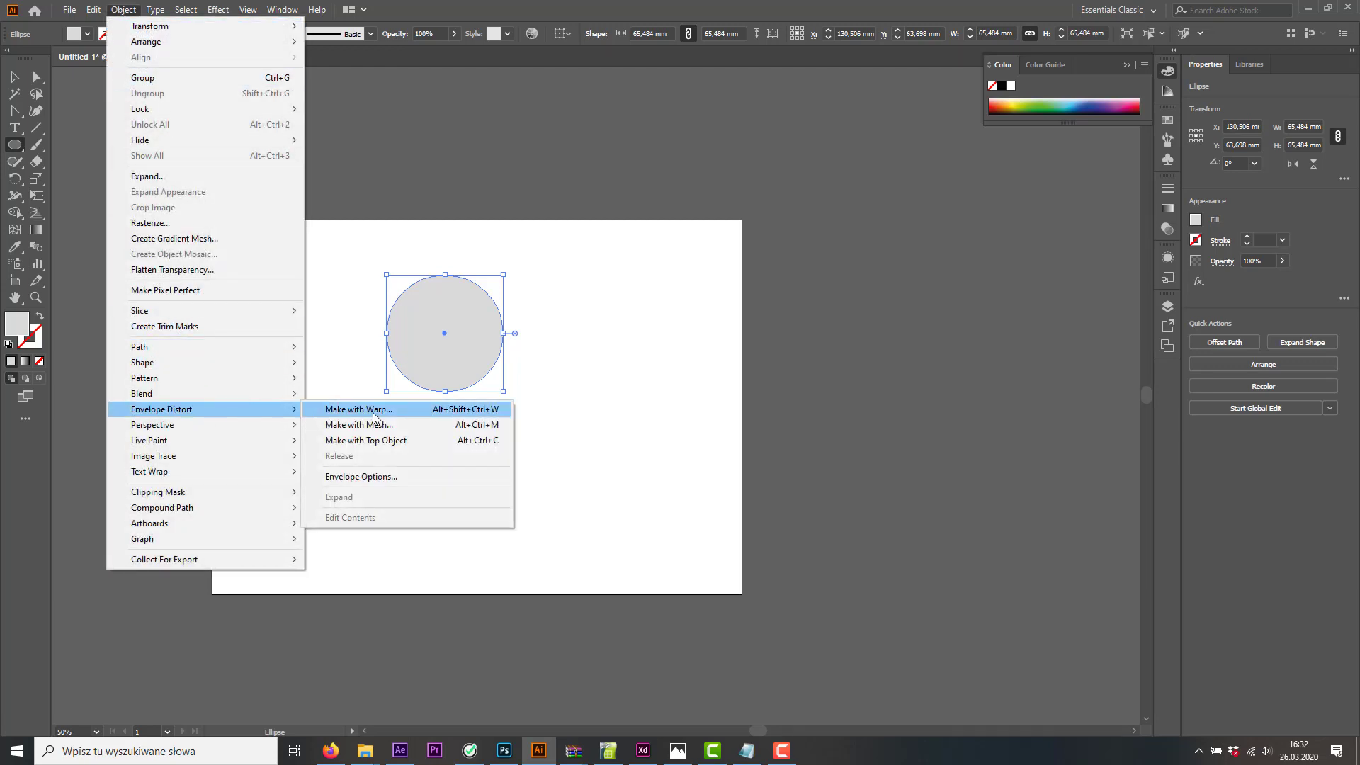
left_click(374, 414)
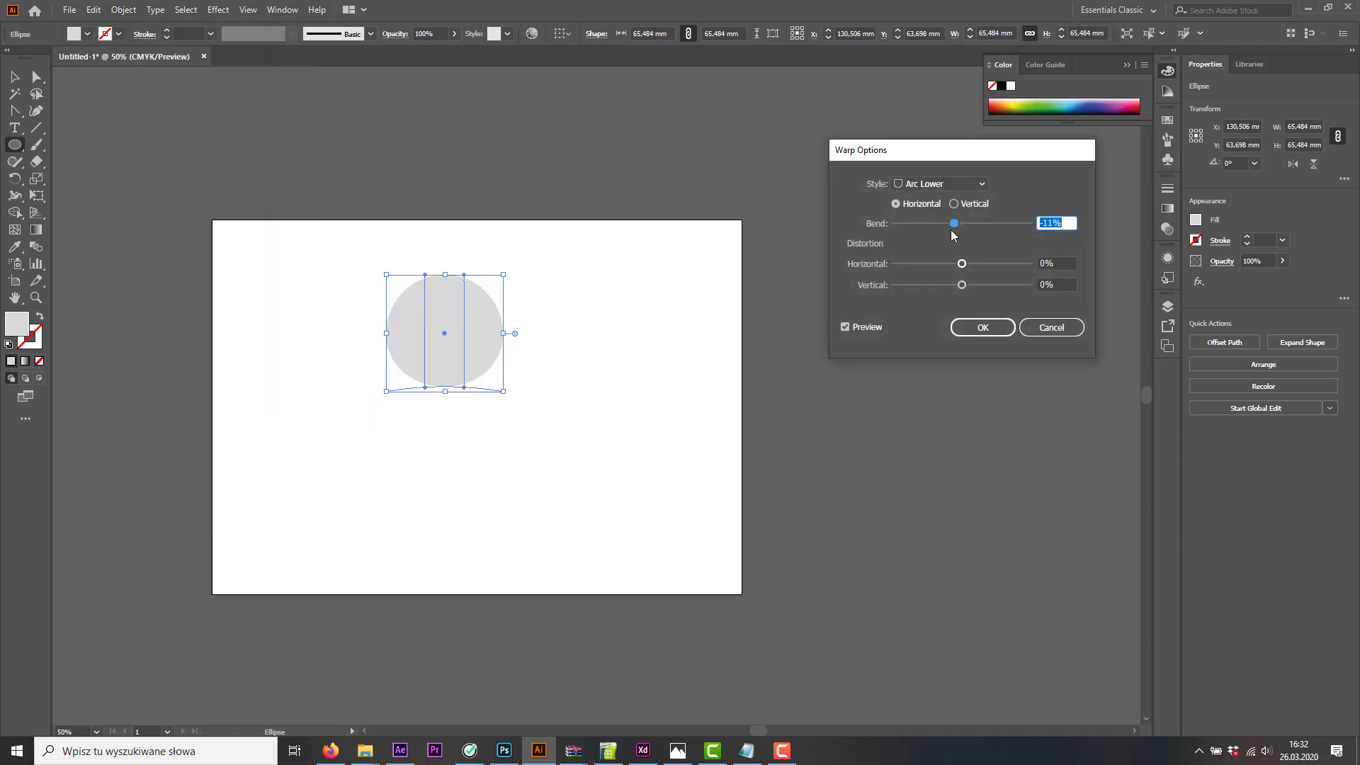
left_click_drag(945, 222, 937, 223)
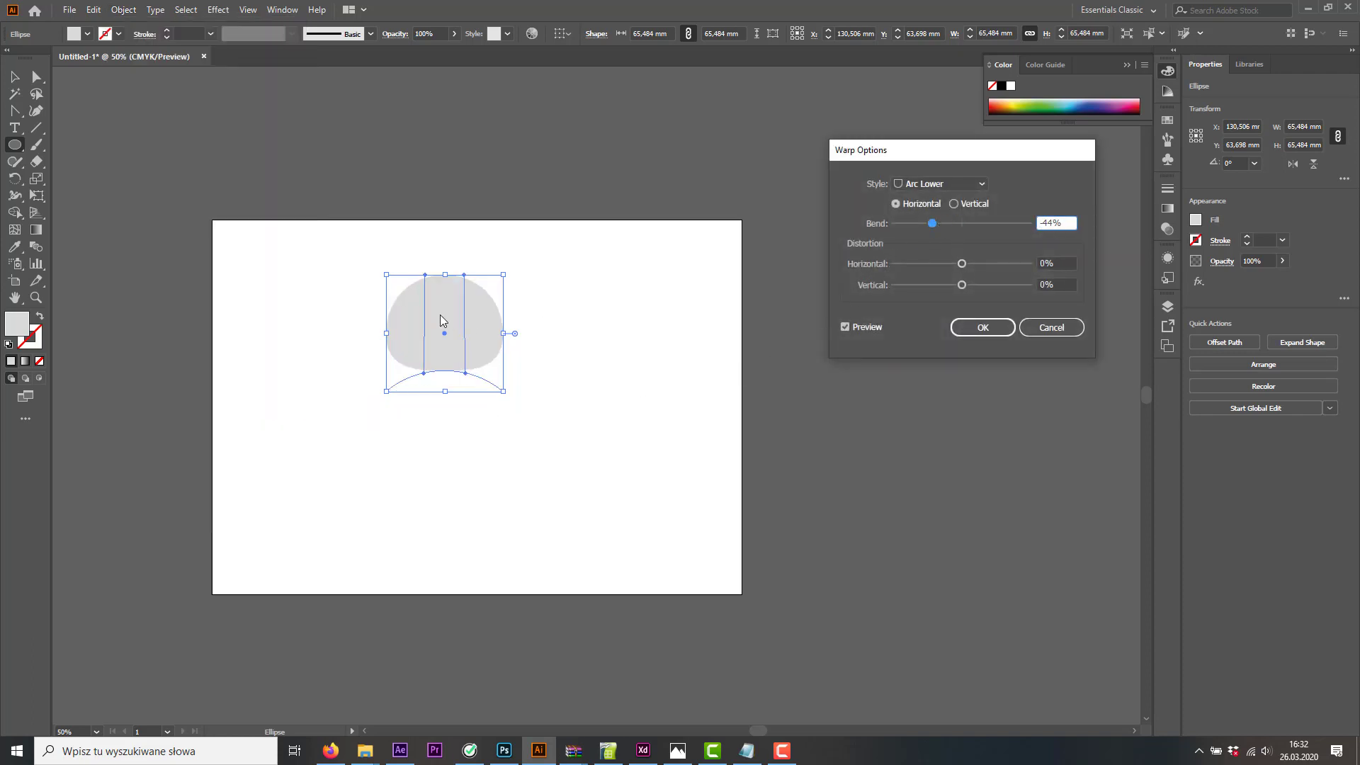
left_click(1029, 327)
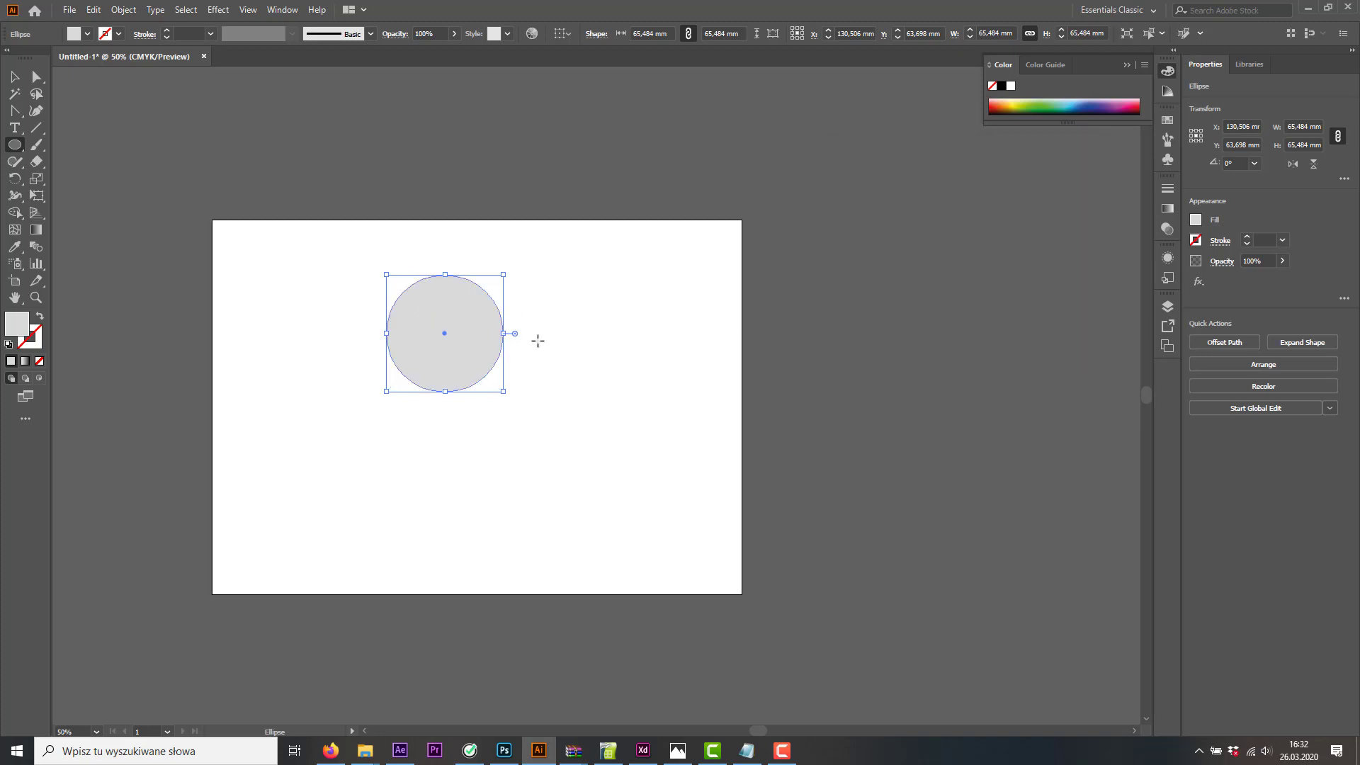
key("Delete")
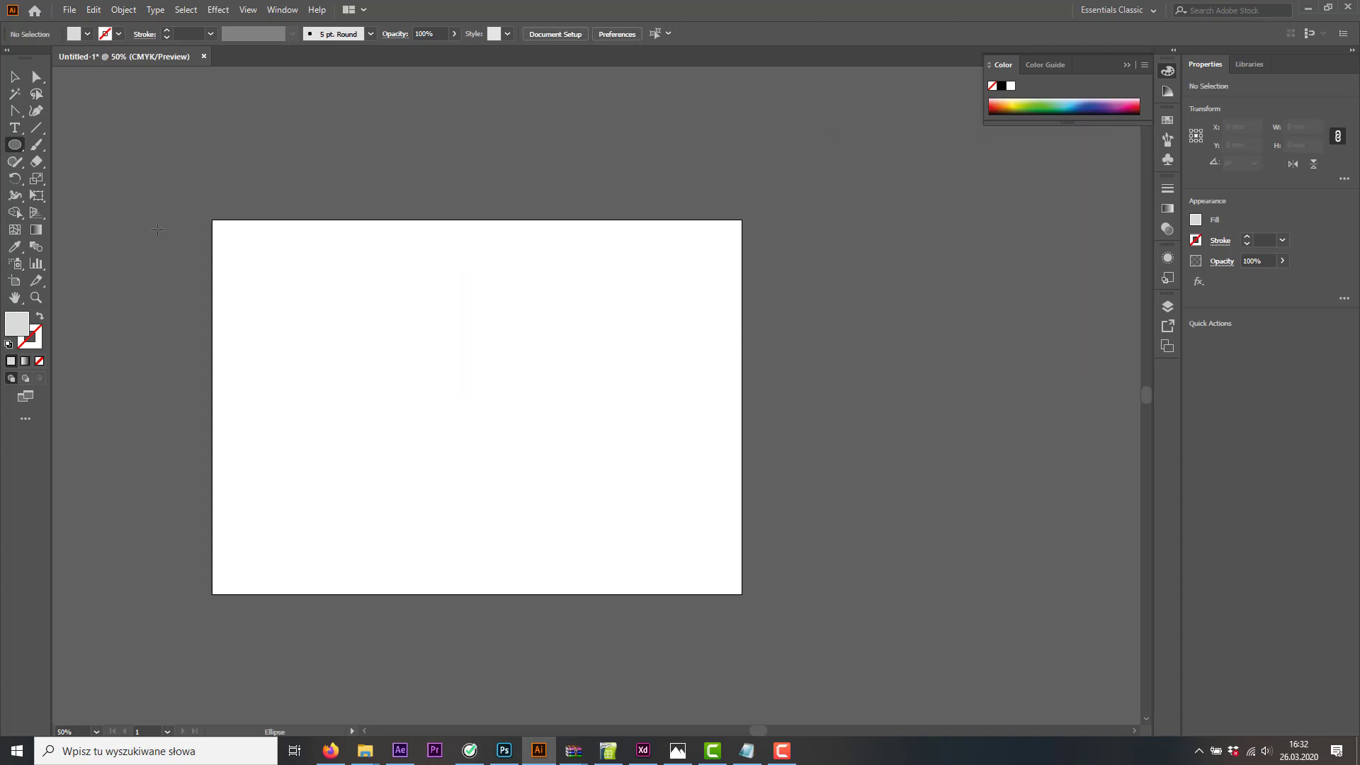
Place the point text "LOREM IPSUM" in the artboard's upper middle and draw a black circle about 45 mm across just above it
left_click(14, 128)
left_click(430, 333)
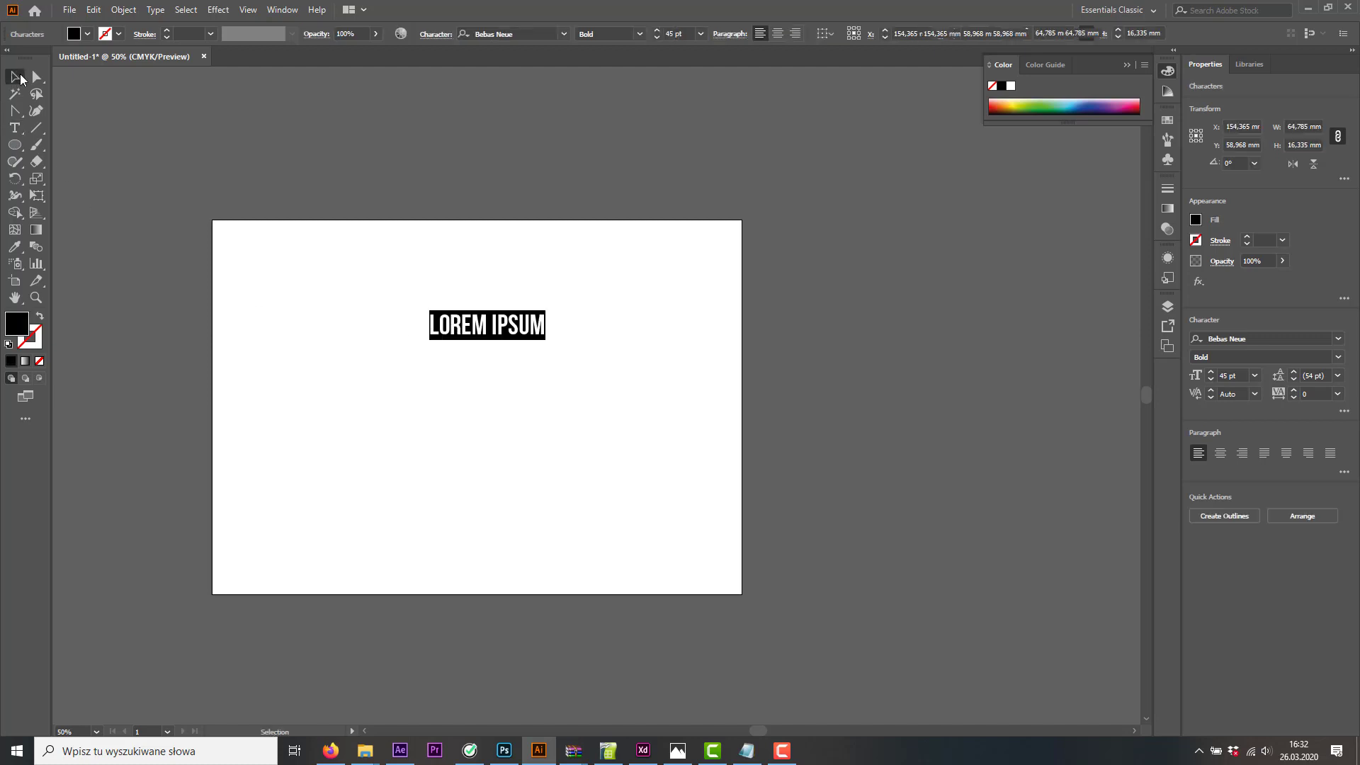
left_click(15, 145)
left_click(16, 155)
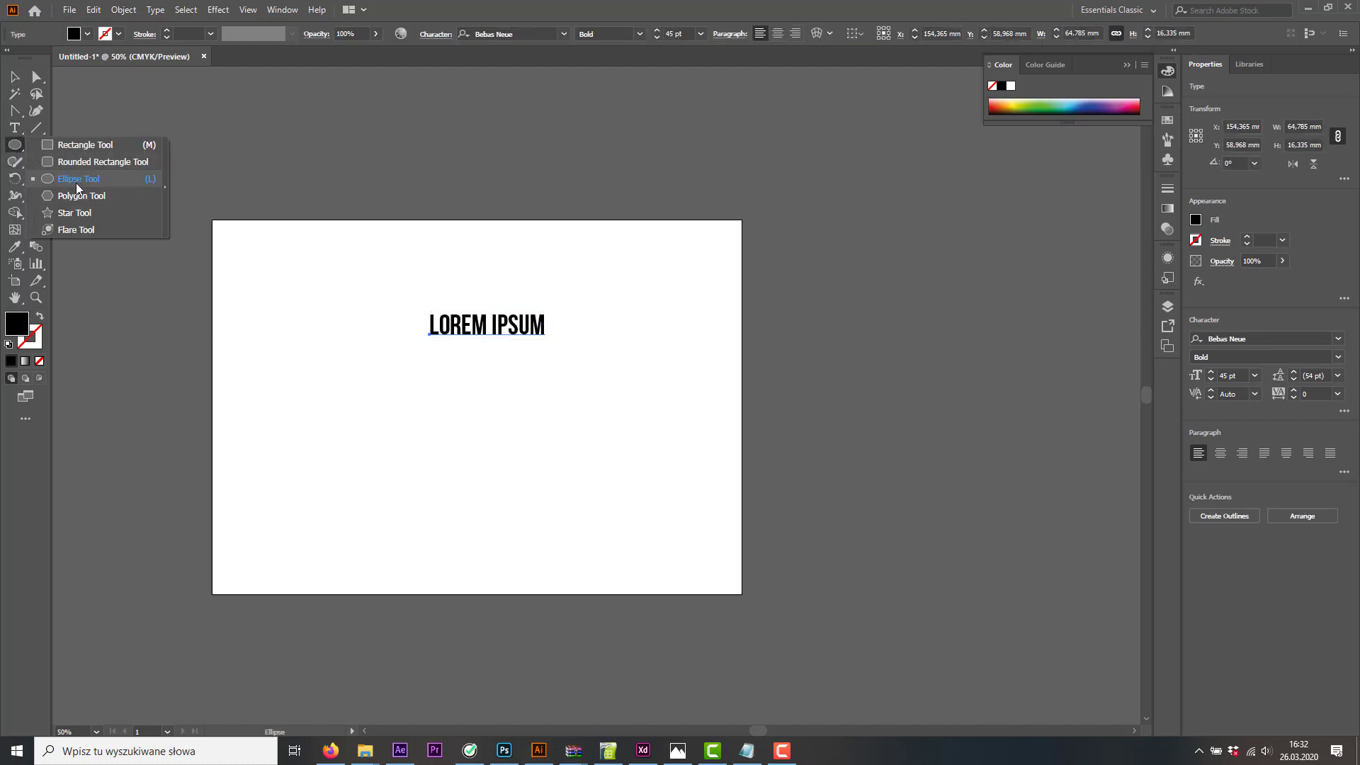
left_click(78, 181)
mouse_move(476, 261)
left_mouse_down()
mouse_move(527, 309)
mouse_move(521, 276)
mouse_move(486, 243)
left_mouse_up()
Warp the circle and LOREM IPSUM text together with a horizontal Flag envelope at -11% bend, and move them down towards the artboard's middle
left_click(11, 78)
left_click_drag(607, 364, 376, 219)
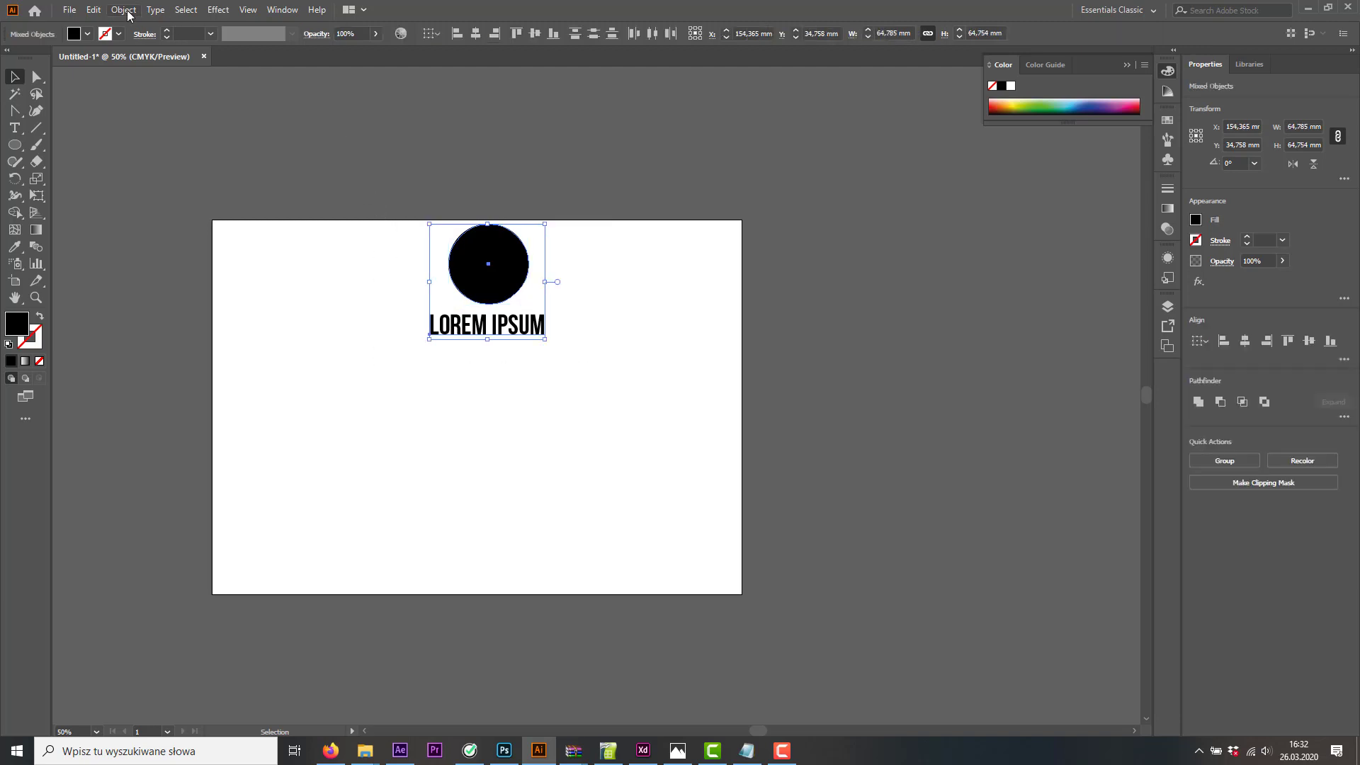
left_click(124, 9)
mouse_move(223, 414)
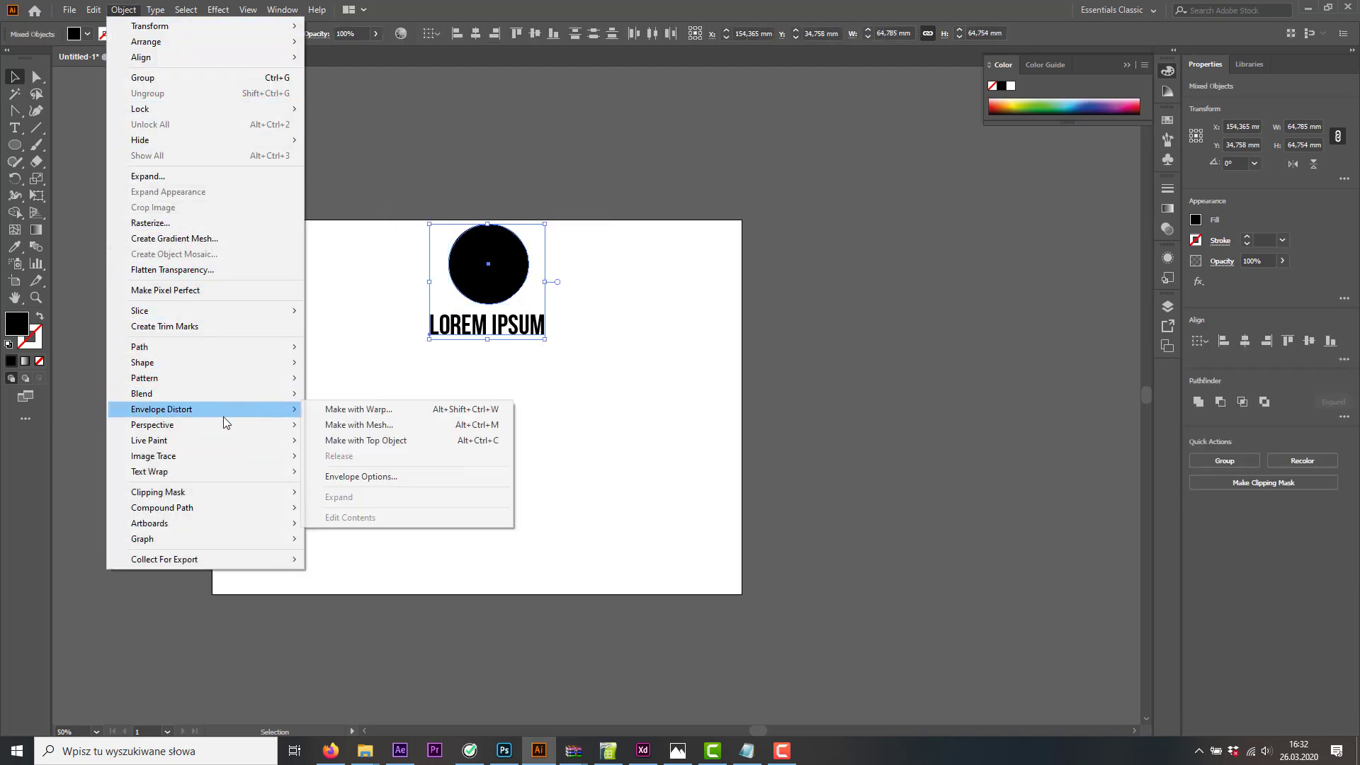
left_click(382, 410)
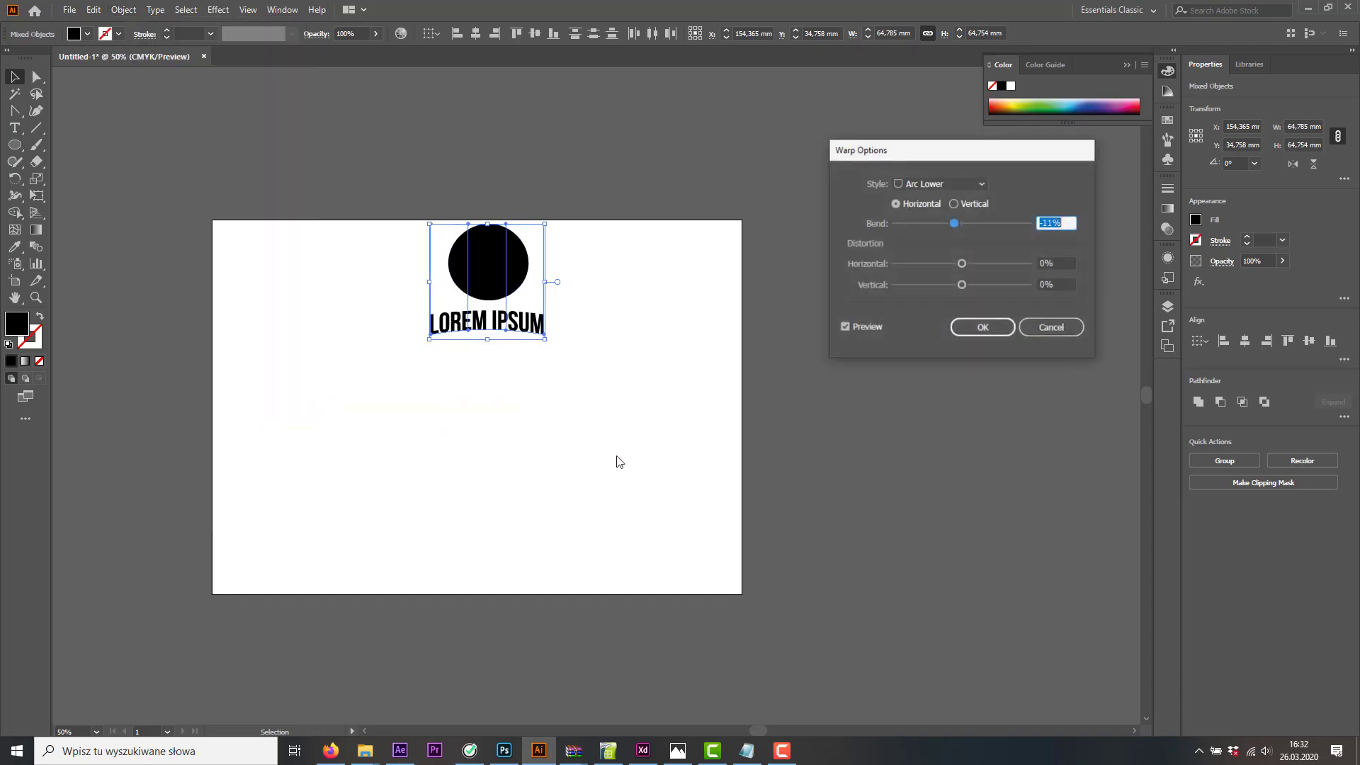
left_click(976, 184)
left_click(930, 267)
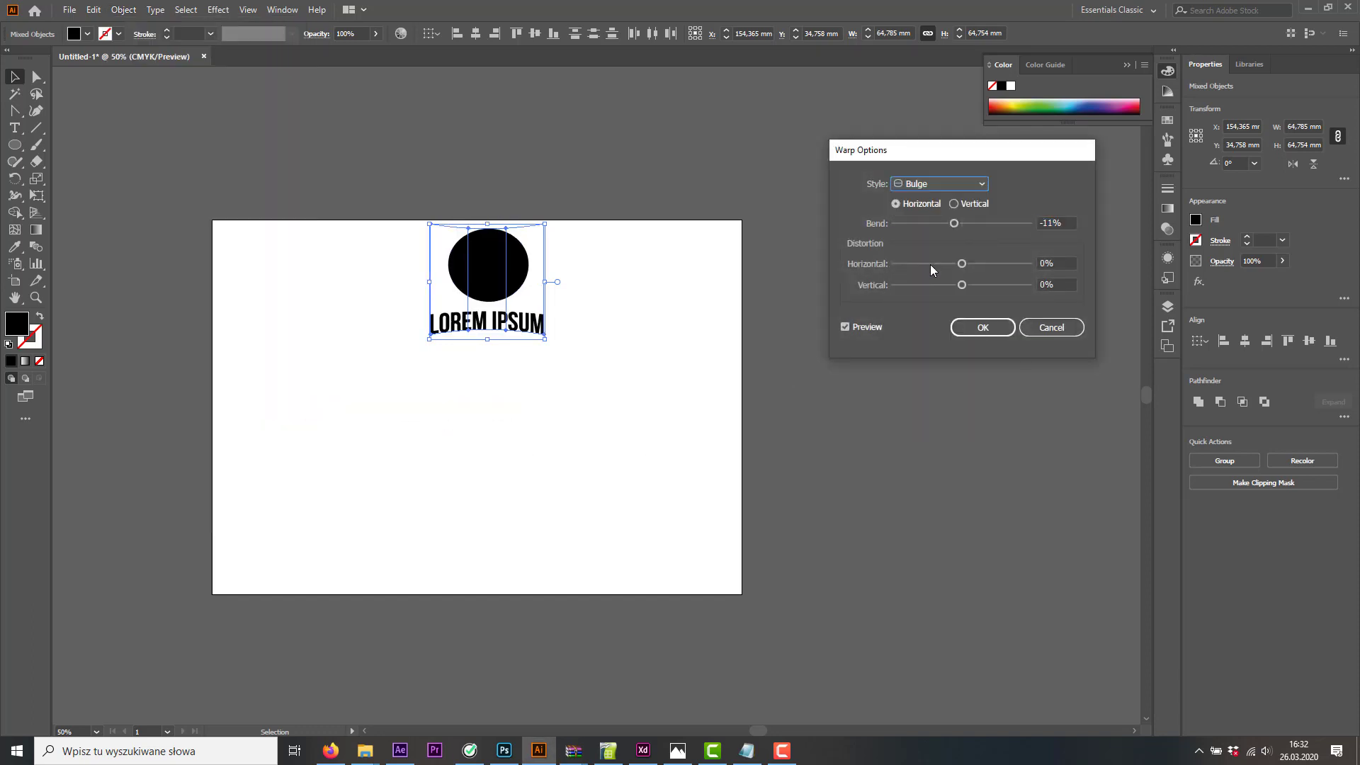
left_click(988, 186)
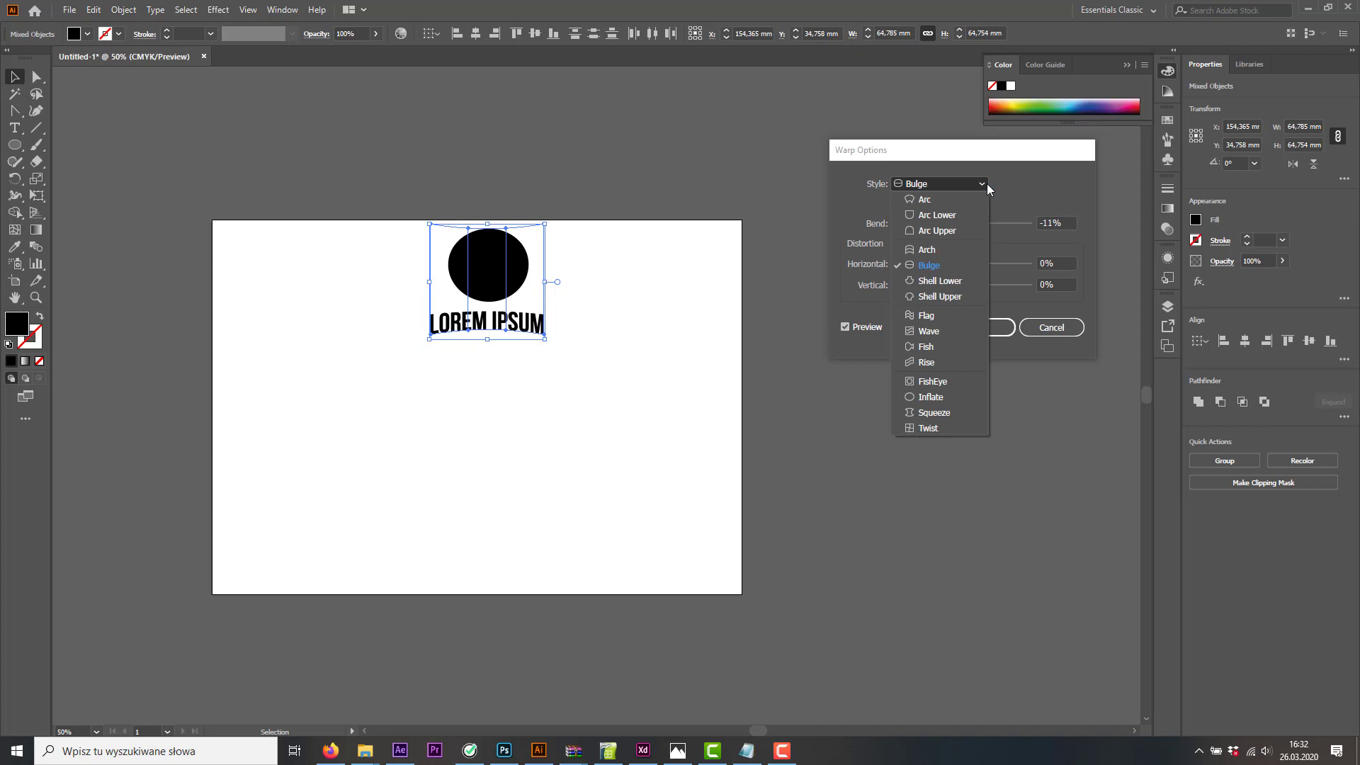
left_click(930, 318)
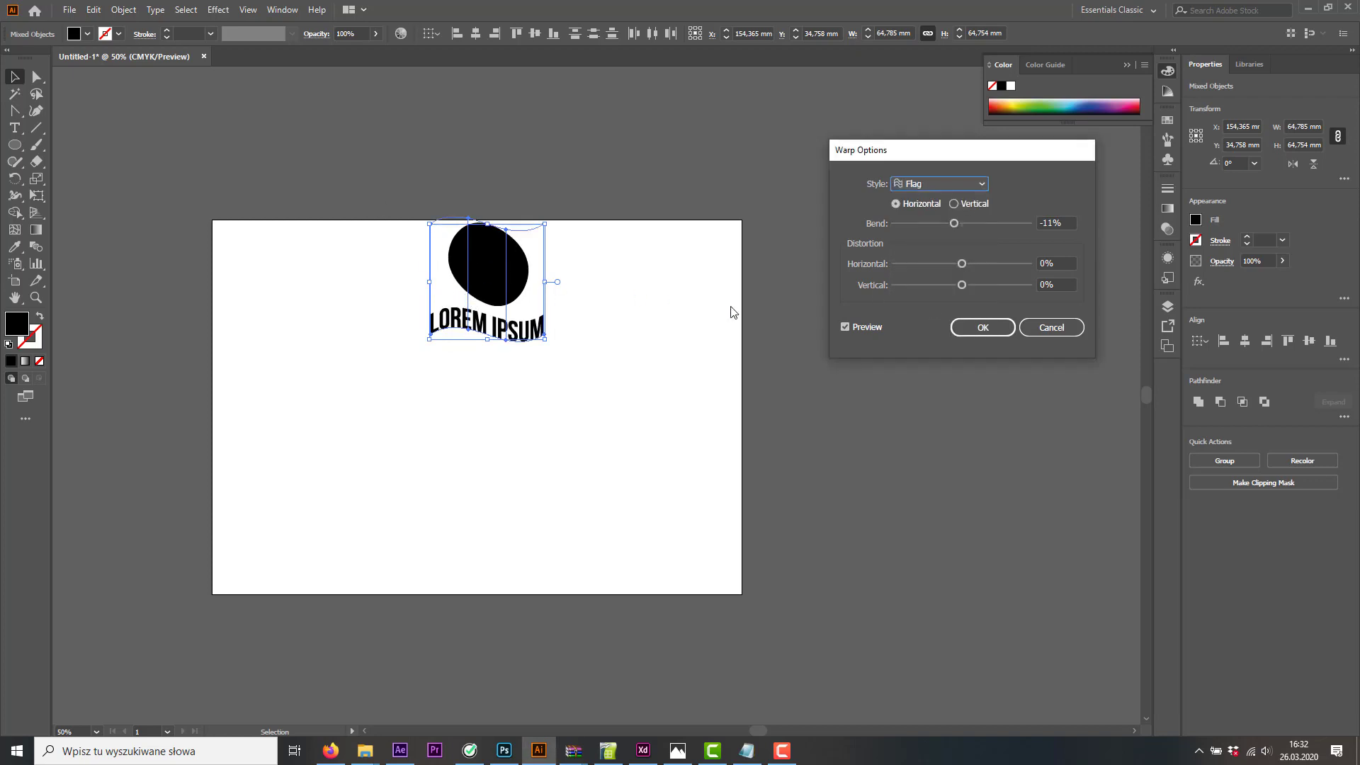
left_click(980, 328)
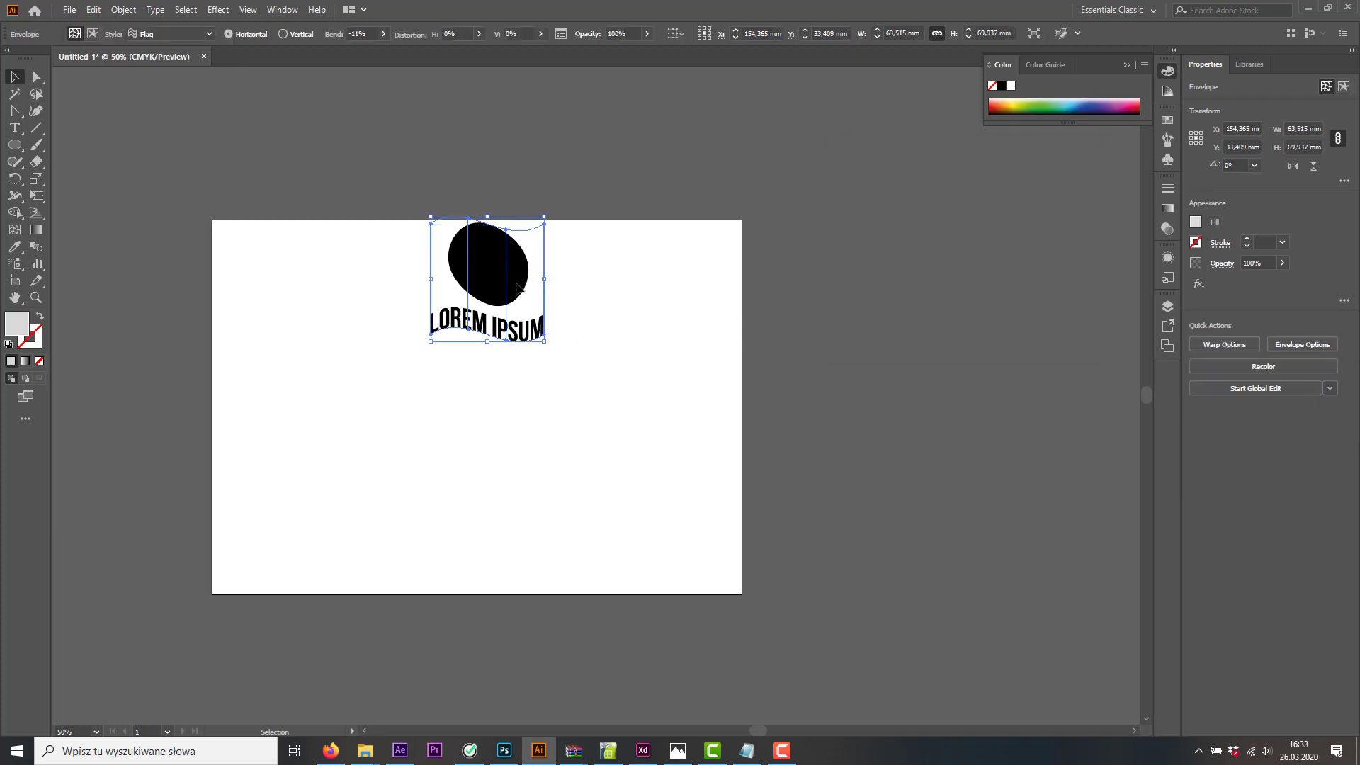
left_click_drag(518, 276, 554, 357)
left_click(703, 419)
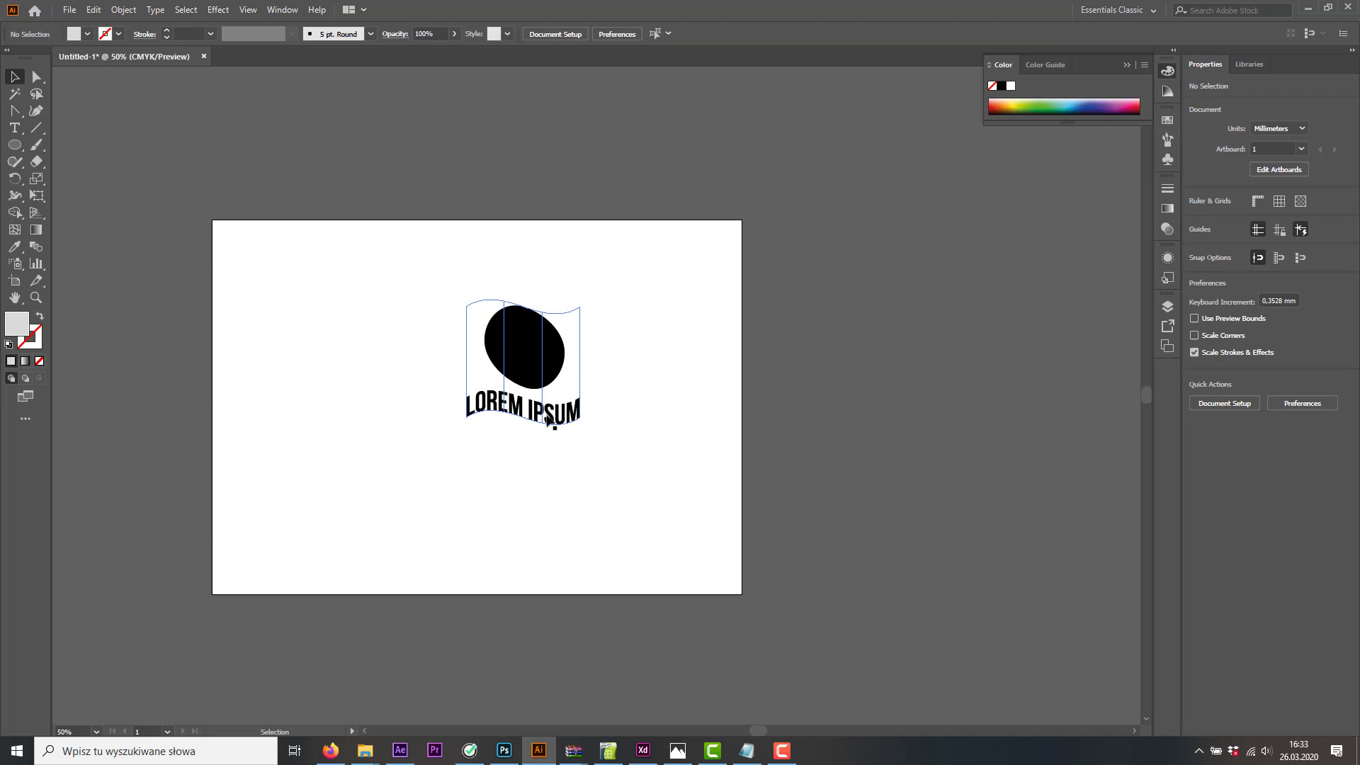
Edit the text inside the envelope, replacing its letters between LO and the final M with "HGJYGYFJFJF"
double_click(549, 419)
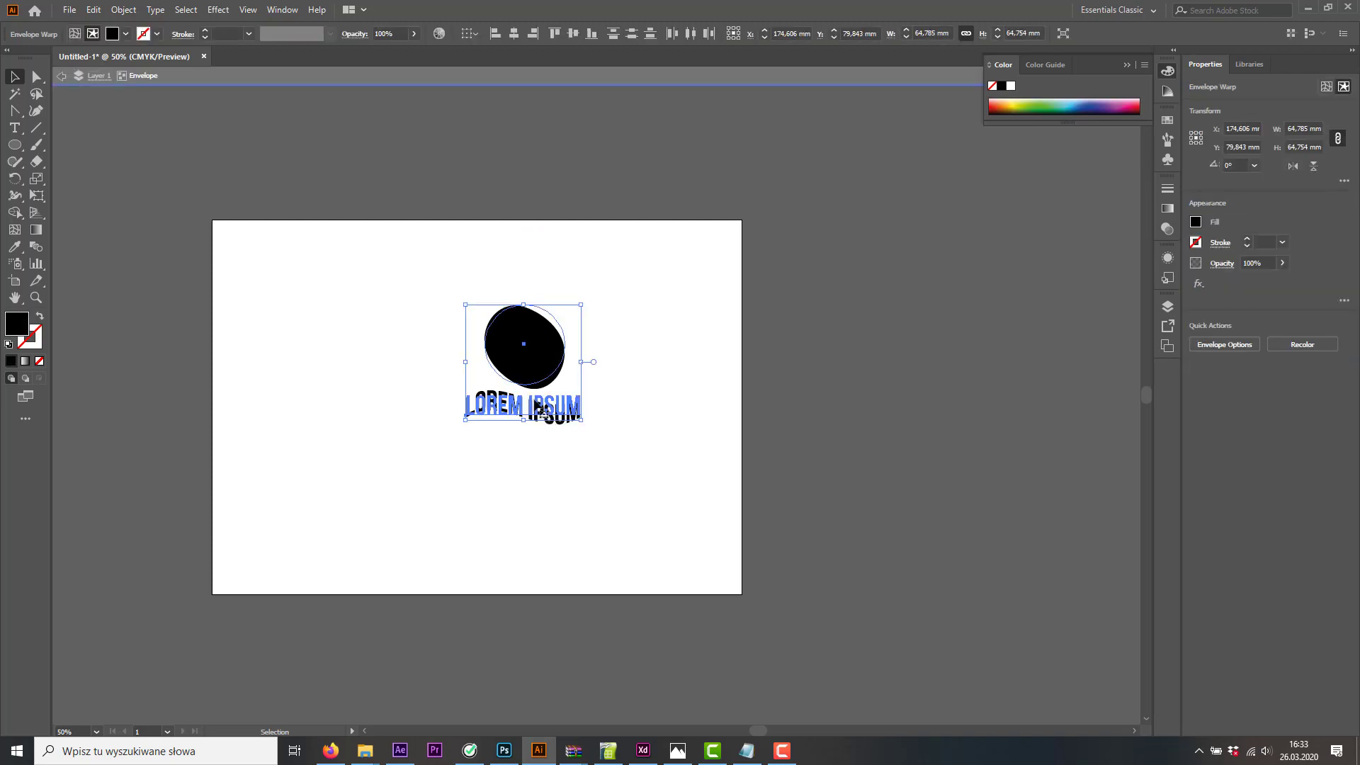
left_click(14, 127)
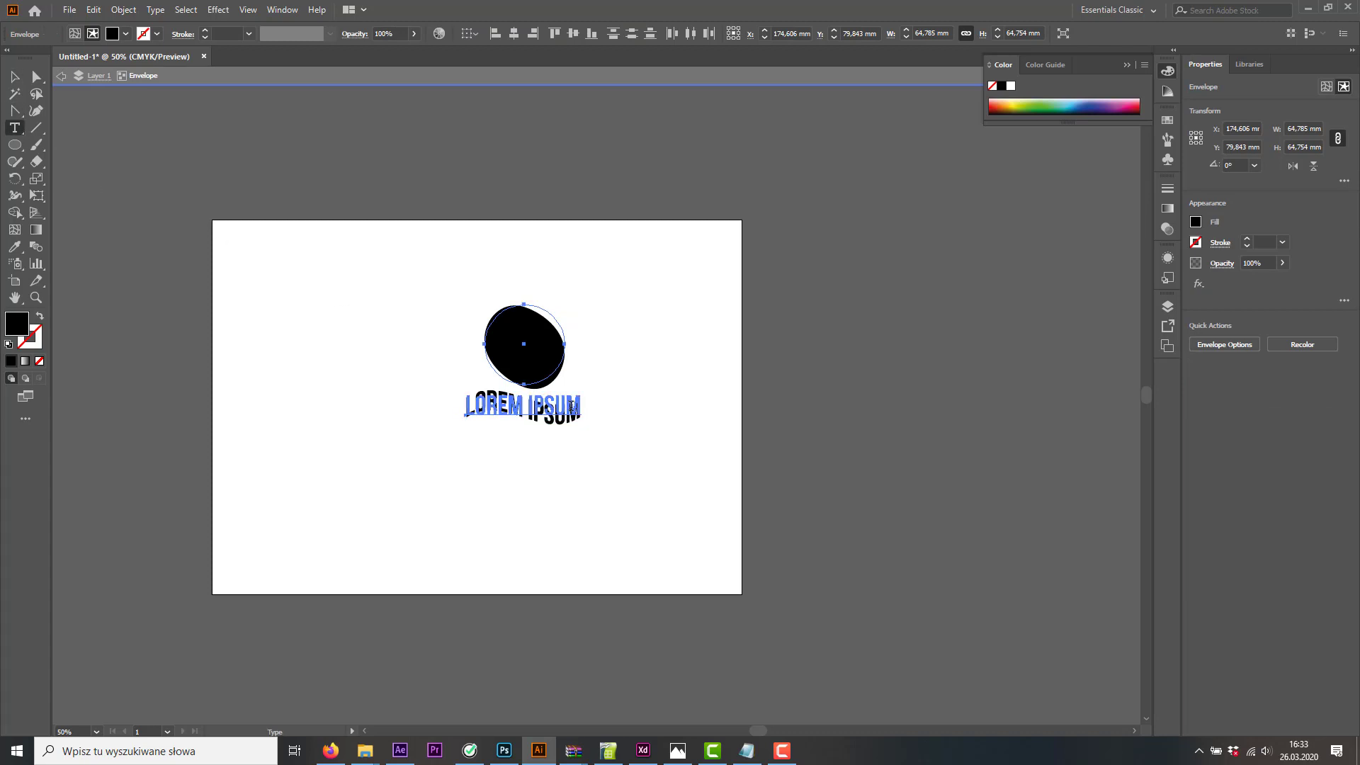
left_click_drag(567, 404, 489, 385)
type("hgjy")
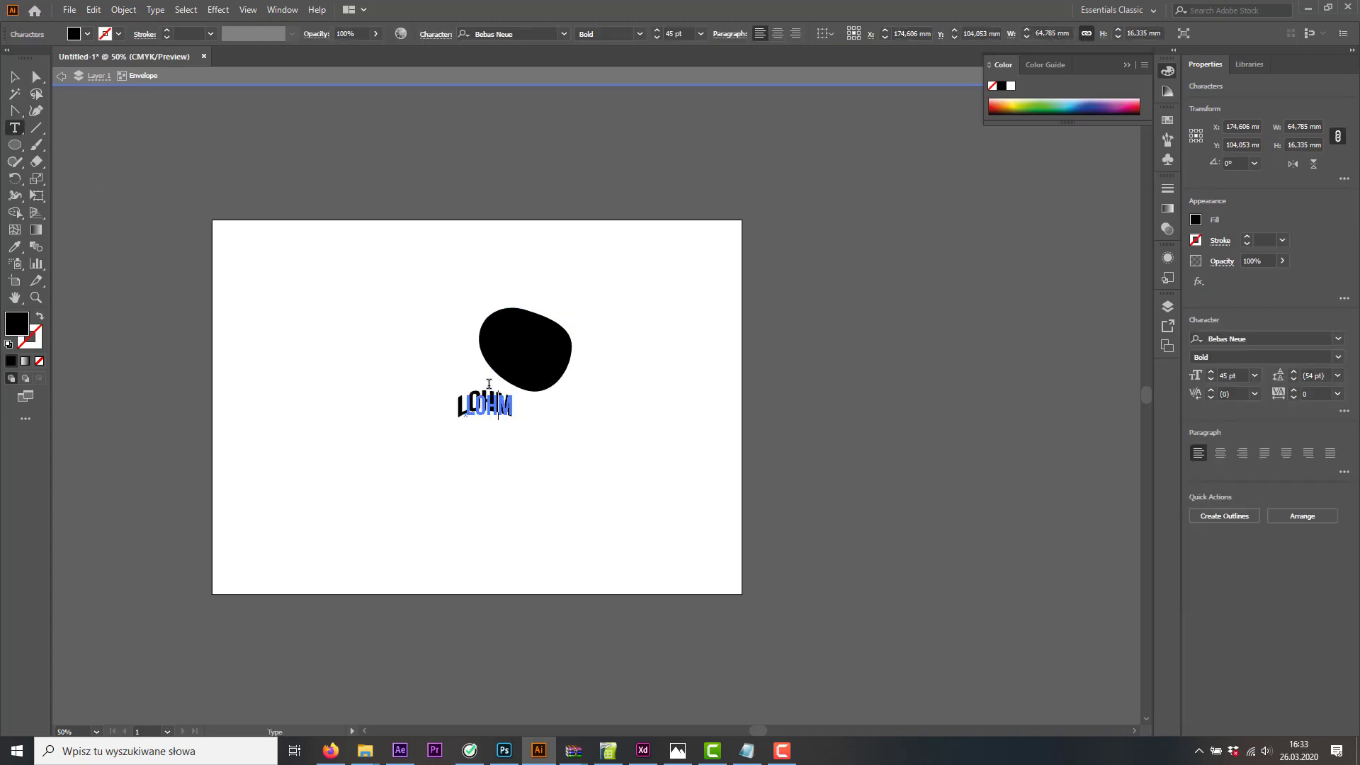
type("gyfjfjf")
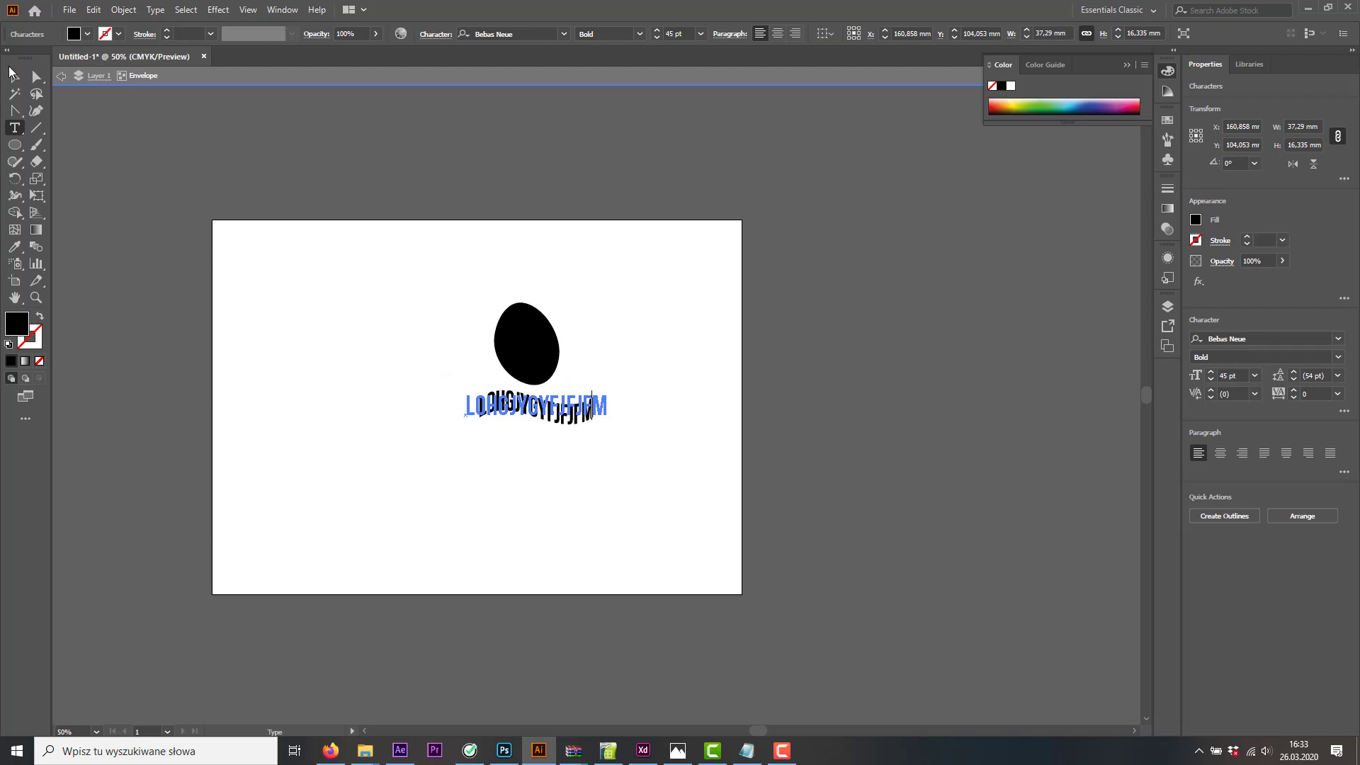
left_click(15, 78)
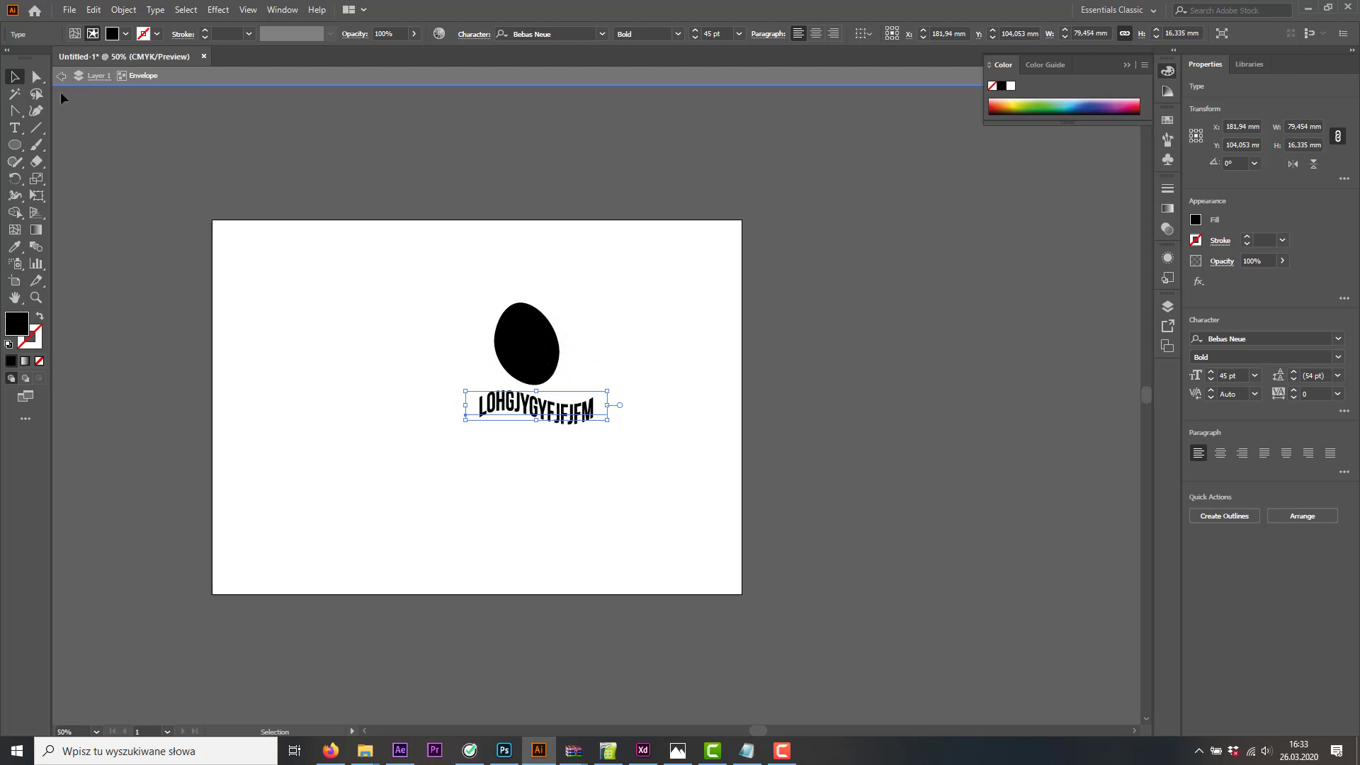
Undo the text edit, the move and the Flag warp of the circle and LOREM IPSUM text
key("ctrl+z")
key("ctrl+z")
key("ctrl+z")
key("ctrl+z")
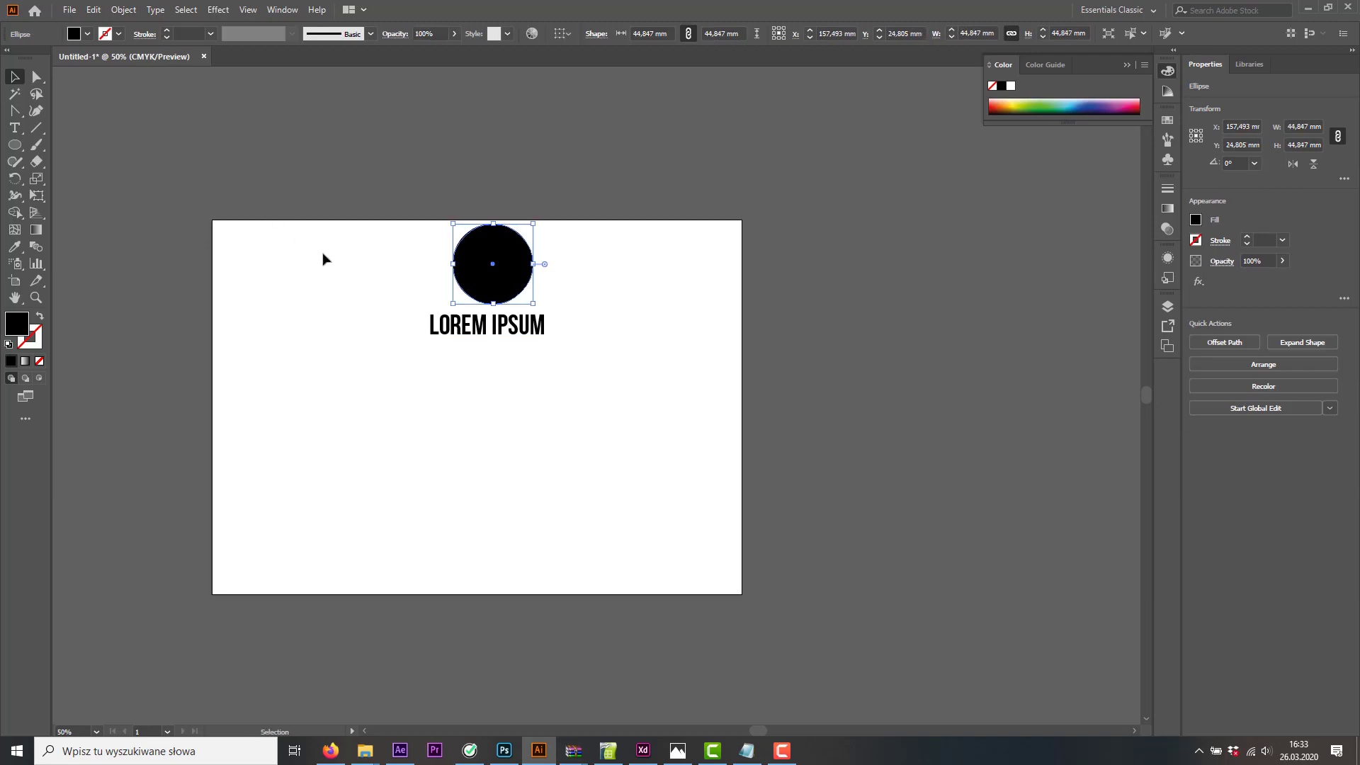
left_click(528, 407)
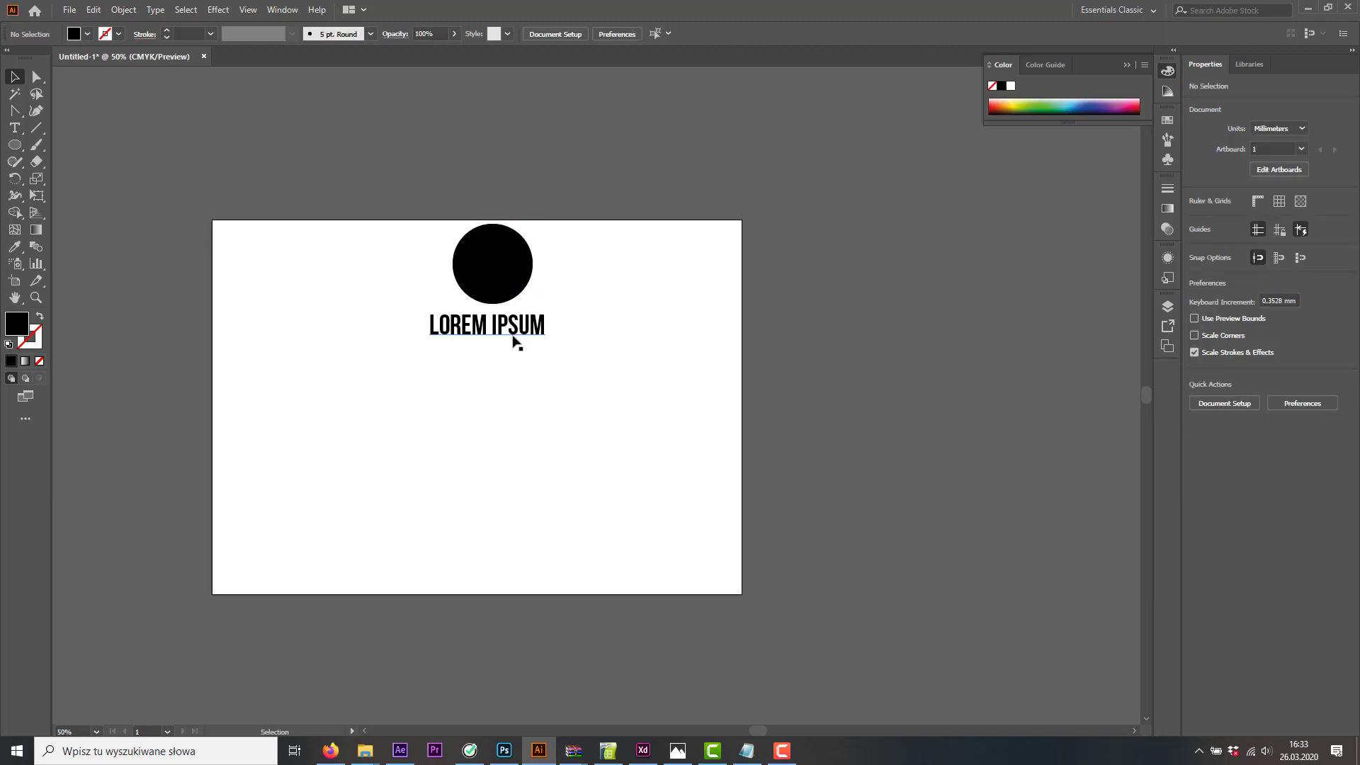
left_click_drag(515, 333, 517, 340)
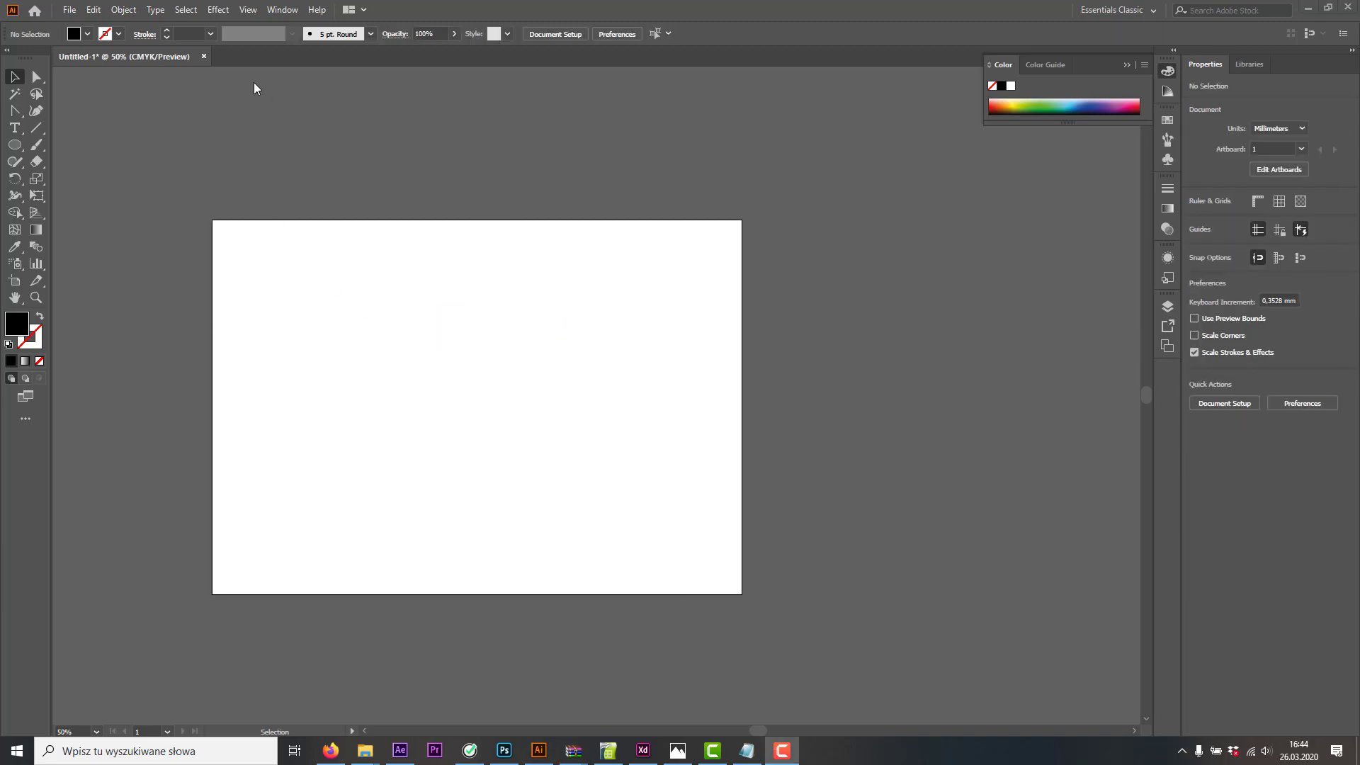
Draw a black square about 60.5 mm wide in the upper middle of the empty artboard
left_click(12, 149)
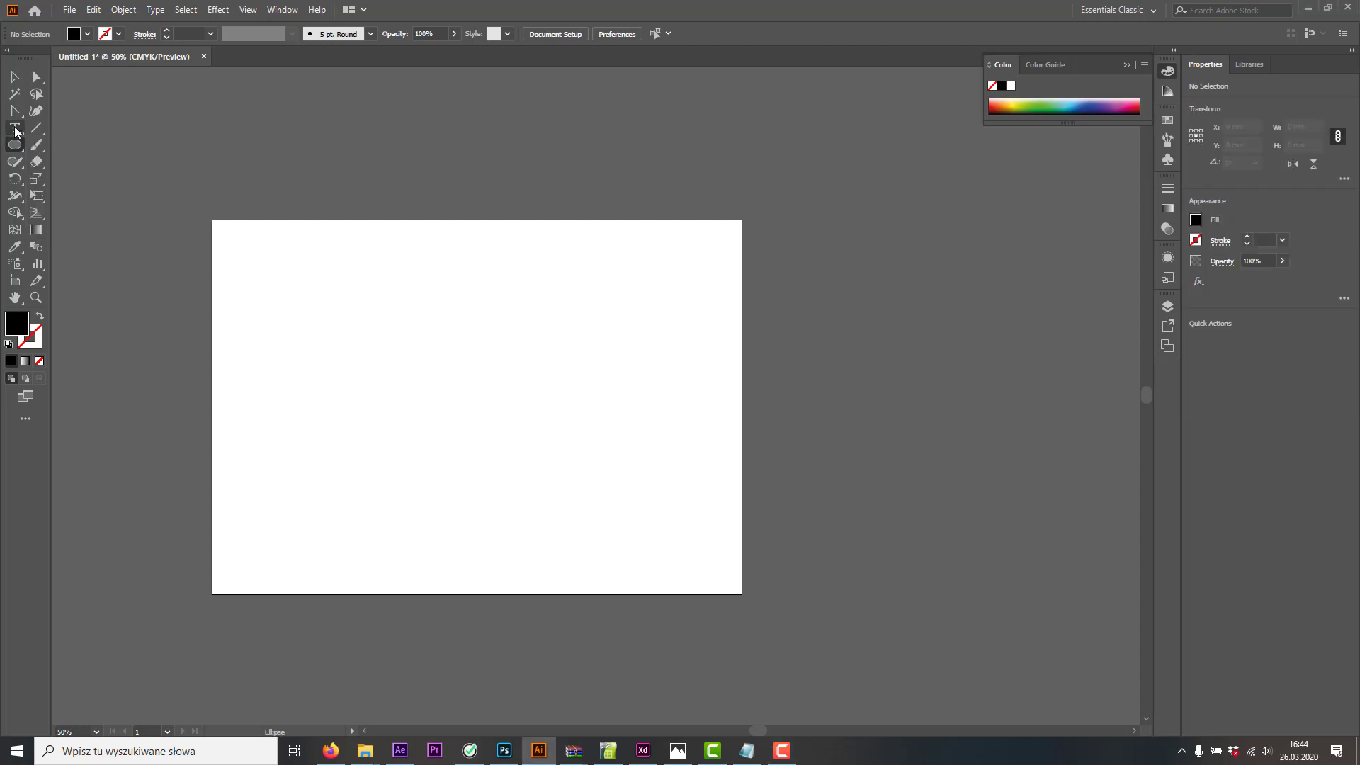
left_click(12, 148)
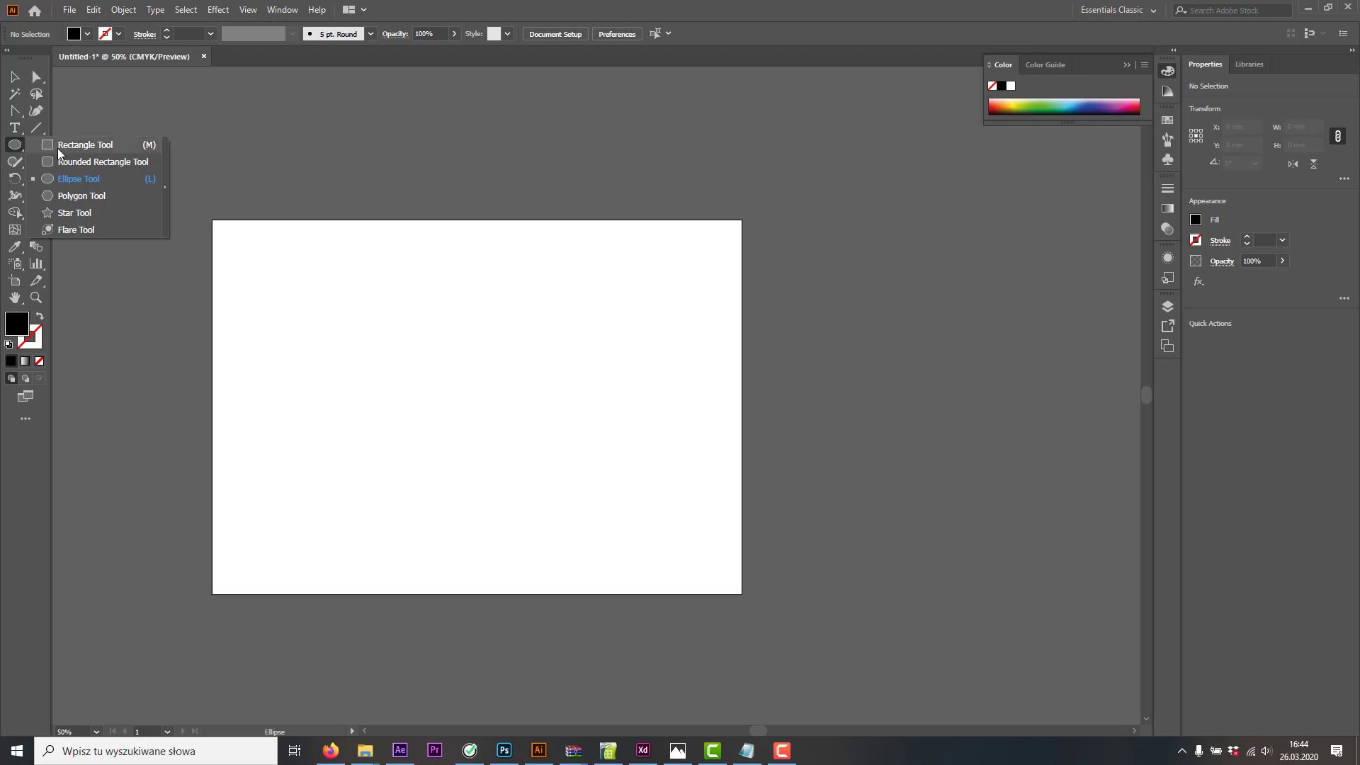
left_click(84, 145)
left_click_drag(400, 287, 509, 395)
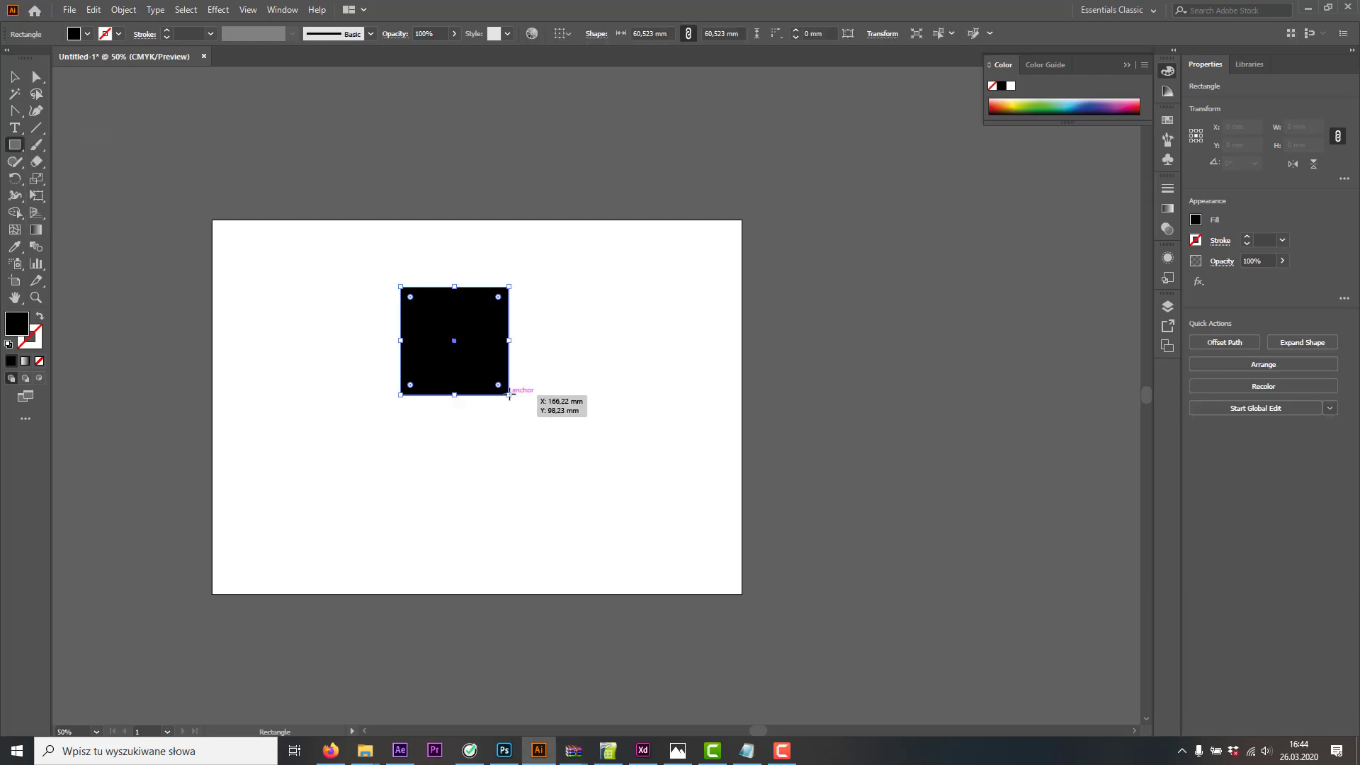
Rotate the black square 45° near the artboard's upper middle and pull its bottom corner straight up to form an upward arrowhead
left_click(14, 73)
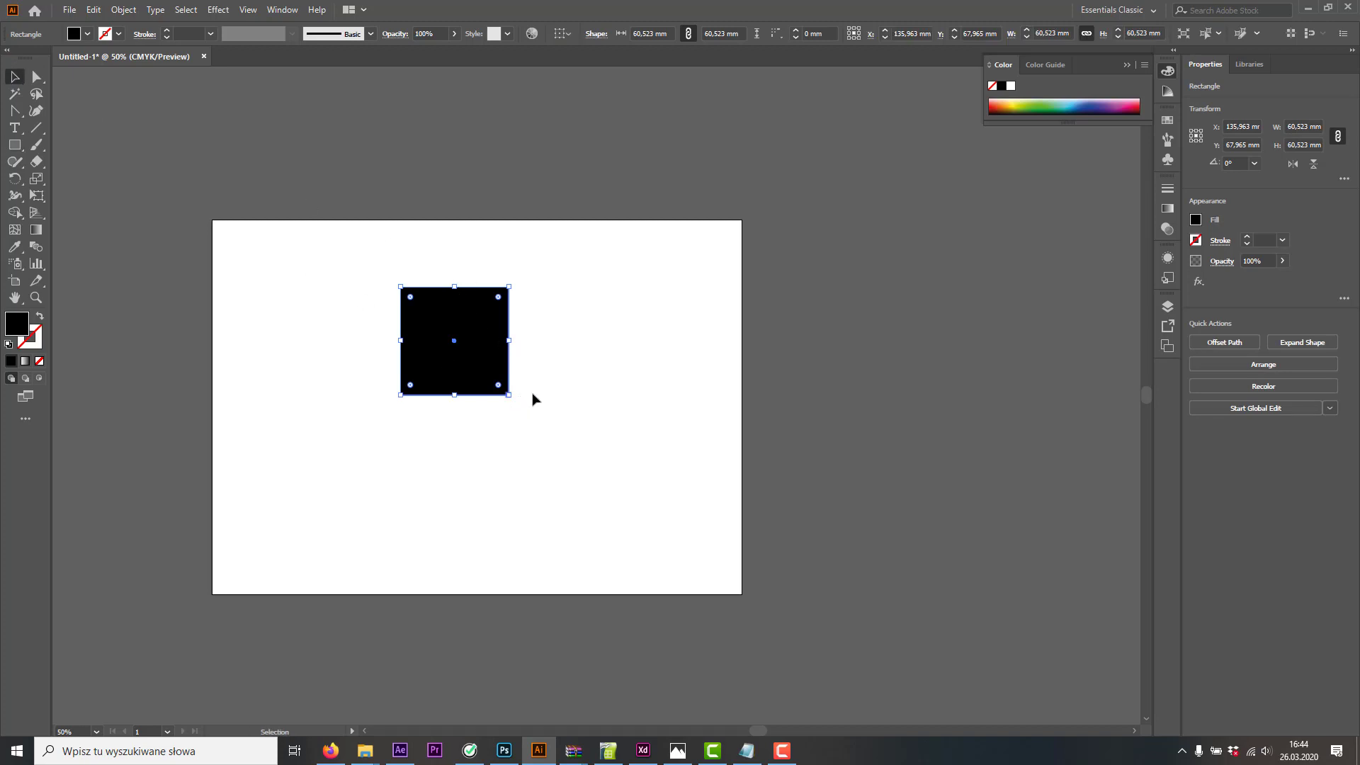
left_click_drag(516, 395, 542, 354)
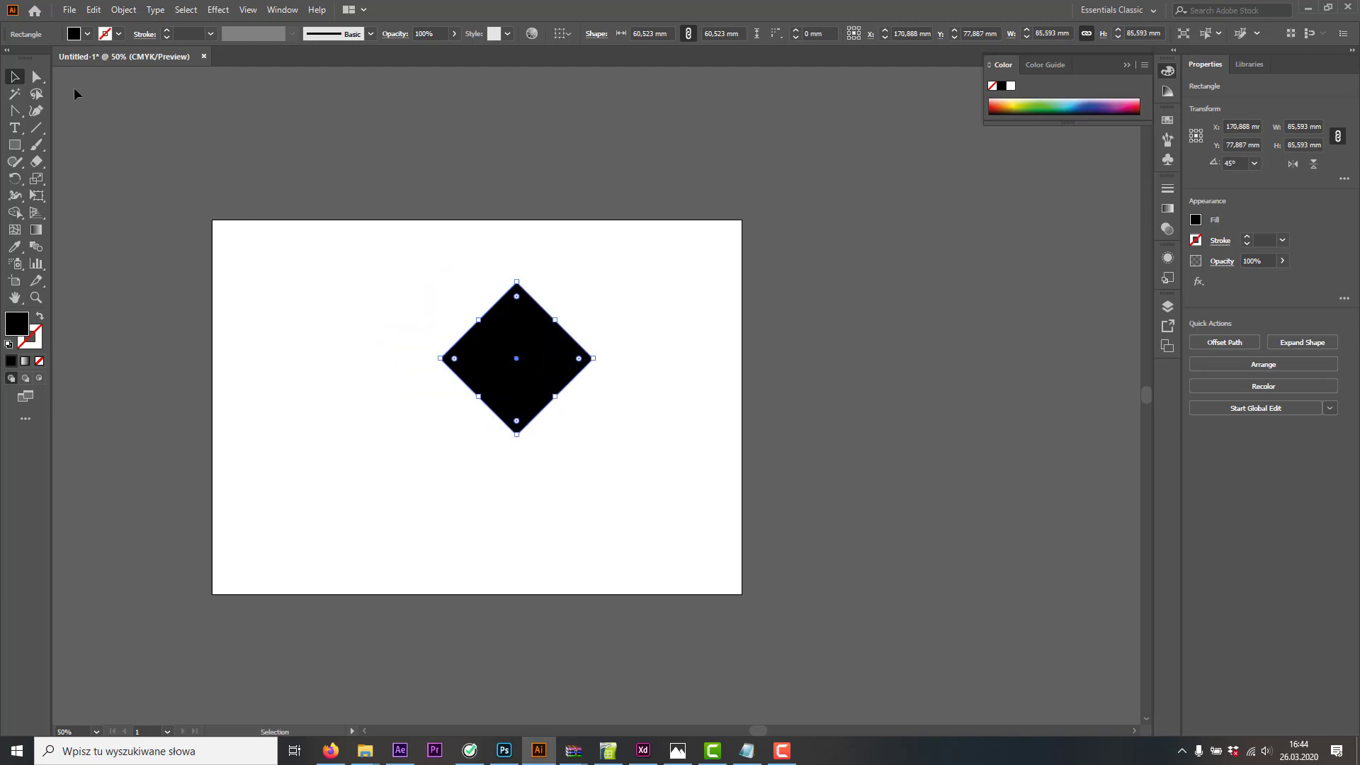
left_click(37, 78)
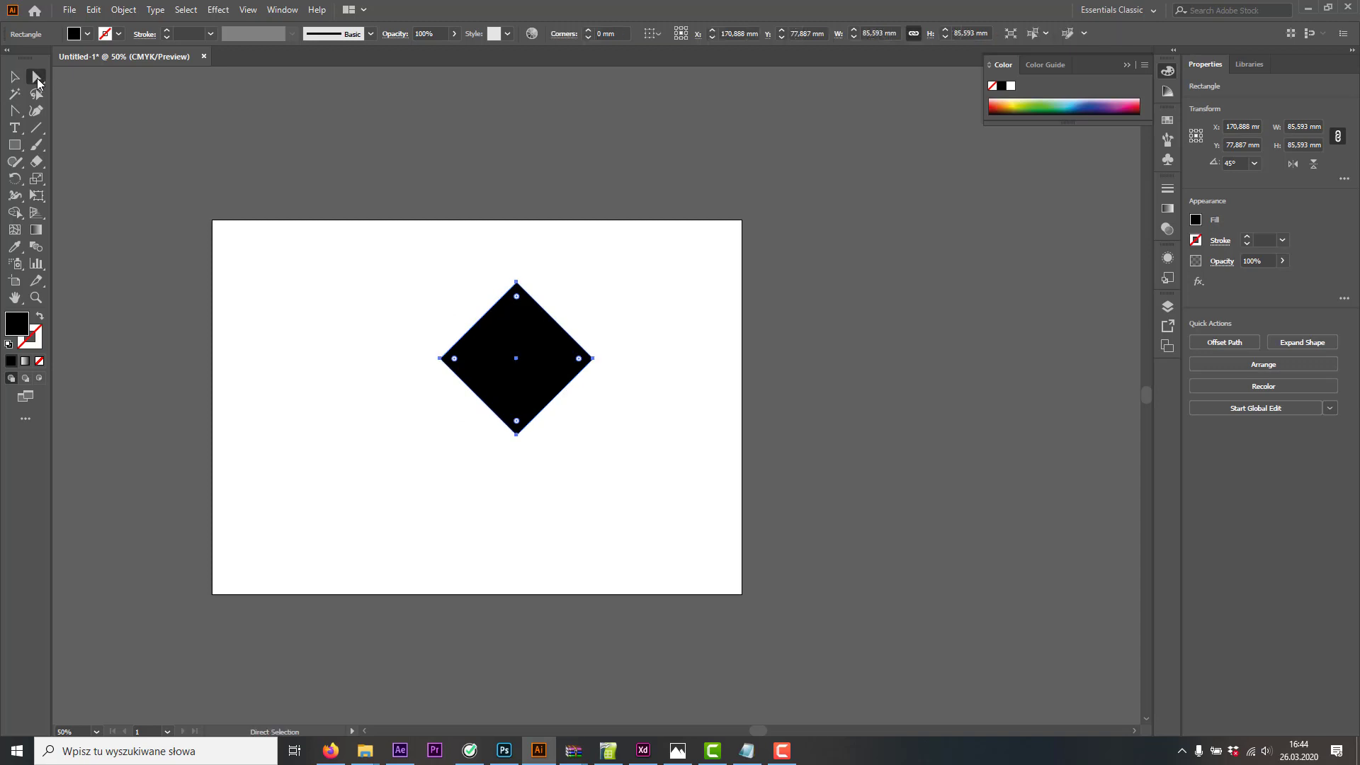
left_click(516, 435)
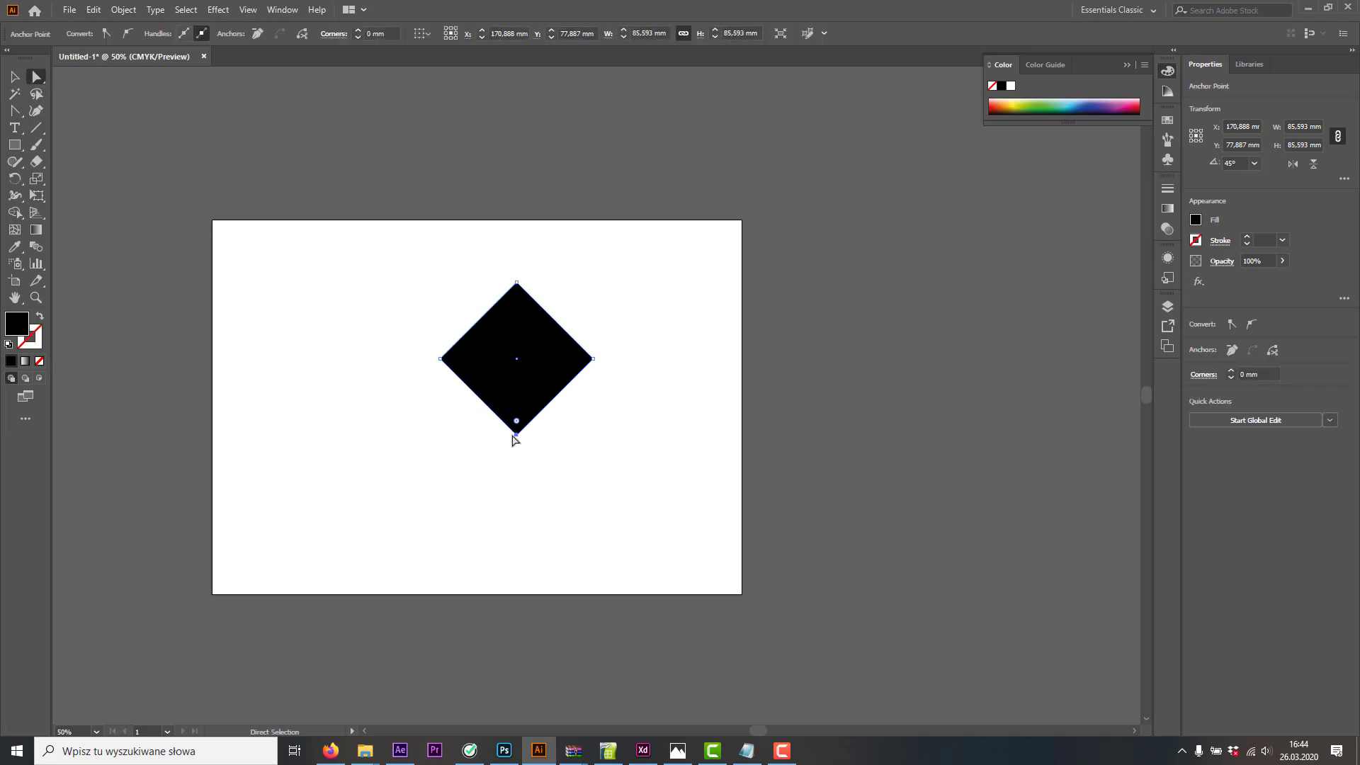
left_click_drag(517, 435, 516, 325)
left_click(14, 77)
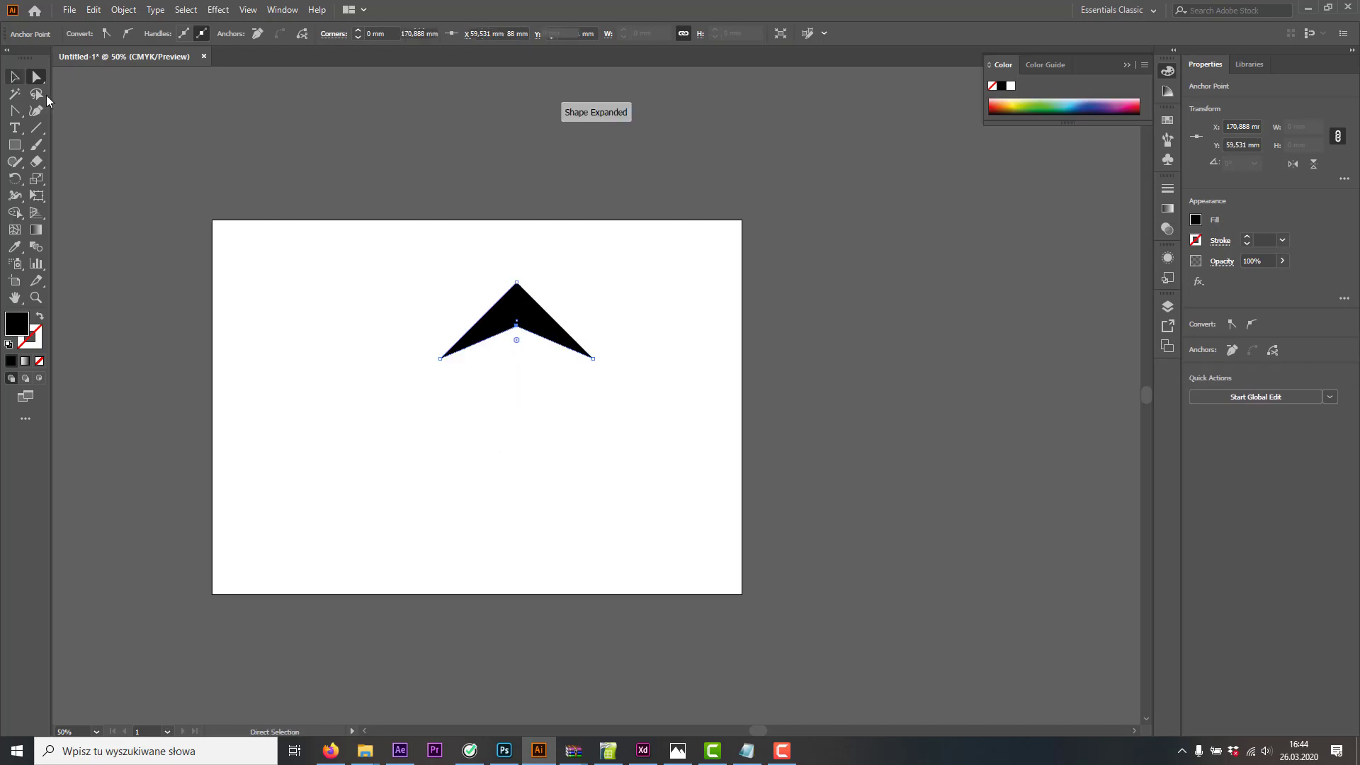
left_click(426, 230)
Place a copy of the arrowhead about 38 mm straight below the original
left_click_drag(522, 318, 522, 382)
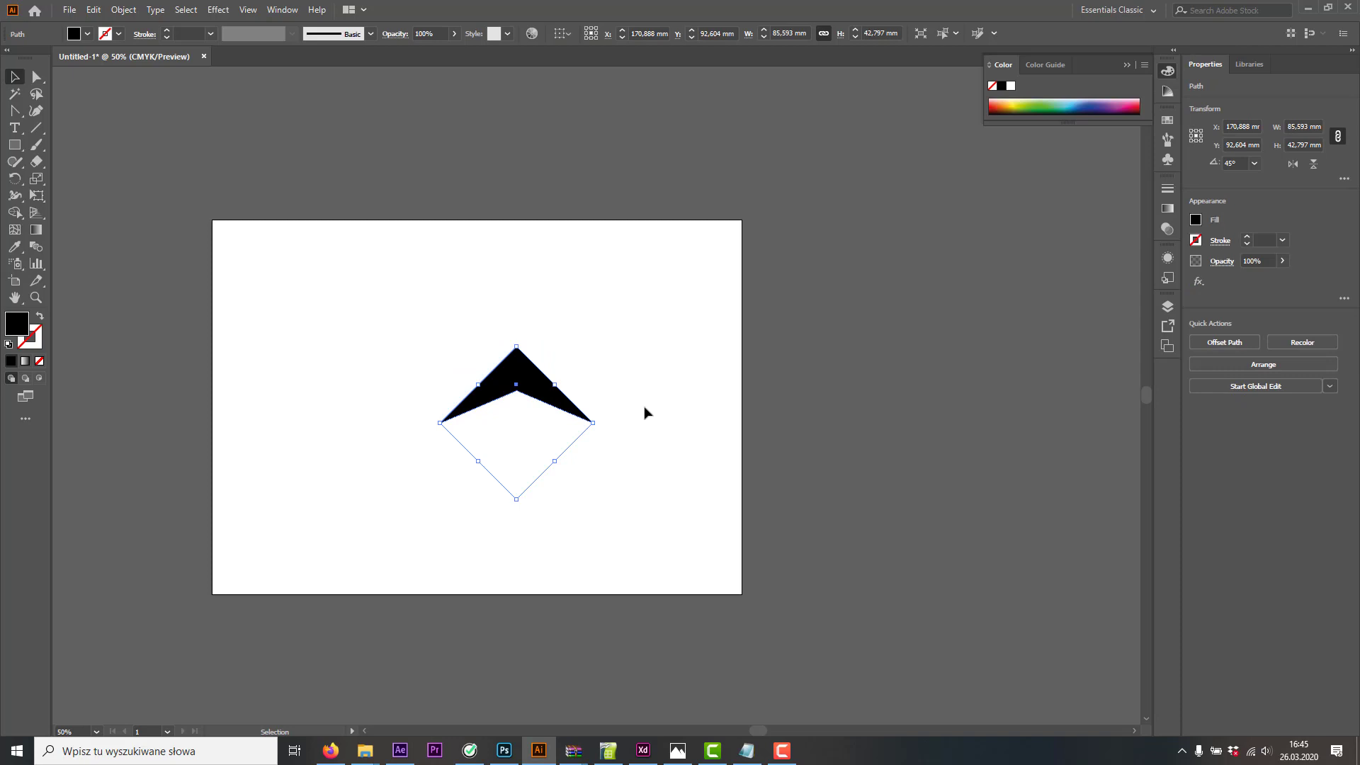
key("ctrl+z")
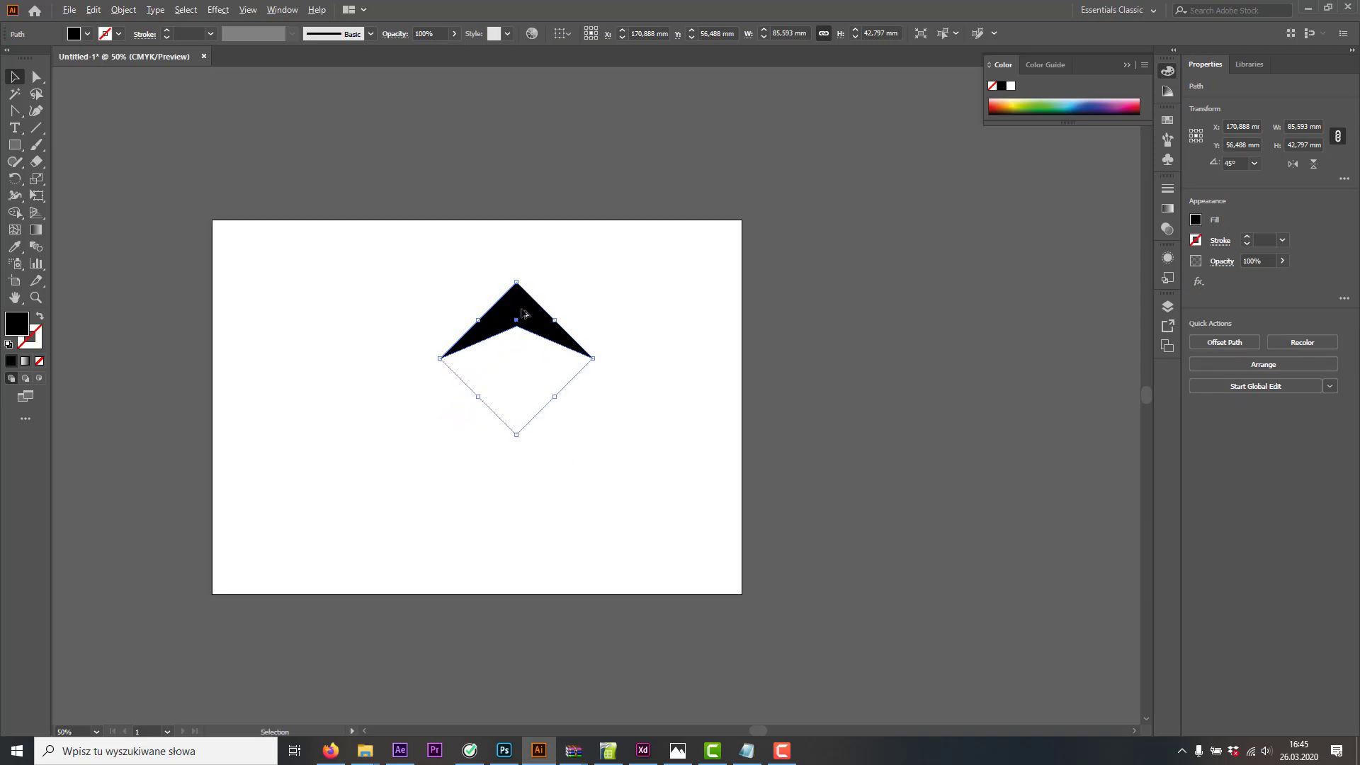
left_click_drag(522, 313, 522, 382)
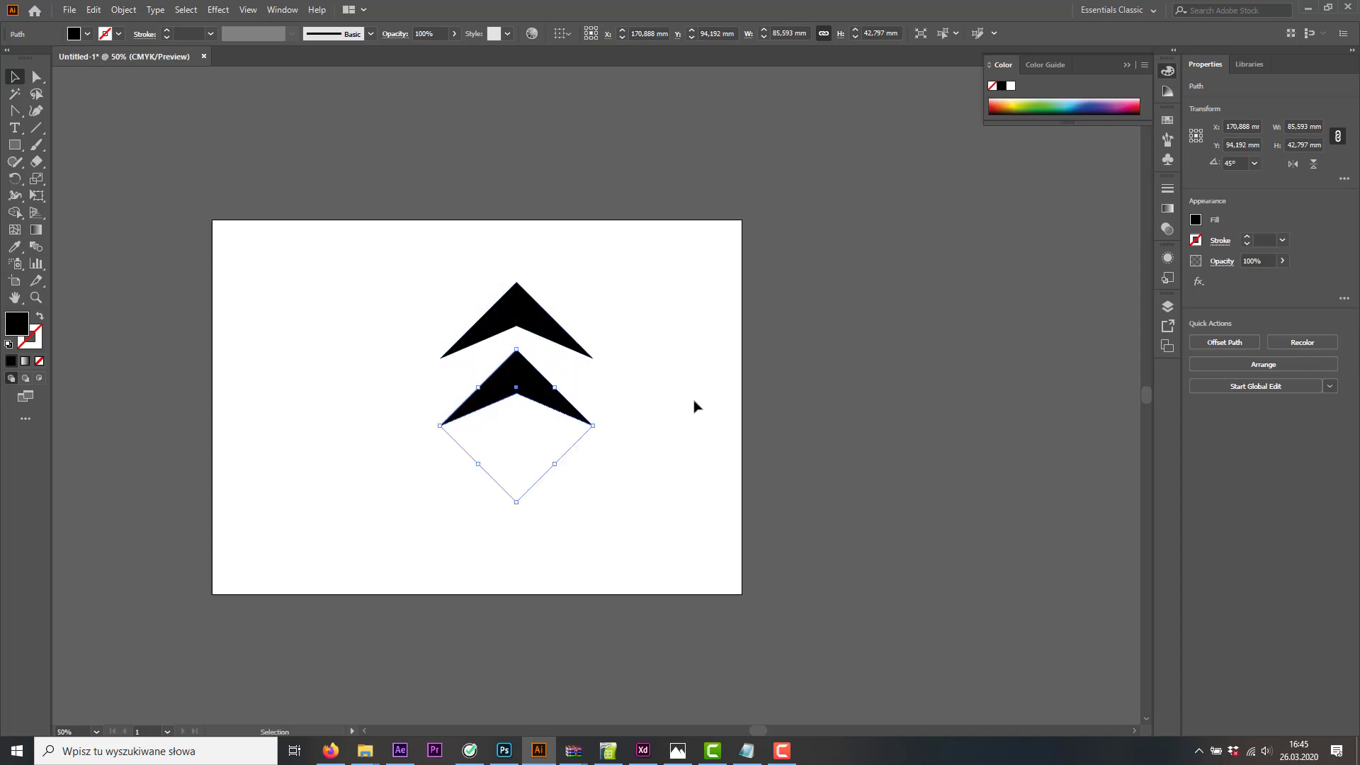
left_click(712, 445)
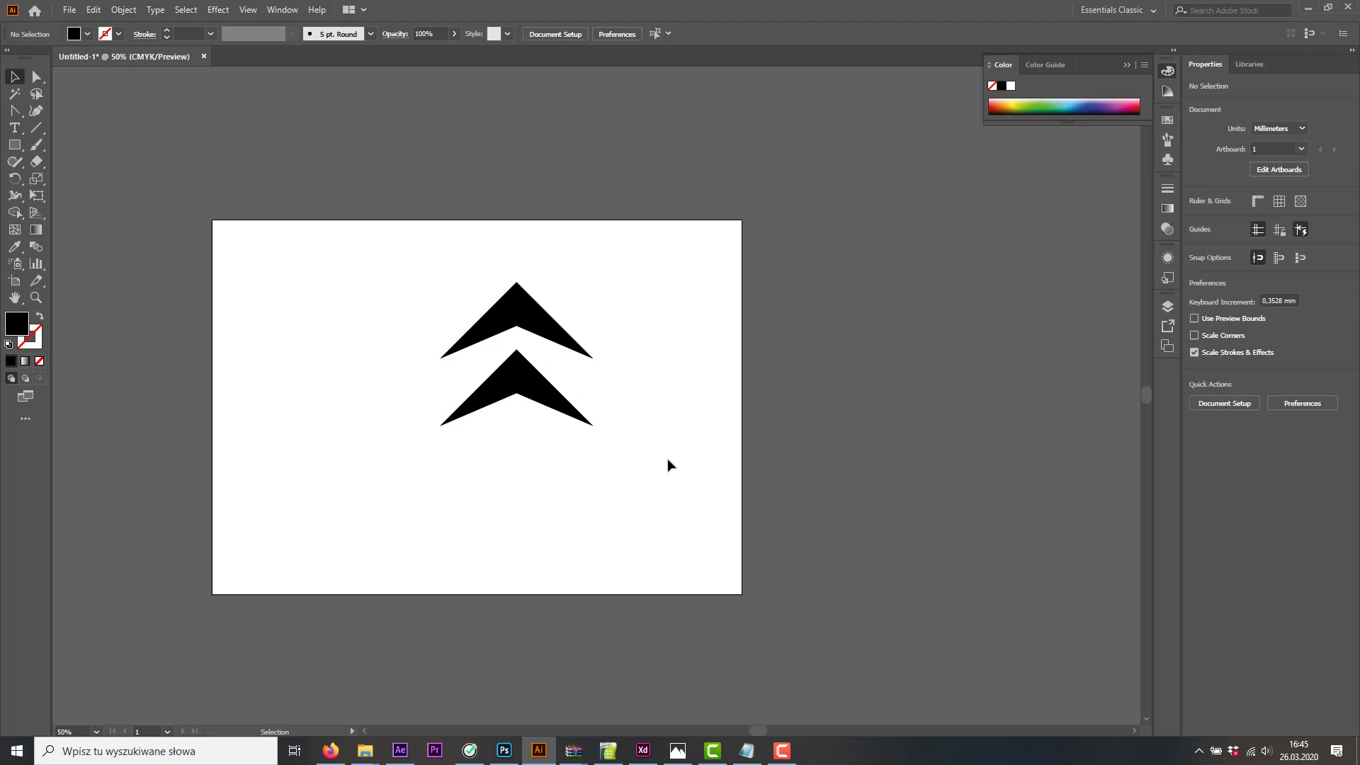
Delete both arrowheads from the artboard
left_click_drag(666, 469, 423, 259)
left_click(715, 366)
left_click_drag(467, 278, 574, 400)
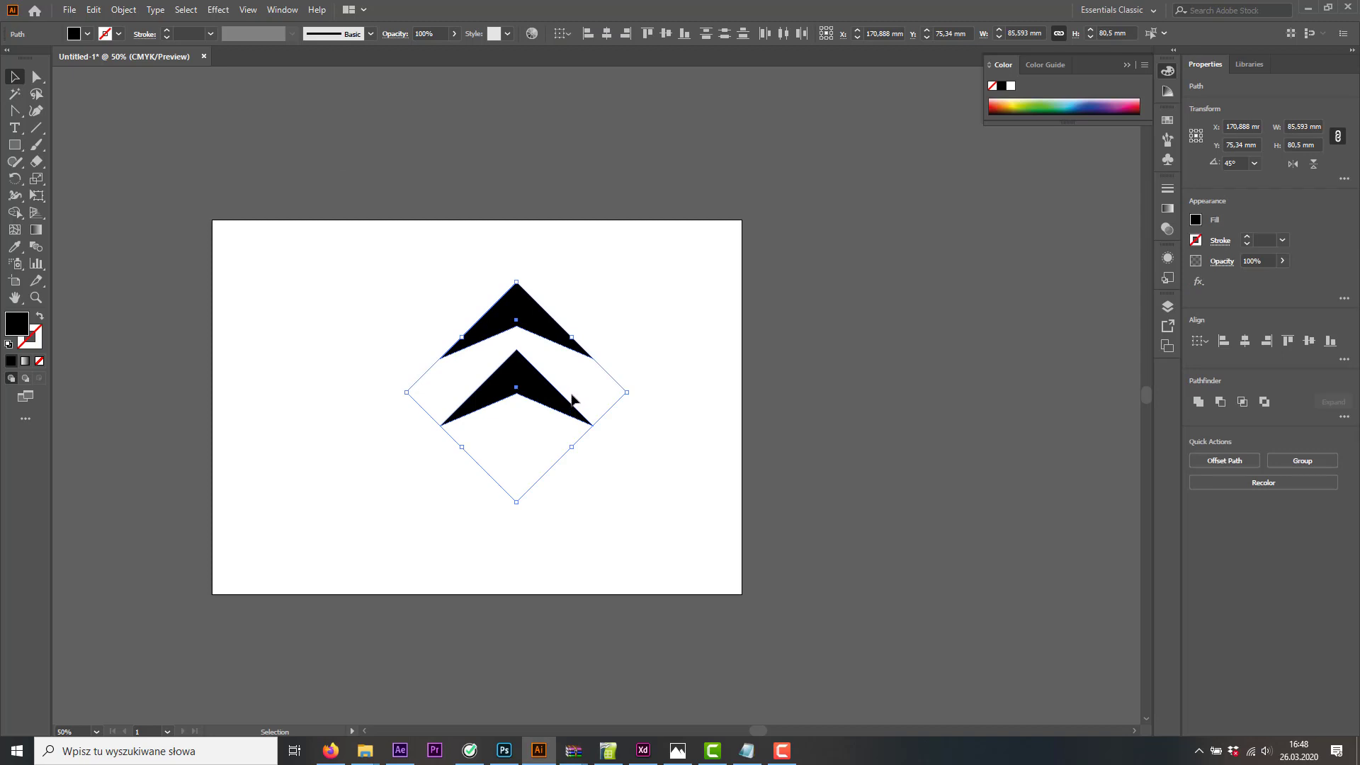
key("Delete")
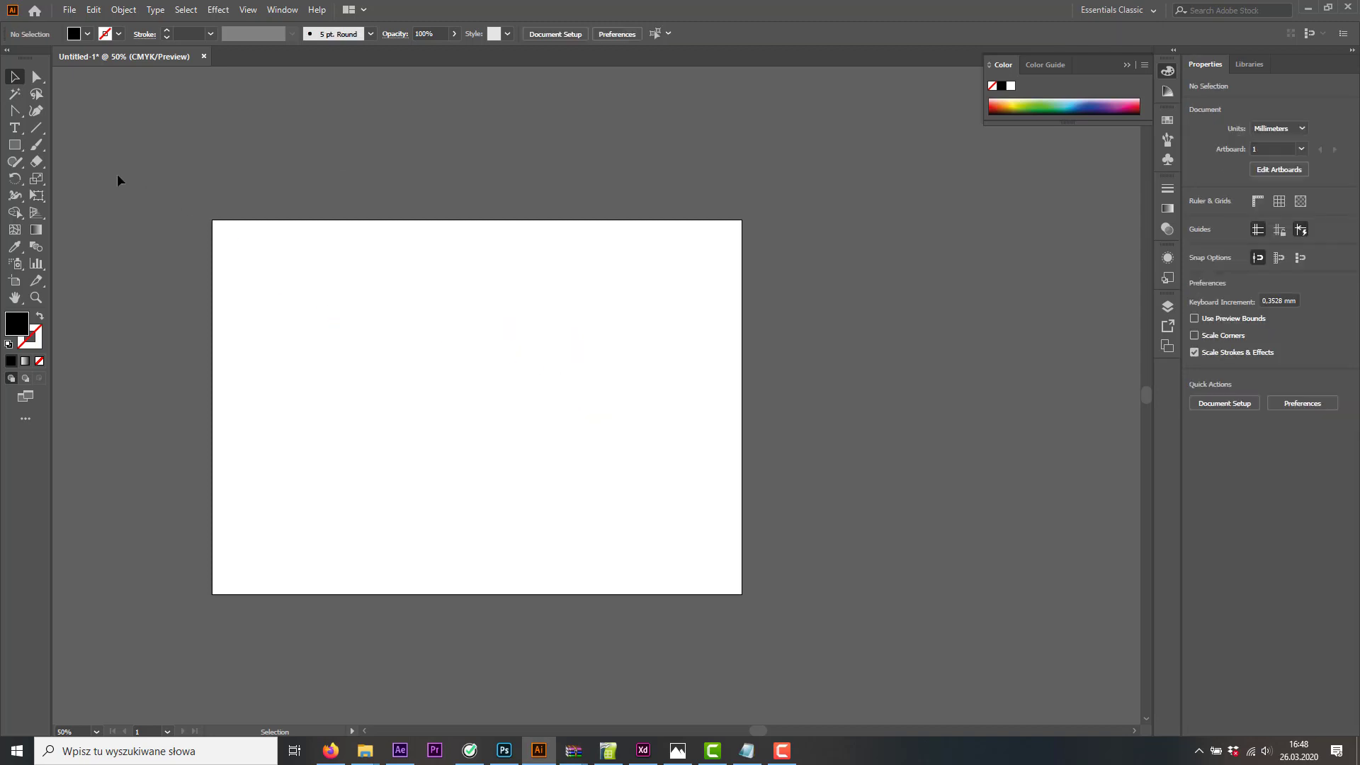
Draw a square about 73.6 mm wide near the artboard's middle and fill it red
left_click(15, 145)
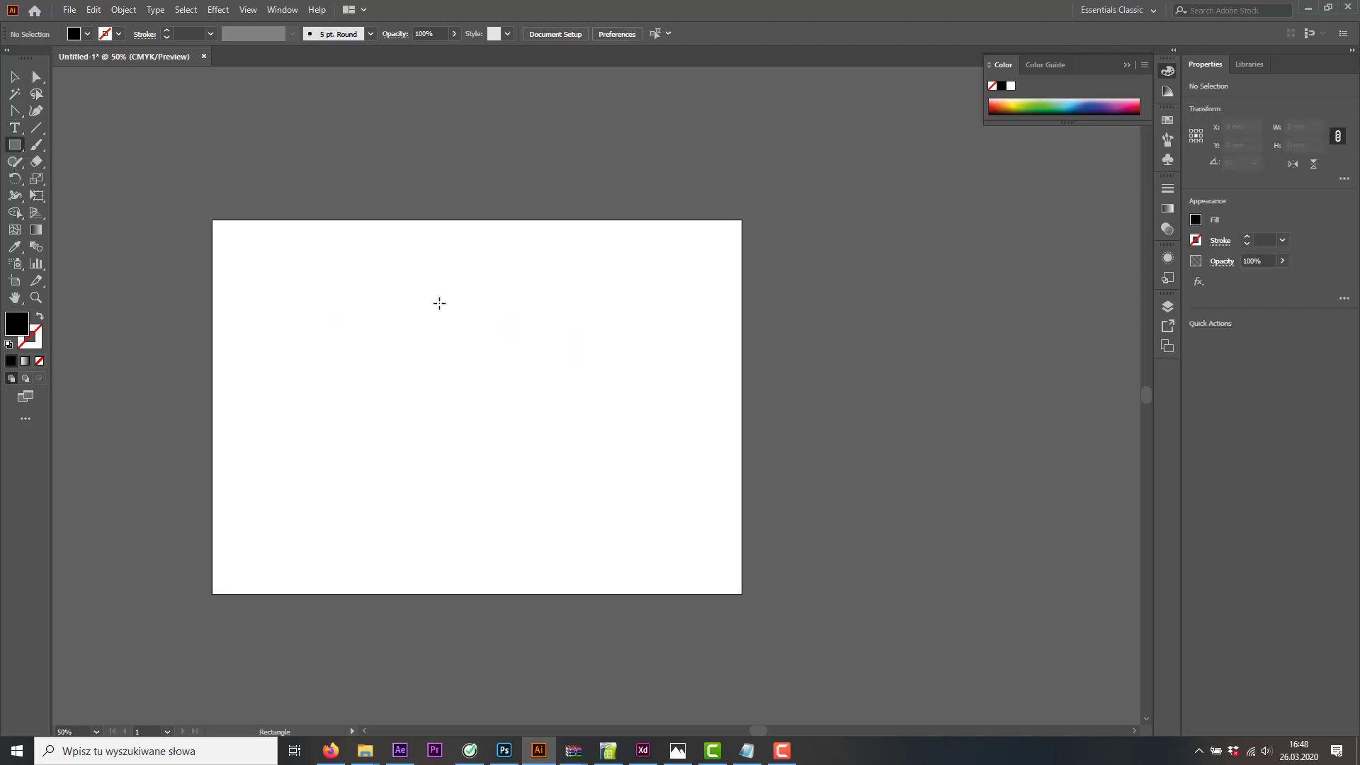
left_click_drag(427, 292, 560, 422)
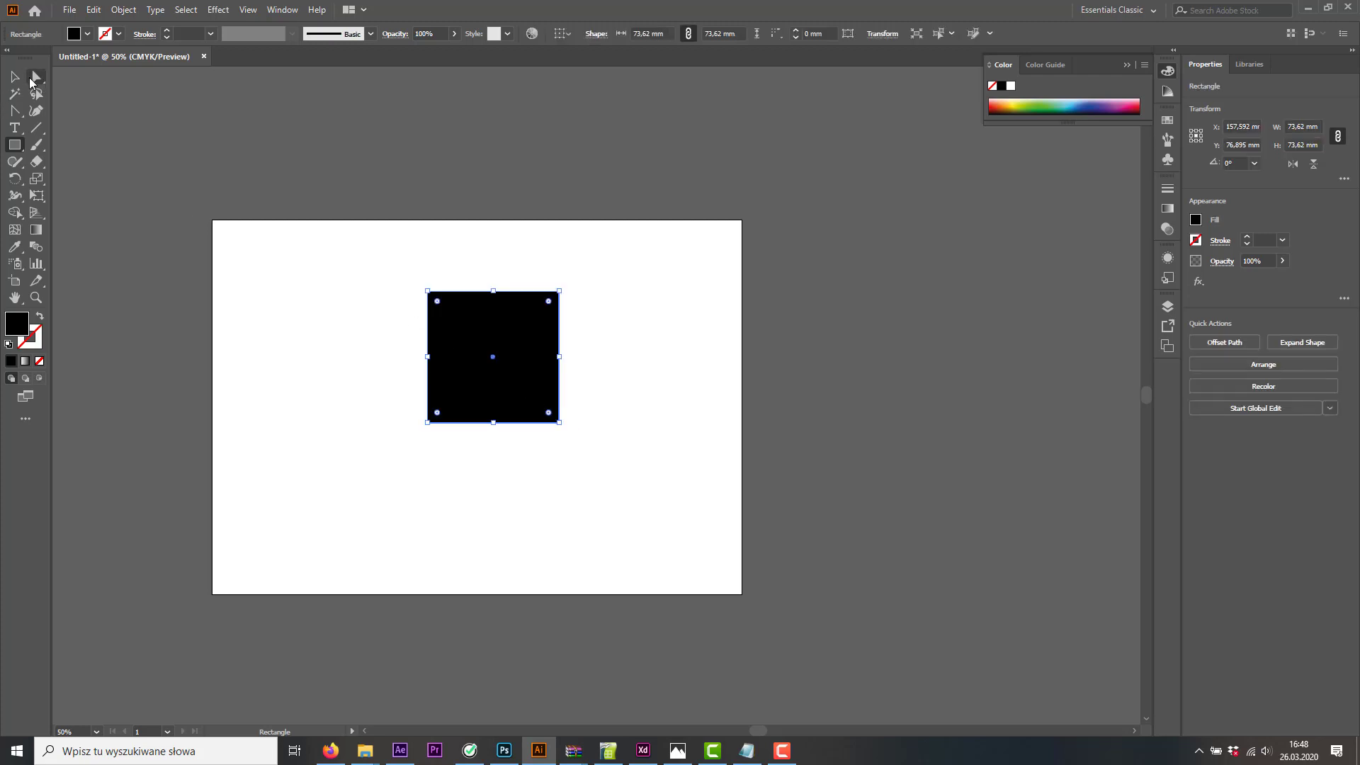
left_click(87, 34)
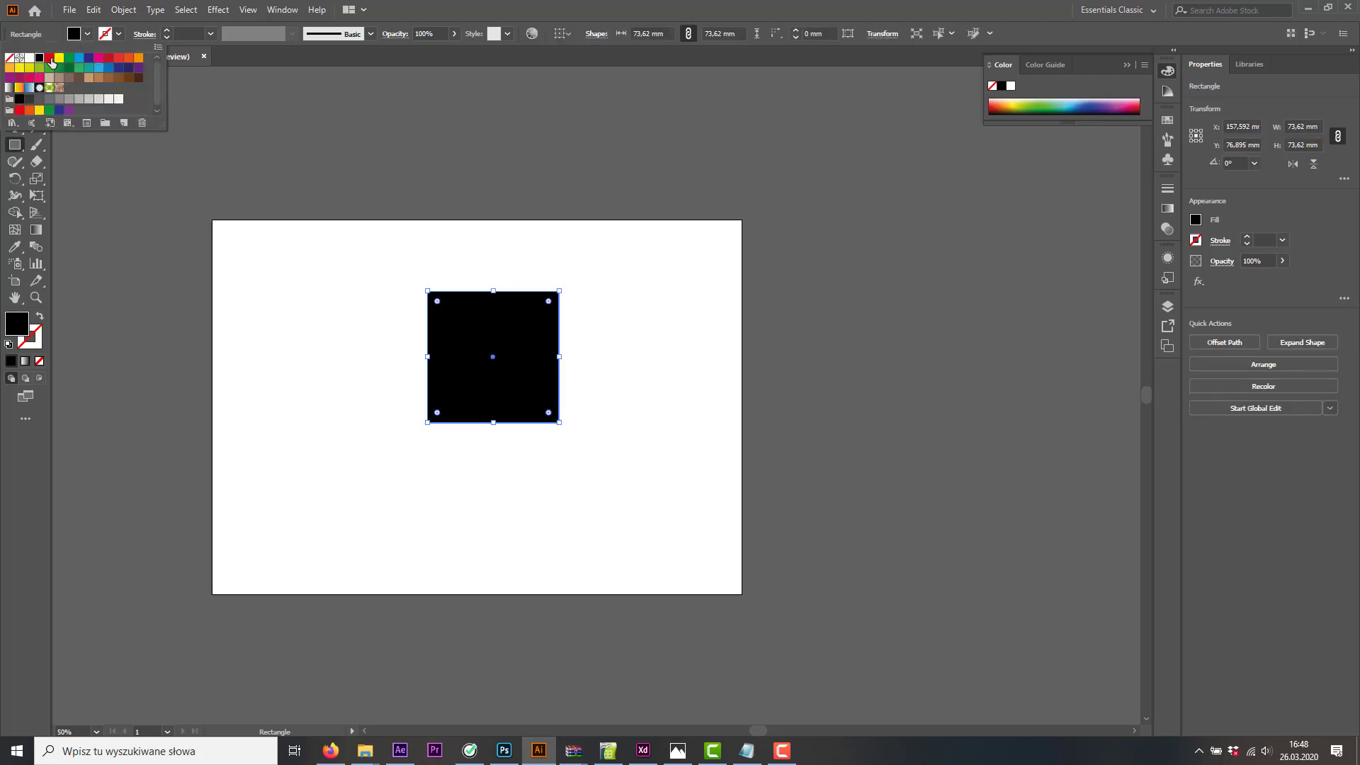
left_click(51, 60)
Draw a five-pointed star about 74 mm wide to the left of the red square and fill it yellow
left_click_drag(17, 147, 78, 213)
left_click_drag(313, 338, 369, 408)
left_click(88, 33)
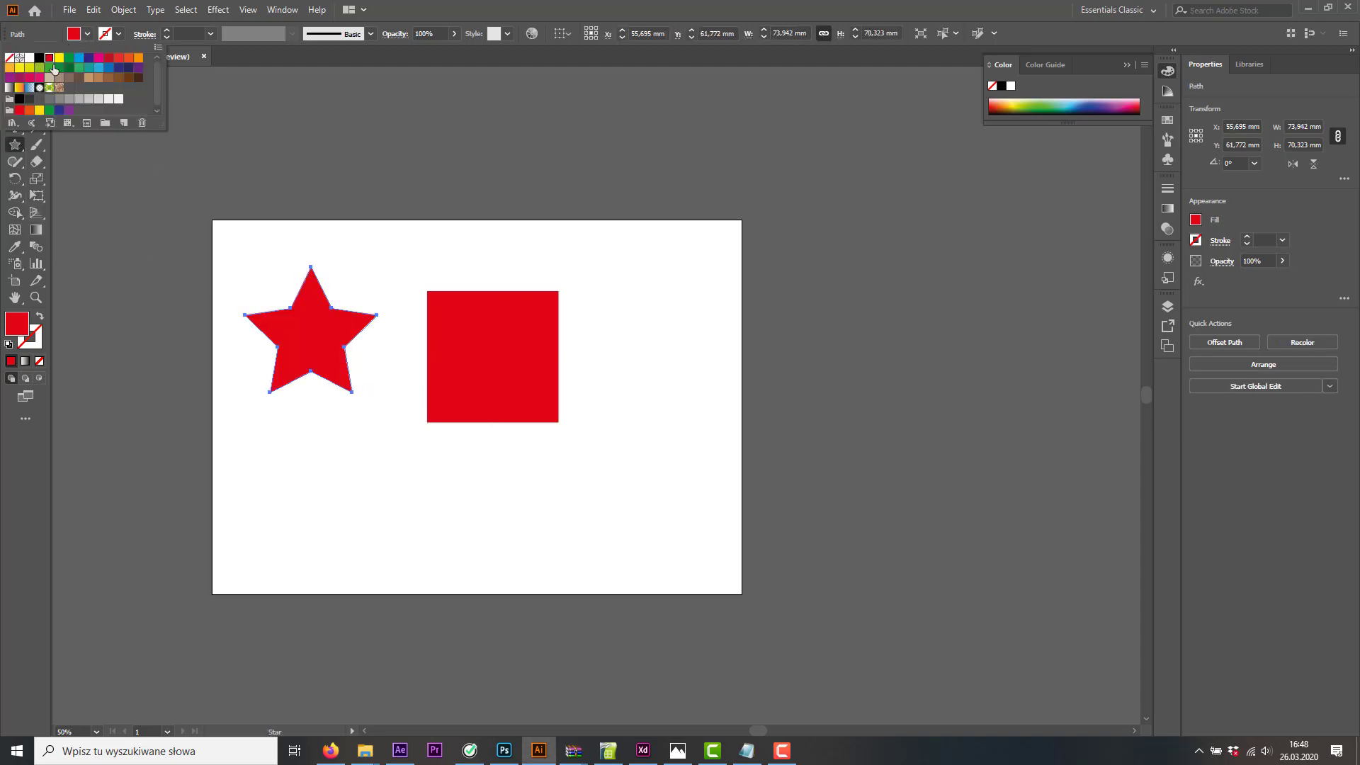
left_click(451, 30)
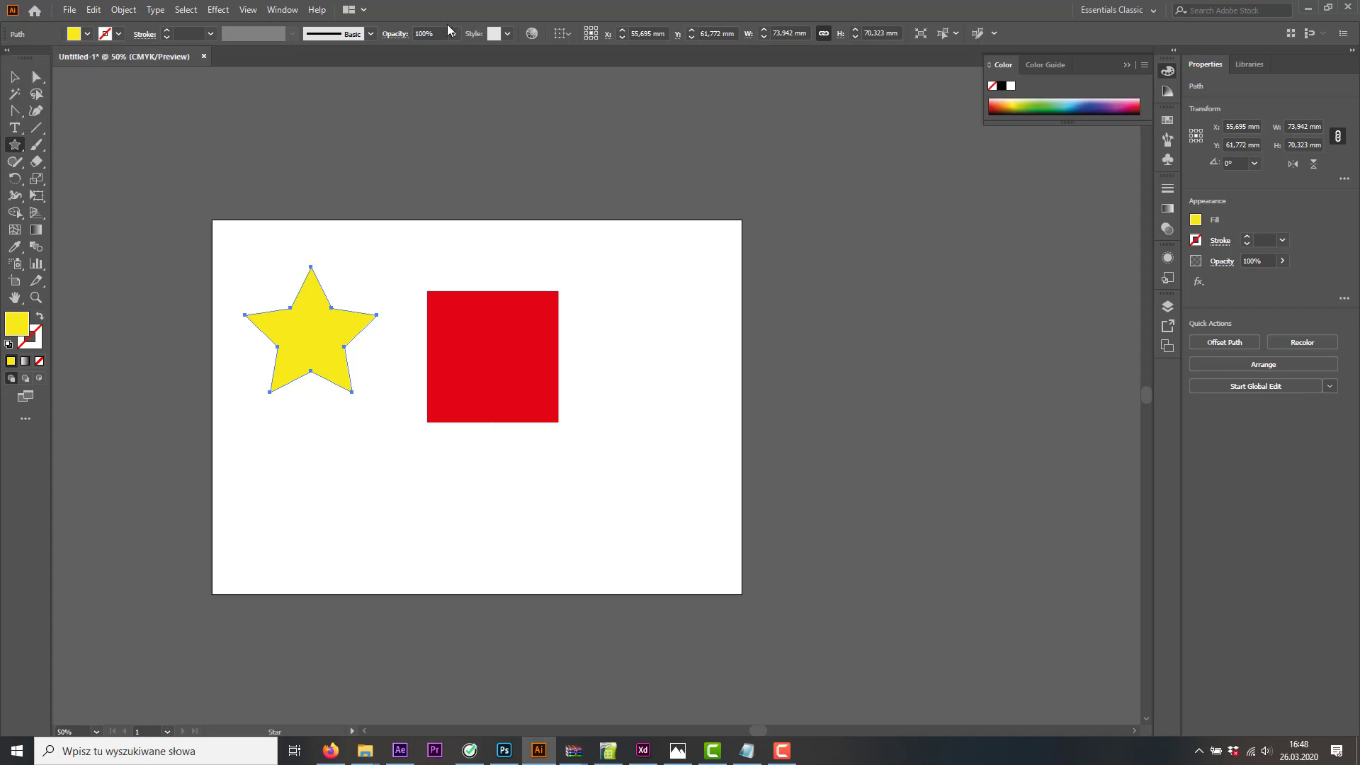
Place the yellow star and a copy of it over the red square's upper corners, and fill the left star blue
left_click(14, 76)
left_click_drag(306, 327, 416, 315)
left_click(85, 33)
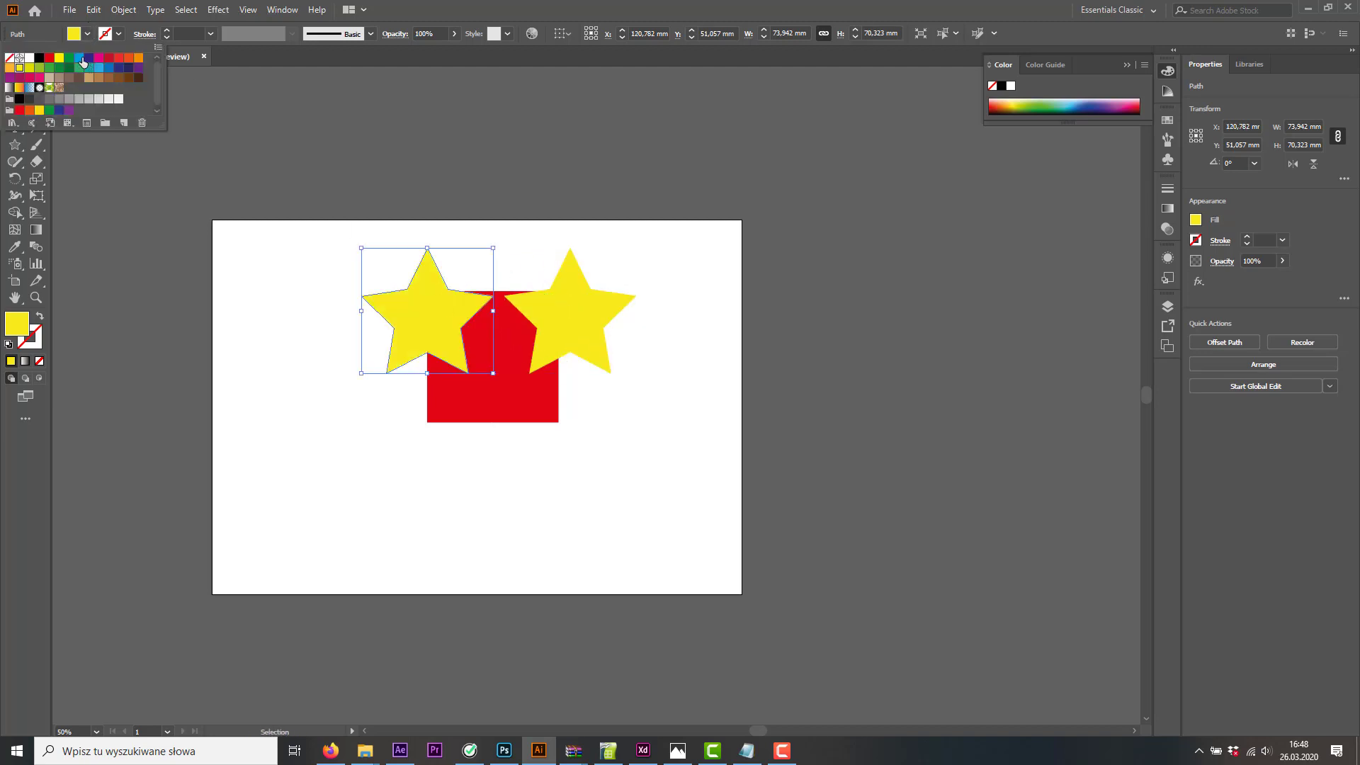
left_click(78, 57)
left_click(532, 19)
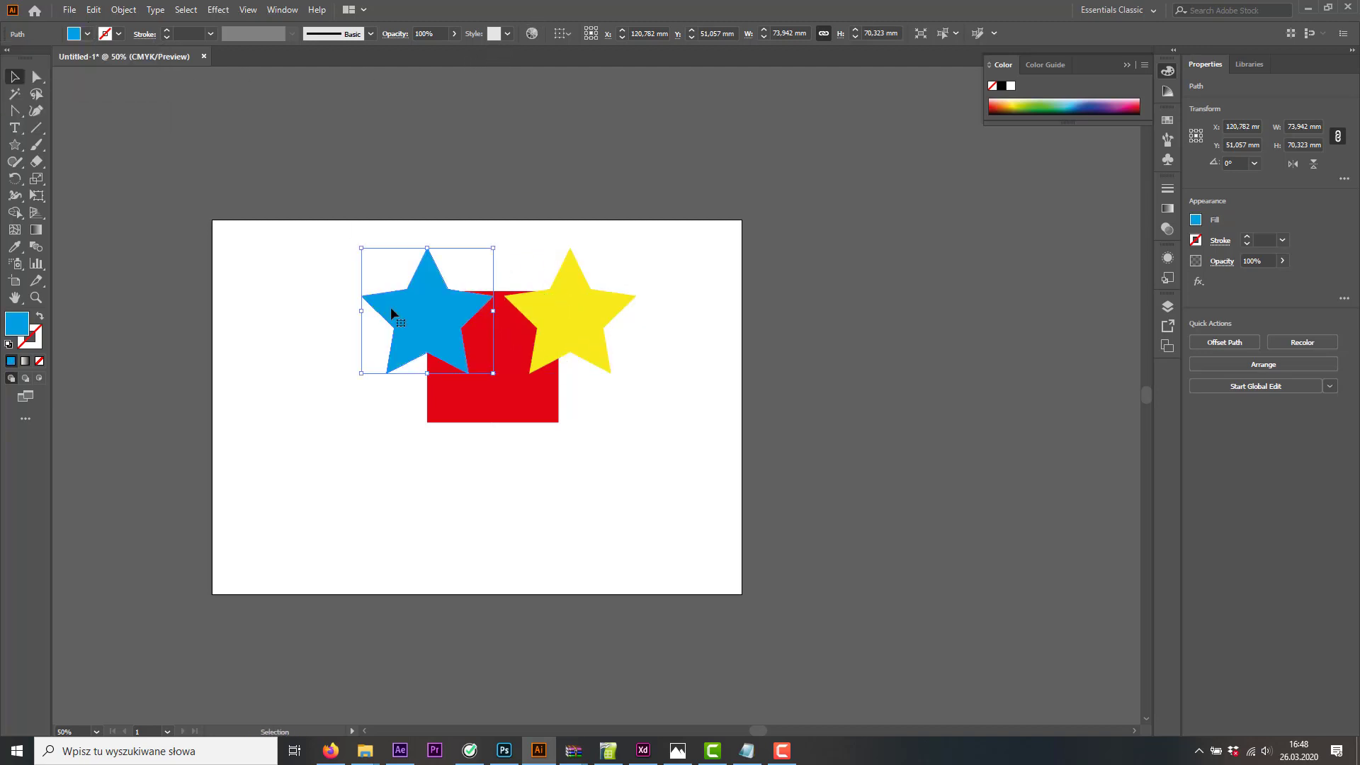
left_click(640, 277)
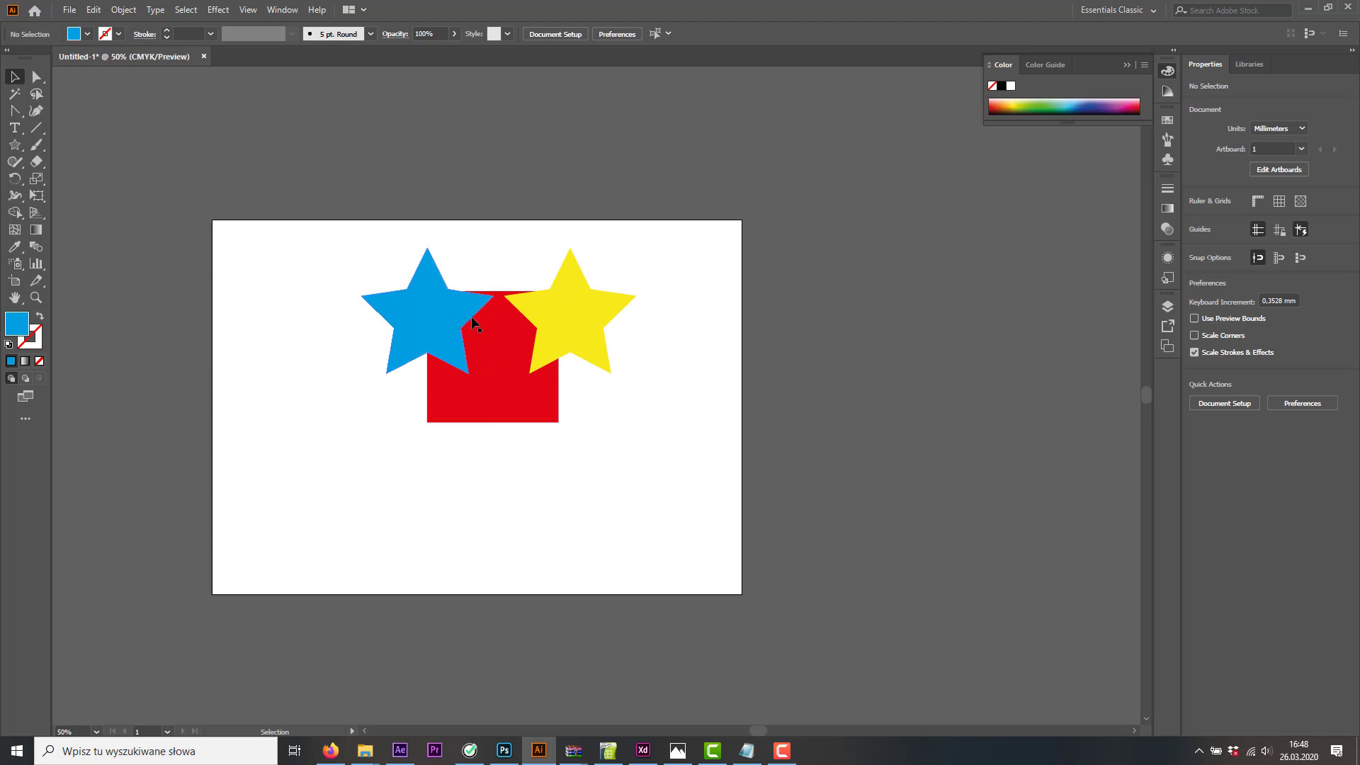
Select the yellow star and expand Layer 1 to list its objects
left_click(575, 323)
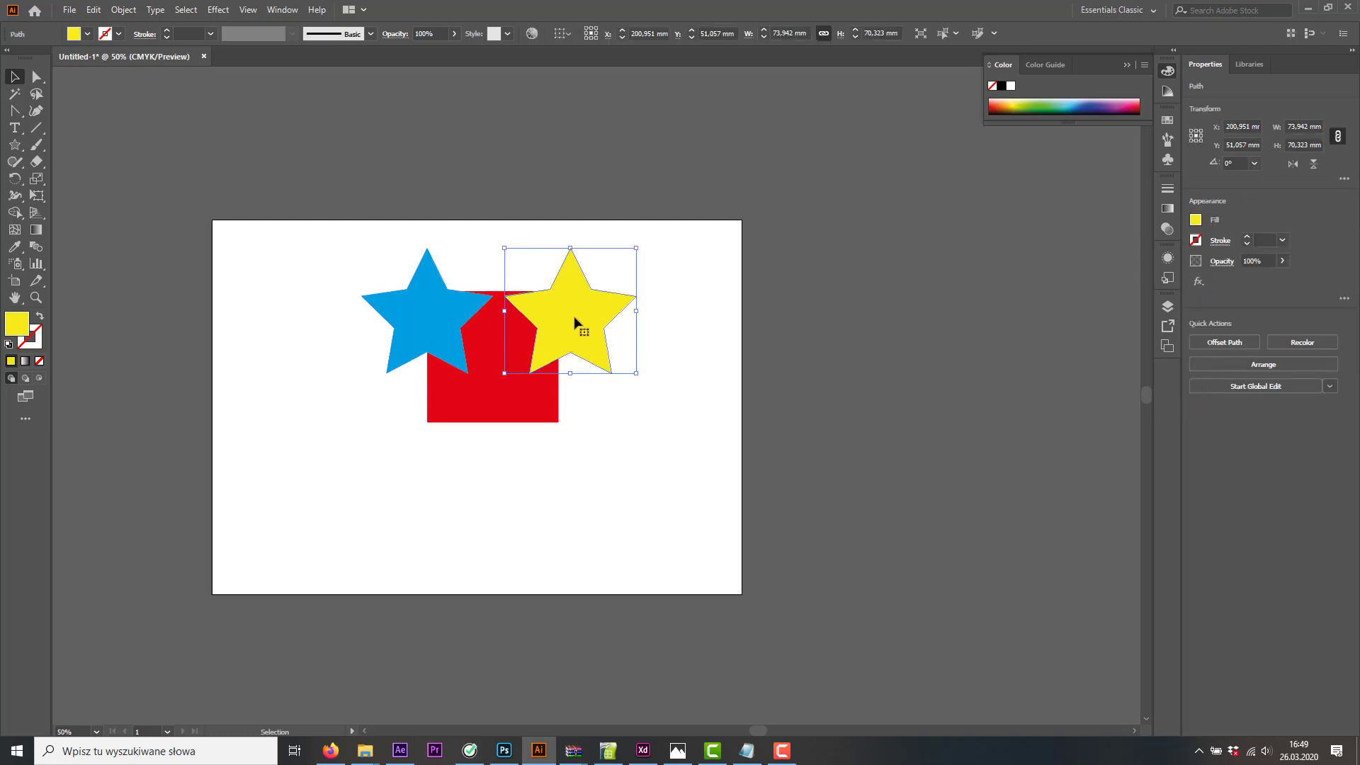
left_click(1168, 347)
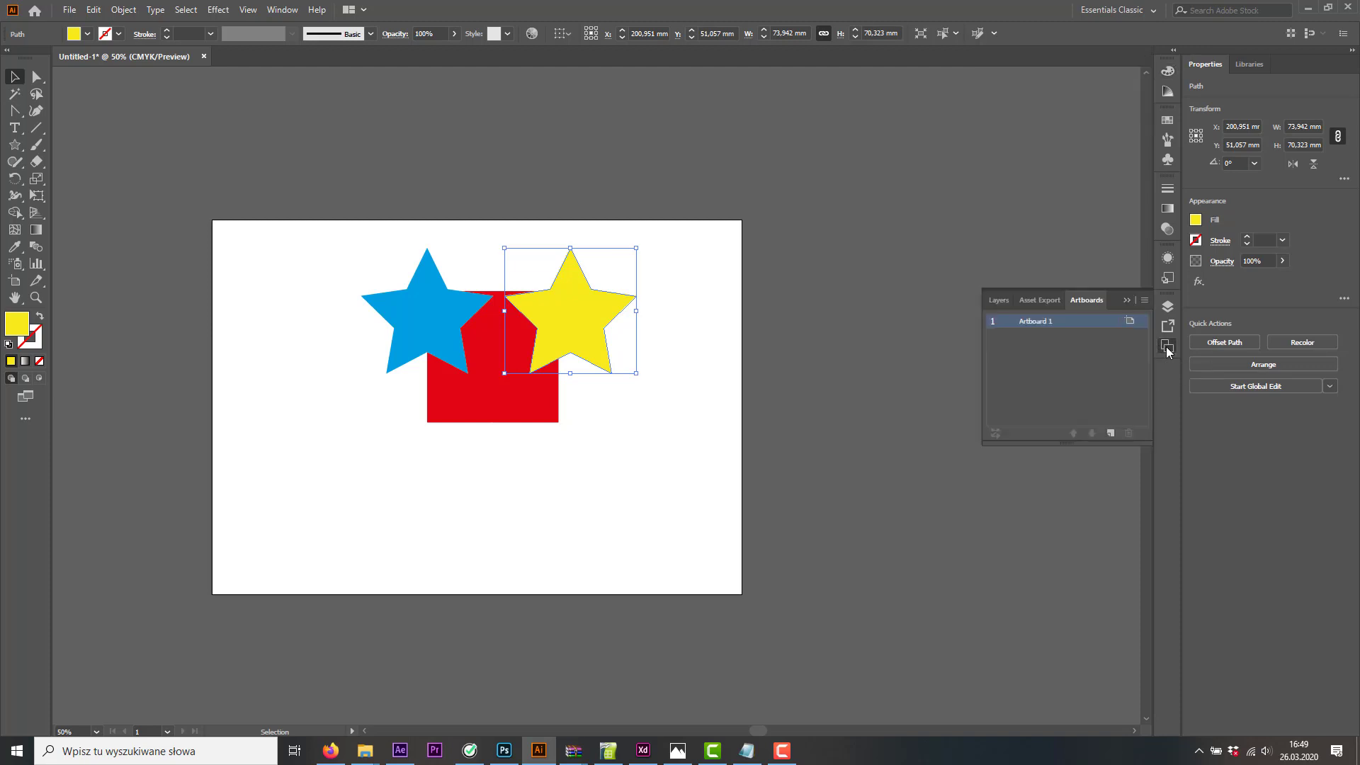
left_click(1168, 347)
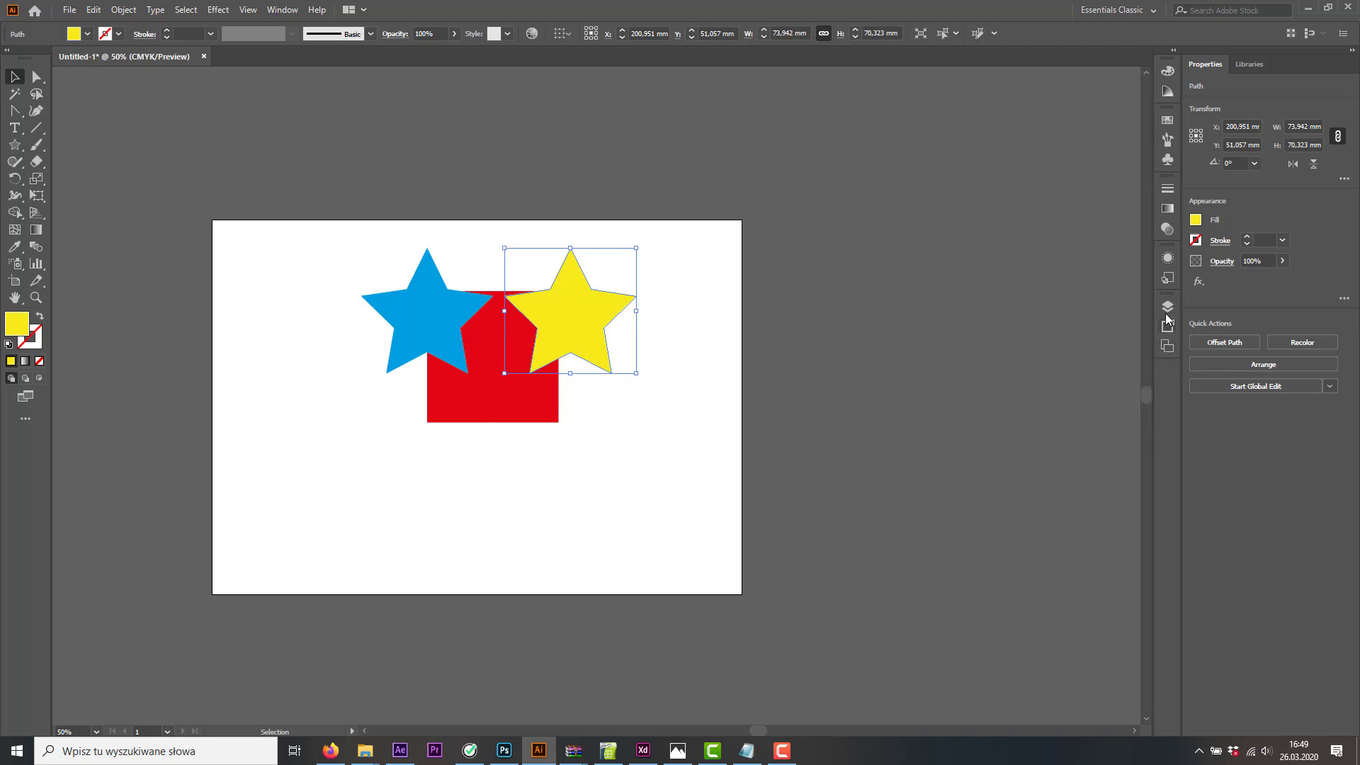
left_click(1167, 307)
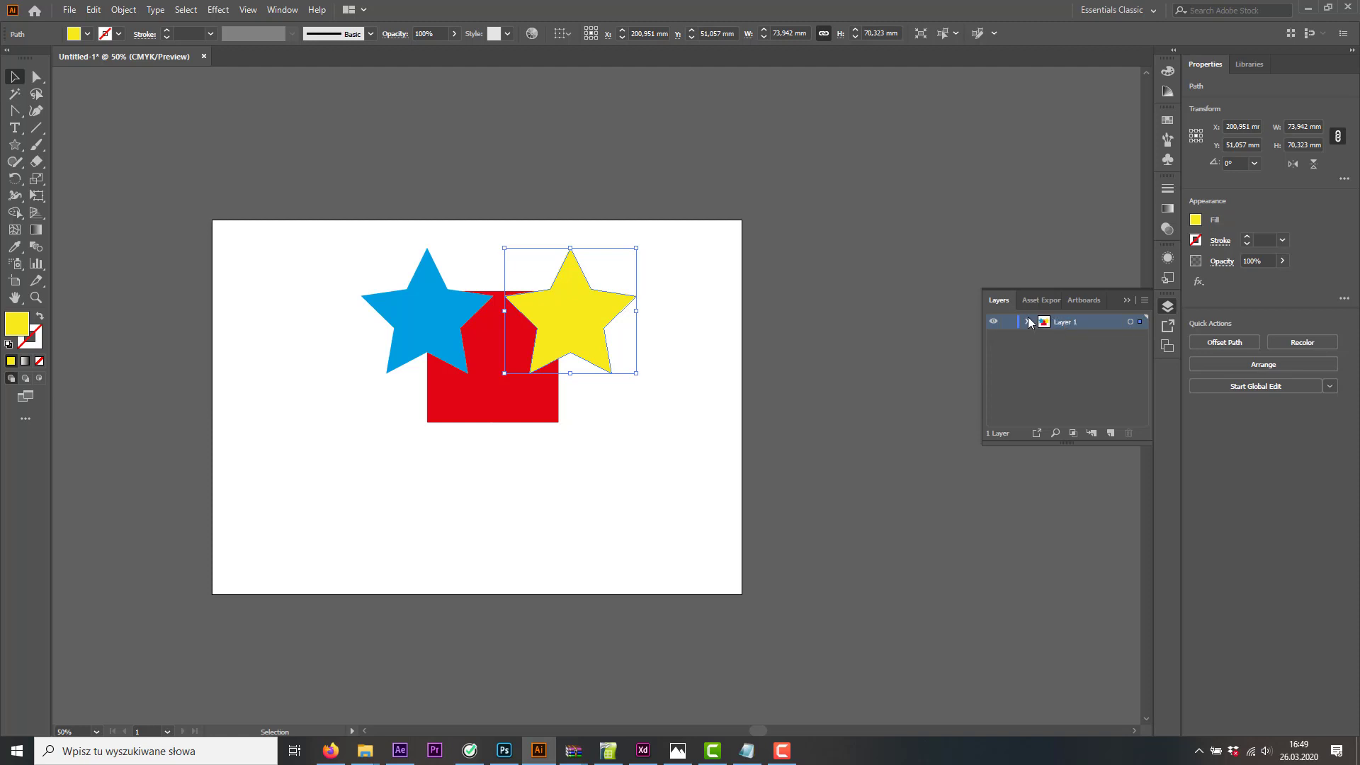
left_click(1031, 325)
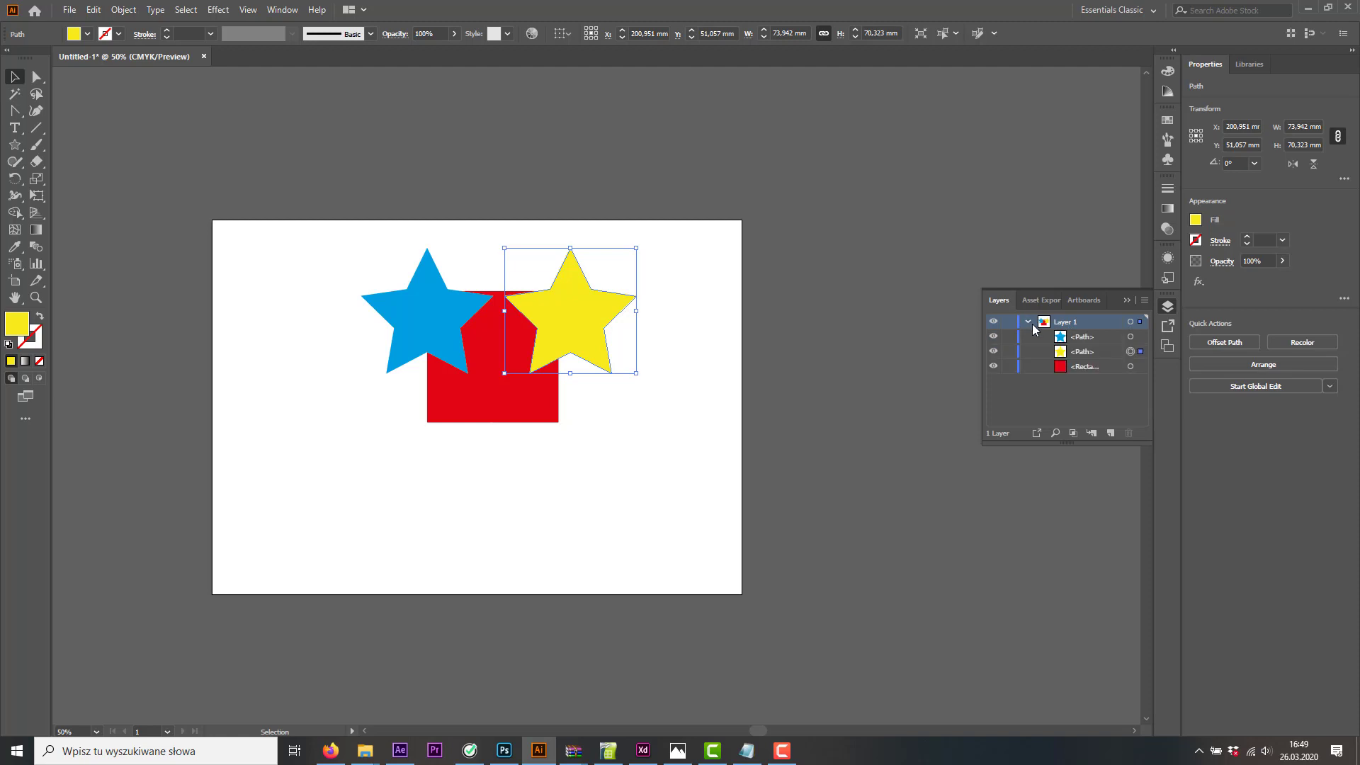
Add a new layer above Layer 1 and put the text "DTJDTJFTKF" on it, over the red square
left_click(1111, 433)
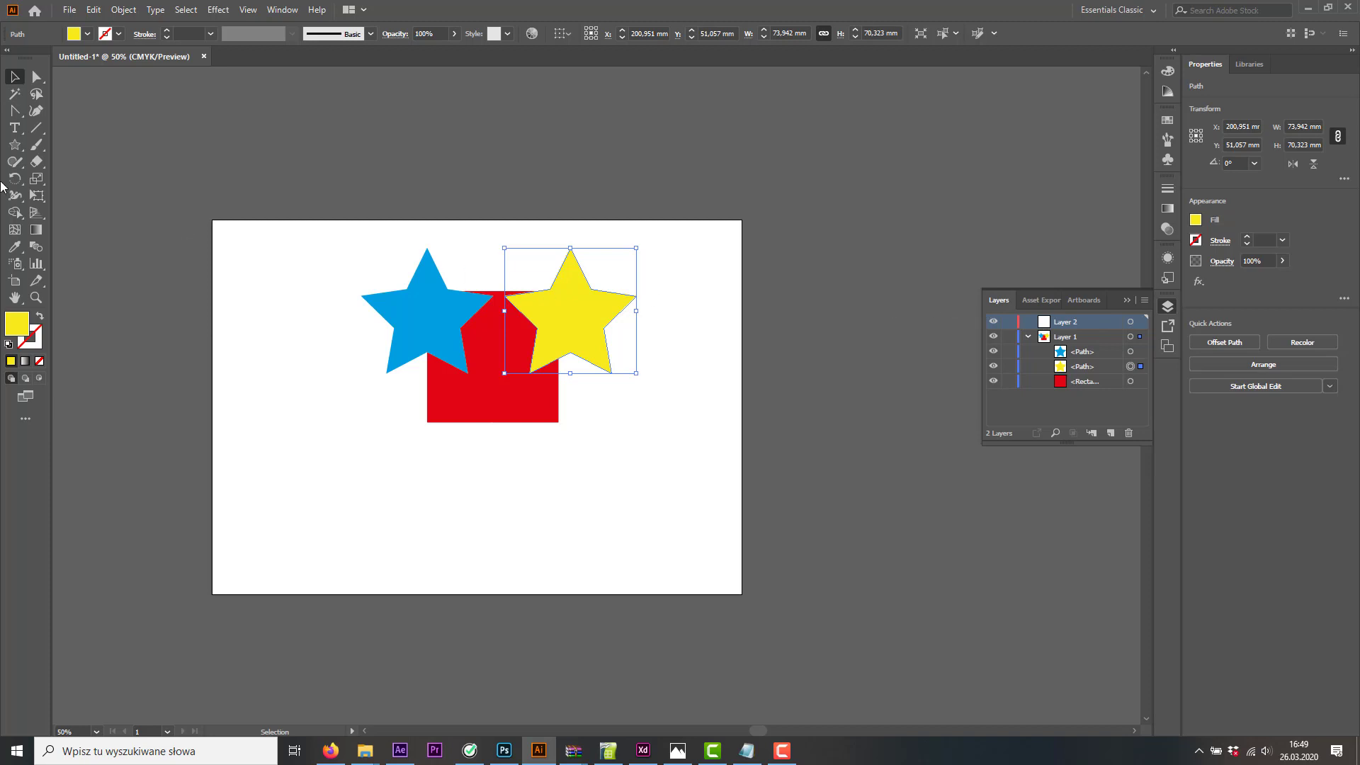
left_click(15, 128)
left_click_drag(352, 491, 353, 491)
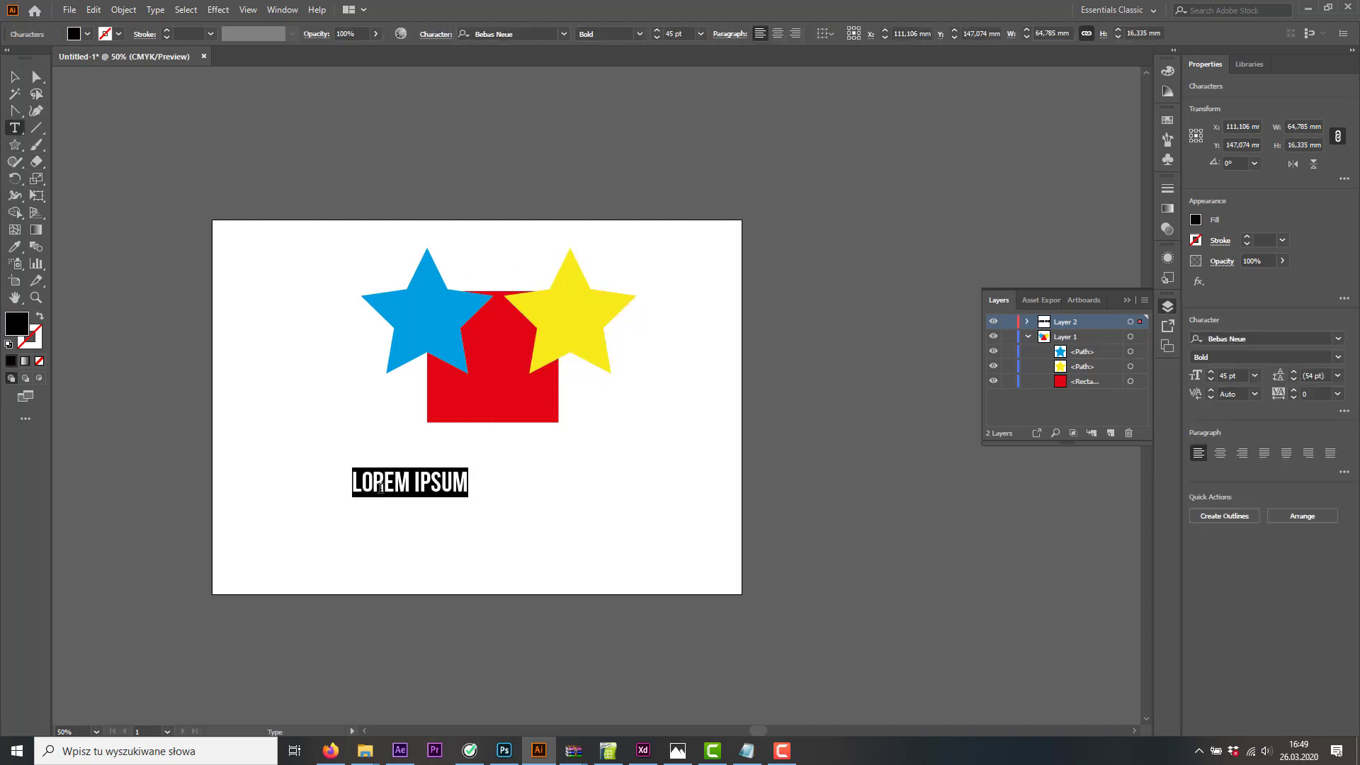
type("DTJDTJFTKF")
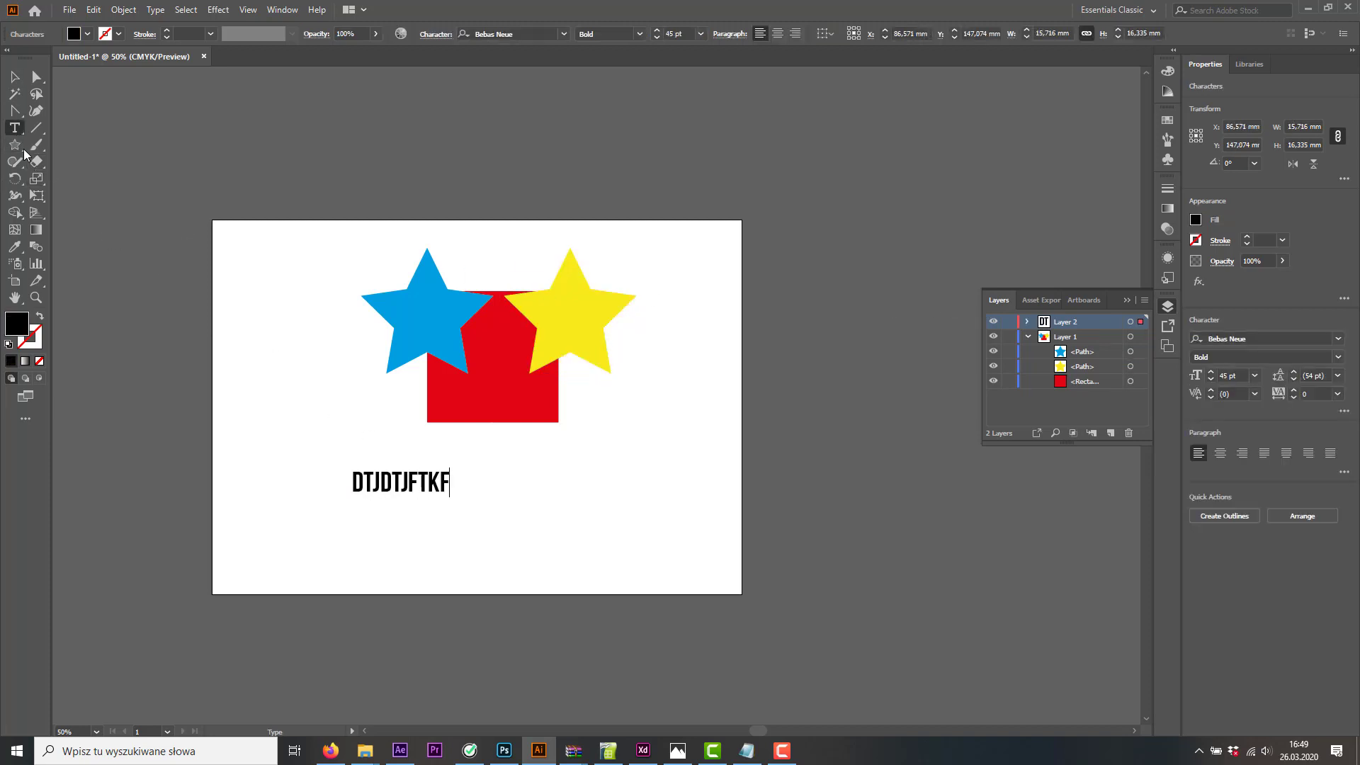
left_click(14, 77)
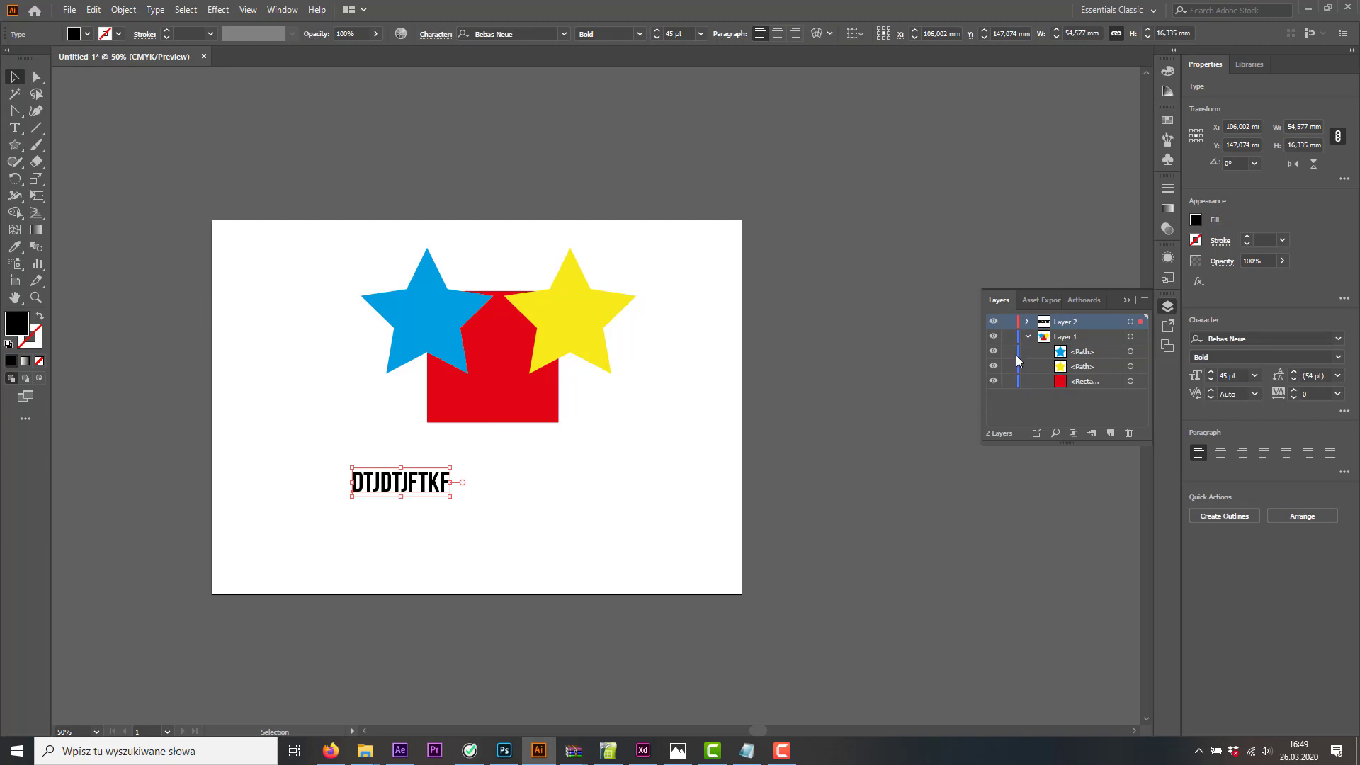
left_click_drag(422, 491, 505, 348)
left_click(574, 431)
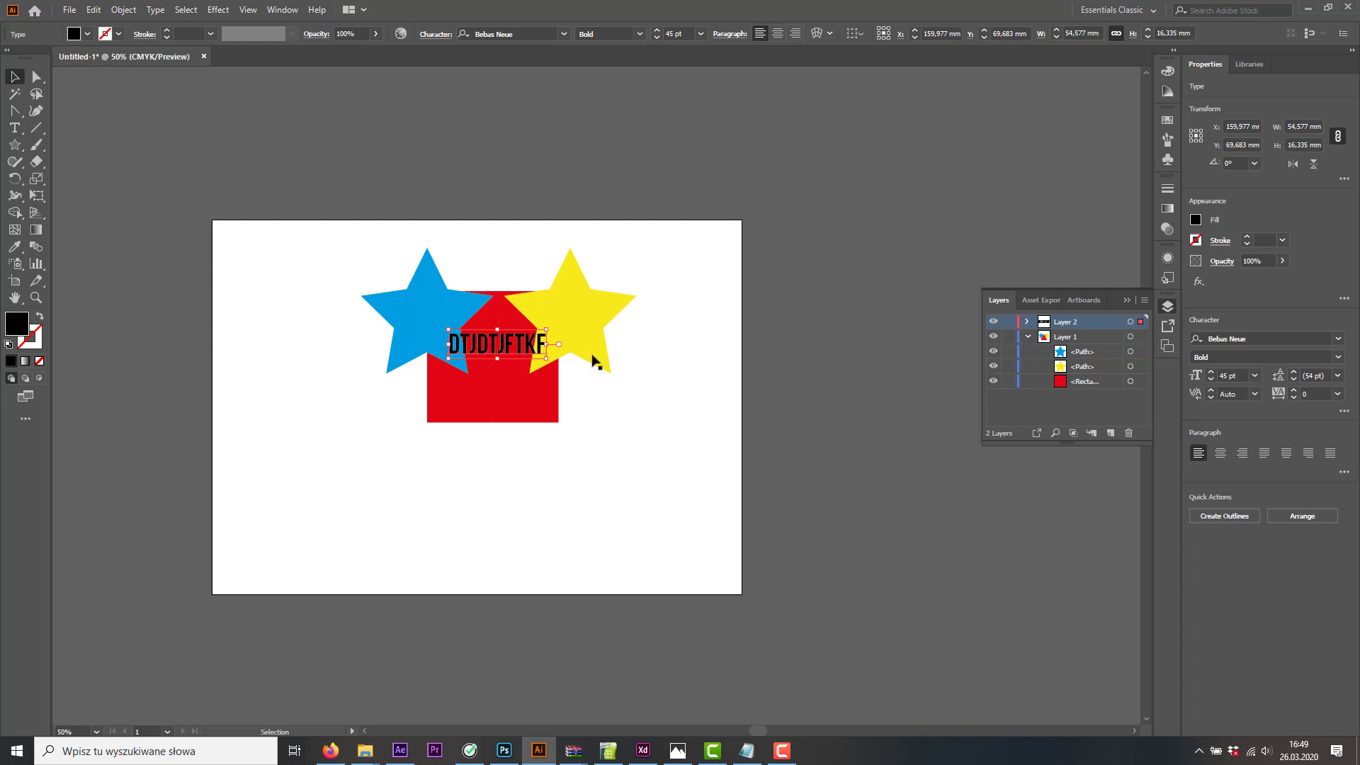
Bring the red square to the front of the stars within Layer 1
left_click(495, 414)
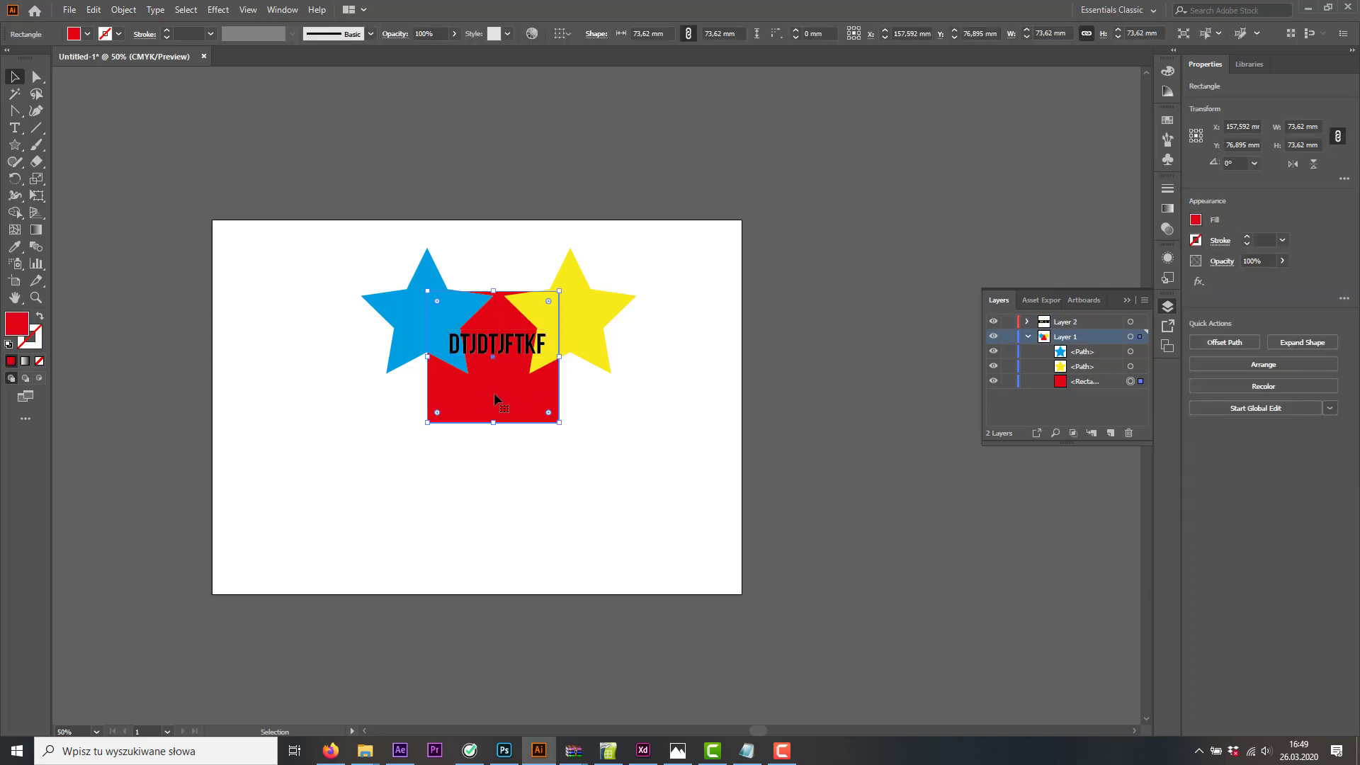
right_click(495, 392)
mouse_move(546, 630)
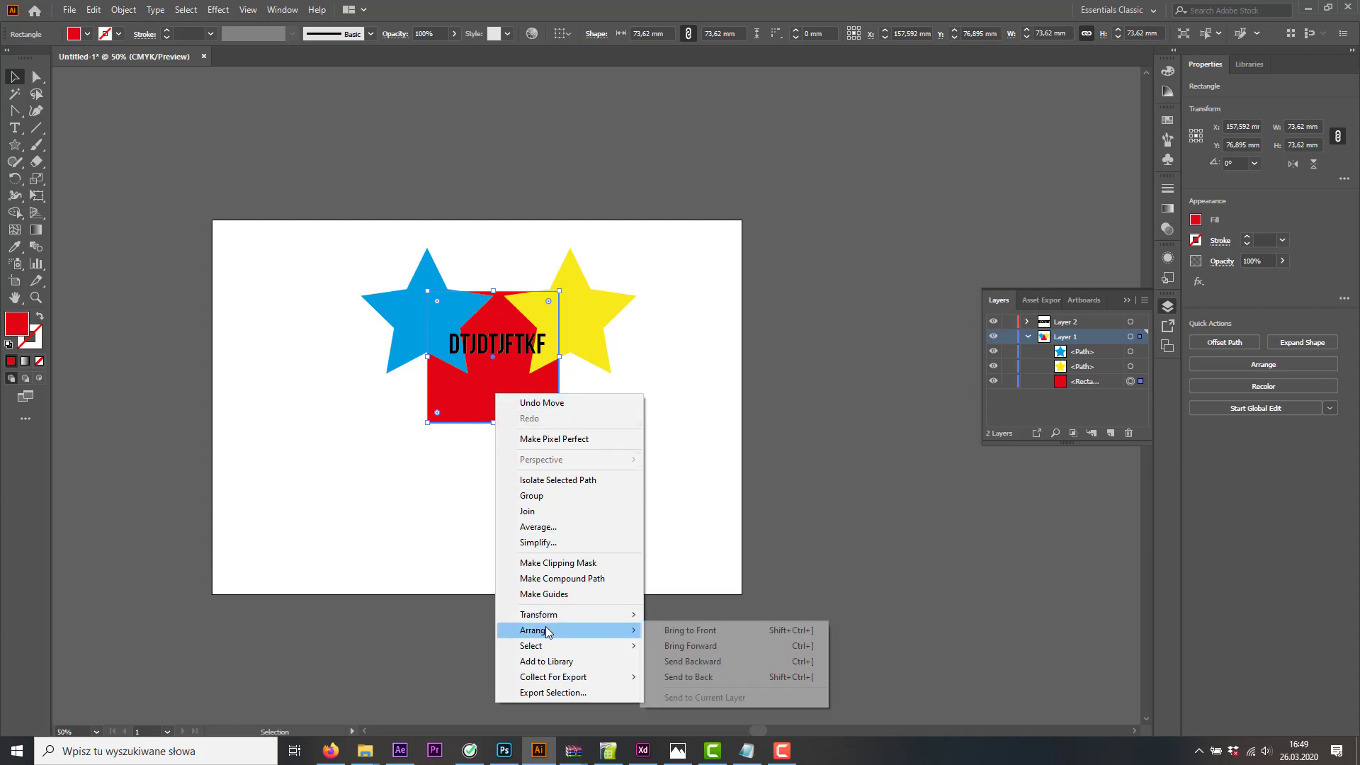
left_click(678, 630)
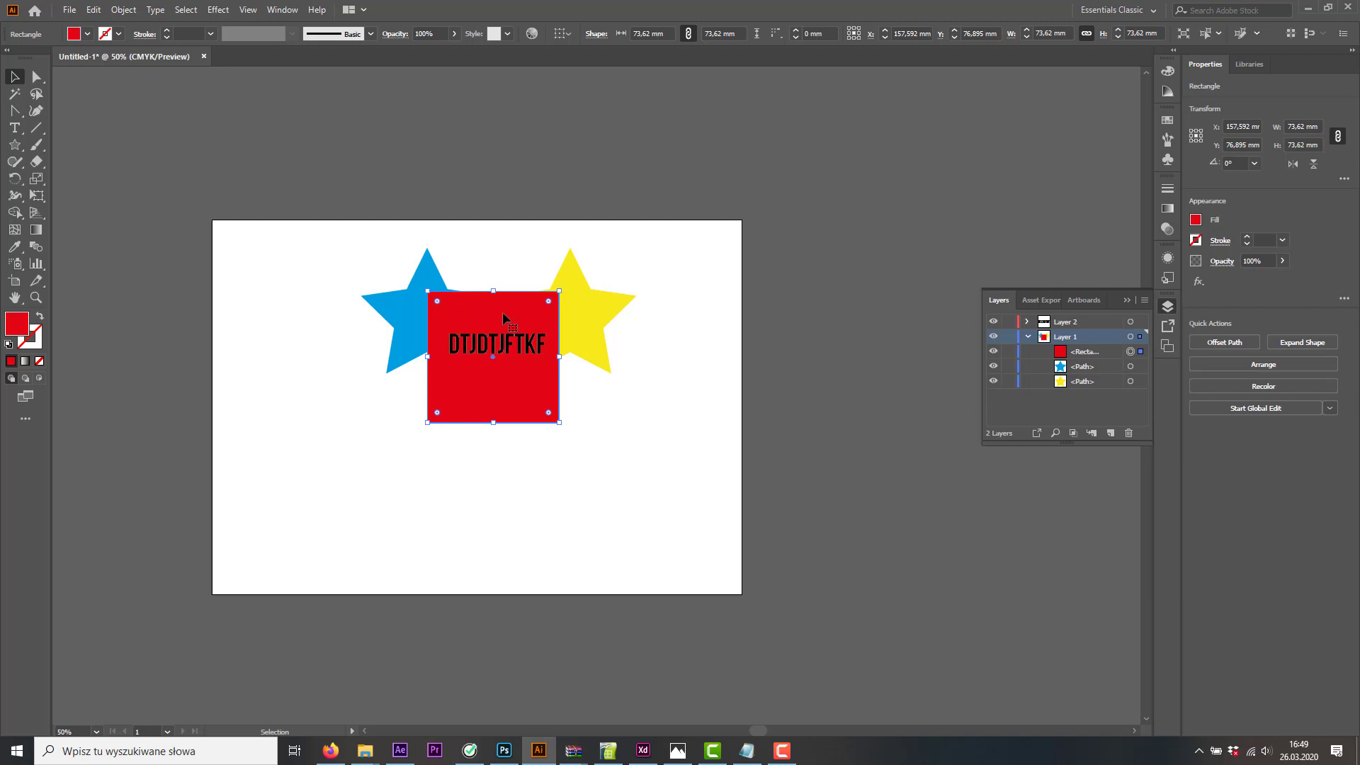
Select the stars, the red square and the text in turn to examine which layer each belongs to
left_click(599, 320)
left_click(415, 300)
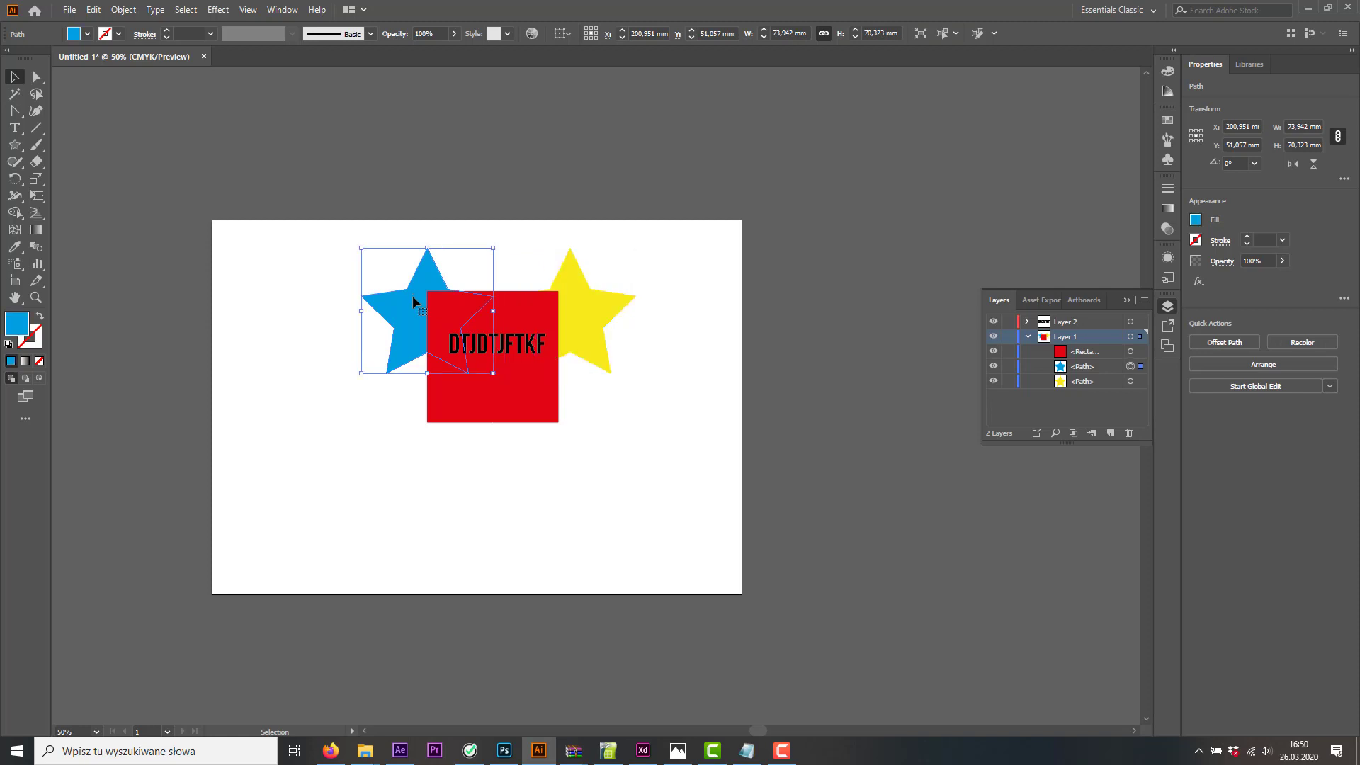
left_click(498, 410)
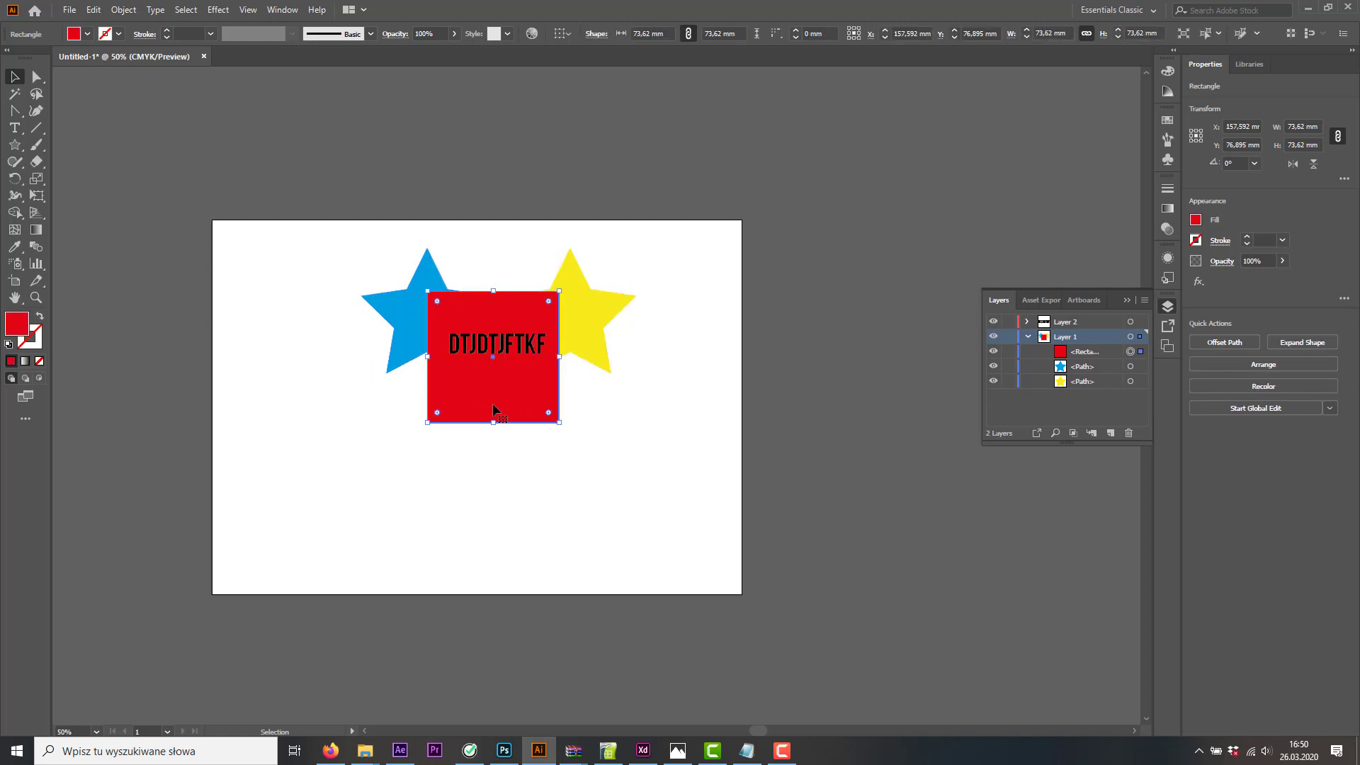
left_click(489, 356)
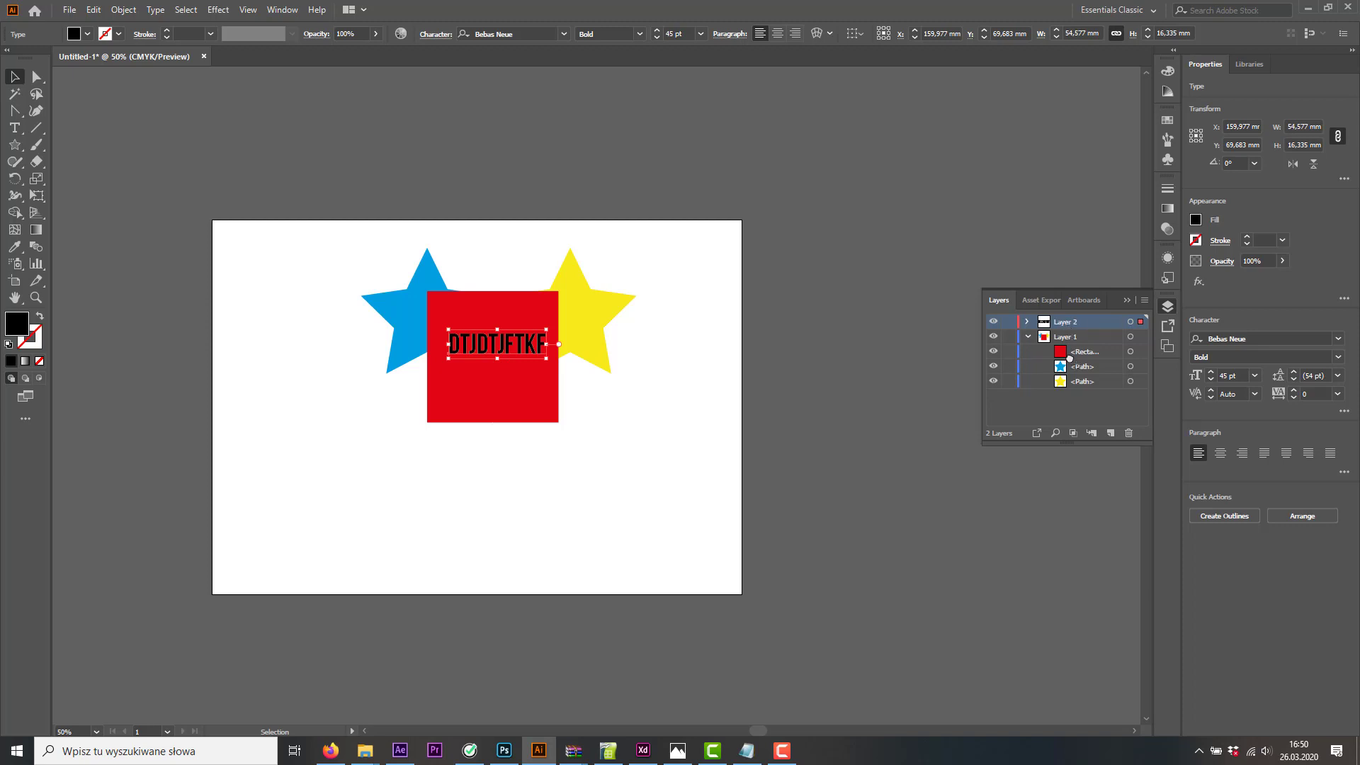
Nest Layer 2 inside Layer 1 above the red square, collapse Layer 1 and deselect the text
left_click_drag(1070, 359, 1058, 332)
left_click_drag(1072, 326, 1080, 349)
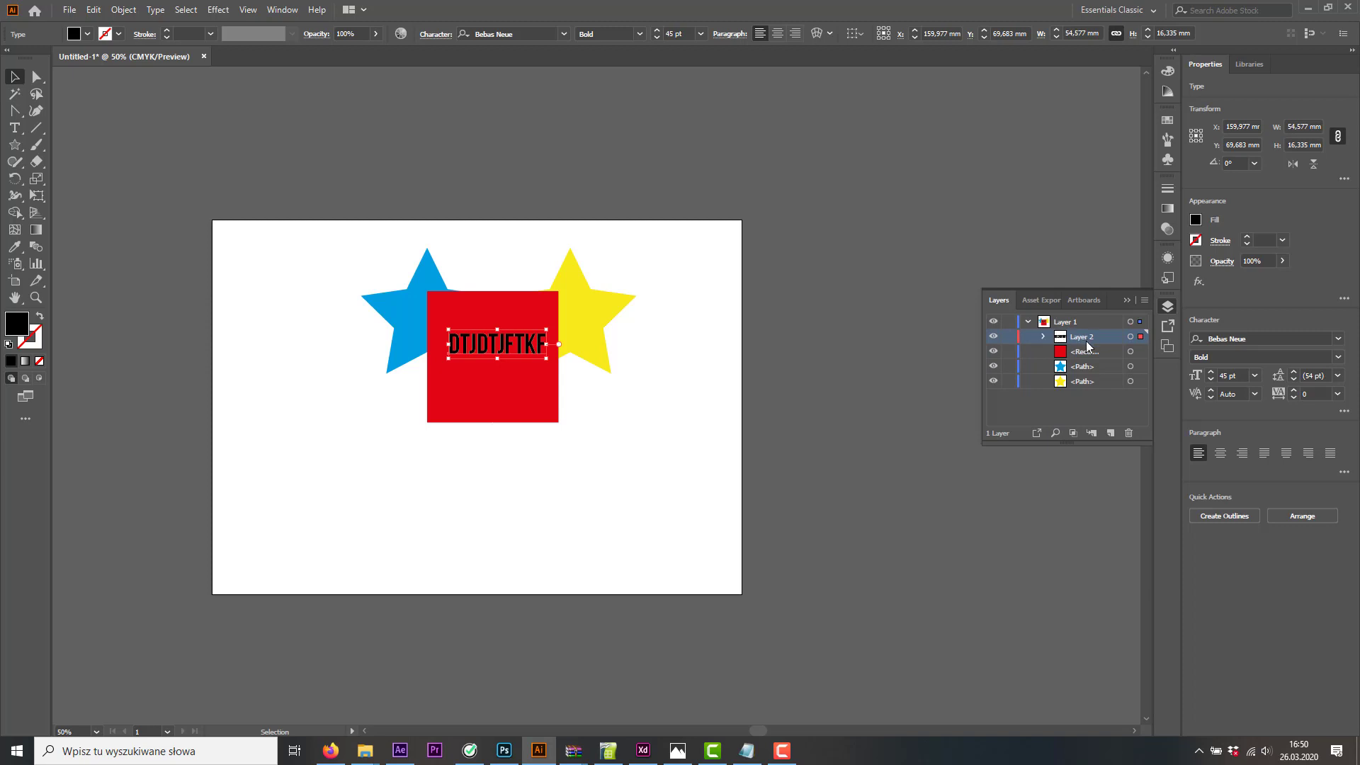
left_click(1084, 322)
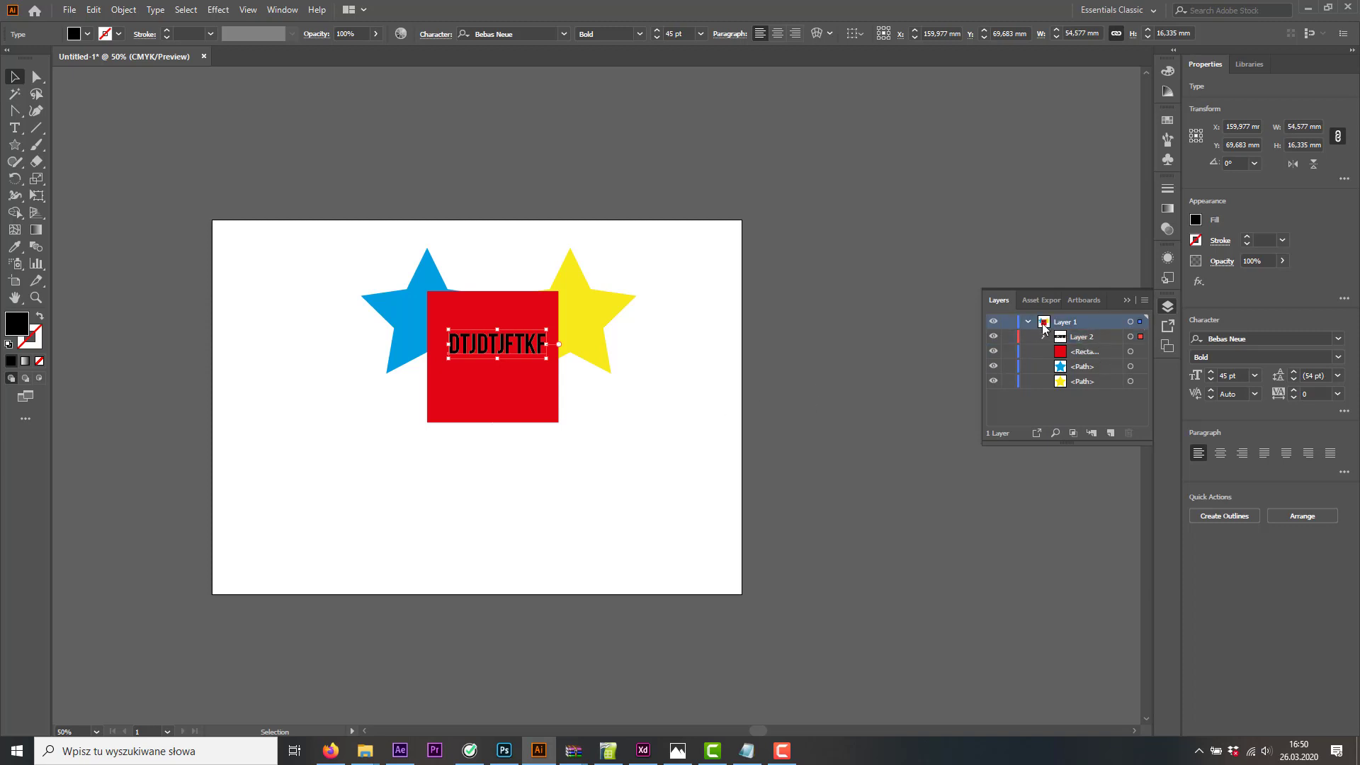
left_click(1029, 322)
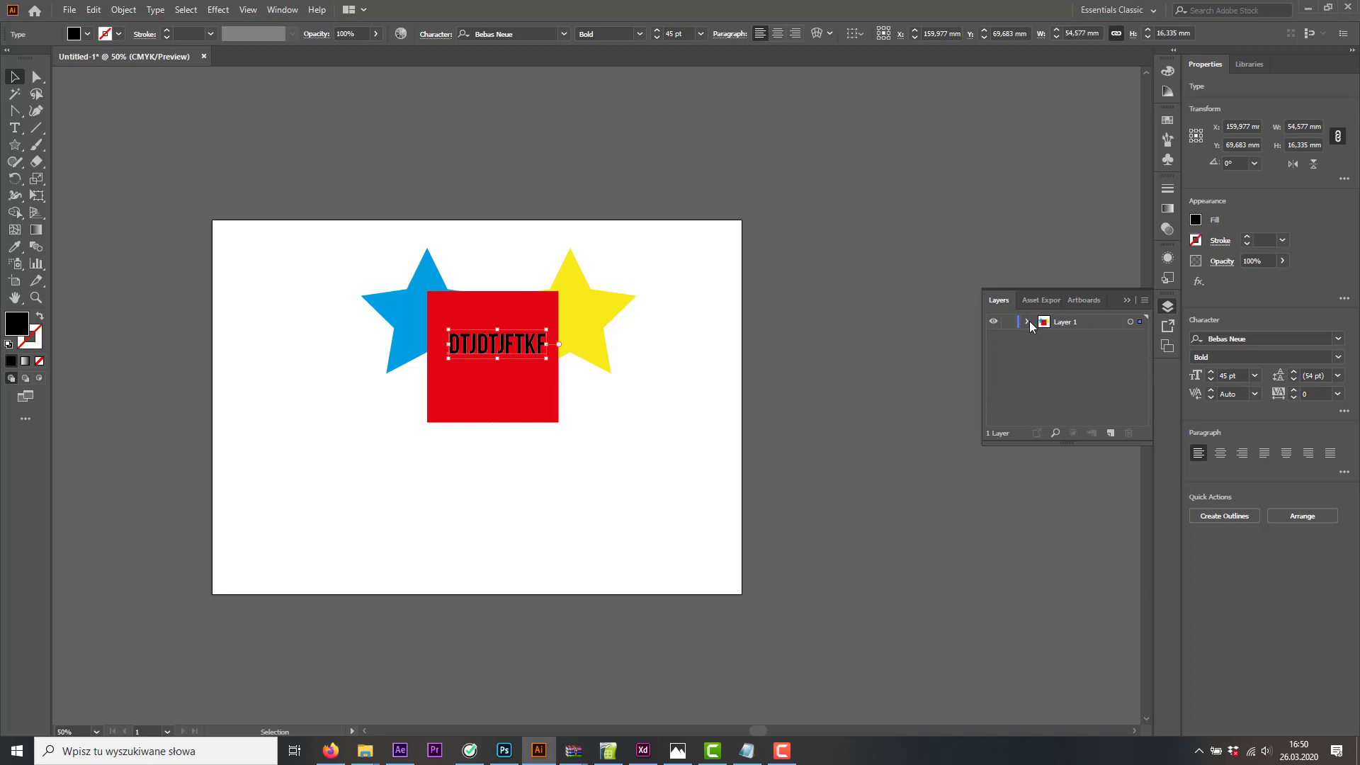
left_click(561, 379)
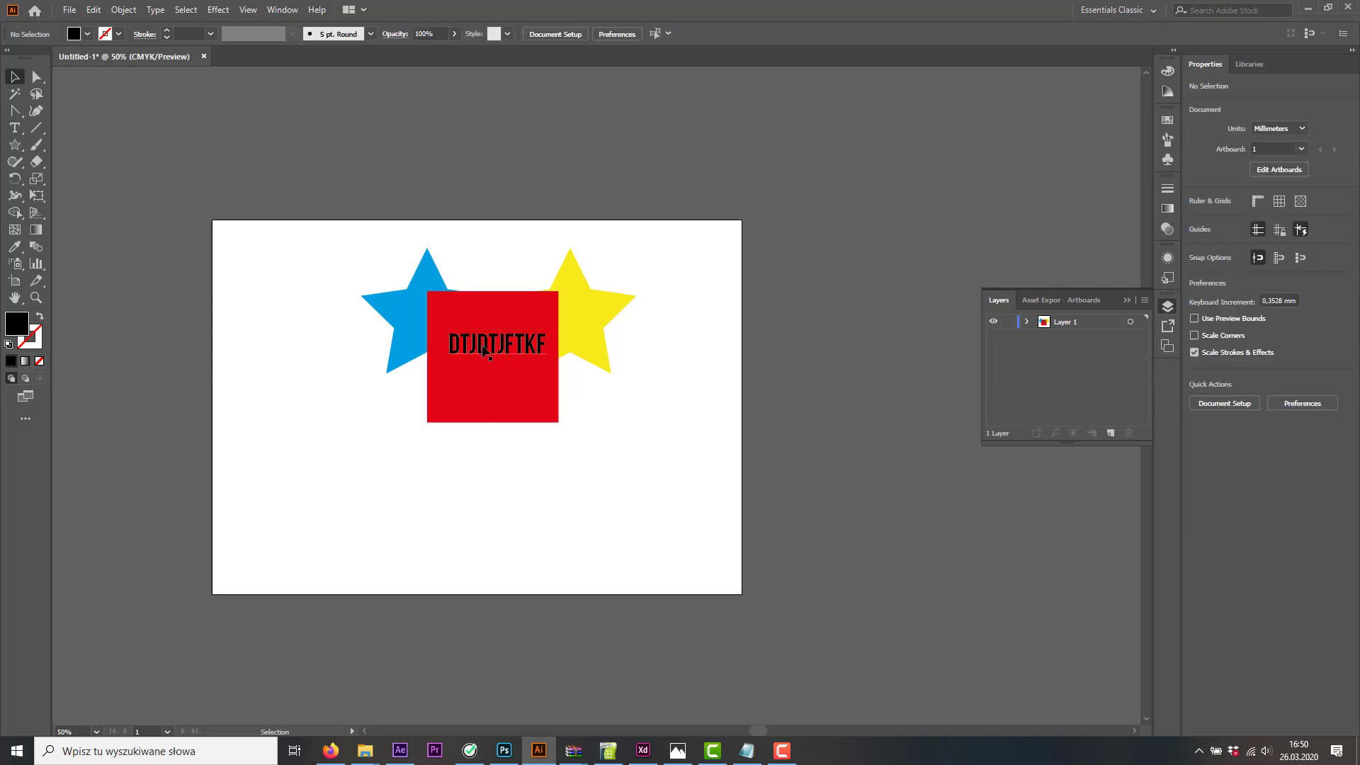
Use Arrange to send the red square to the back, and bring it to the front of the stars and text
left_click(499, 395)
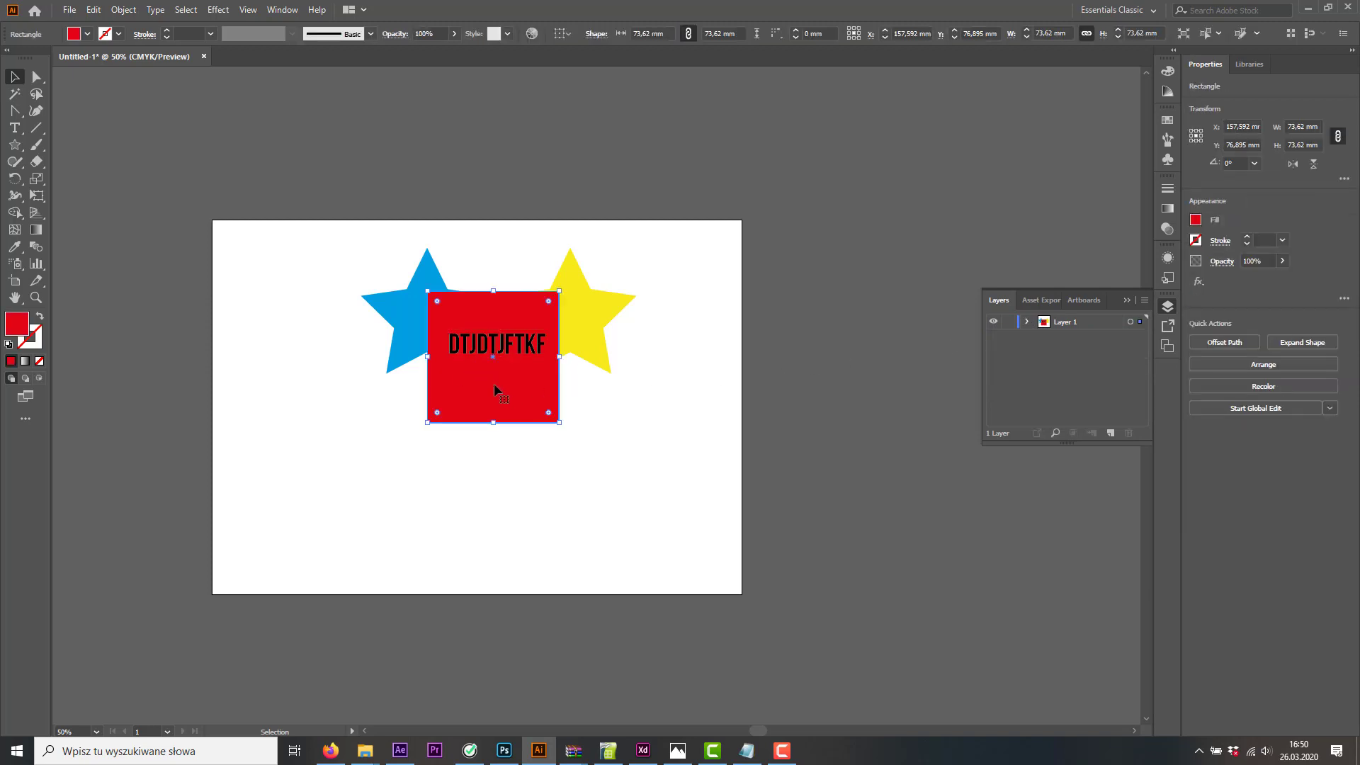
right_click(496, 386)
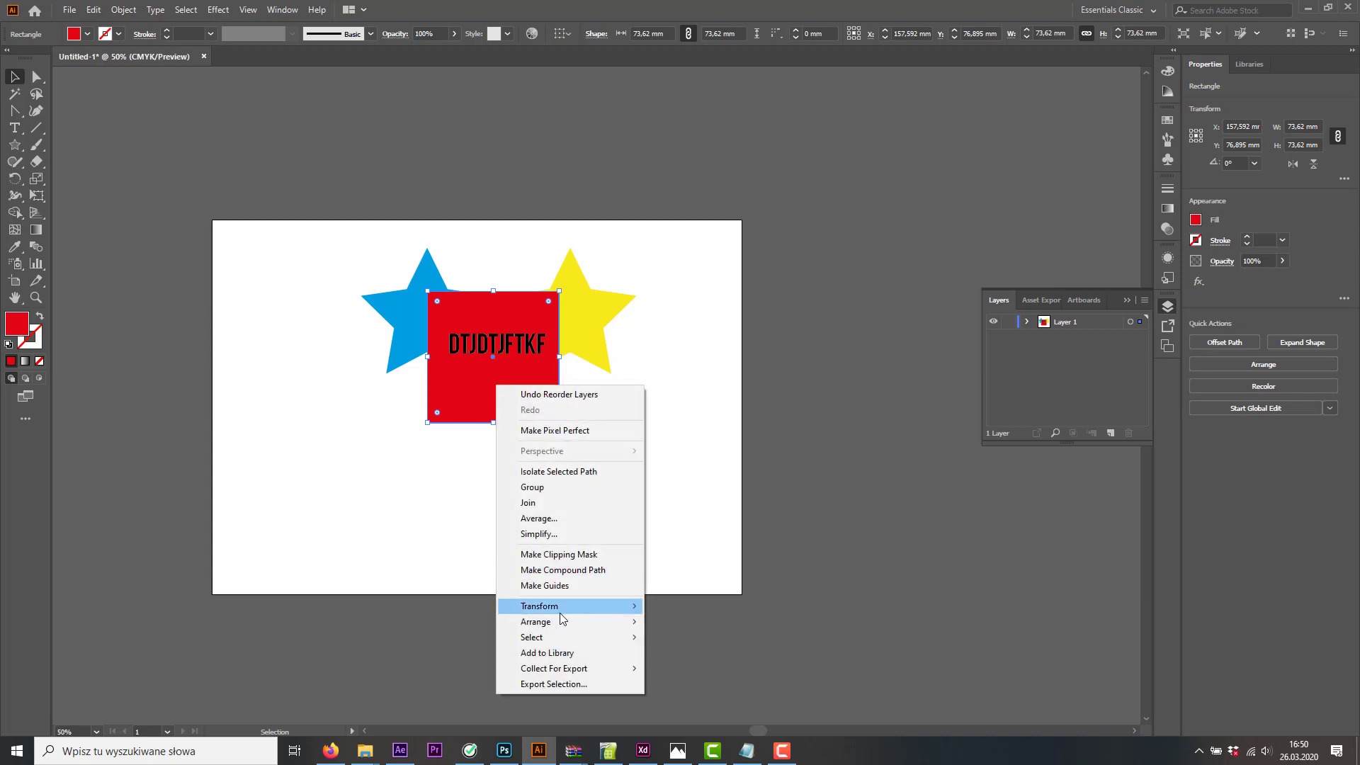
mouse_move(569, 624)
left_click(705, 669)
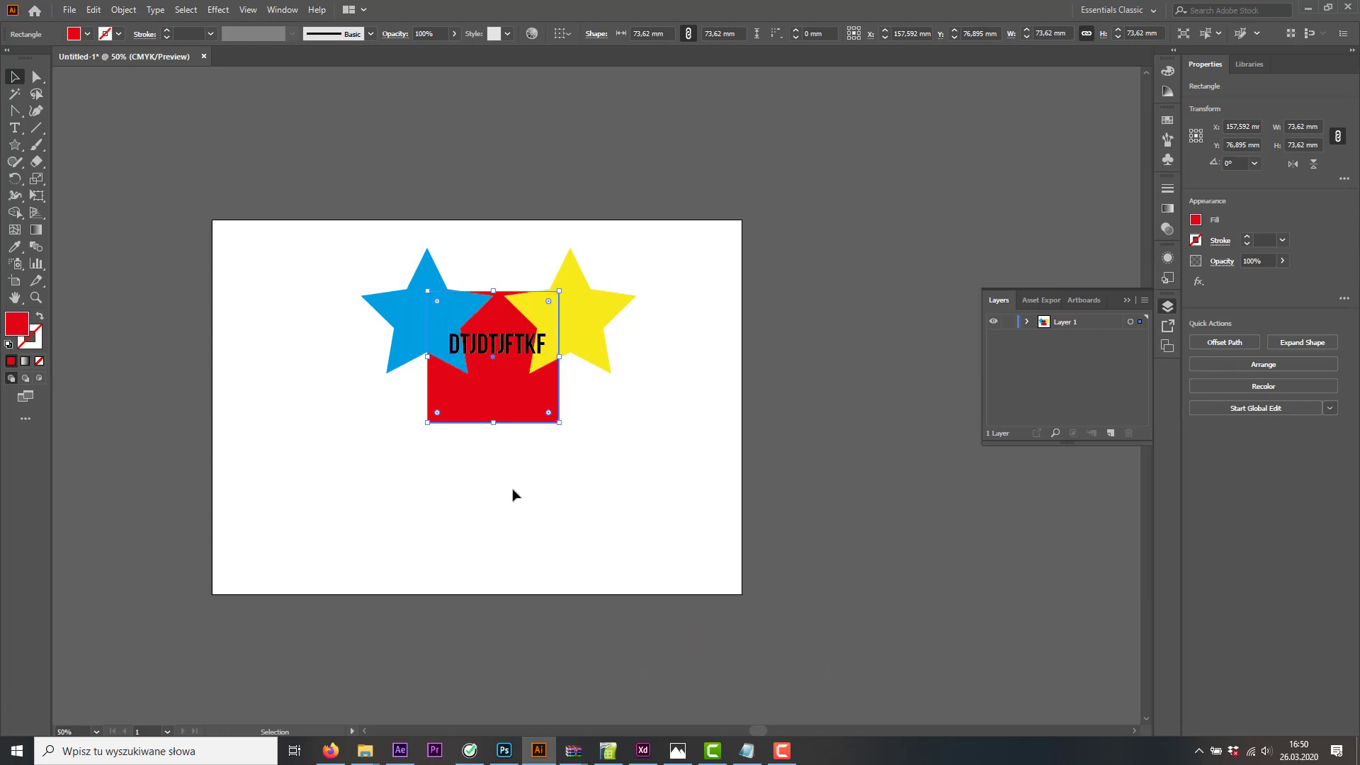
right_click(488, 407)
mouse_move(542, 641)
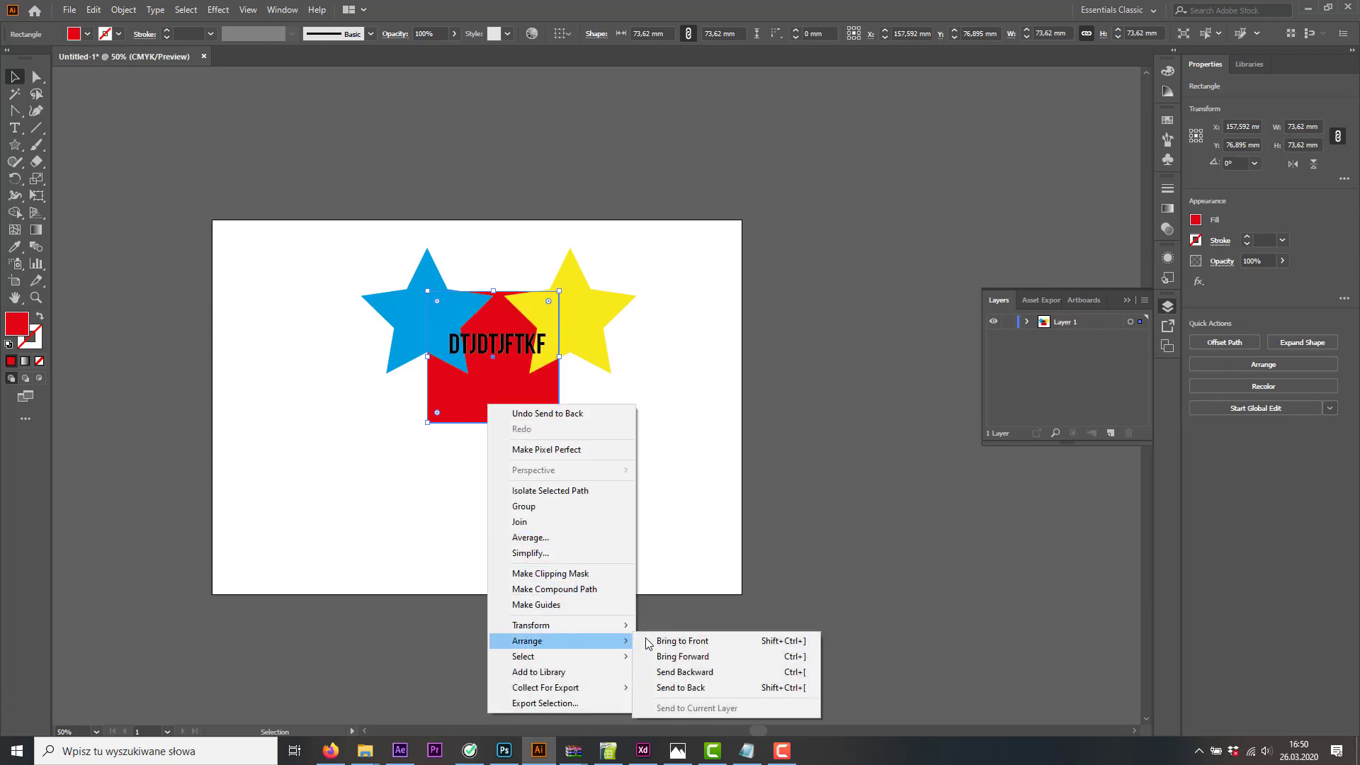
left_click(678, 642)
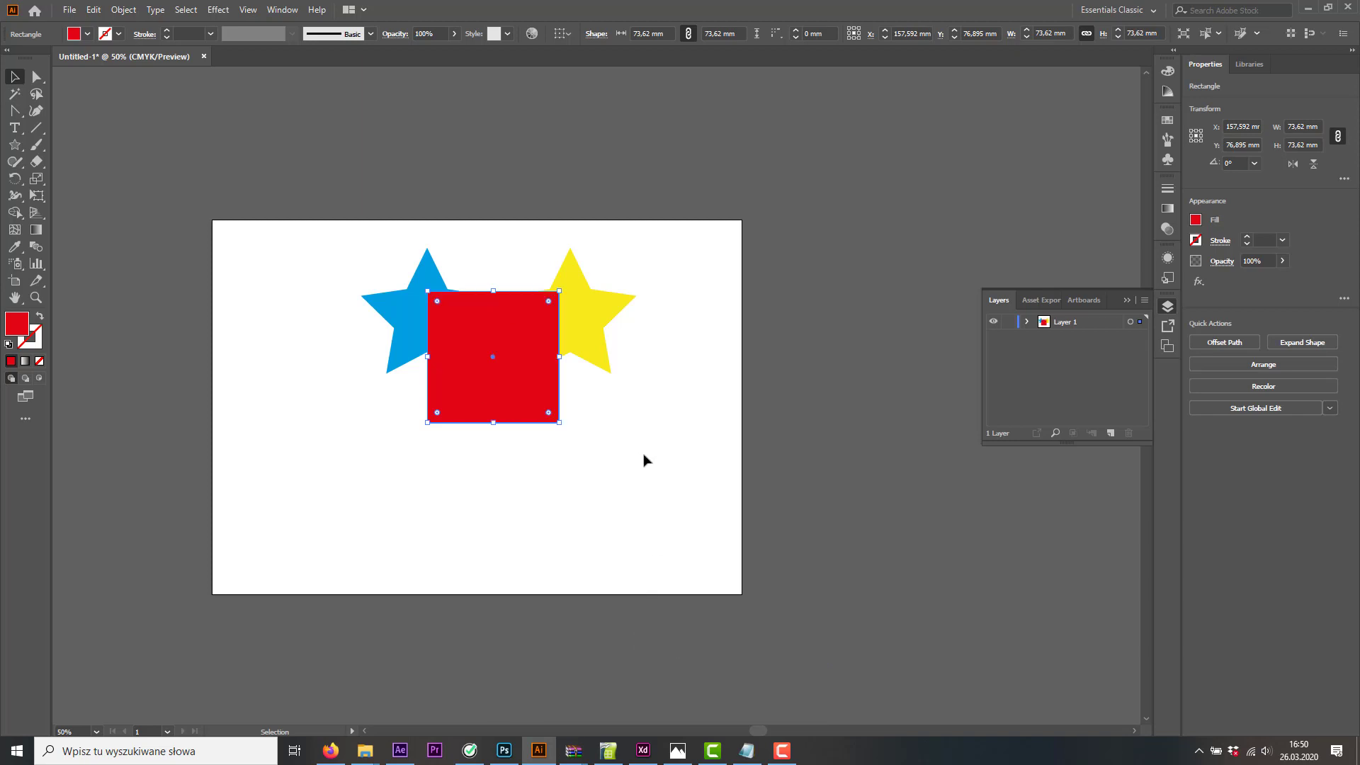
Shift the red square backward and forward one level at a time through the text and stars, finishing behind both stars
key("ctrl+[")
key("ctrl+[")
key("ctrl+[")
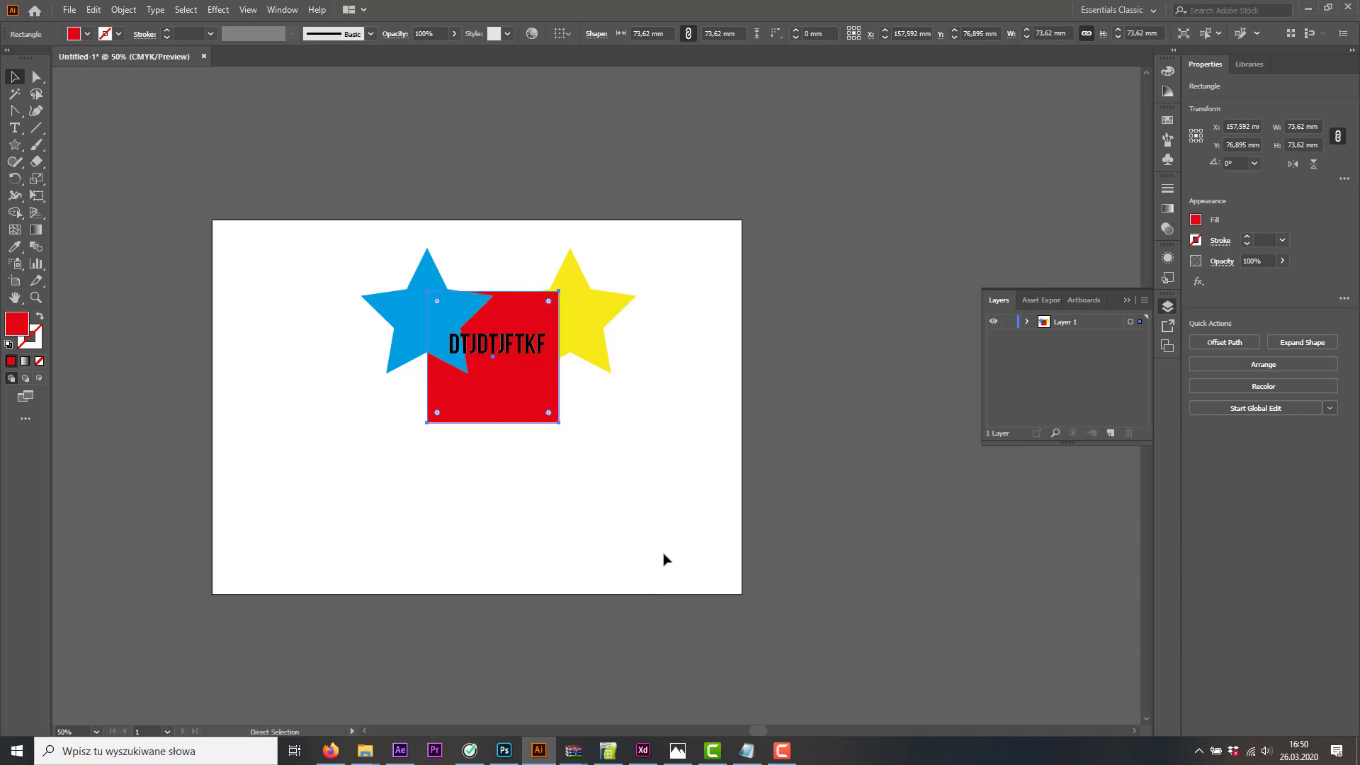
key("ctrl+]")
key("ctrl+]")
key("ctrl+]")
key("ctrl+[")
key("ctrl+[")
key("ctrl+[")
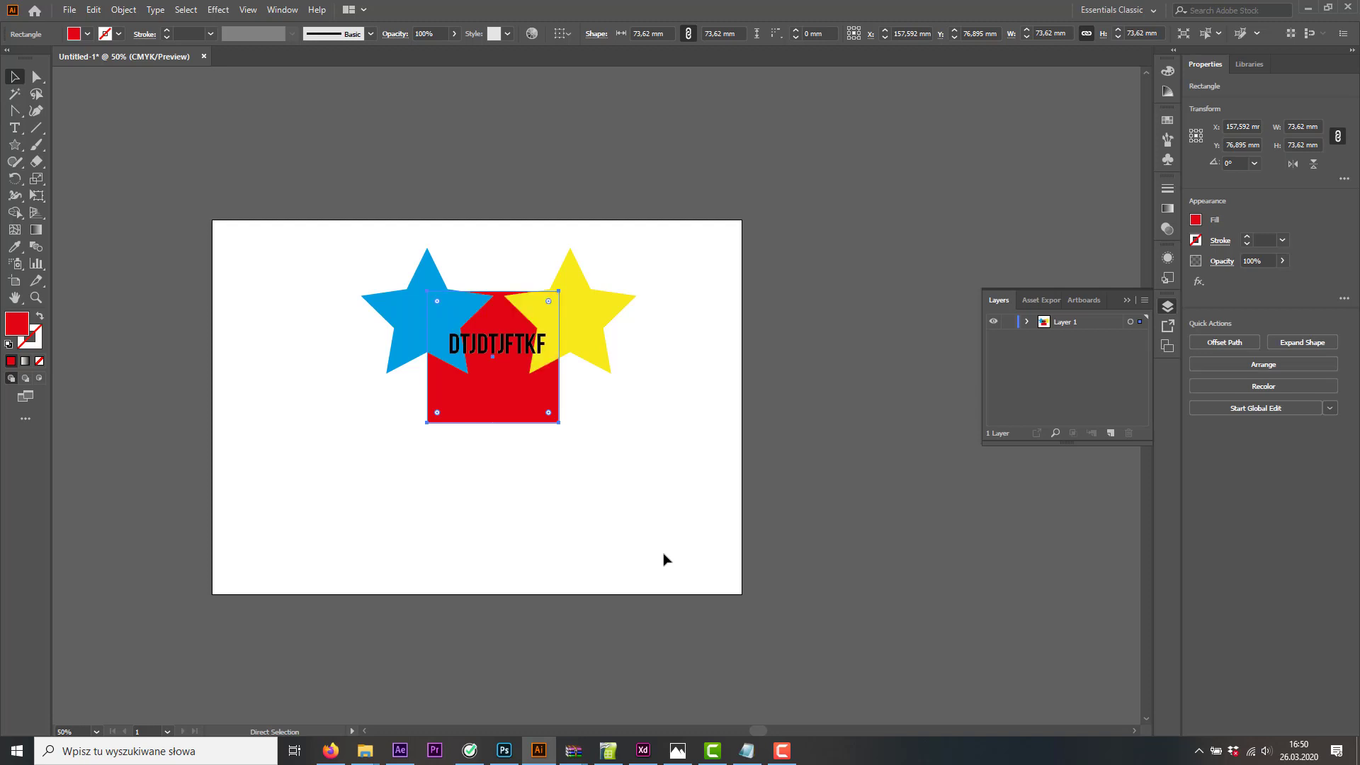
key("ctrl+]")
key("ctrl+]")
key("ctrl+]")
key("ctrl+[")
key("ctrl+[")
key("ctrl+[")
key("ctrl+]")
key("ctrl+]")
key("ctrl+]")
key("ctrl+[")
key("ctrl+[")
key("ctrl+[")
key("ctrl+]")
key("ctrl+]")
key("ctrl+]")
key("ctrl+[")
key("ctrl+[")
key("ctrl+[")
key("ctrl+]")
key("ctrl+]")
key("ctrl+]")
key("ctrl+[")
key("ctrl+[")
key("ctrl+[")
Expand Layer 1 to examine the stacking order of its objects, collapse it and deselect the red square
left_click(1167, 308)
left_click(1167, 307)
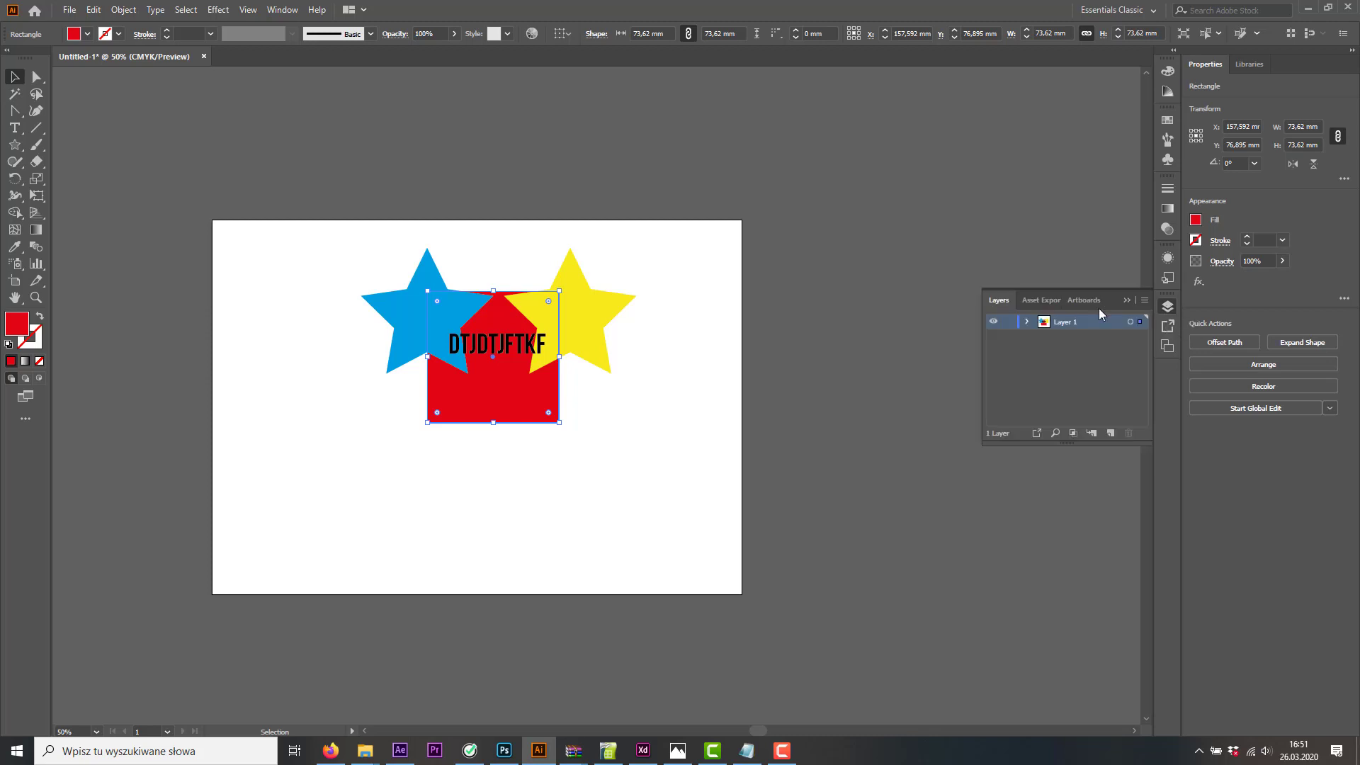
left_click(1026, 322)
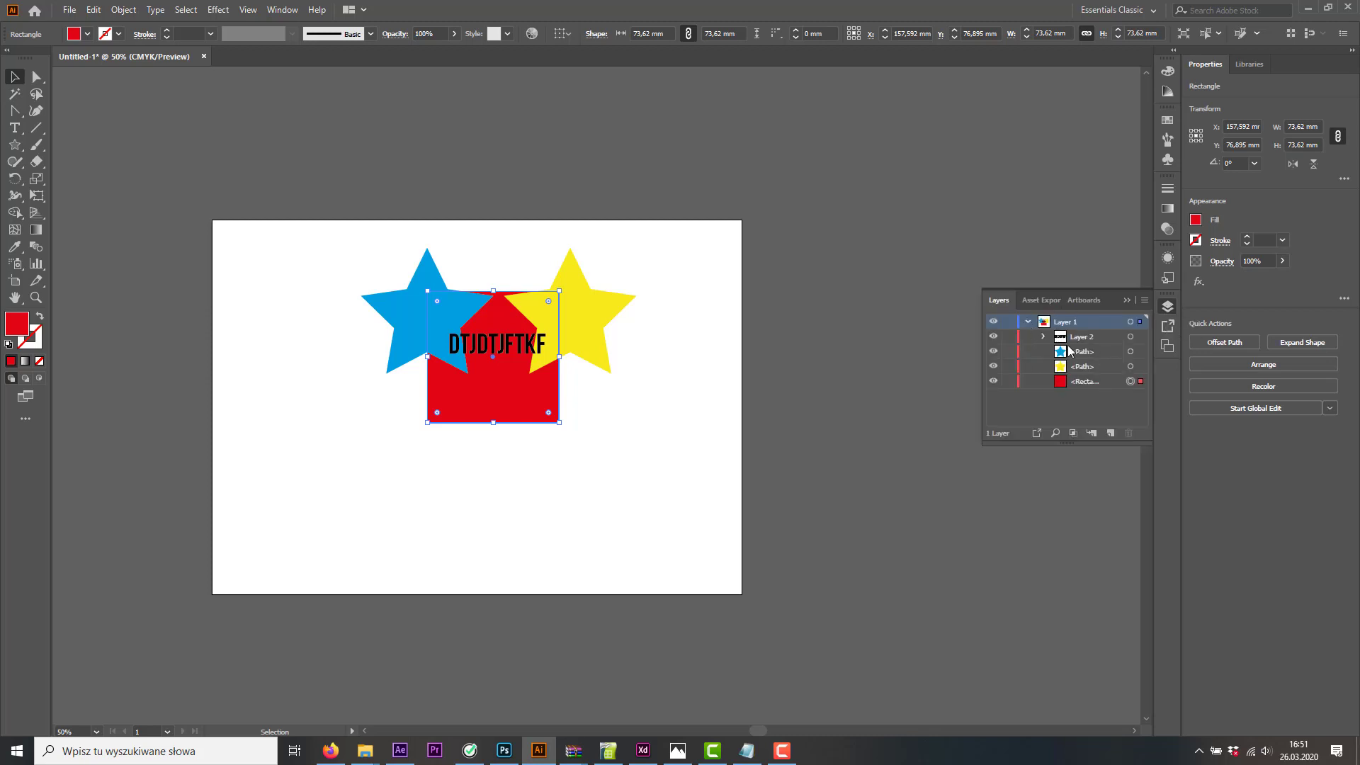
left_click(1027, 323)
left_click(779, 337)
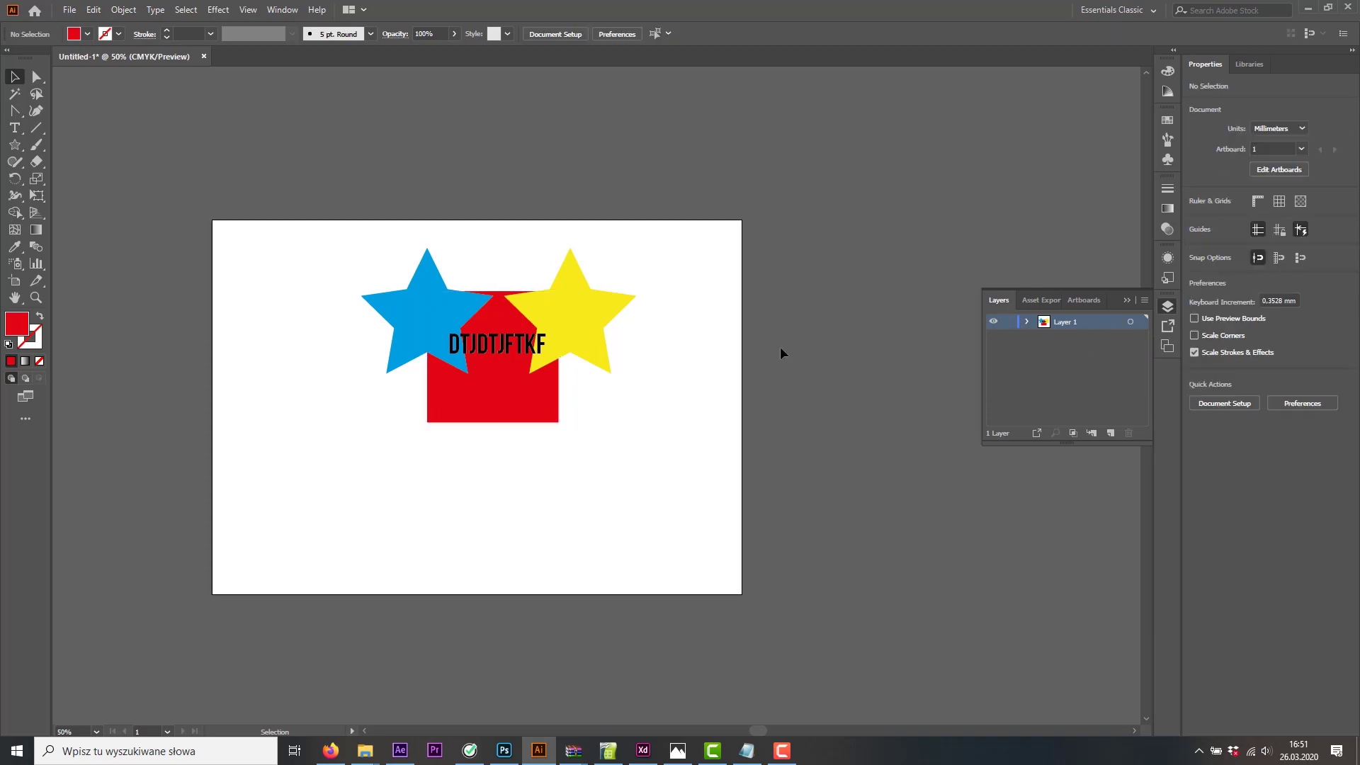